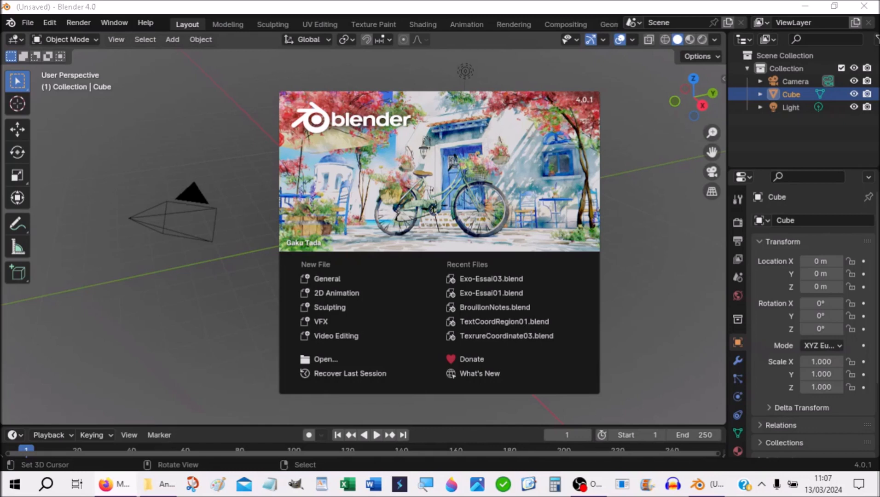
- Switch to Firefox and view the Windows download options on the Animation Nodes website
drag(1, 359, 352, 66)
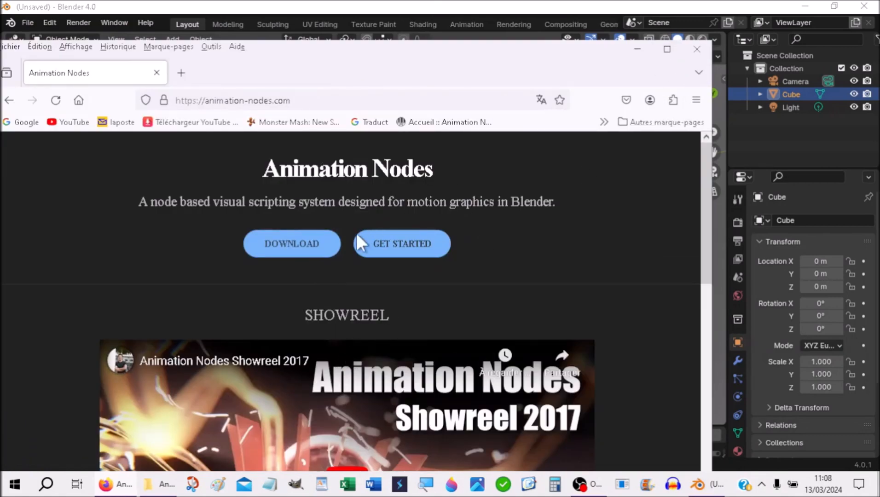
click(293, 244)
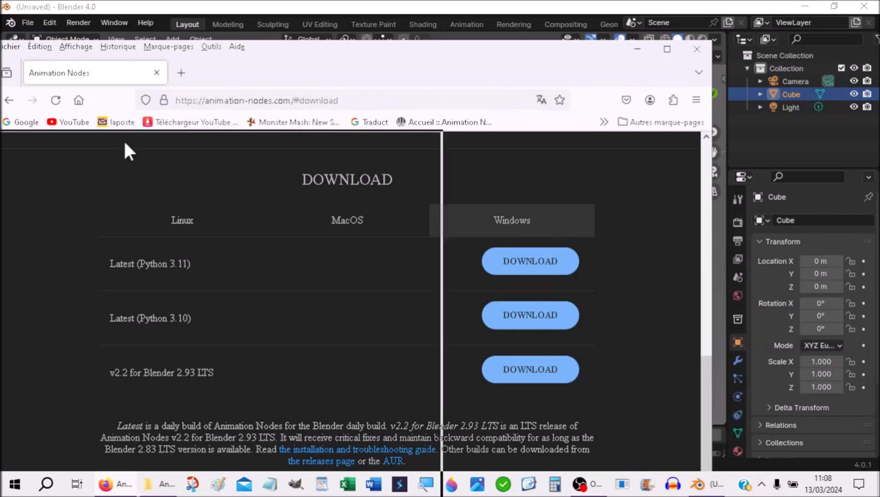
click(116, 485)
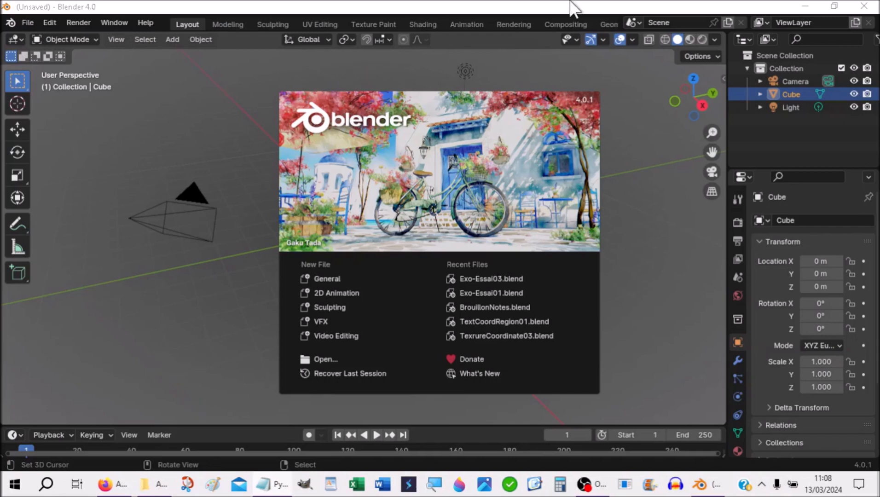
- Open the Scripting workspace in Blender, widen the Python console area and enlarge its text
click(559, 68)
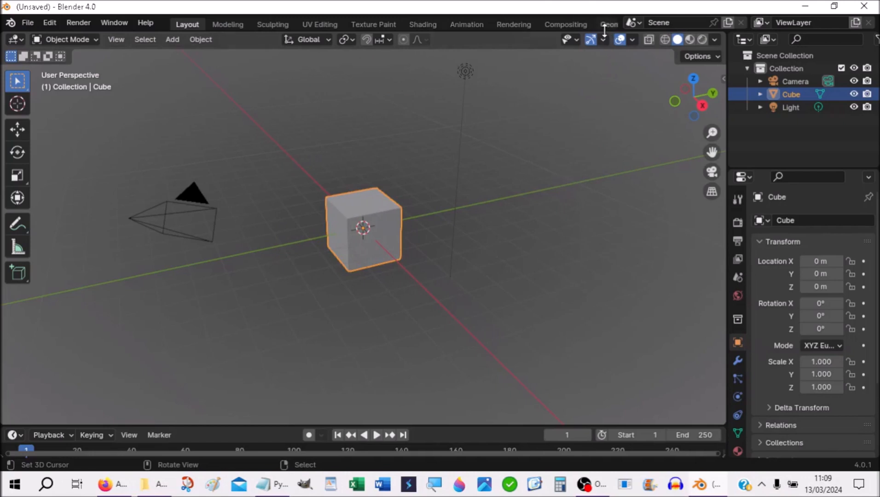
scroll(596, 22, down, 5)
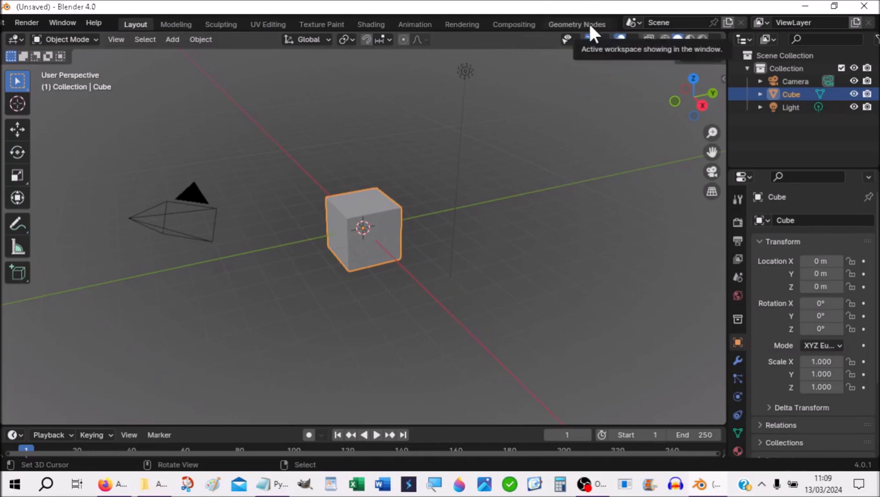
click(583, 24)
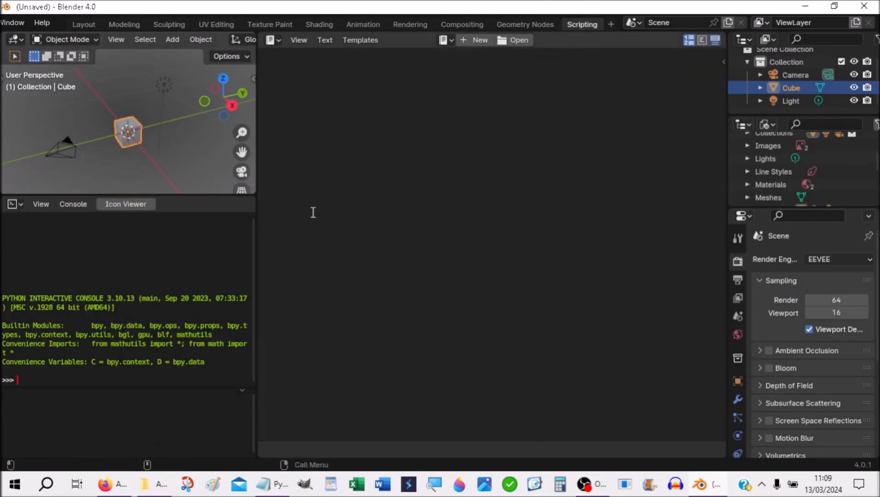
drag(256, 210, 426, 188)
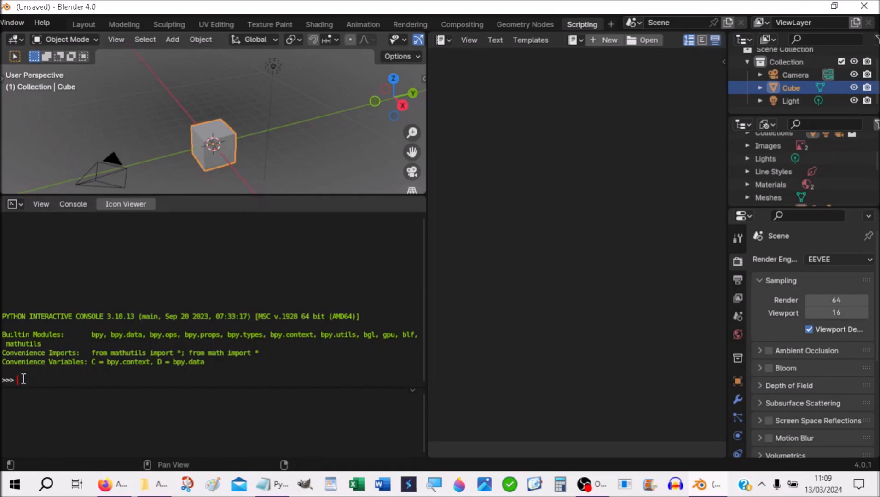
ctrl+scroll(24, 376, up, 5)
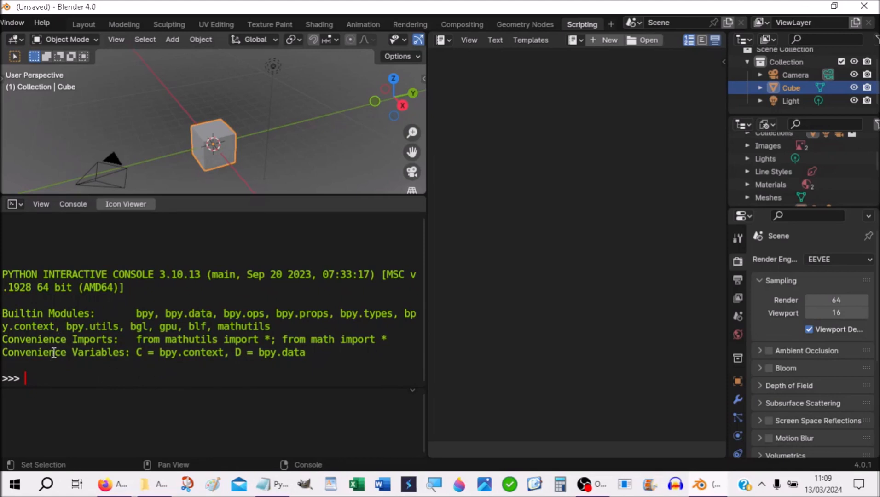
- Import the sys module in the Python console and run print(sys.version_info)
text(import sys)
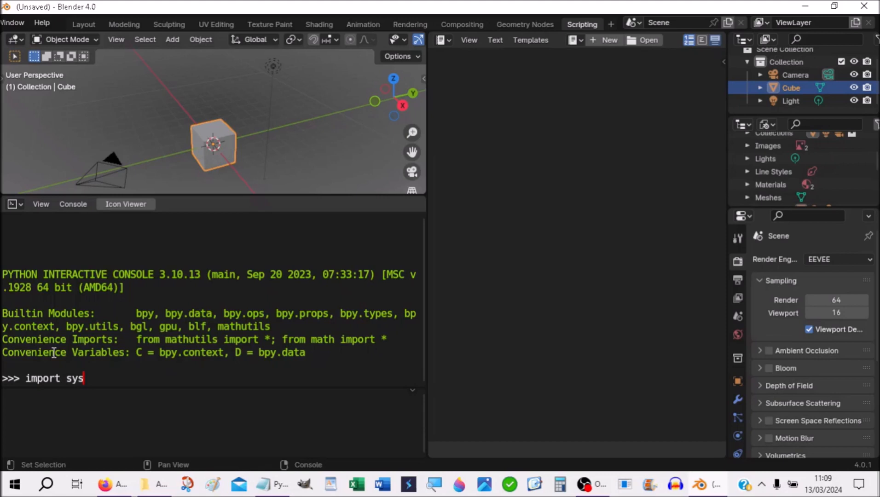
key(Return)
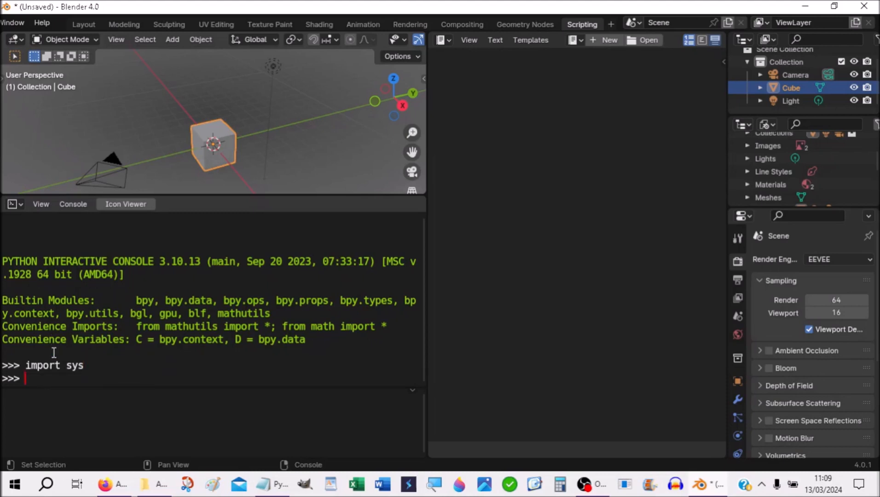
text(print(sus.)
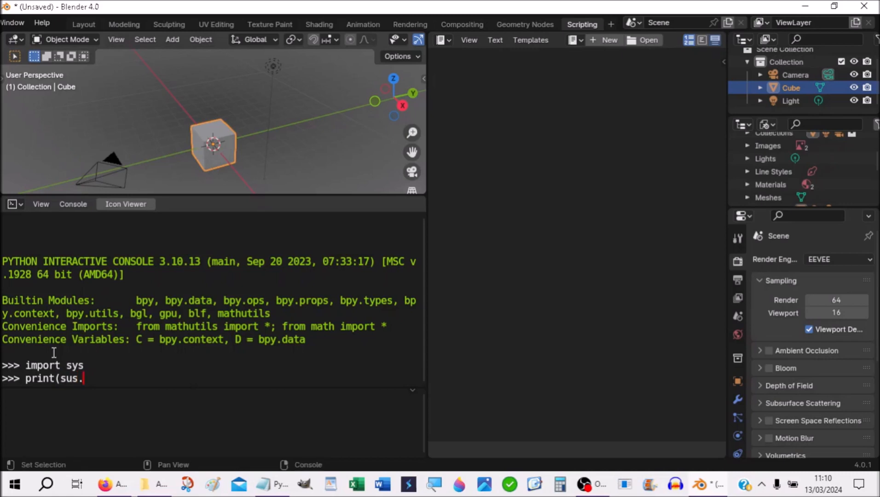
text(version_info))
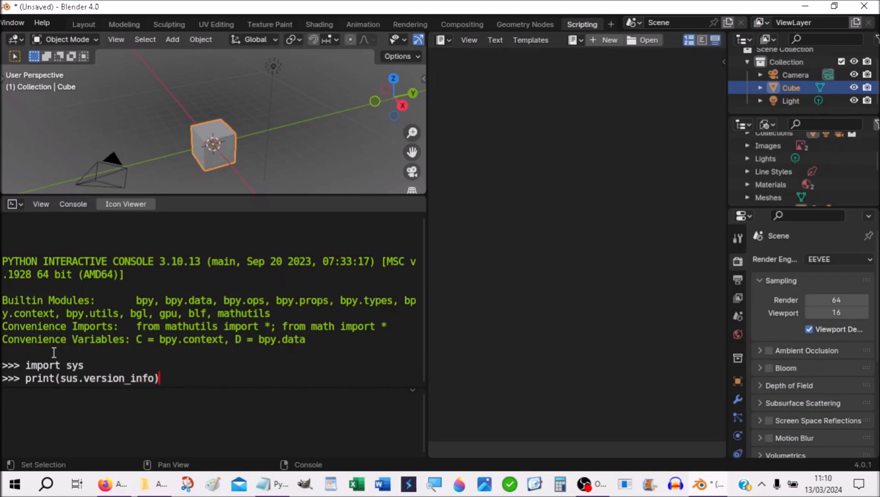
click(75, 381)
key(BackSpace)
text(y)
key(Return)
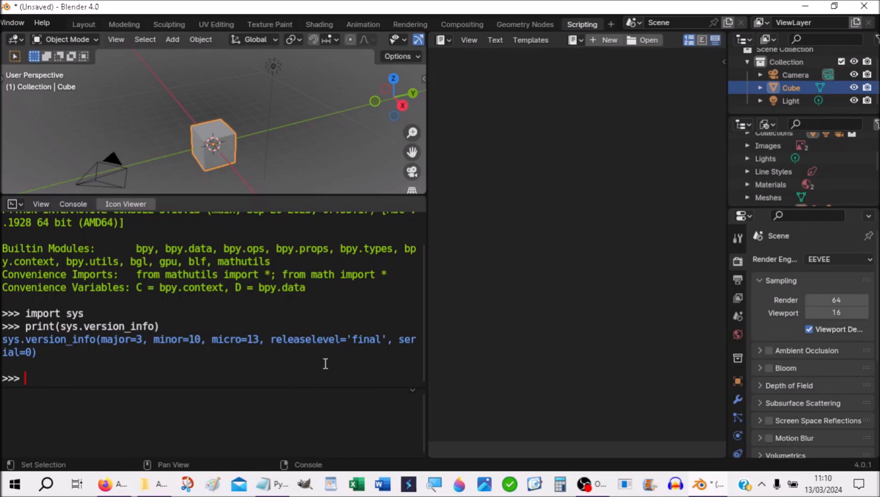
- Run print(sys.version) in the Python console
text(rint(sys)
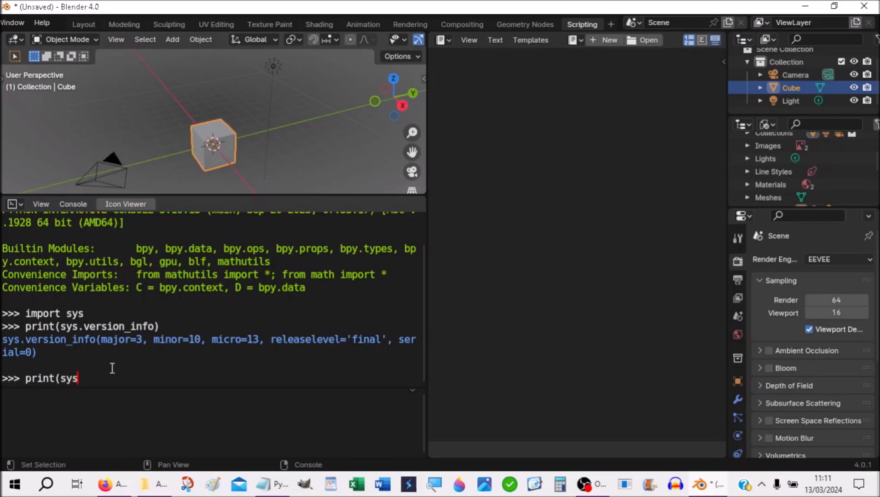
text(.version))
key(Return)
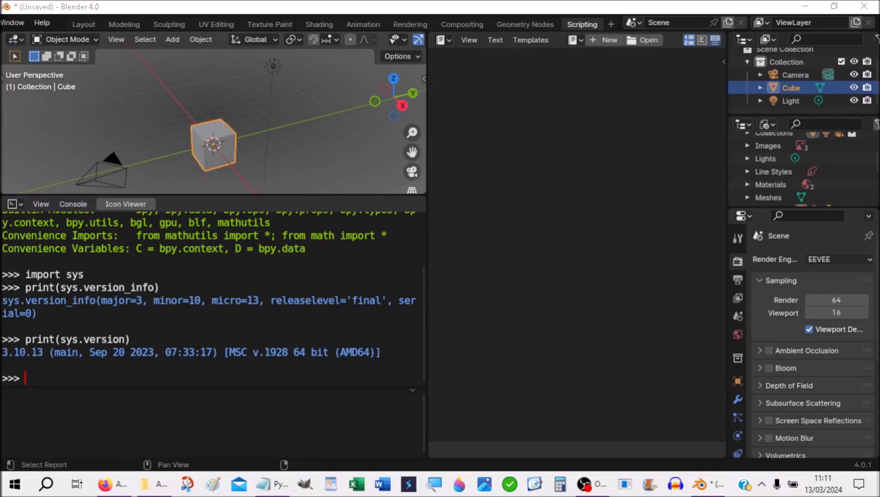
- View the editor types offered for the 3D viewport area, checking for Animation Nodes
drag(158, 494, 439, 63)
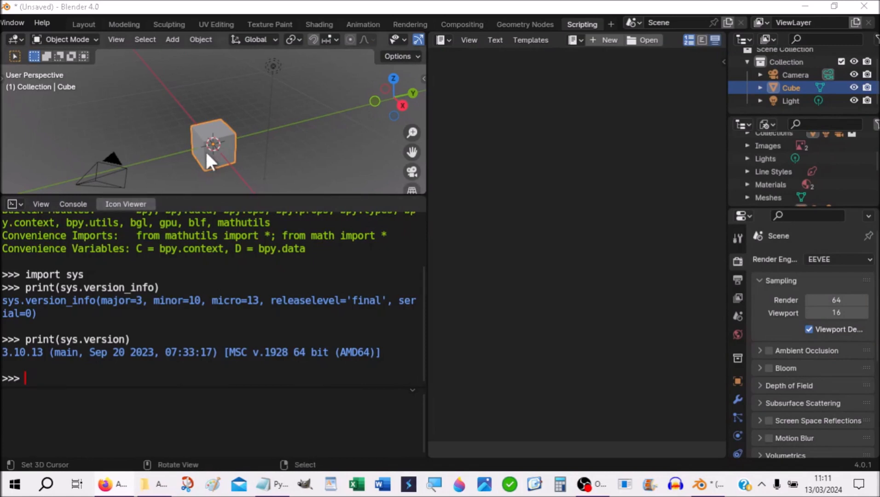
click(16, 40)
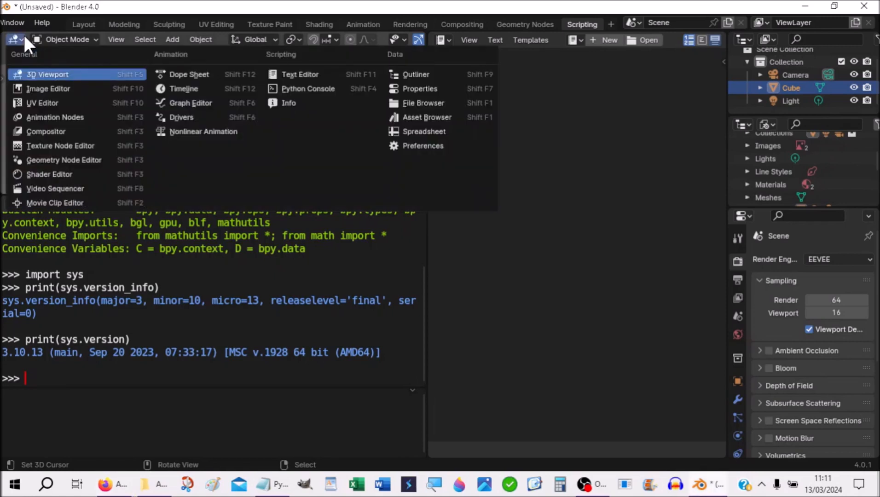
scroll(107, 117, up, 2)
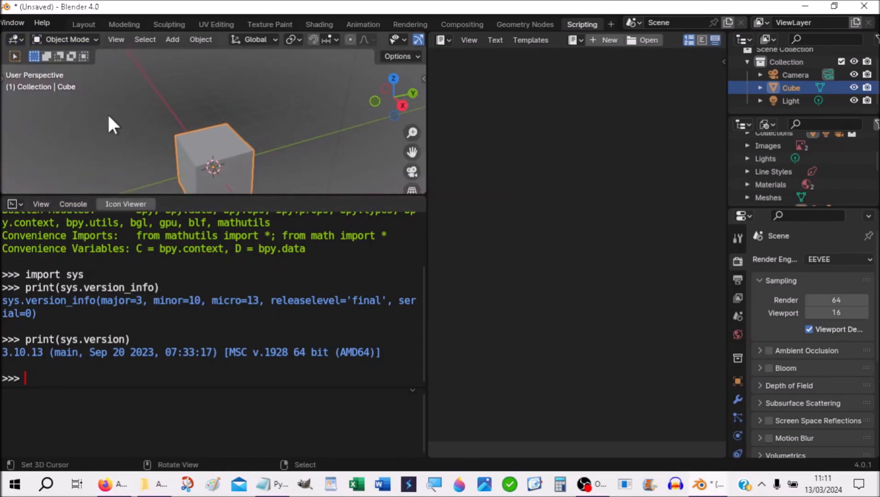
- Open the add-on settings in Blender's preferences
scroll(89, 24, left, 4)
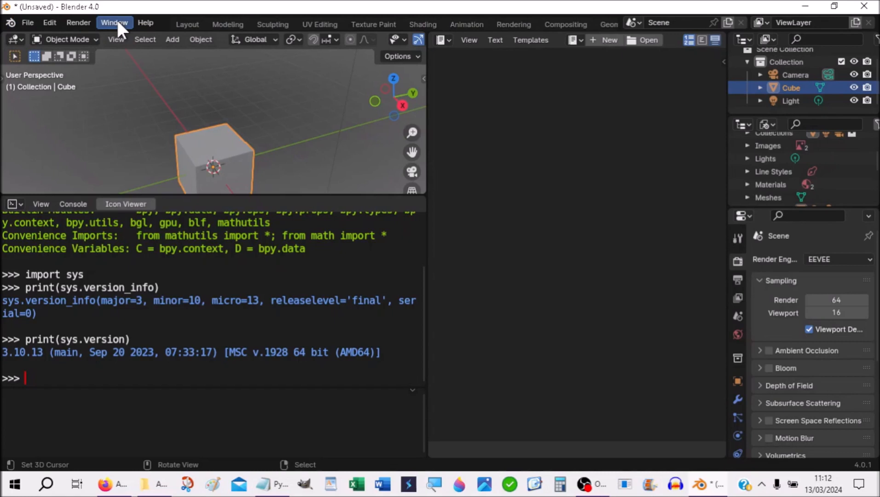
click(48, 23)
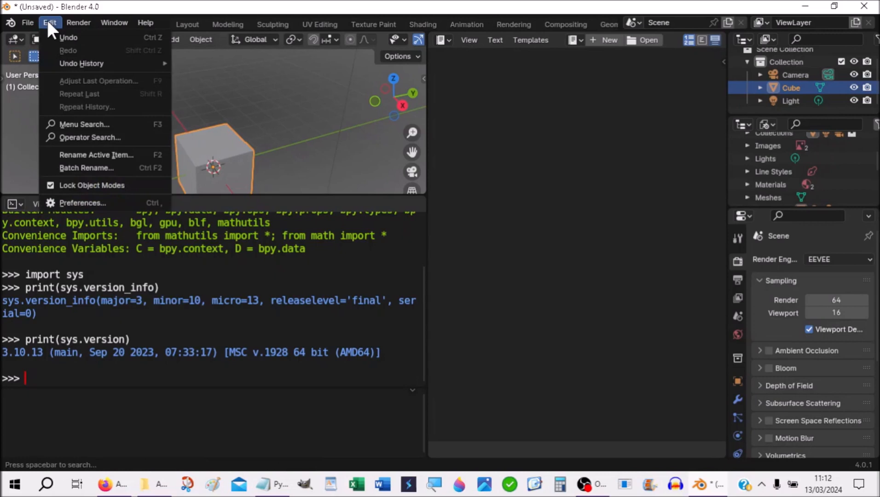
click(68, 201)
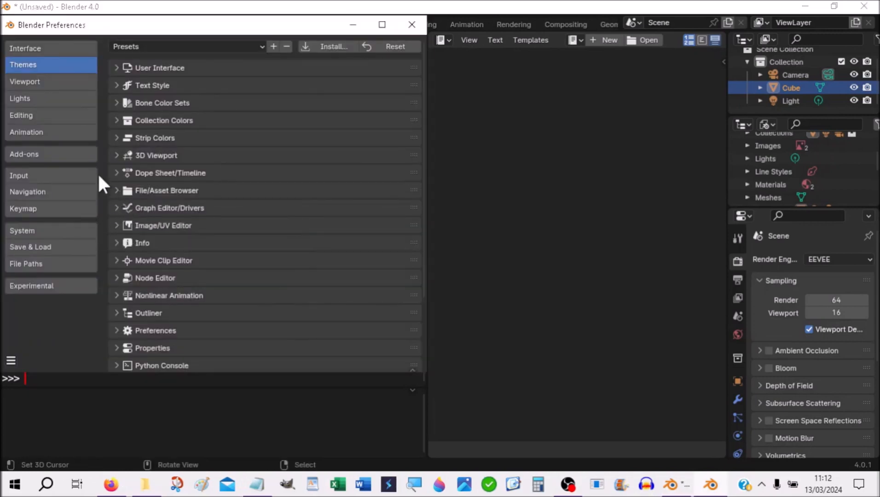
click(56, 157)
- View the recent AnimationNodes folder in the add-on installation file browser, and close it without installing anything
click(318, 45)
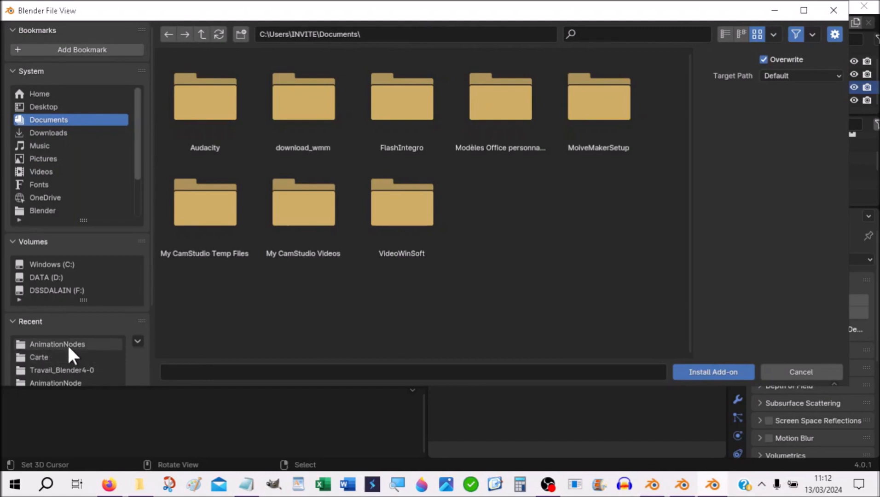
click(34, 350)
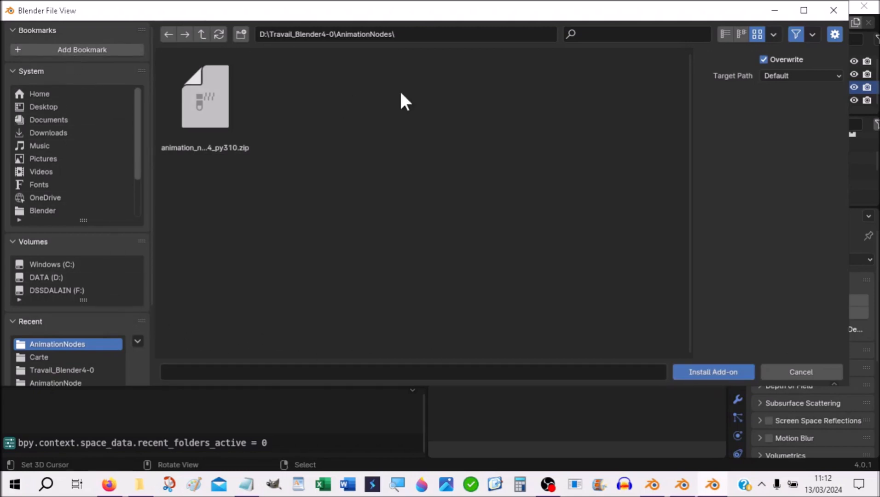
click(836, 3)
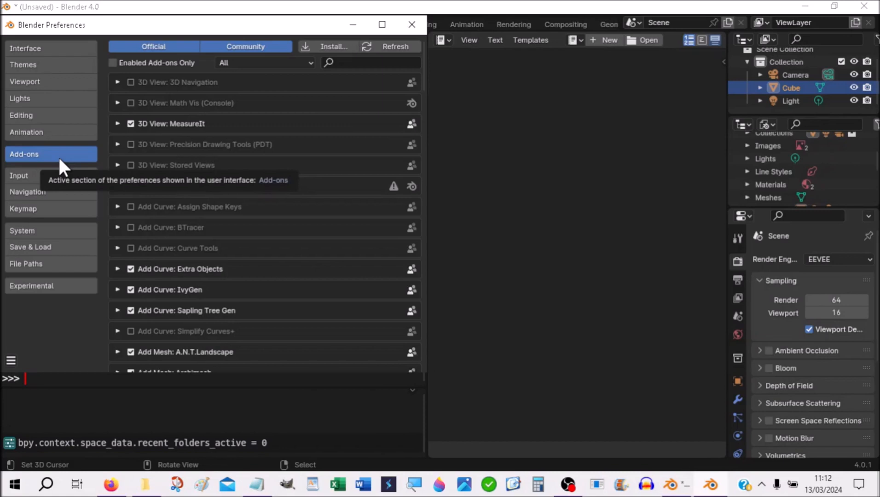
- Look through the list of add-ons for the Node: Animation Nodes entry and whether it is enabled
scroll(277, 206, down, 10)
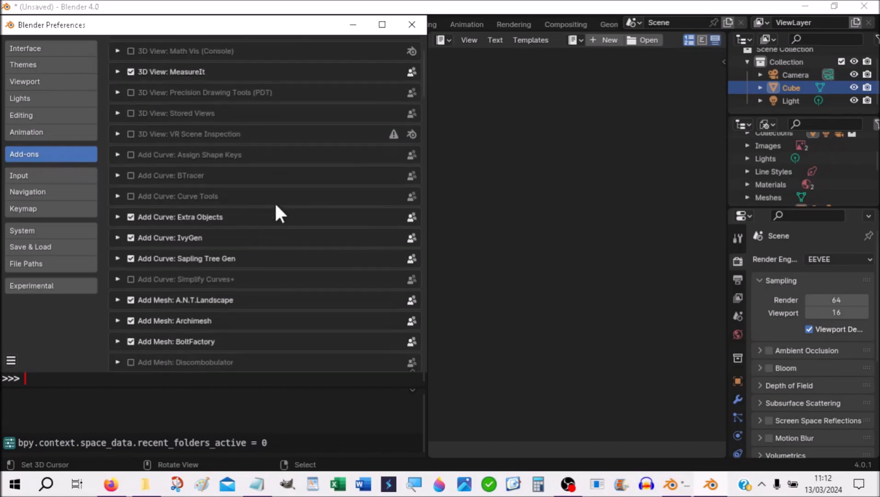
scroll(273, 204, down, 6)
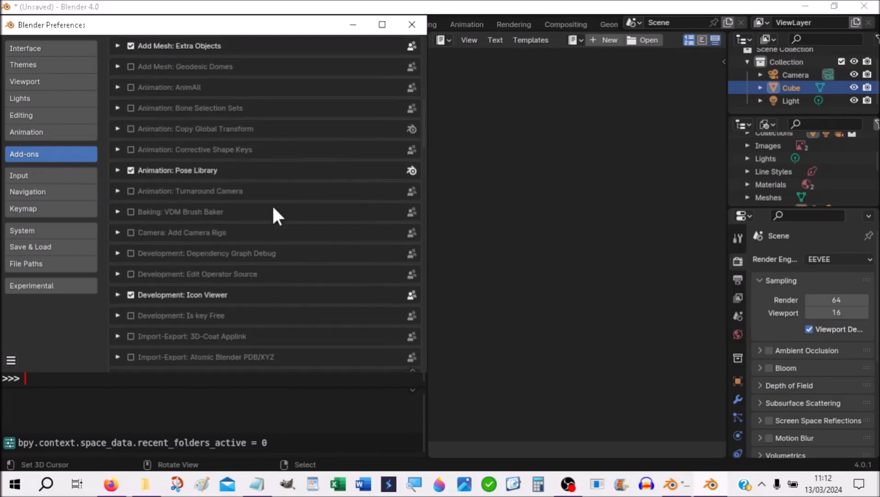
scroll(272, 205, down, 1)
scroll(271, 204, down, 12)
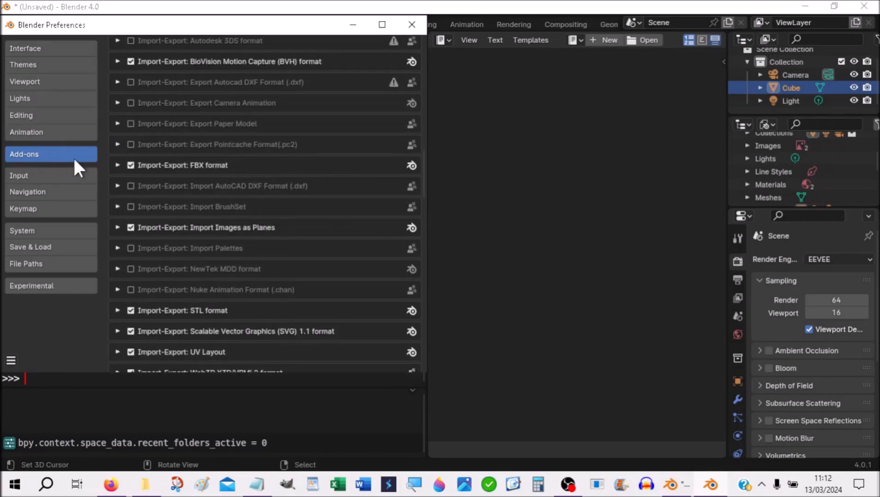
scroll(308, 210, up, 12)
scroll(308, 204, up, 15)
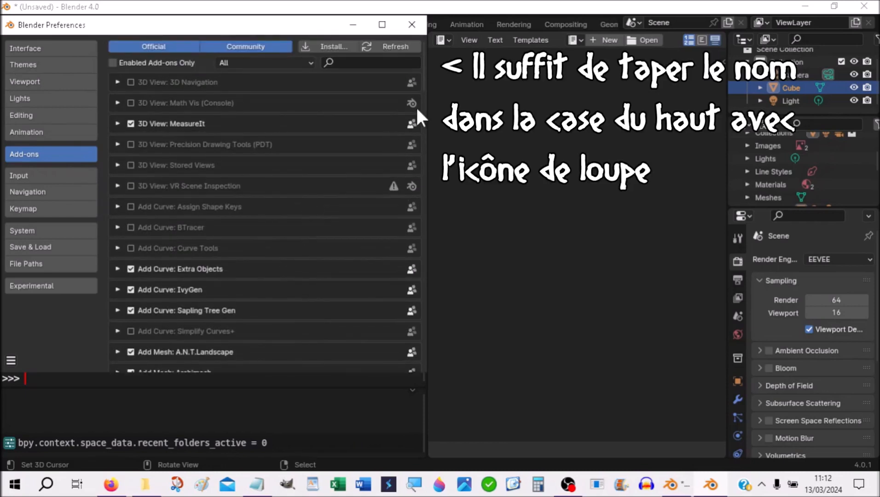
click(29, 63)
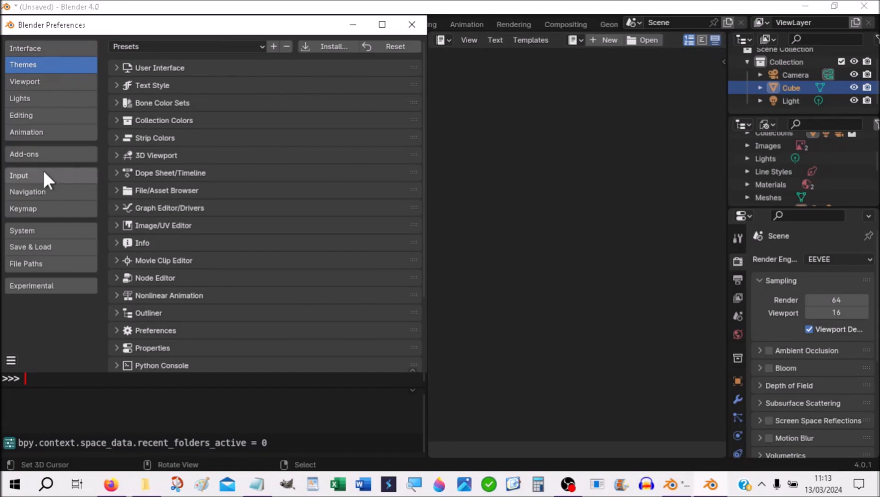
click(27, 153)
scroll(215, 224, down, 15)
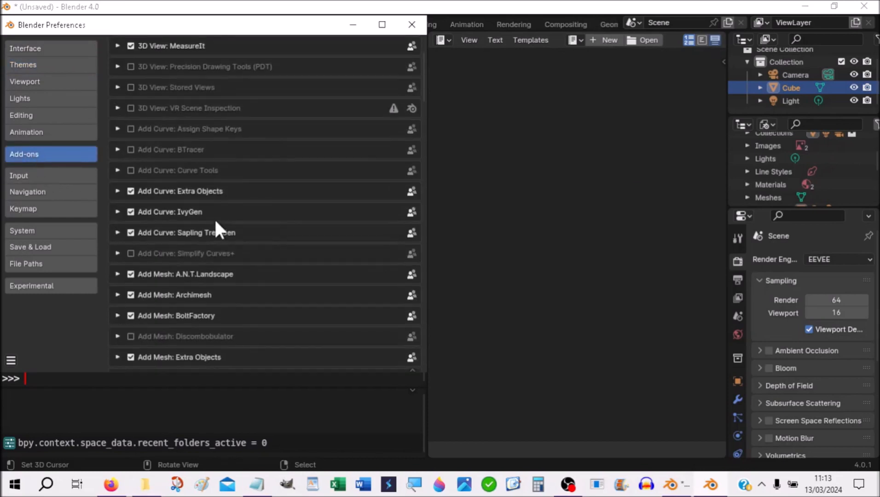
scroll(210, 217, down, 15)
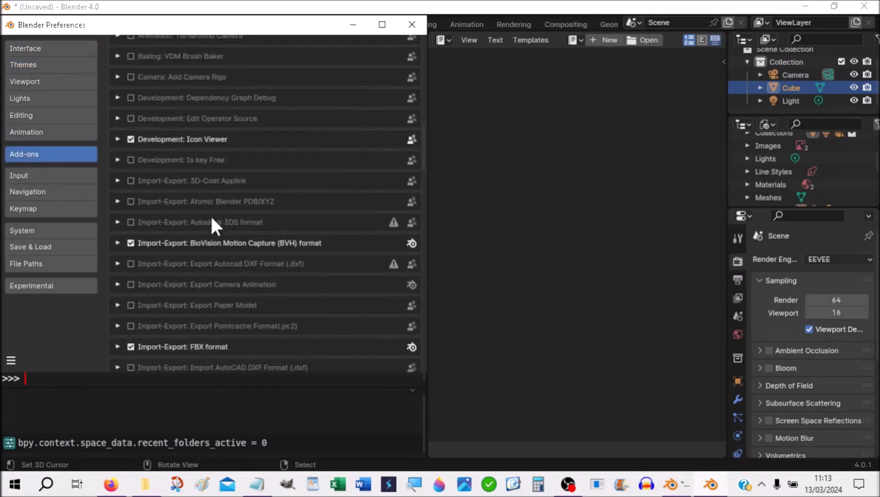
scroll(207, 217, down, 10)
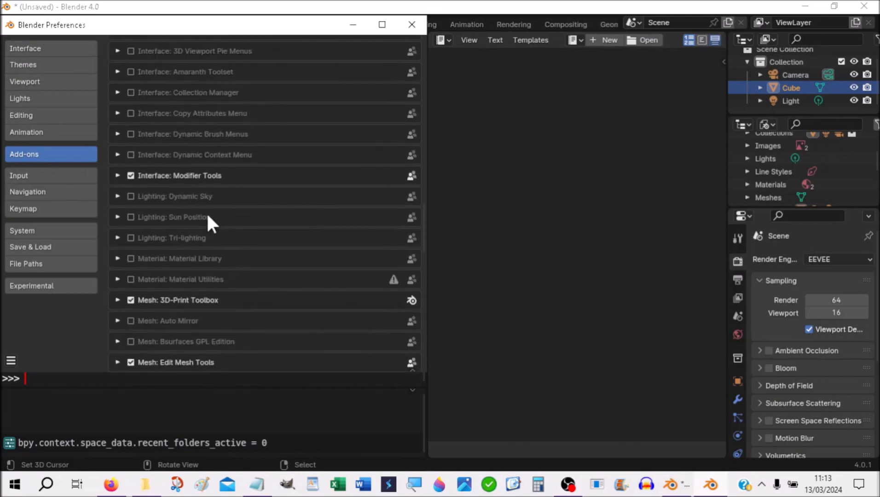
scroll(208, 217, down, 6)
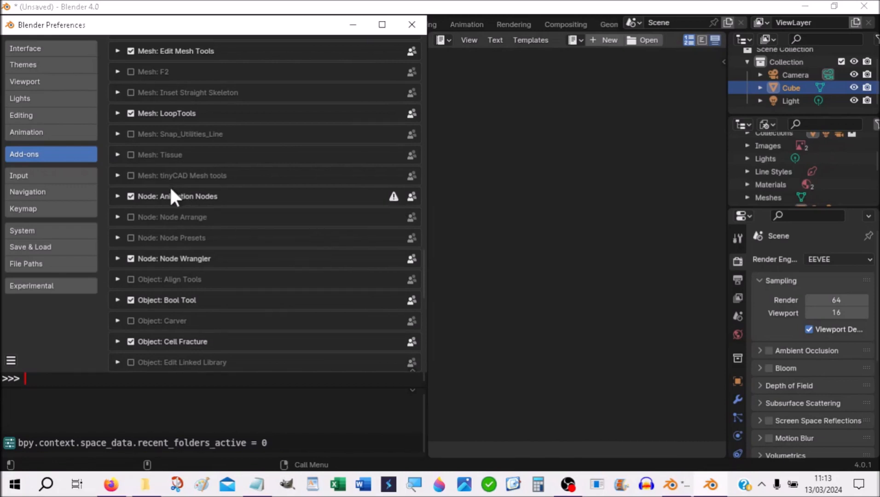
- Close the preferences and return to the Layout workspace
click(7, 360)
click(411, 24)
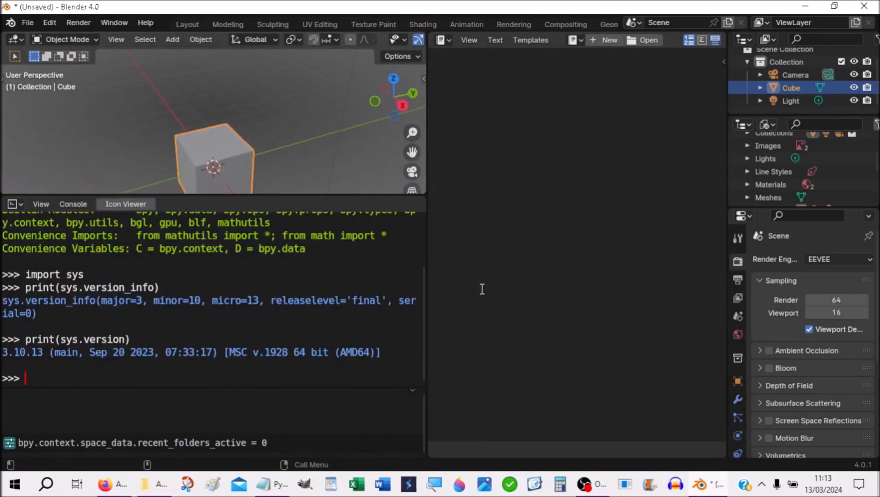
click(181, 23)
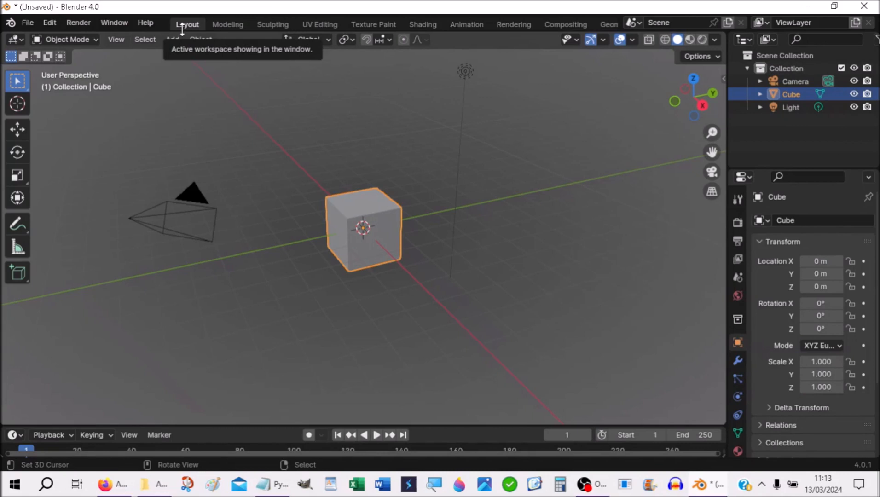
- Split the 3D viewport into two stacked areas and switch the lower one to the Animation Nodes editor
right_click(725, 235)
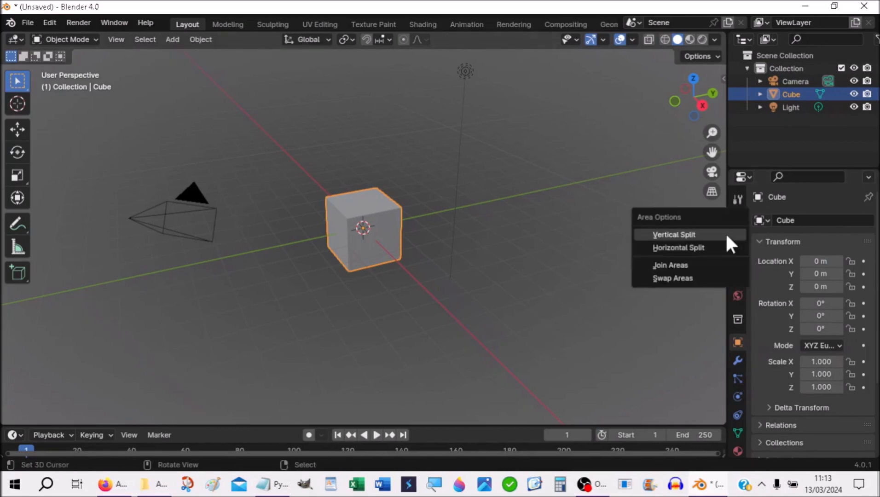
click(698, 247)
click(694, 218)
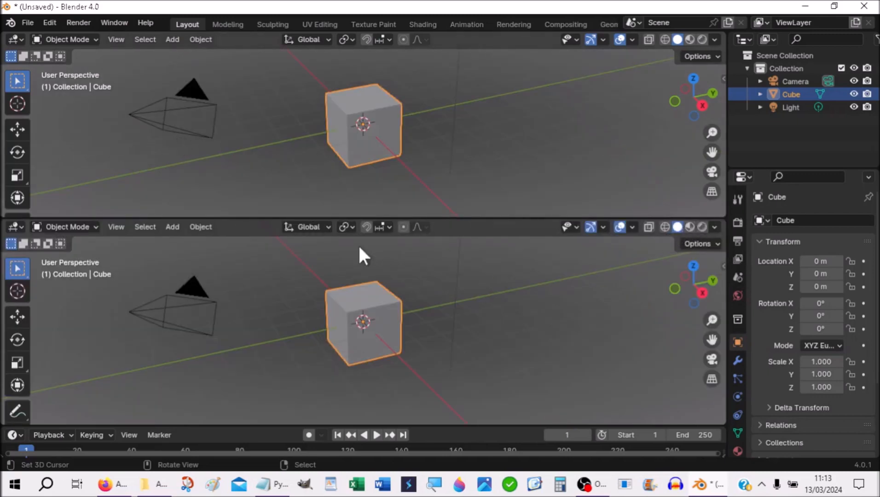
click(15, 226)
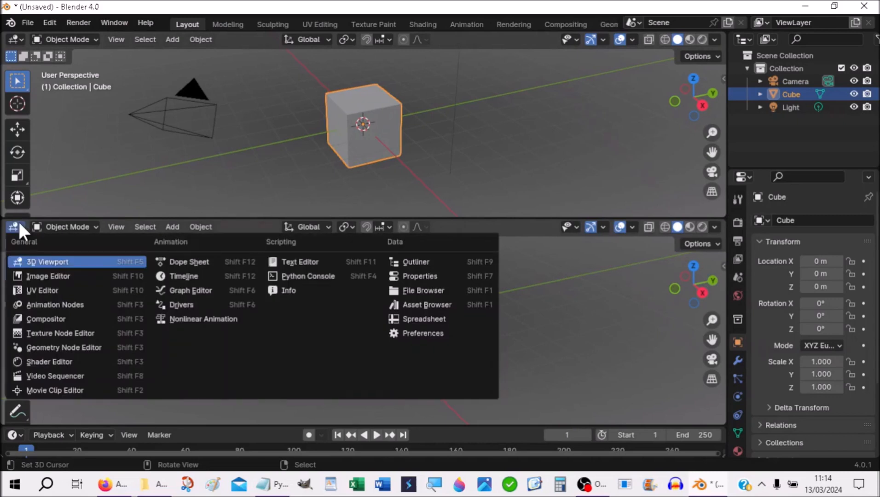
click(51, 303)
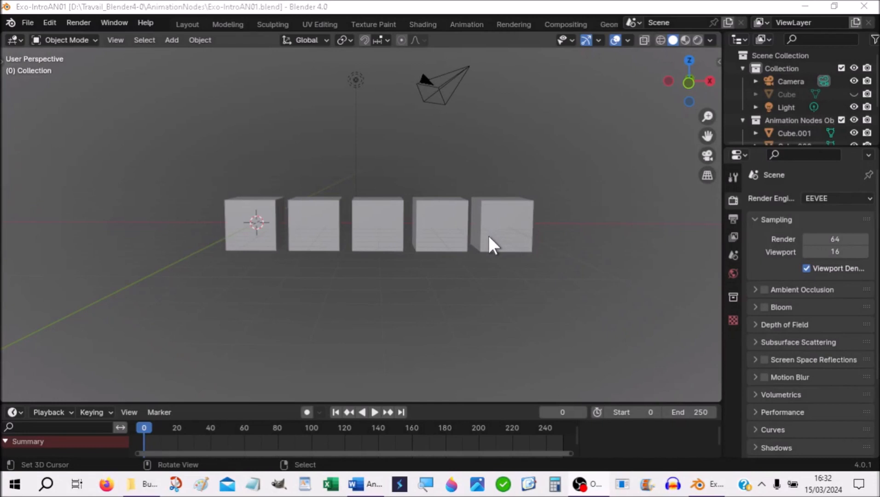
- Play the animation of the row of five cubes and pause it
click(375, 411)
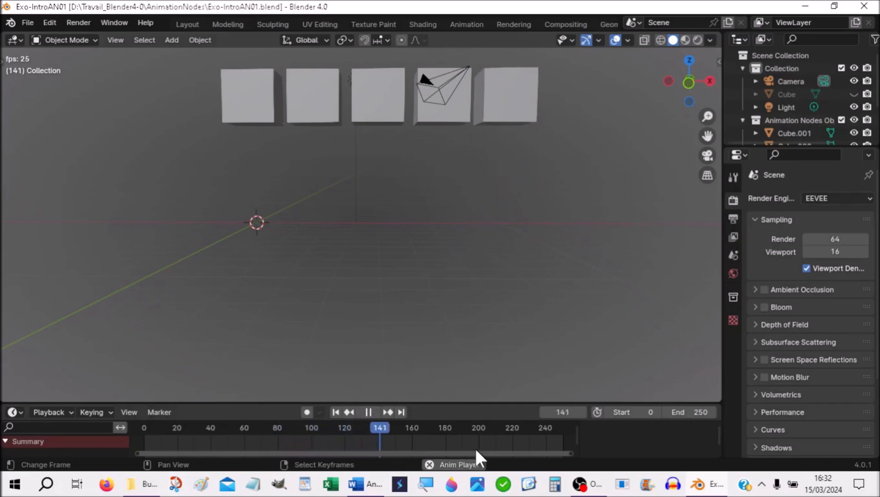
click(364, 412)
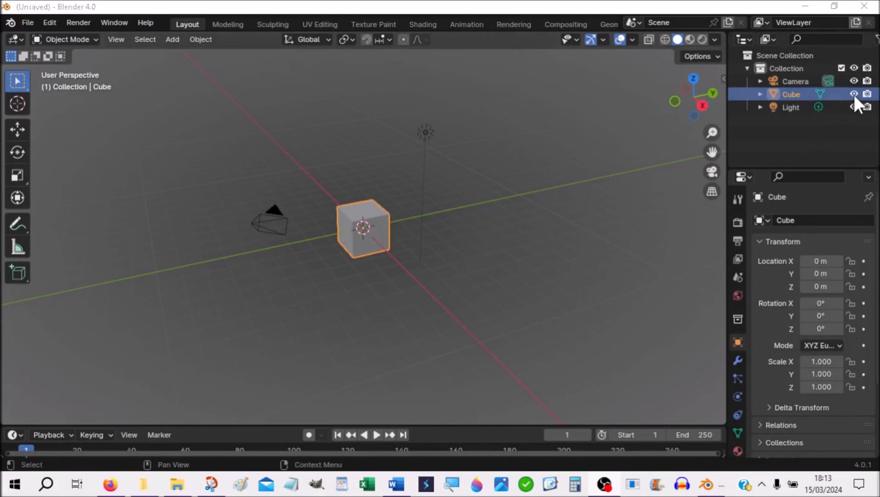
- Hide the Camera and the Light in the viewport
click(854, 81)
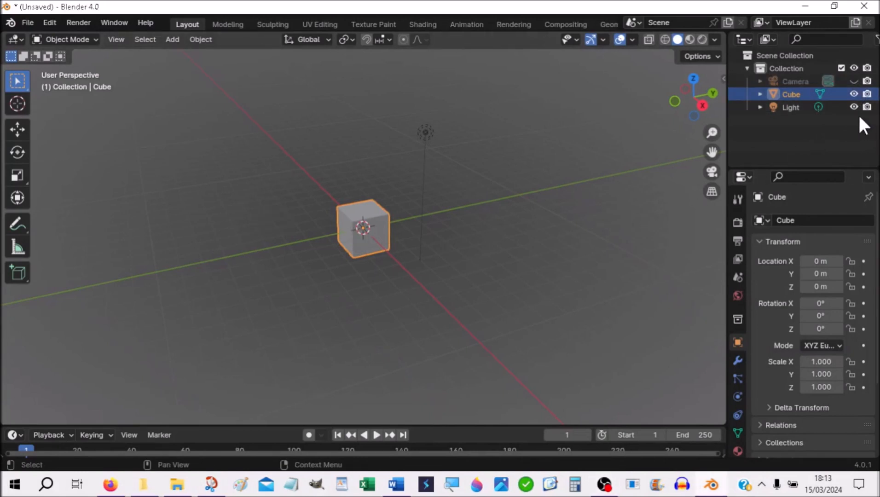
click(854, 107)
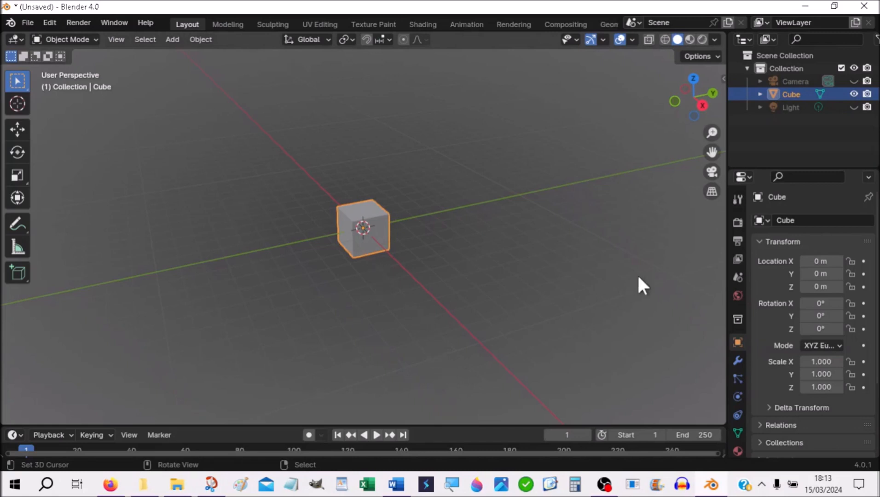
- Split the 3D viewport horizontally into two stacked areas and make the upper area shorter than the lower one
right_click(728, 224)
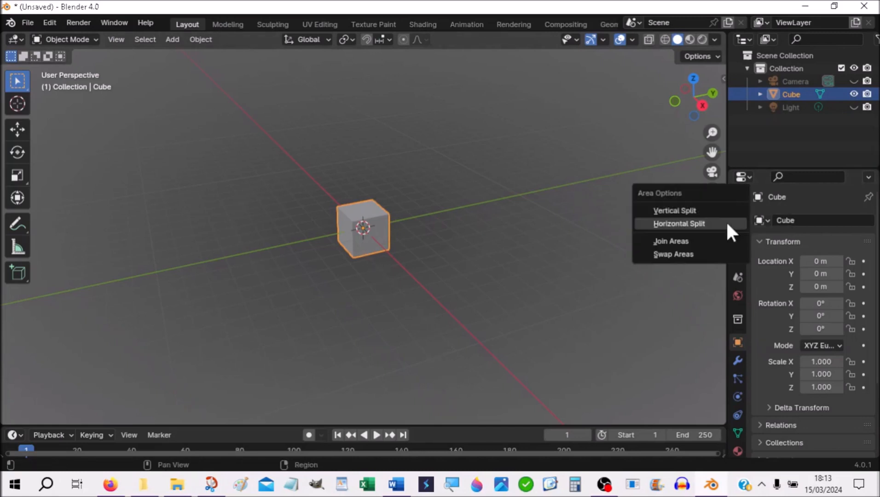
click(680, 224)
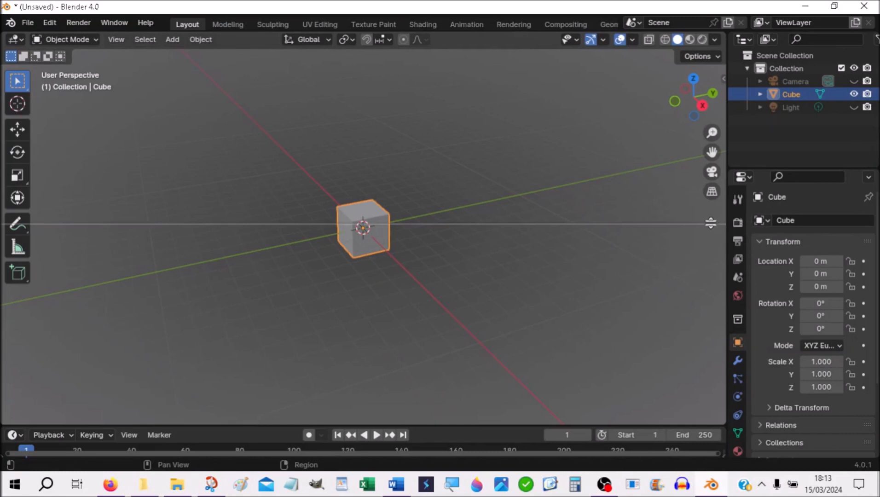
click(696, 198)
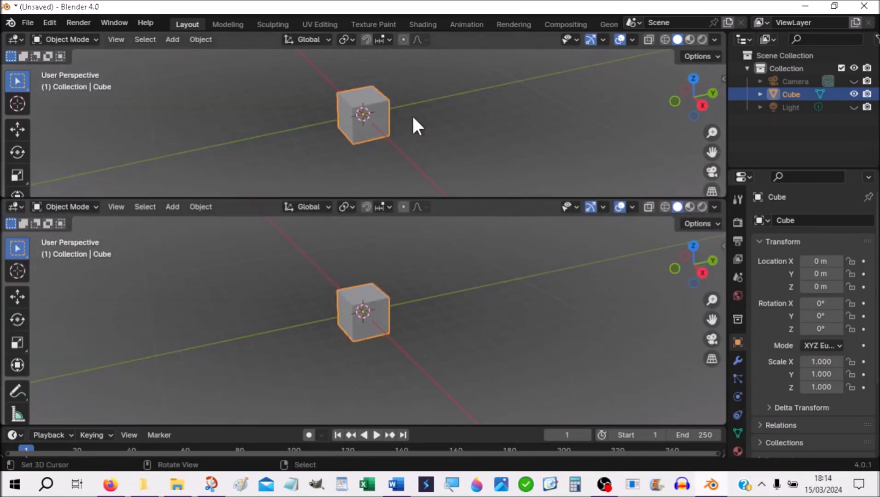
scroll(413, 118, down, 4)
middle_drag(431, 145, 409, 156)
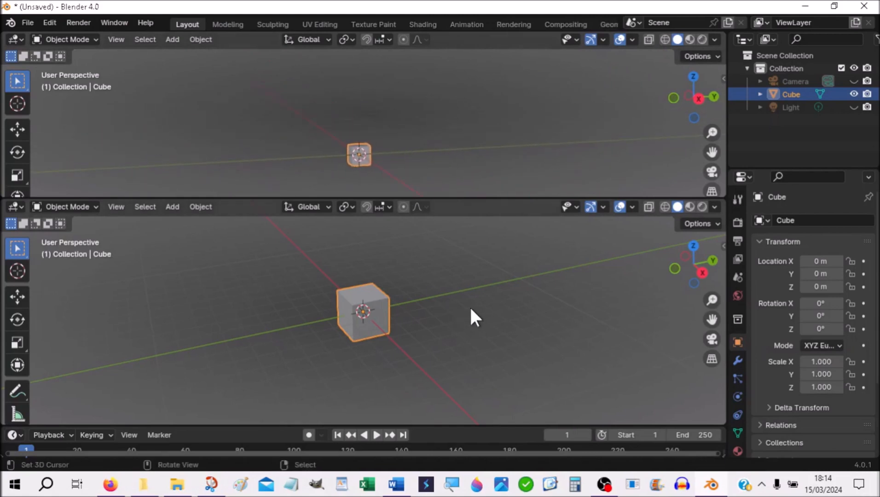
drag(456, 197, 456, 161)
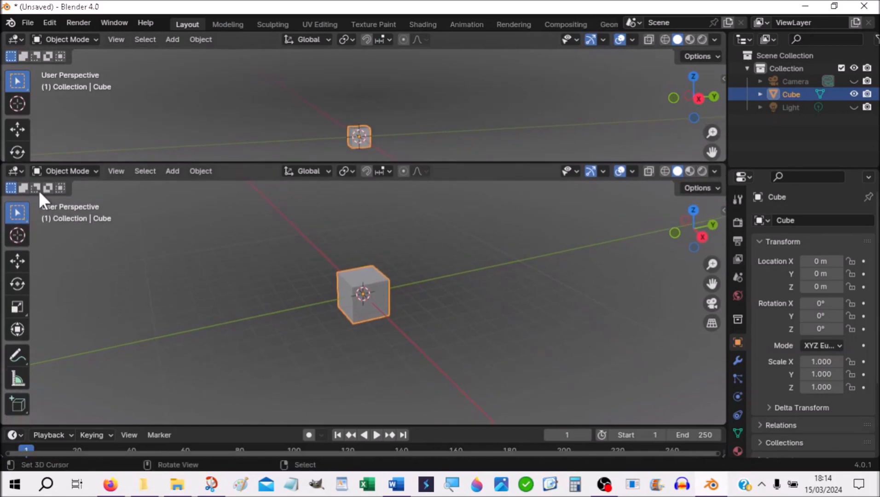
- Switch the lower area to the Animation Nodes editor and create a new node tree, showing its Node Tree settings
click(11, 171)
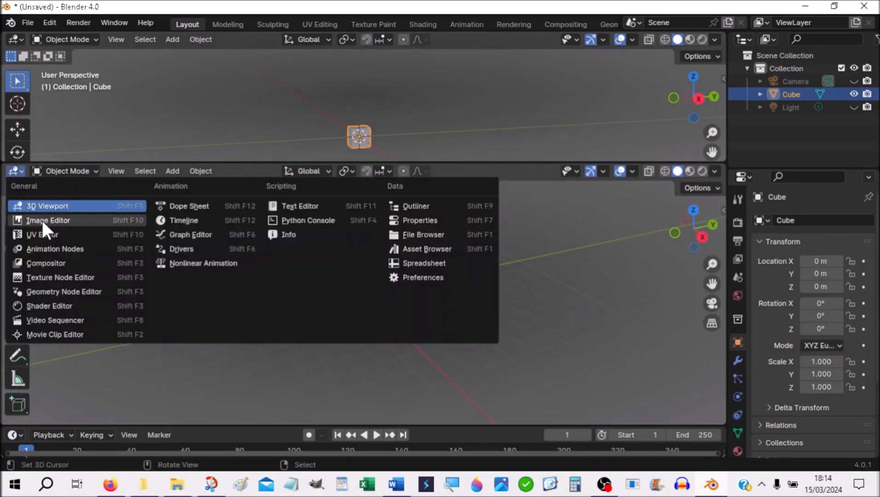
click(50, 251)
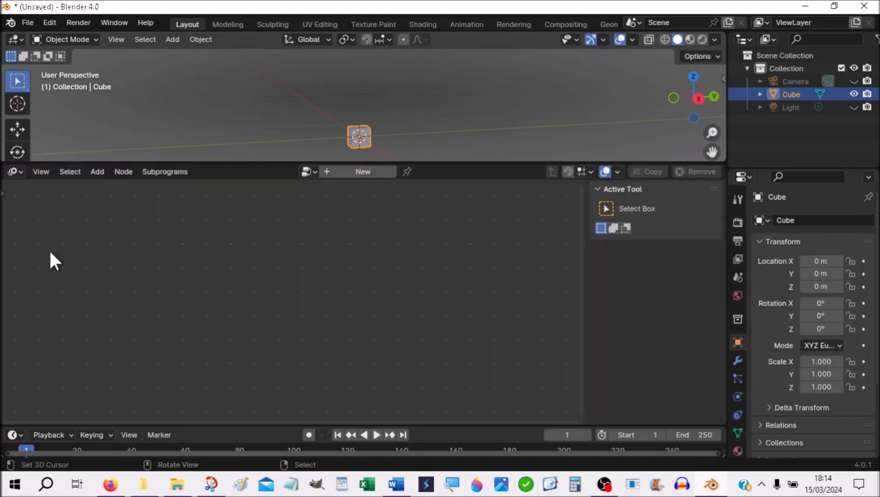
click(379, 172)
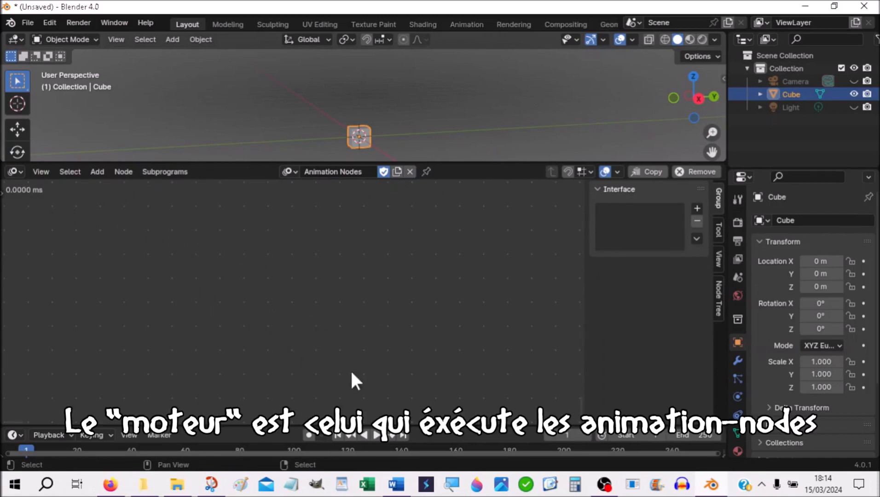
click(718, 299)
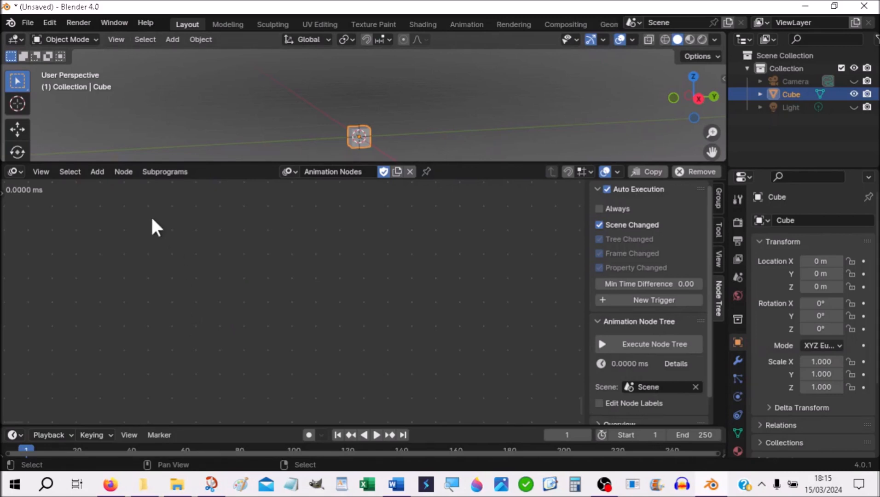
- Add a Distribute Matrices node to the empty node tree
click(98, 172)
key(shift+a)
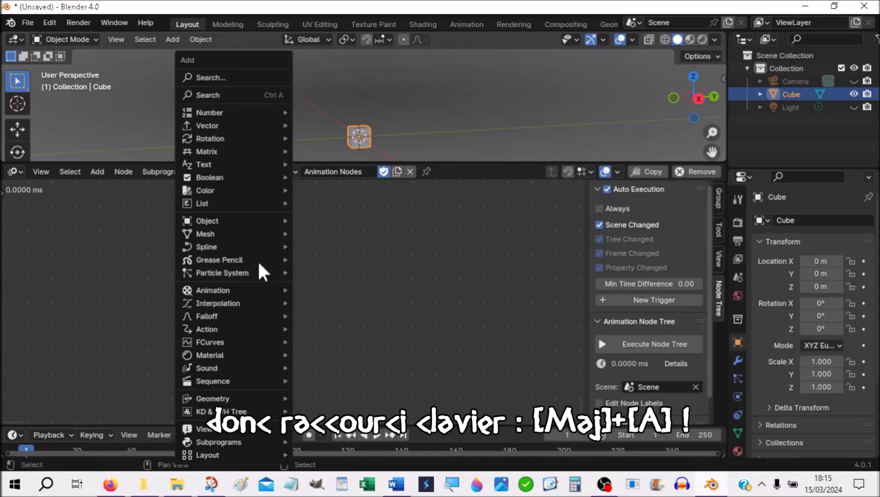
mouse_move(224, 148)
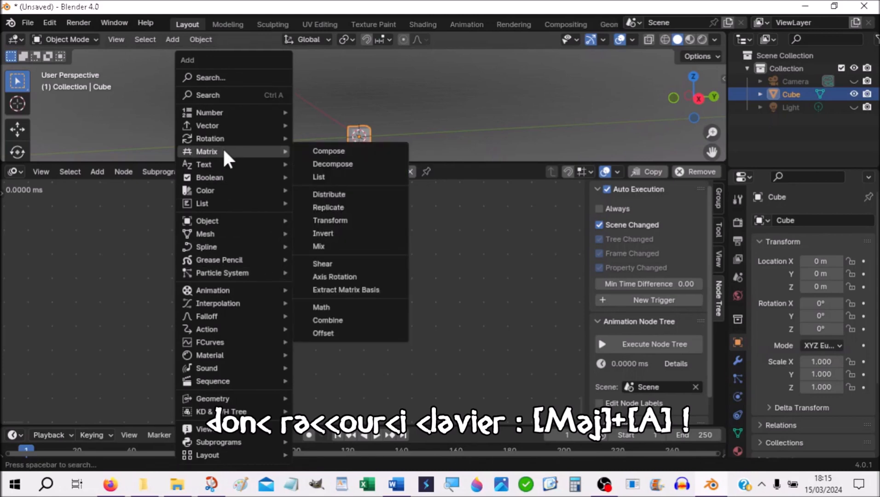
click(332, 195)
click(170, 228)
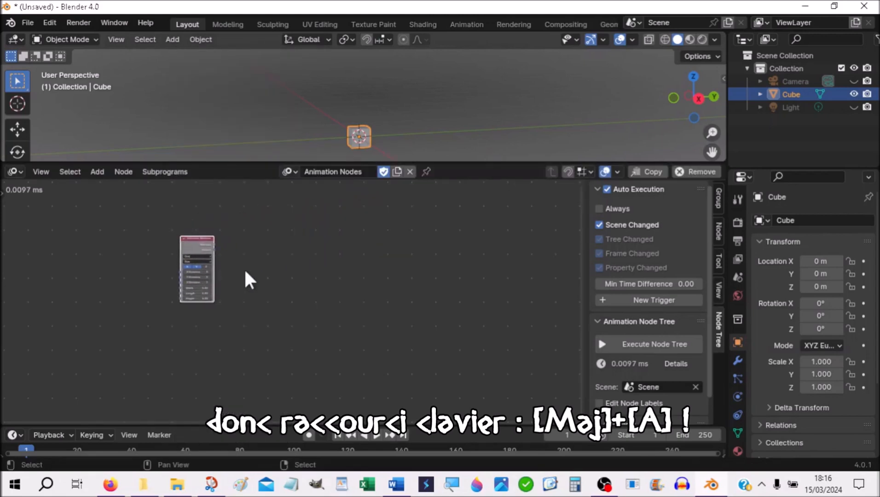
scroll(256, 279, up, 2)
middle_drag(238, 273, 274, 320)
scroll(273, 319, up, 2)
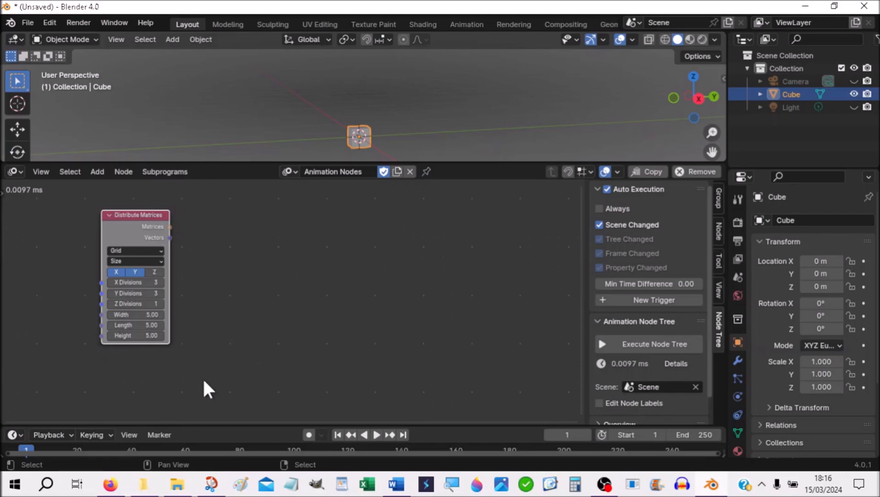
- Set the Distribute Matrices node's mode to Linear
click(132, 251)
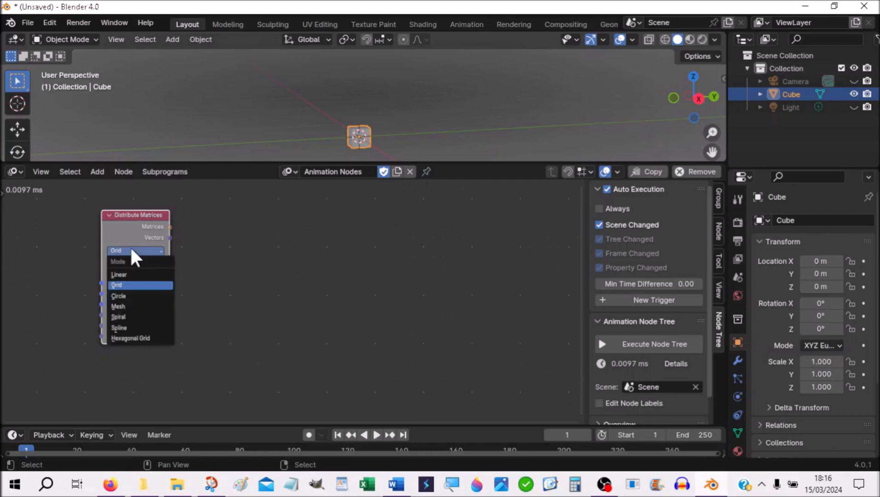
click(122, 274)
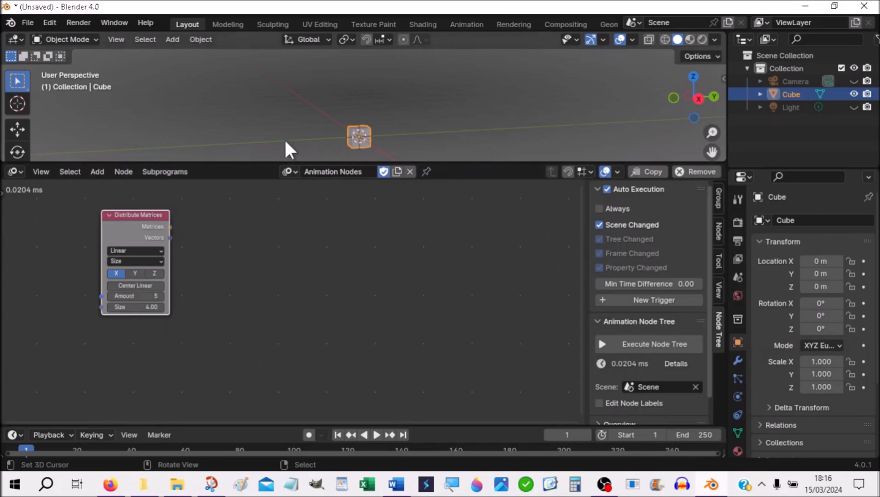
middle_drag(277, 131, 364, 143)
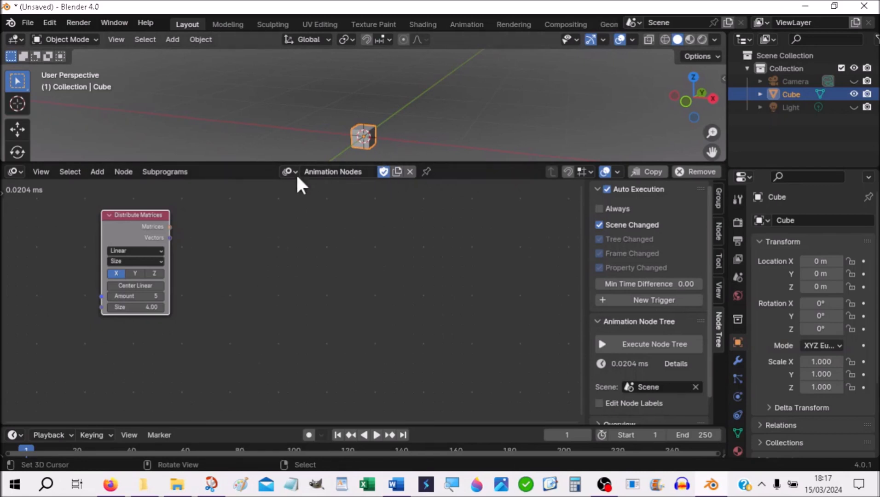
- Add an Object Instancer node to the right of the Distribute Matrices node
click(395, 271)
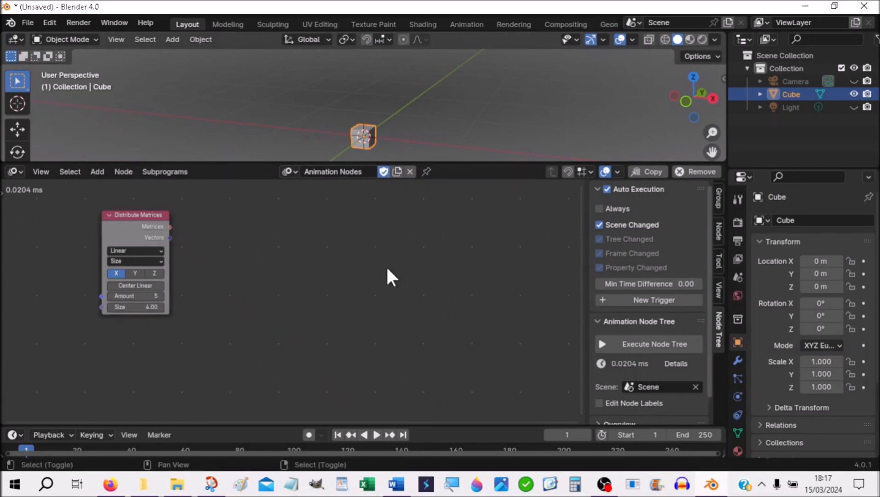
key(shift+a)
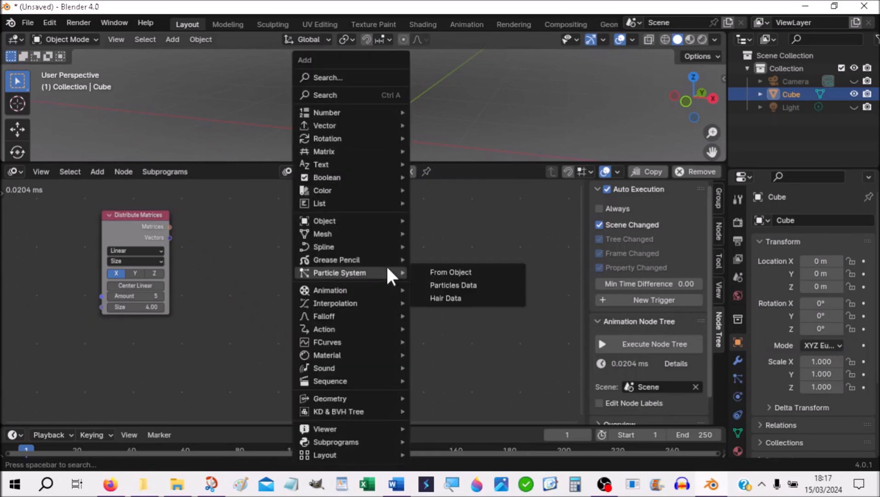
mouse_move(321, 222)
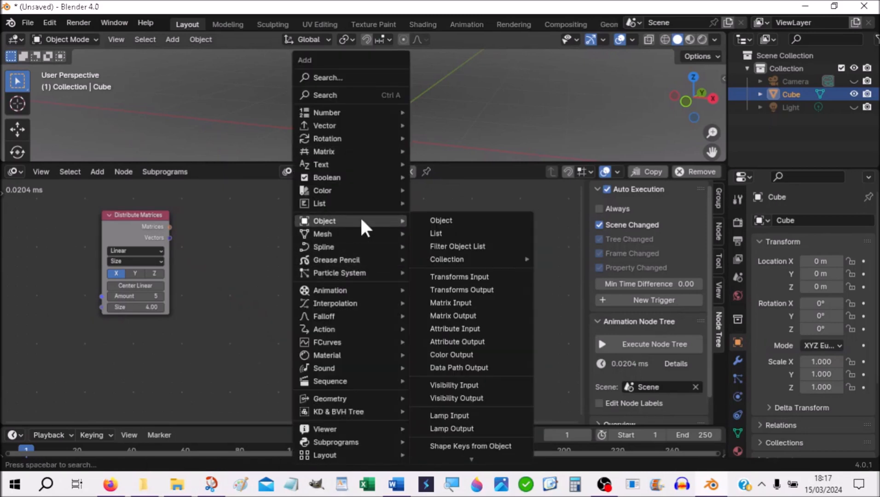
mouse_move(473, 457)
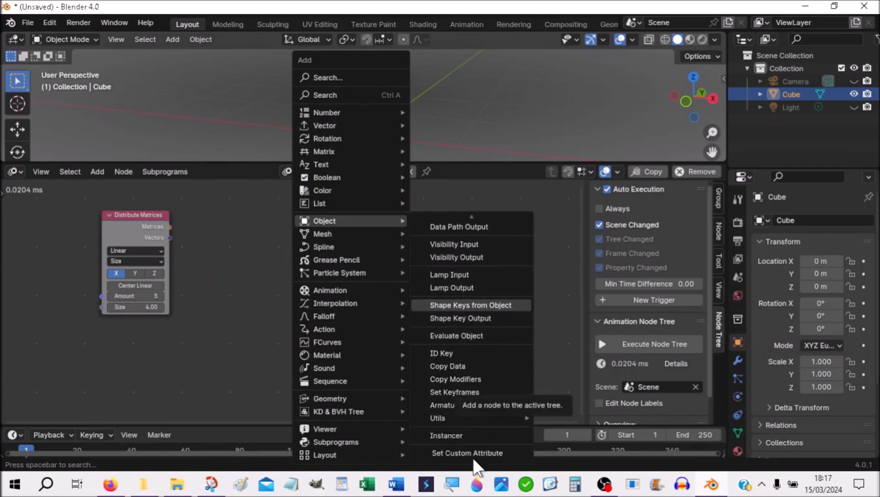
click(455, 436)
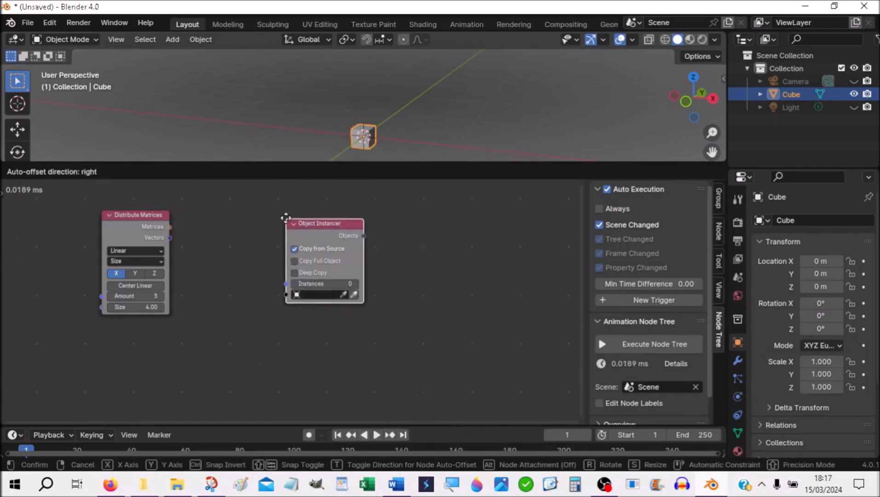
click(287, 219)
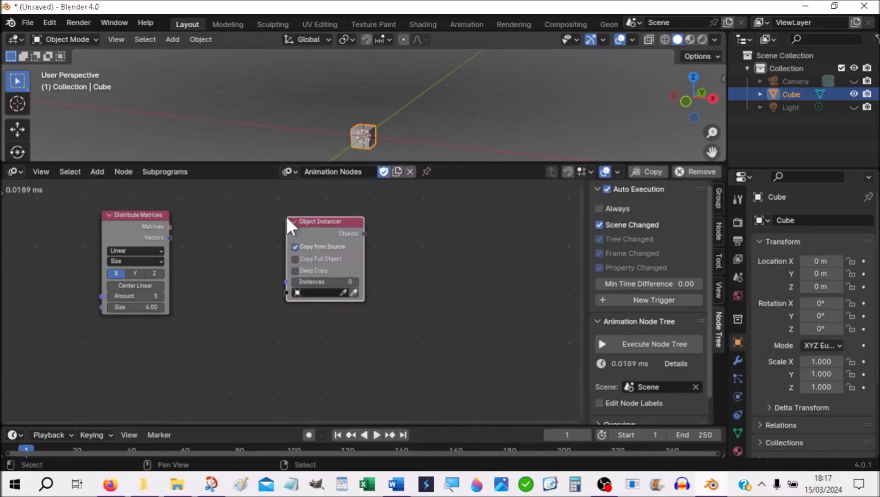
- Assign the Cube as the source object of the Object Instancer node
click(320, 293)
click(342, 292)
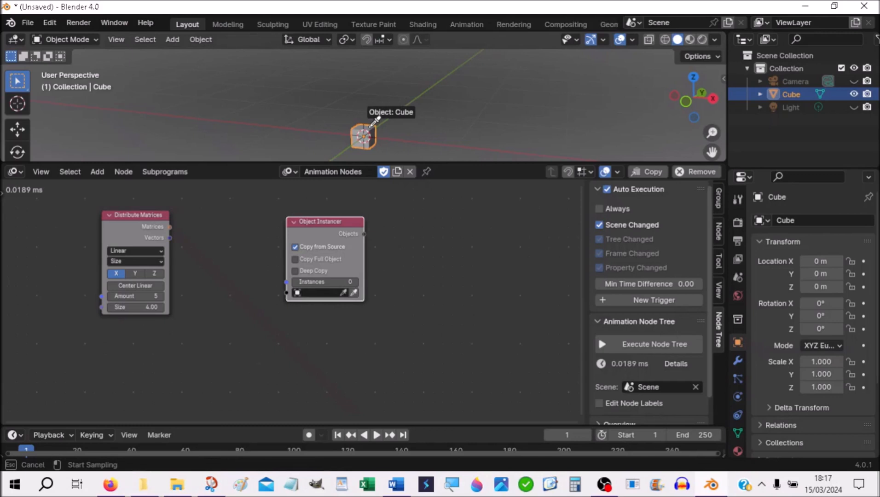
click(465, 293)
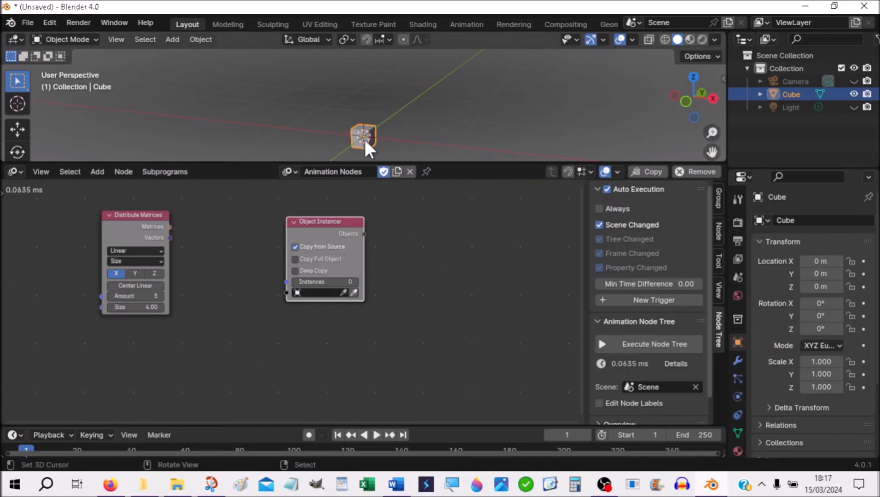
click(355, 292)
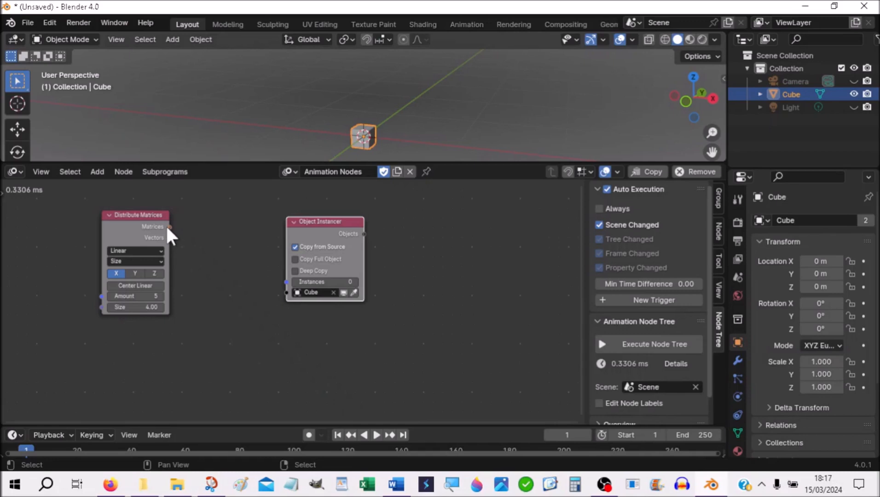
- Connect the Matrices output of Distribute Matrices to the Instances input of Object Instancer
drag(169, 227, 285, 282)
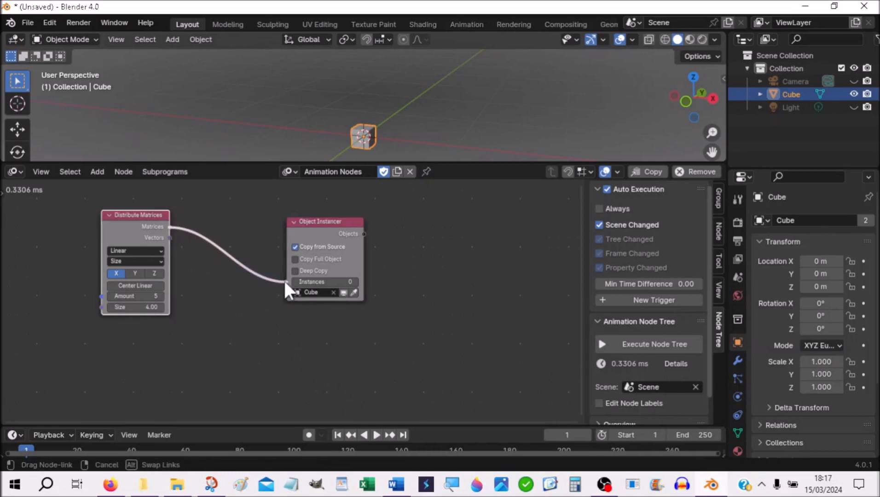
drag(284, 281, 282, 285)
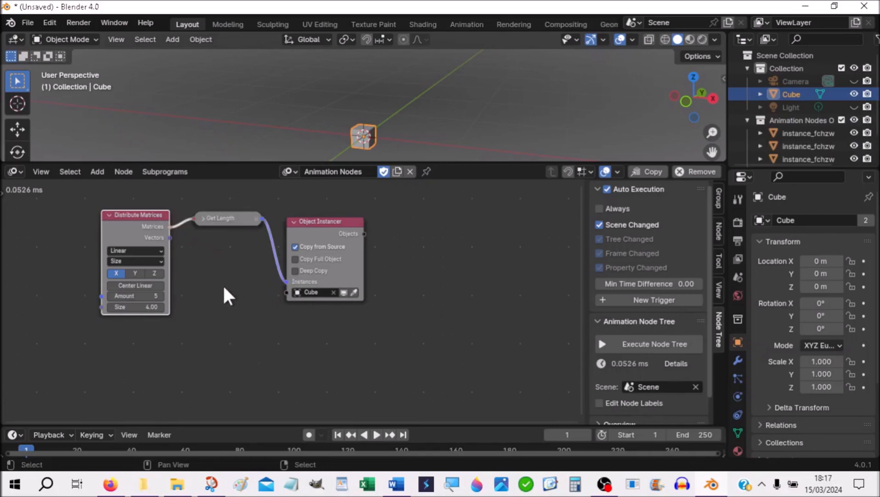
- Expand the collapsed Get Length node between the two main nodes to inspect it, and collapse it again
click(203, 218)
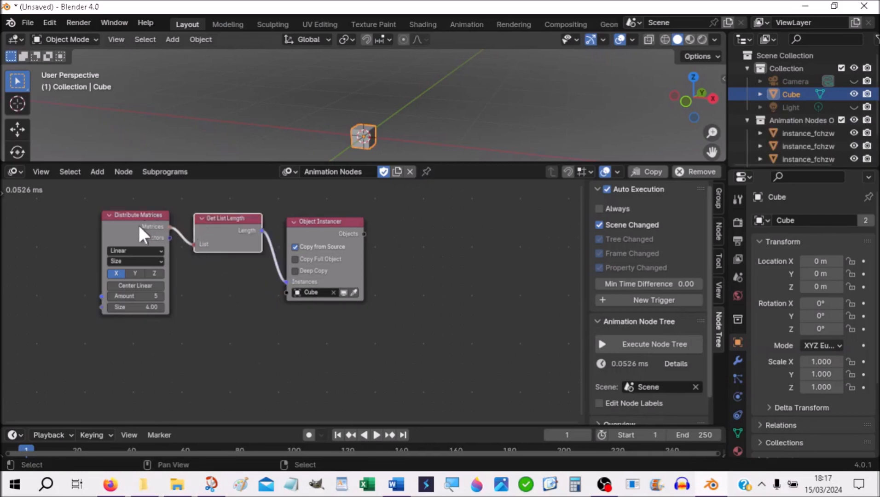
click(203, 218)
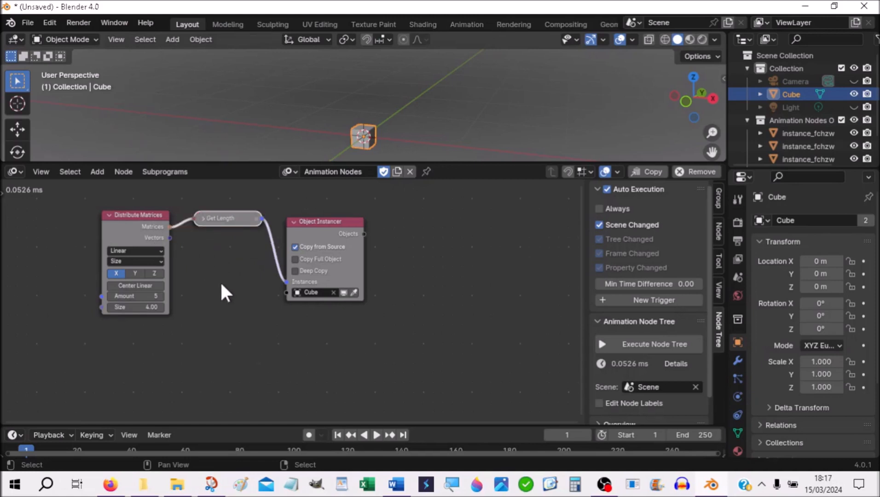
- Inspect the Matrices output of Distribute Matrices with a temporary Viewer node, and delete that node
key(shift+a)
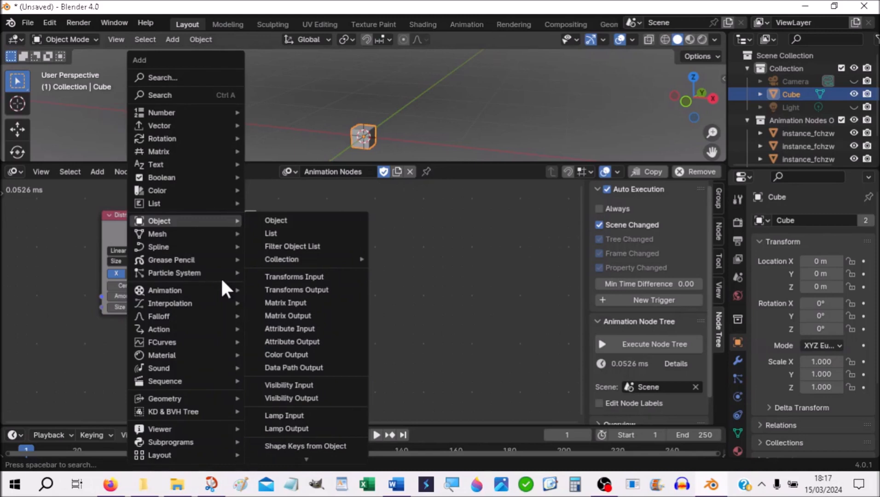
mouse_move(190, 426)
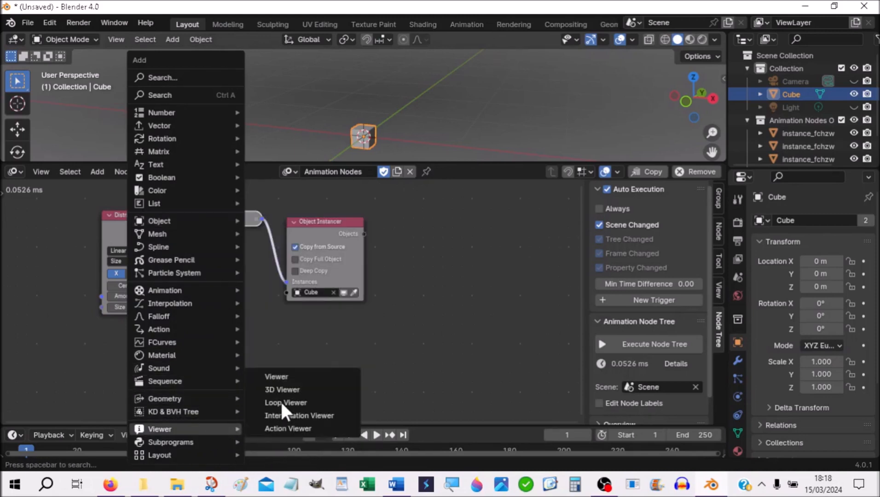
click(278, 377)
click(352, 323)
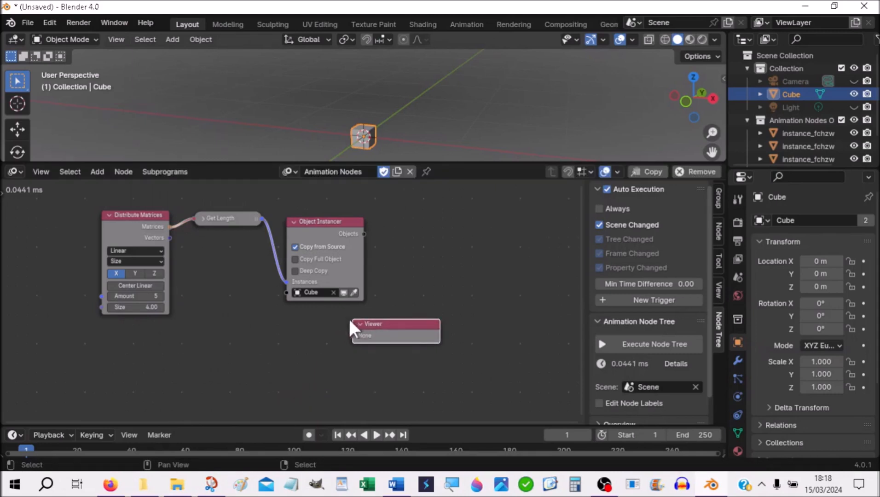
drag(170, 227, 352, 337)
drag(420, 328, 417, 232)
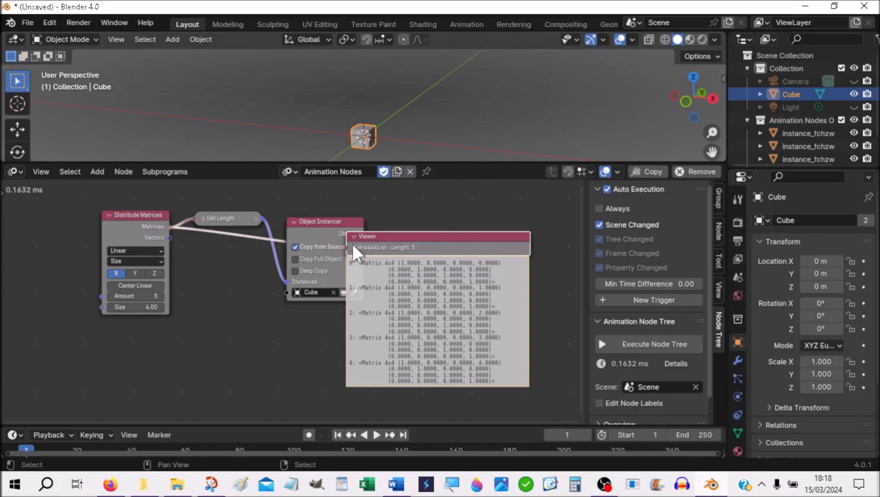
drag(387, 237, 306, 335)
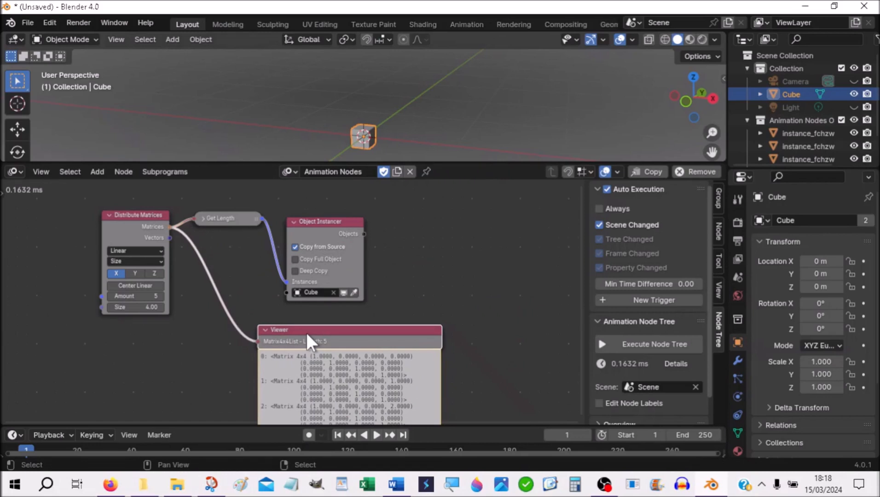
key(x)
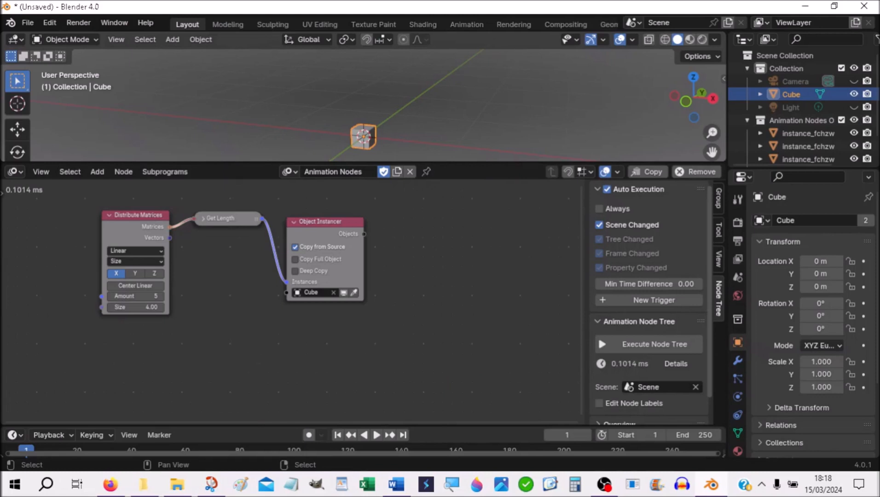
- Add an Object Matrix Output node to the right of the Object Instancer and connect the Instancer's Objects output to its object input
key(alt+Tab)
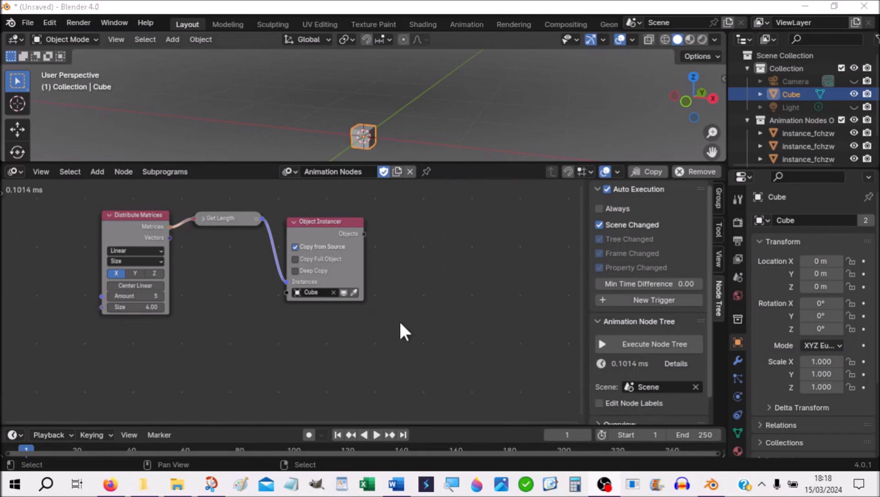
click(437, 306)
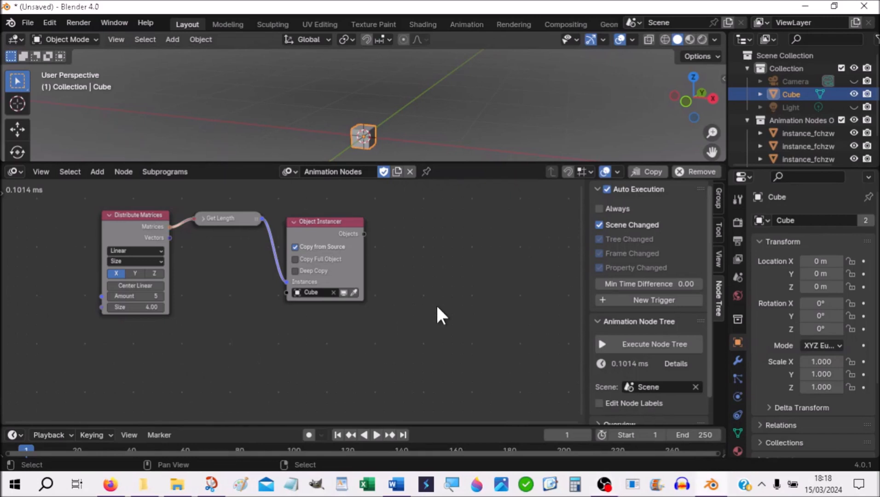
key(shift+a)
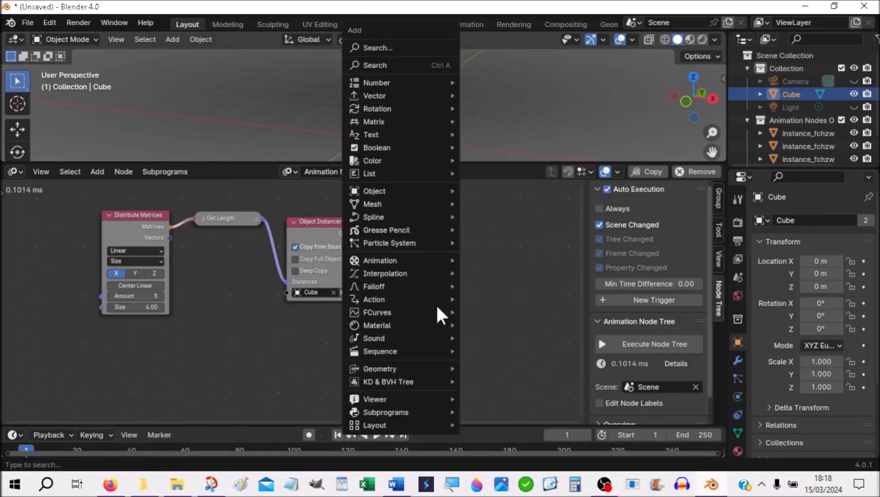
mouse_move(438, 307)
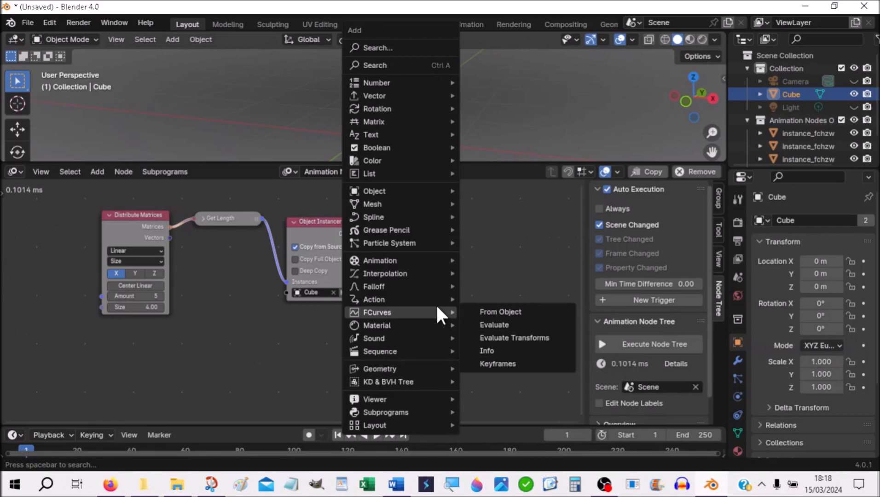
mouse_move(378, 122)
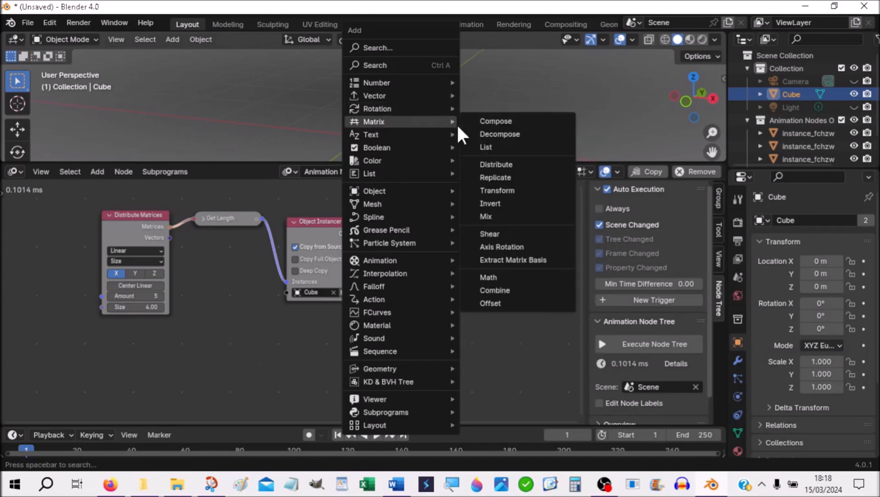
mouse_move(385, 193)
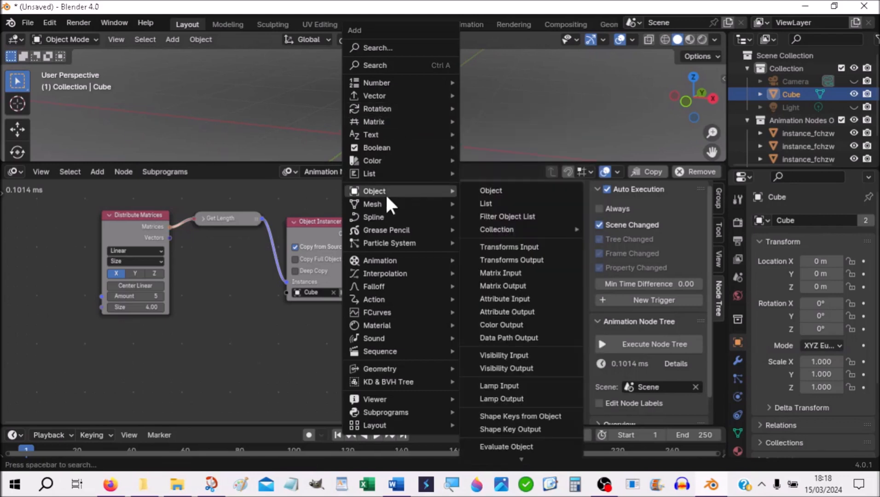
click(509, 287)
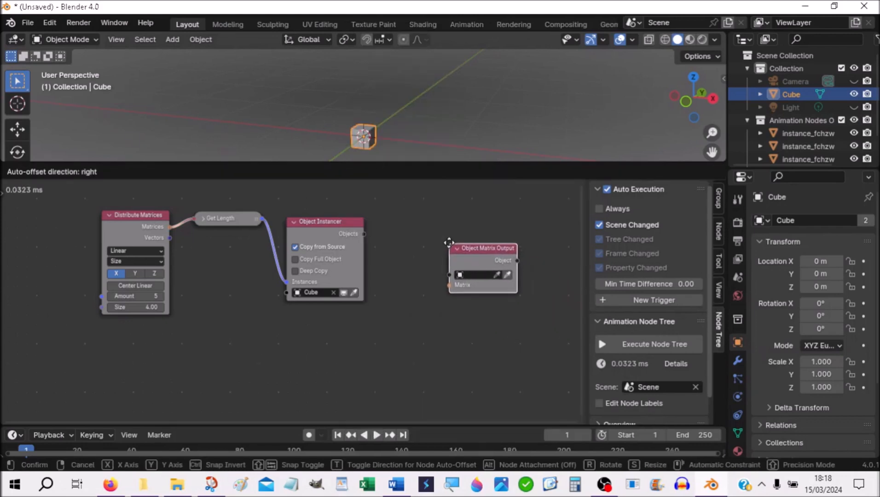
click(441, 233)
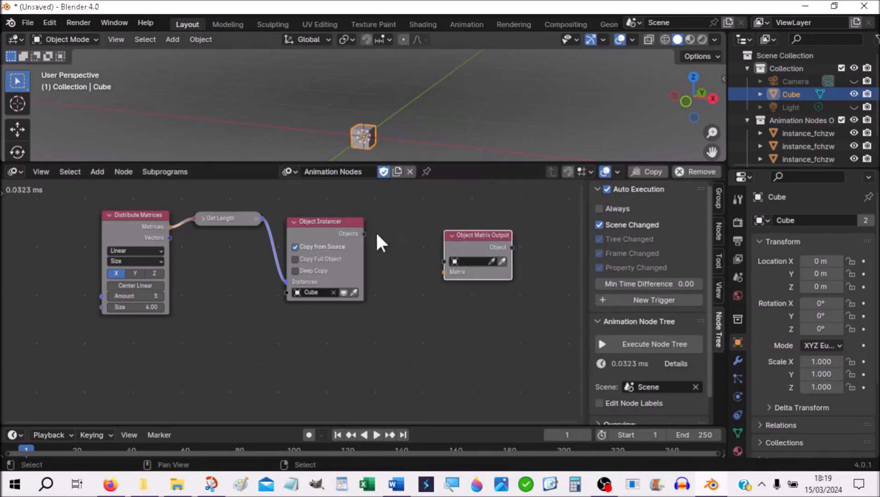
drag(364, 234, 444, 261)
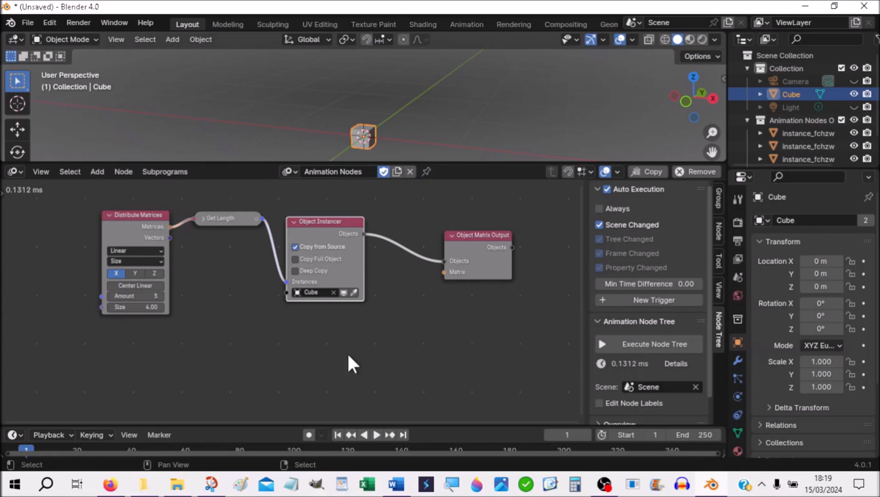
- Enlarge the node editor area and add an Offset Matrix node below the Object Instancer
drag(430, 164, 432, 143)
mouse_move(447, 108)
shift+middle_down()
mouse_move(439, 86)
mouse_move(436, 104)
shift+middle_up()
scroll(434, 88, down, 1)
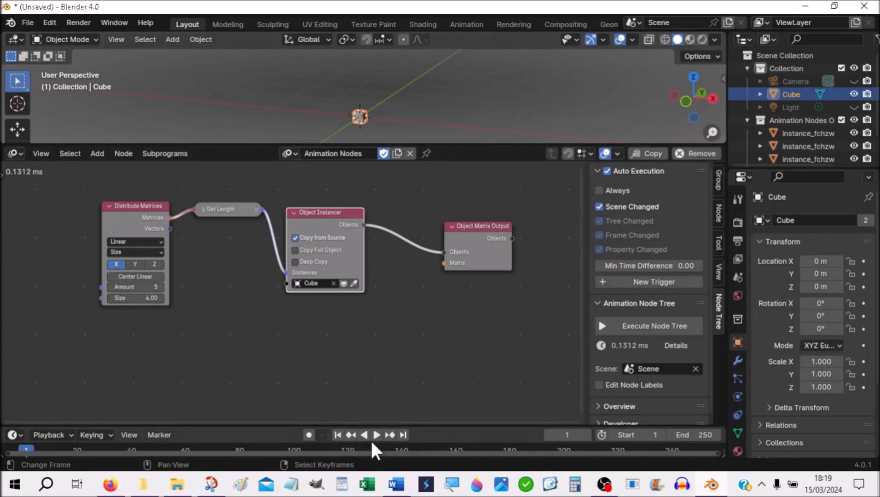
click(333, 361)
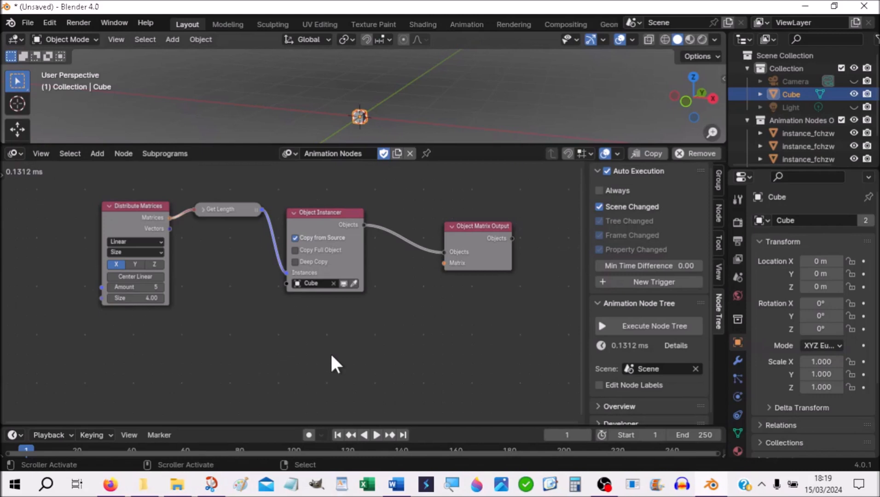
key(shift+a)
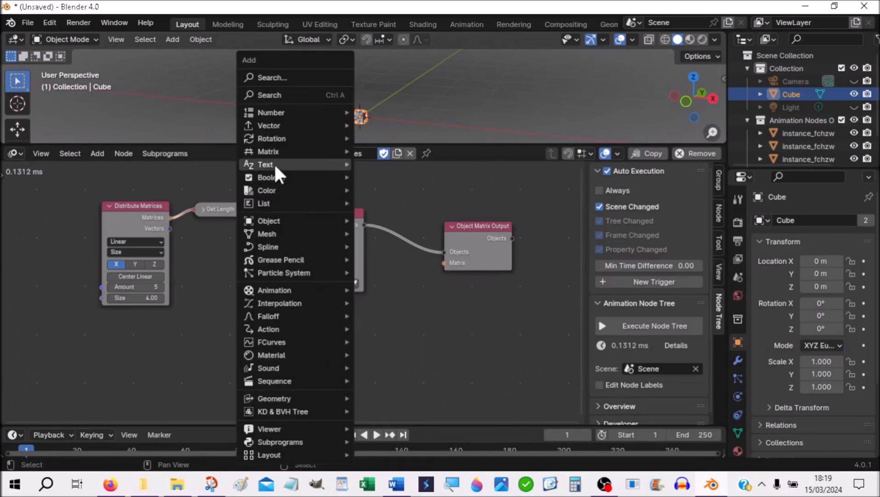
mouse_move(268, 149)
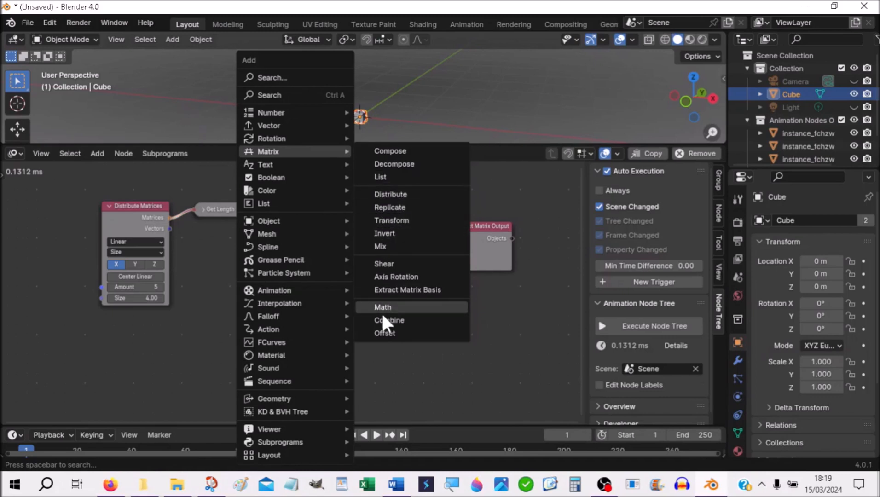
click(382, 331)
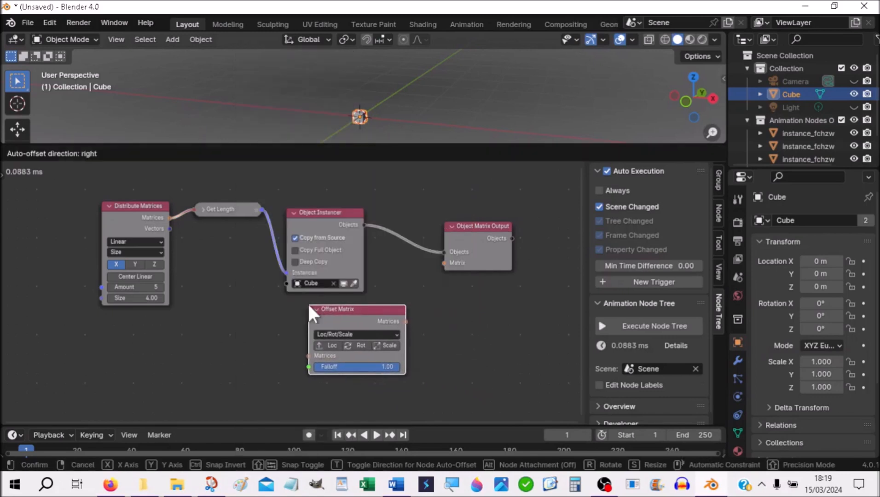
click(308, 304)
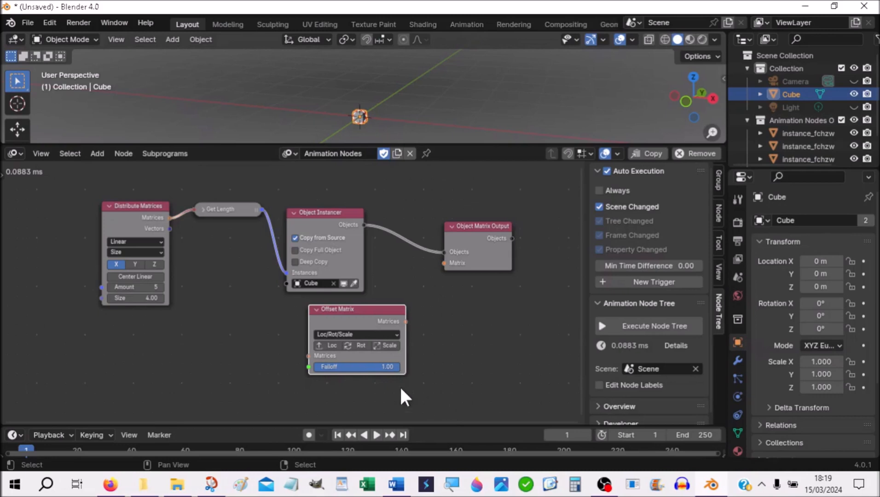
- Enable Loc on the Offset Matrix node and set its Z translation to 5
click(327, 346)
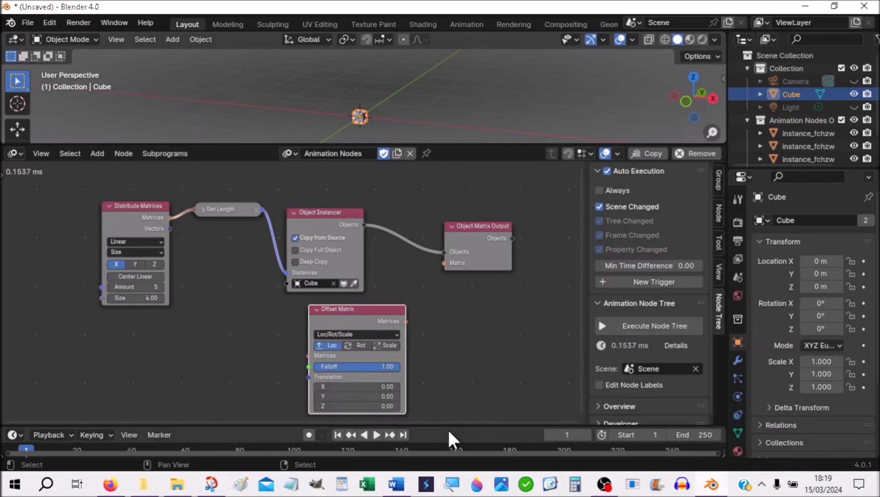
click(383, 406)
text(5)
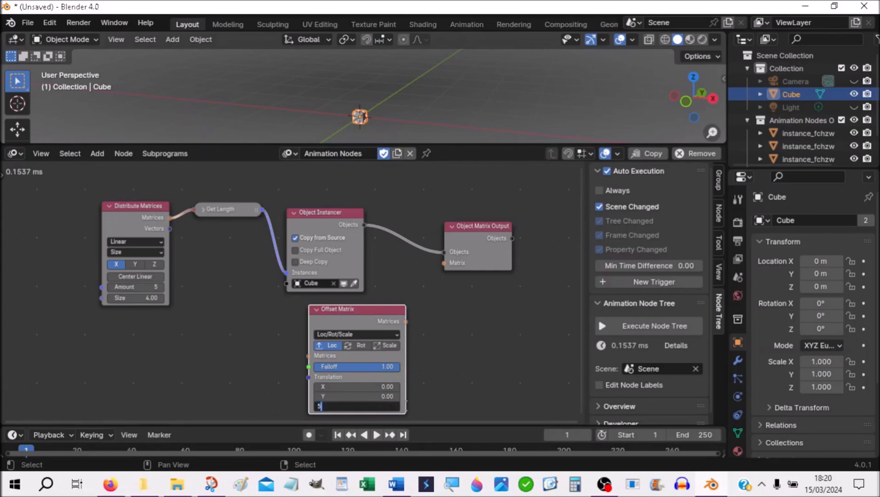
key(Return)
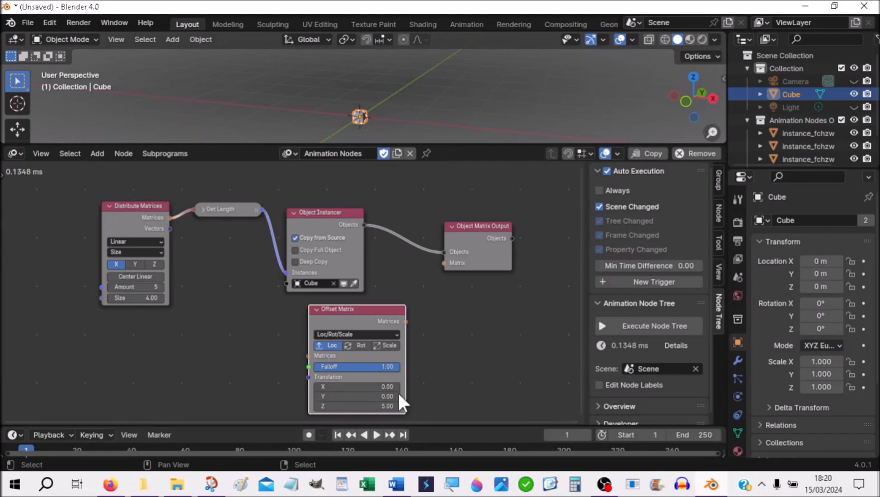
- Link the Offset Matrix node between the Matrices output of Distribute Matrices and the Matrices input of Object Matrix Output
drag(170, 218, 310, 359)
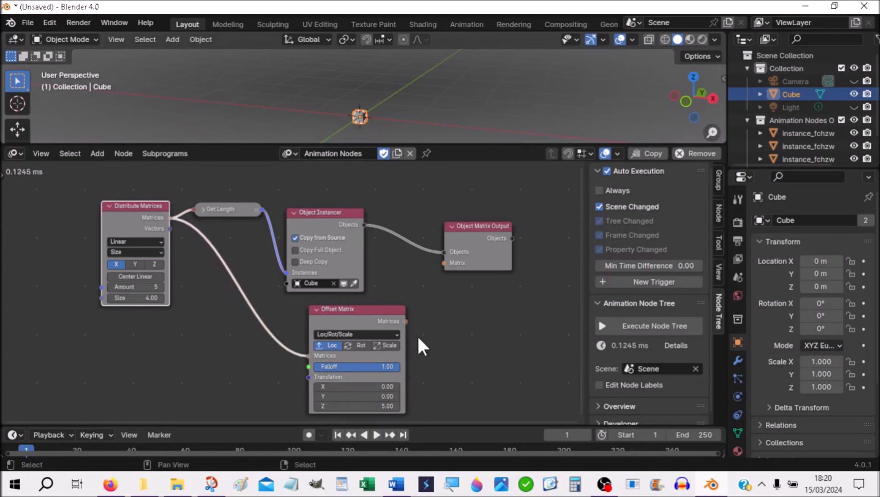
drag(404, 321, 445, 264)
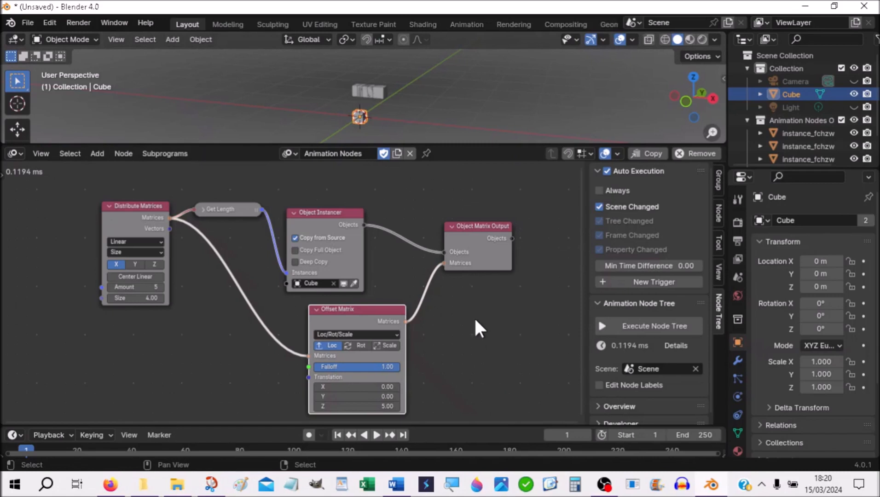
middle_drag(460, 124, 488, 130)
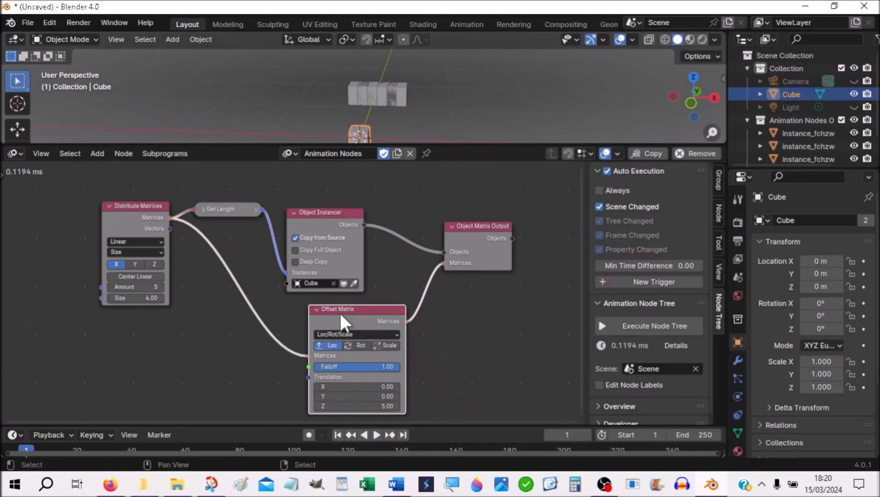
- Duplicate the Offset Matrix node and switch the copy from Loc to Scale
key(shift+d)
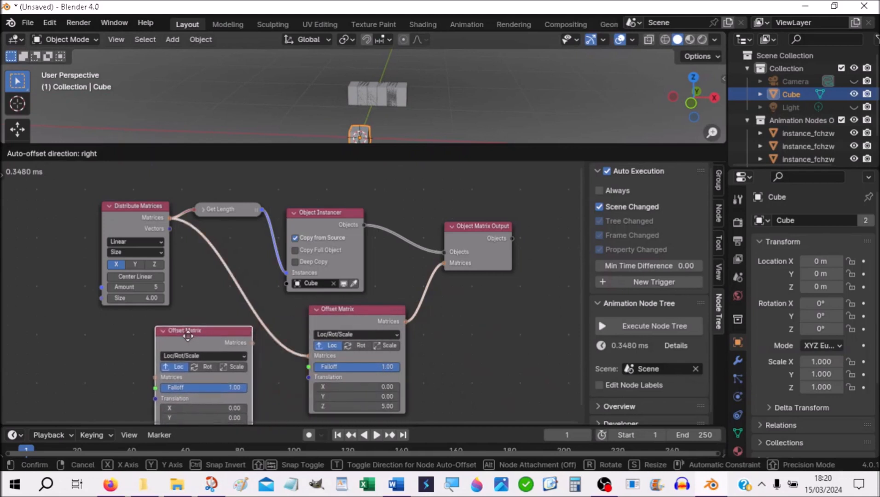
click(186, 335)
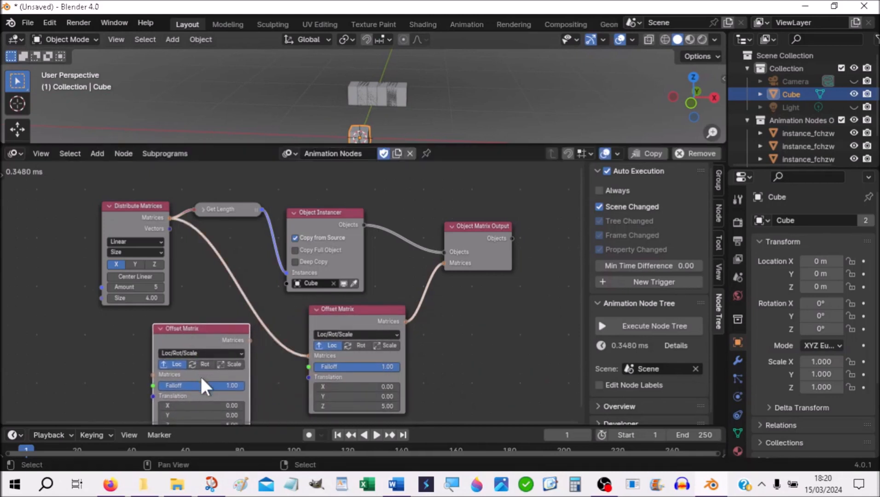
click(232, 365)
click(174, 365)
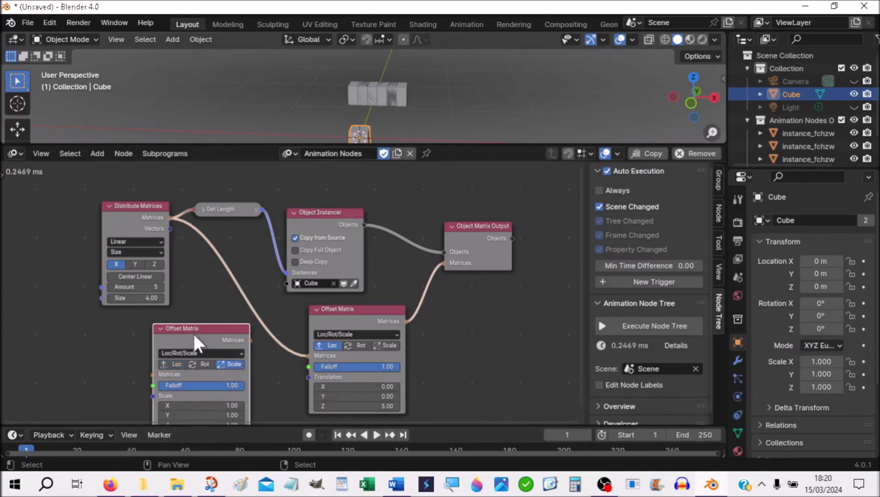
- Insert the scale Offset Matrix node into the link before the location one, and set its X, Y and Z scale to 0.4
drag(195, 339, 237, 290)
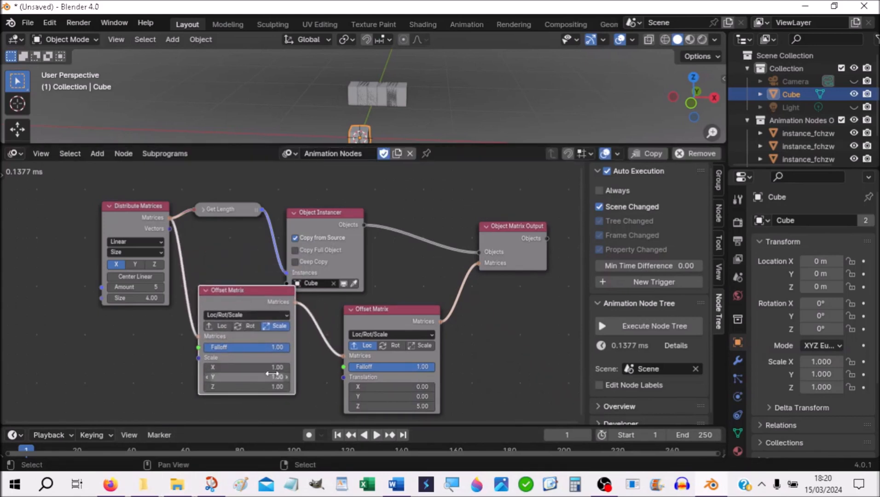
mouse_move(273, 367)
mouse_down()
mouse_move(273, 387)
mouse_move(276, 368)
mouse_up()
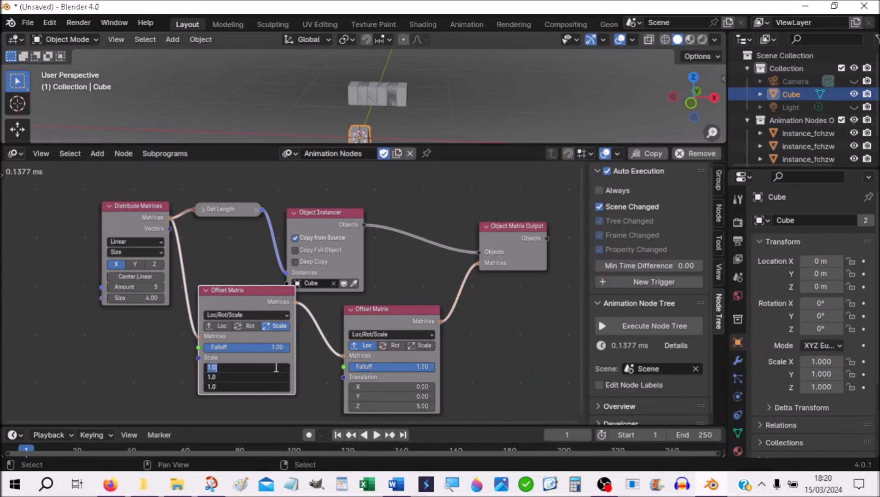
text(0.4)
key(Return)
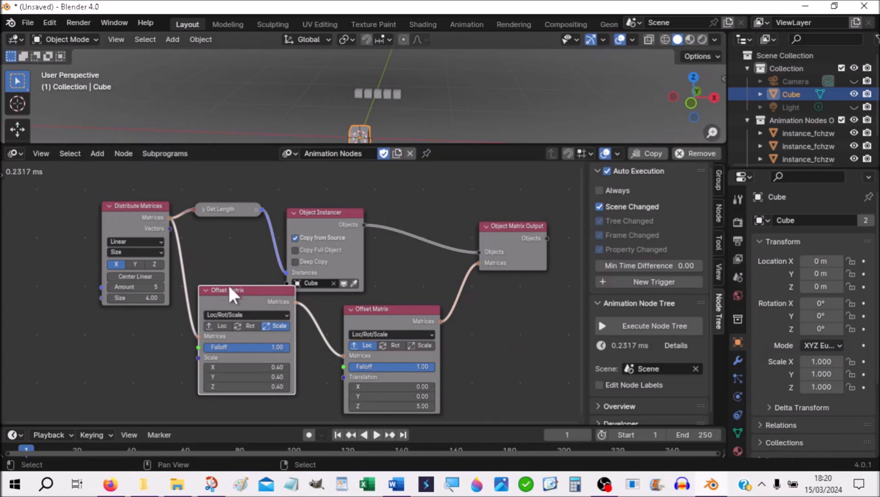
- Reposition the scale Offset Matrix and Object Instancer nodes to space them out, and hide the original Cube in the viewport
drag(235, 291, 235, 294)
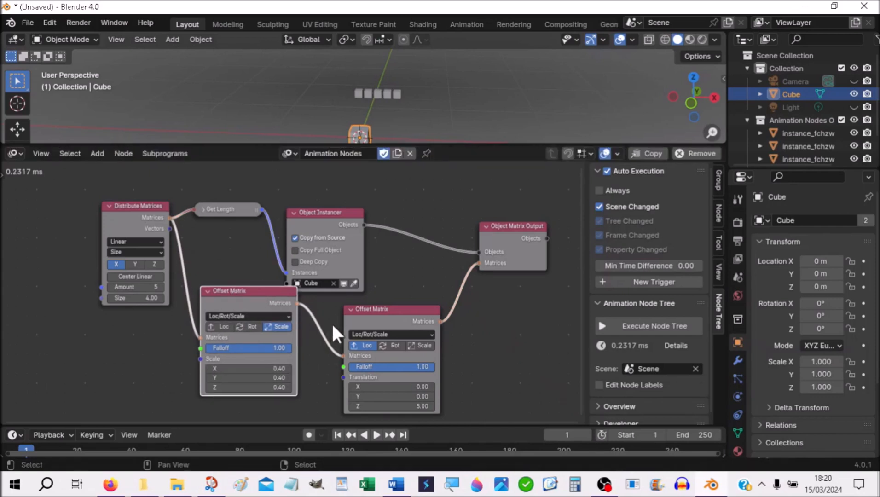
drag(336, 212, 351, 191)
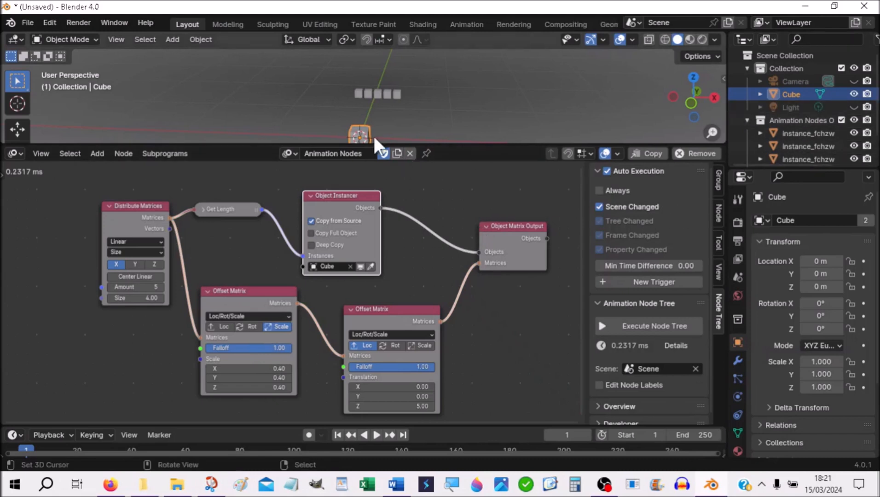
click(854, 94)
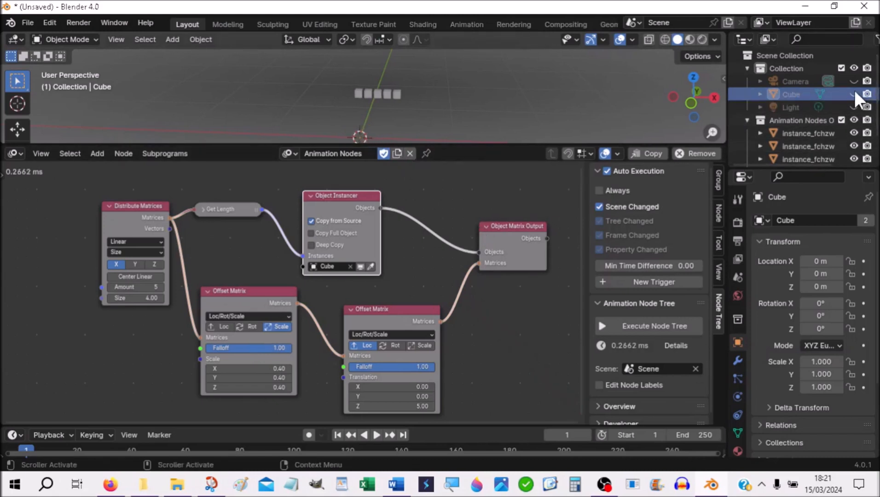
scroll(418, 127, up, 1)
middle_drag(417, 126, 437, 111)
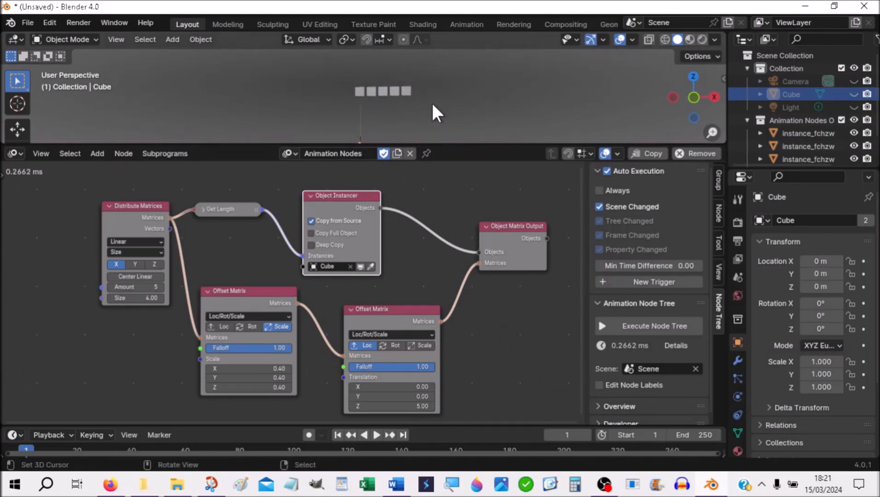
scroll(429, 108, down, 1)
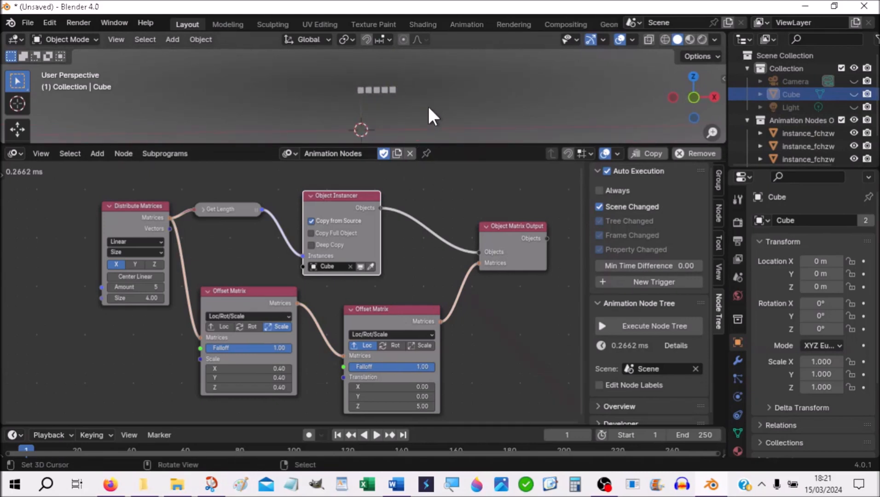
- Resize the editor areas to give the timeline and the 3D viewport more height
drag(444, 145, 442, 116)
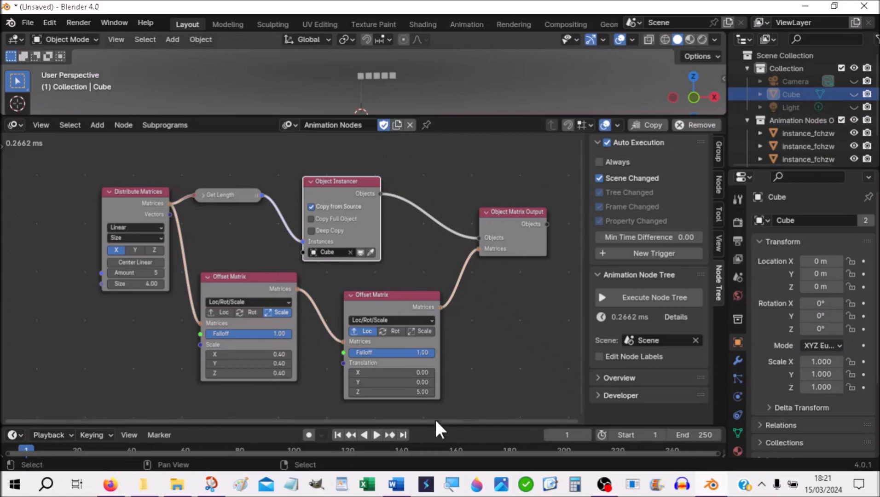
drag(439, 425, 437, 399)
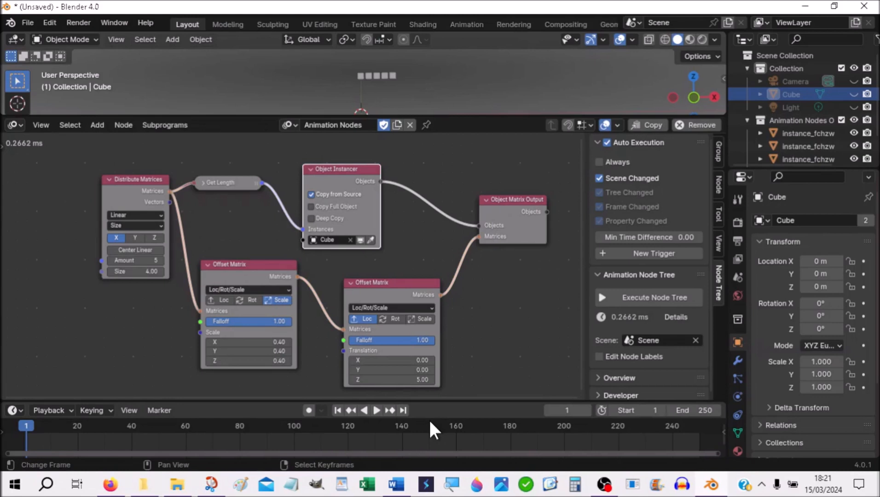
scroll(507, 321, down, 1)
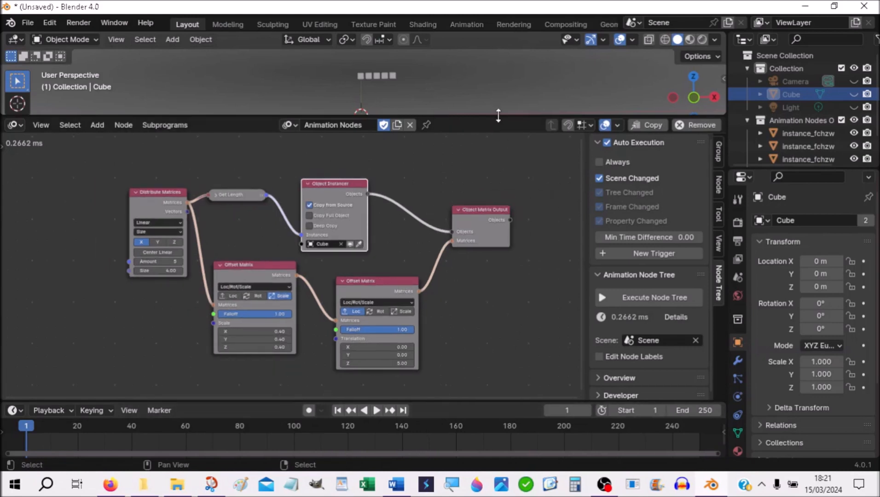
drag(498, 116, 499, 171)
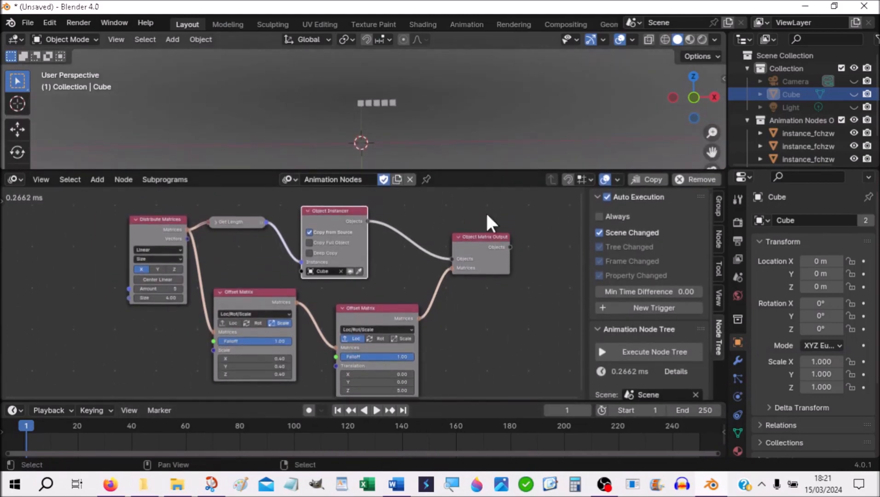
- Add a Delay Falloff node below the Offset Matrix nodes and link its Falloff output to the location Offset Matrix's Falloff input
middle_drag(495, 338, 515, 267)
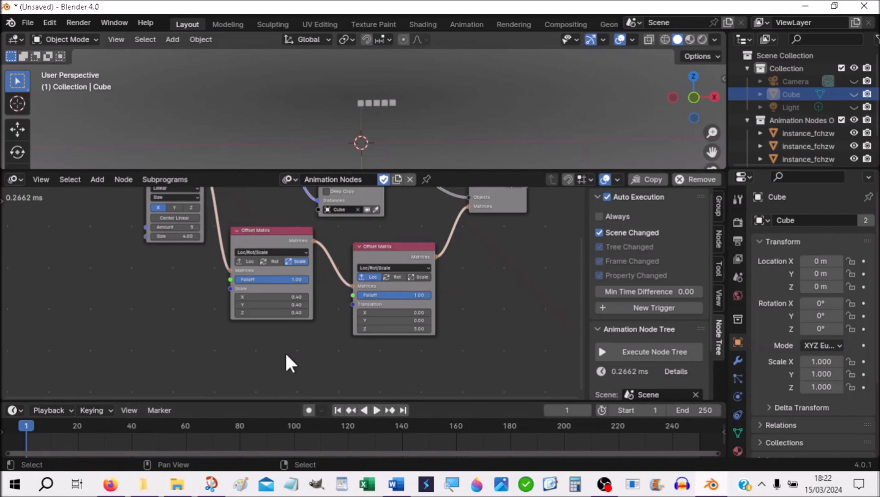
key(shift+a)
mouse_move(286, 355)
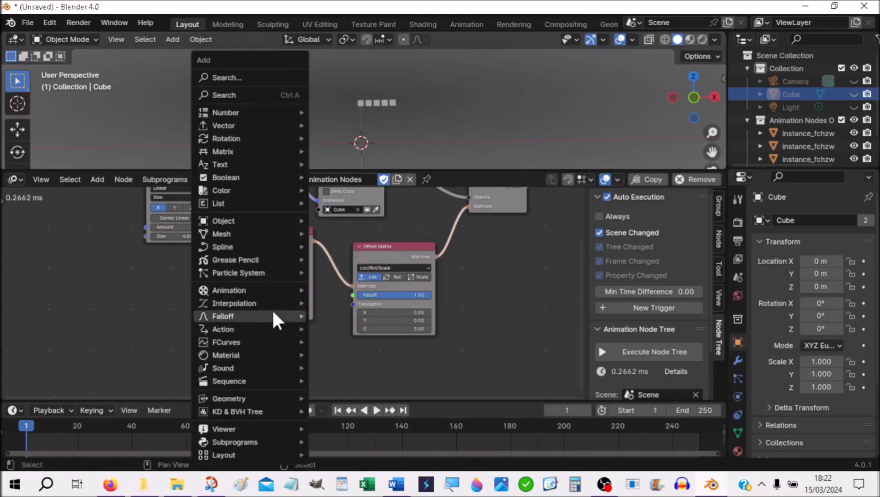
mouse_move(272, 309)
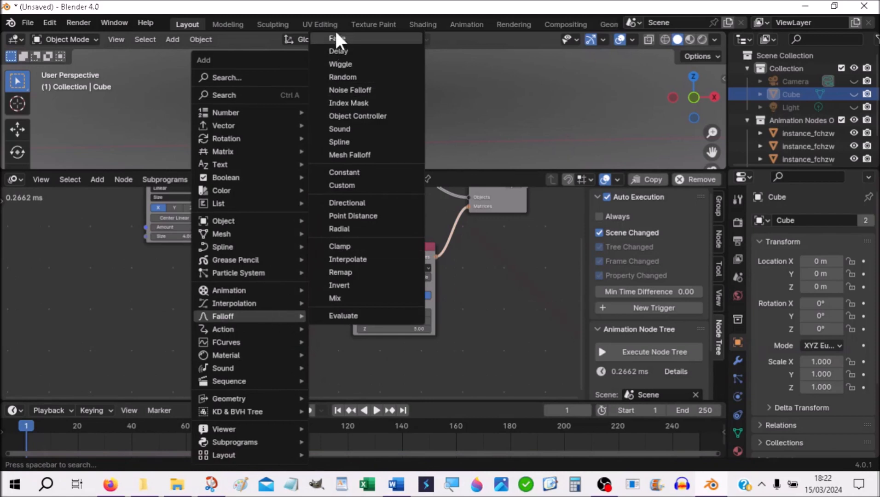
click(334, 52)
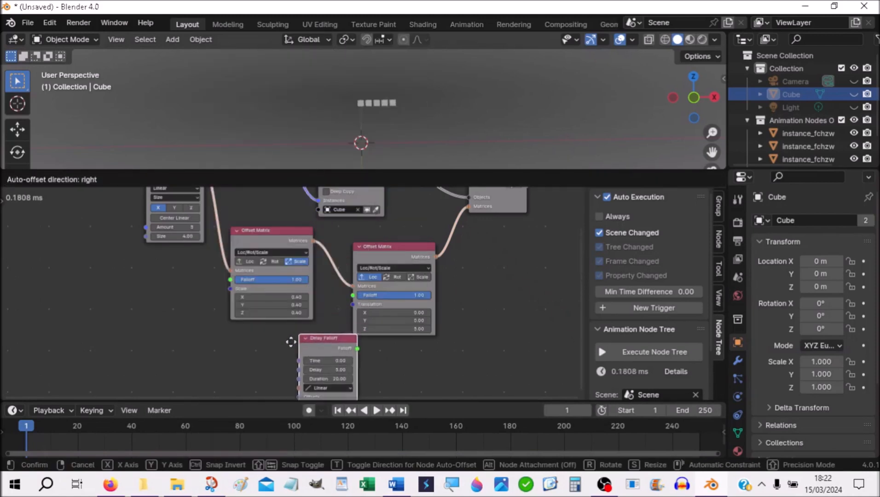
click(267, 323)
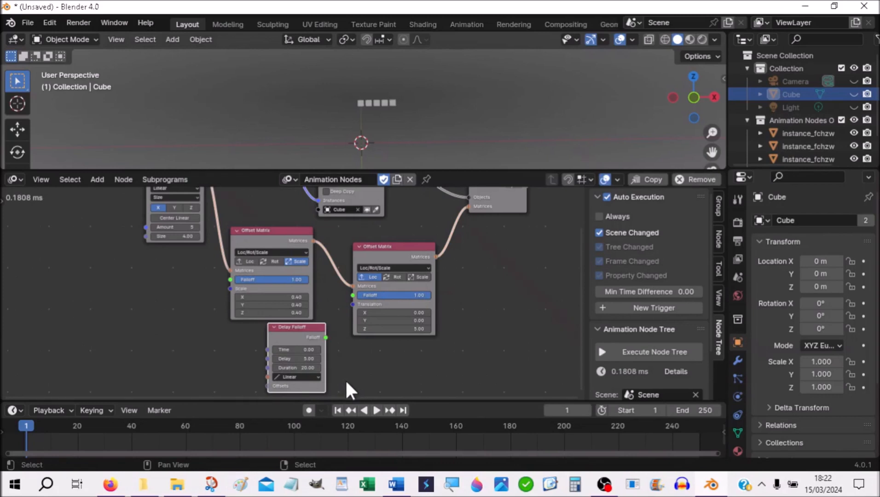
scroll(346, 383, up, 1)
middle_drag(346, 383, 334, 339)
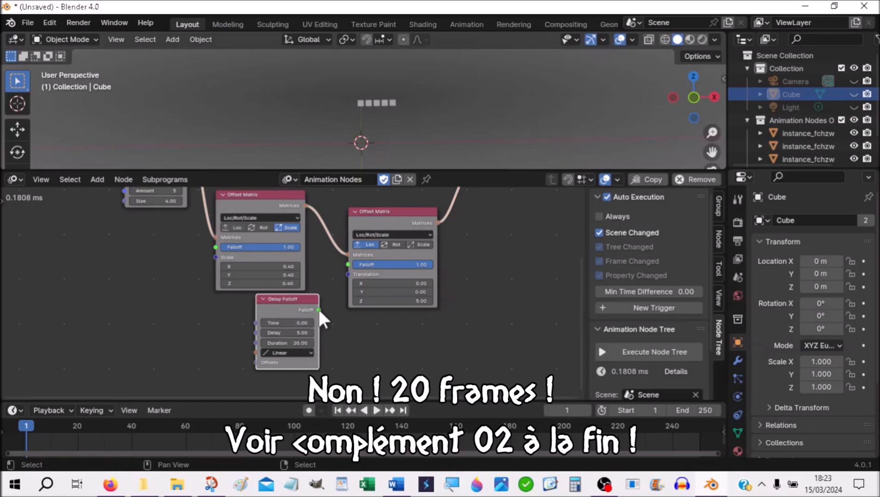
drag(317, 309, 349, 265)
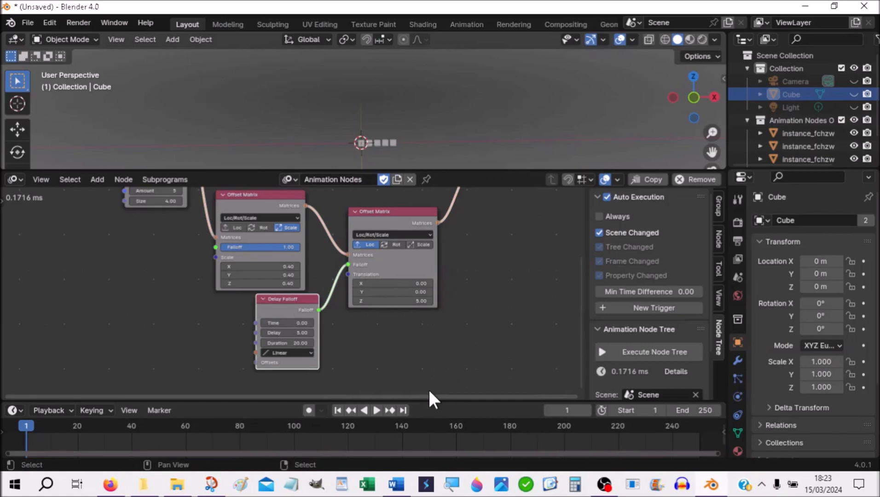
- Set the current frame to 0
click(566, 411)
text(0)
key(Return)
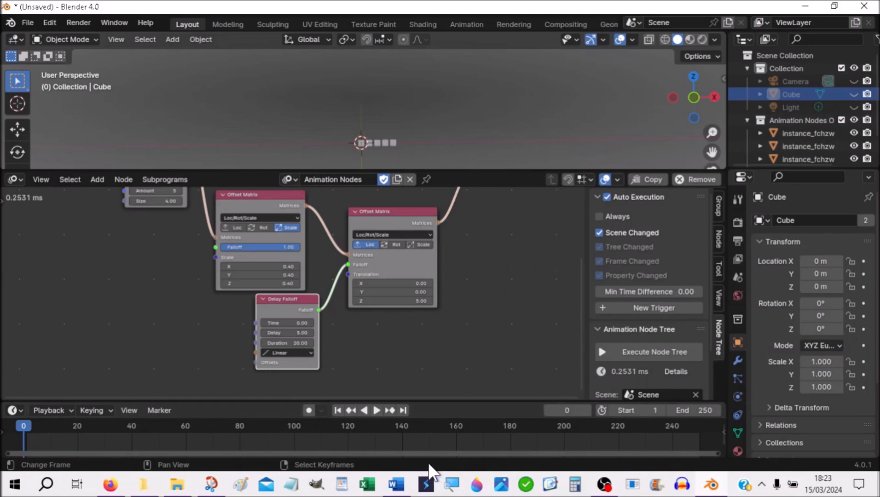
- Add a Time Info node beside Delay Falloff and link its Frame output to the Delay Falloff's Time input
click(139, 349)
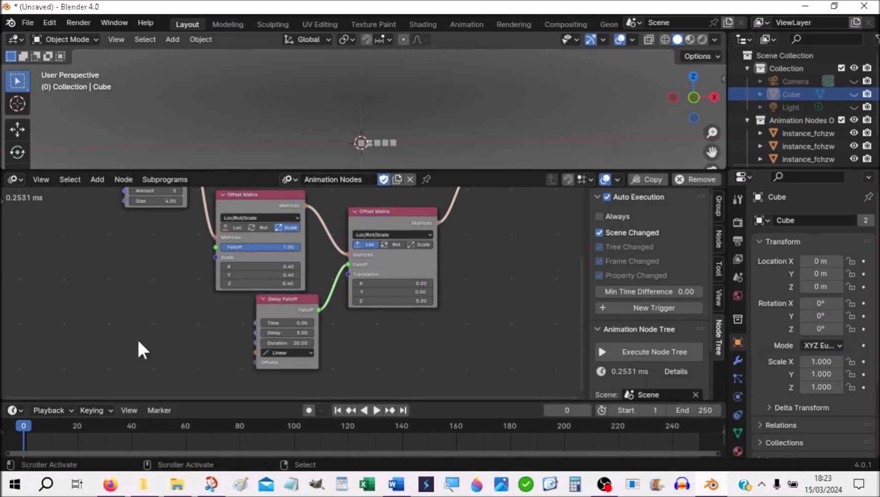
key(shift+a)
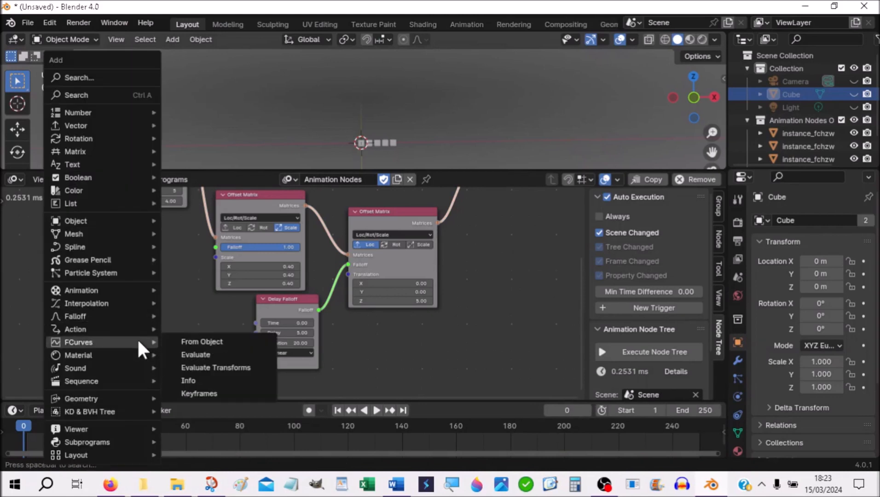
mouse_move(105, 290)
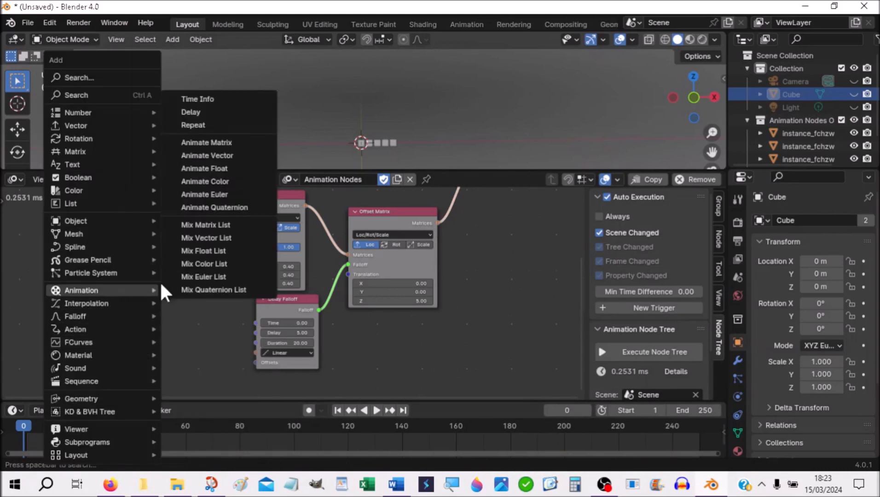
click(219, 98)
click(138, 335)
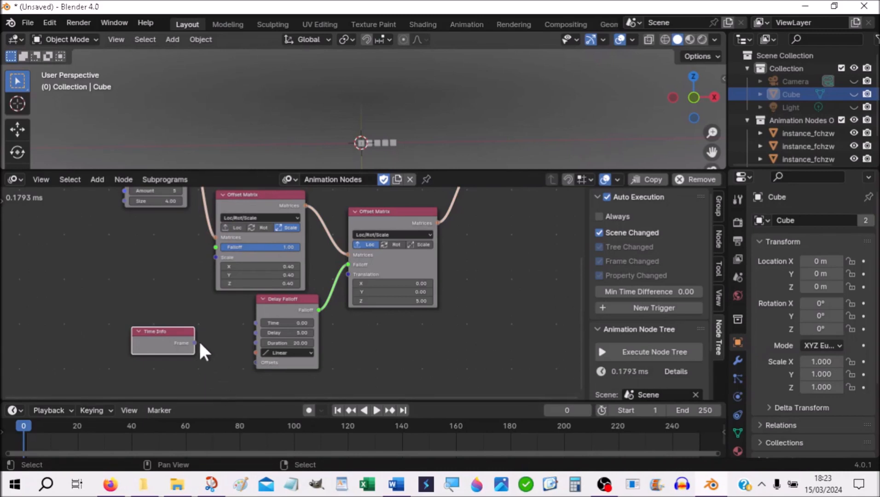
drag(194, 343, 257, 323)
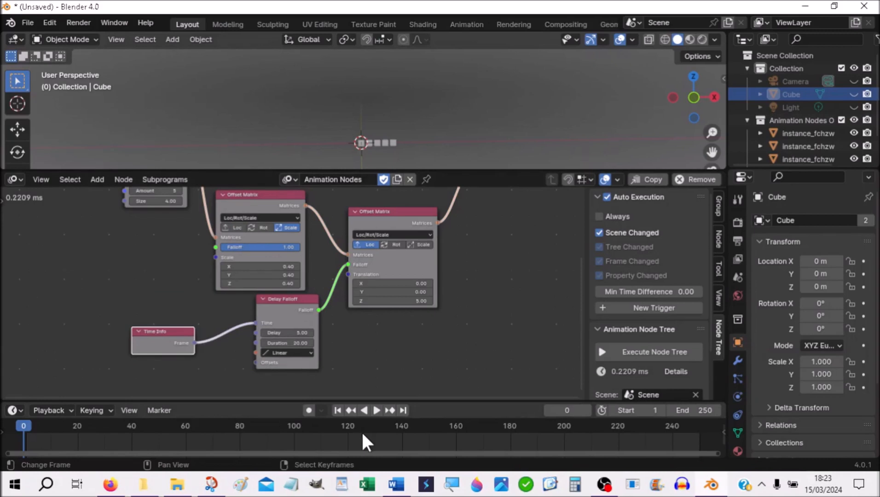
- Enlarge the 3D viewport around the cube row and play the animation briefly
drag(485, 170, 487, 202)
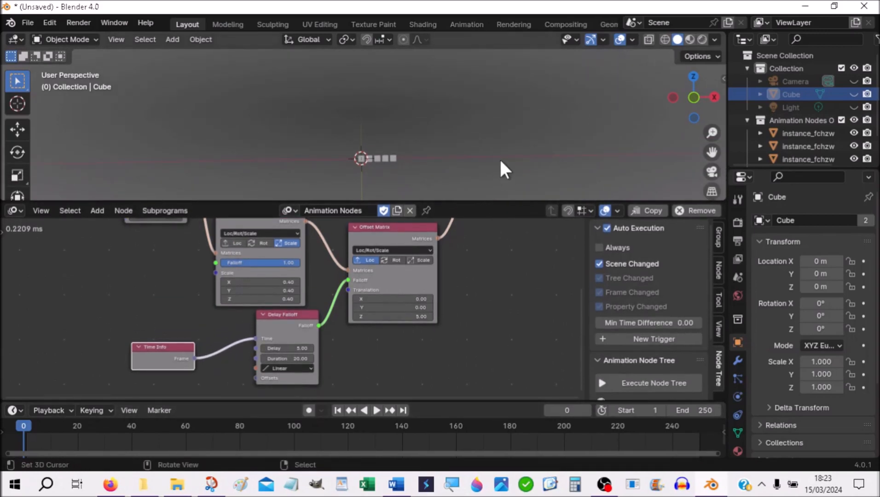
scroll(501, 161, up, 3)
shift+middle_drag(501, 162, 492, 96)
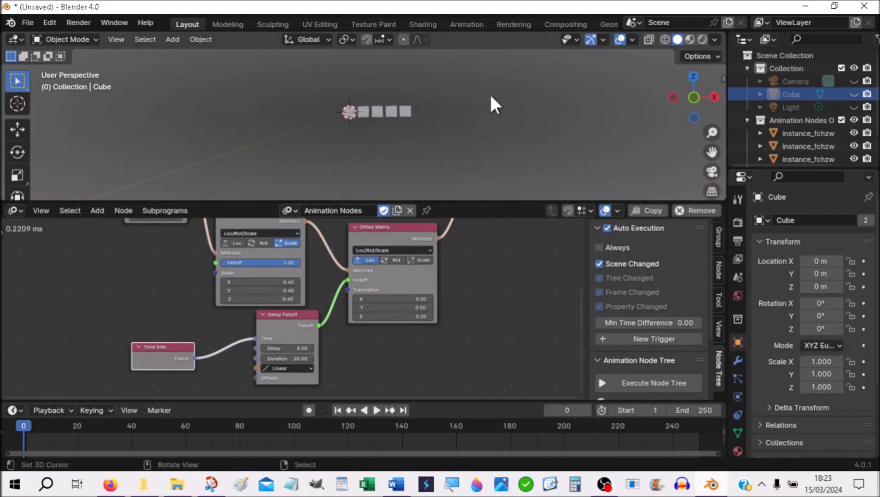
click(377, 410)
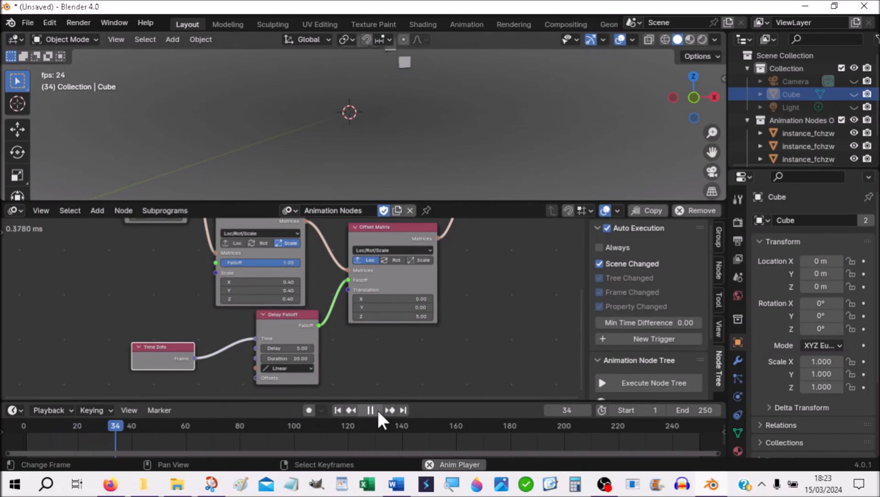
click(377, 409)
- Replay the animation twice from the start frame with the cube row in view to examine the staggered motion
middle_drag(492, 106, 489, 111)
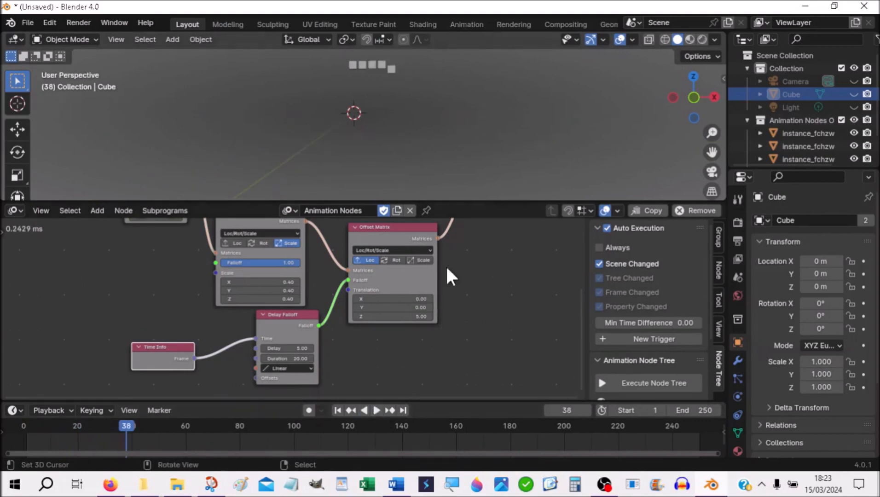
middle_drag(470, 118, 464, 164)
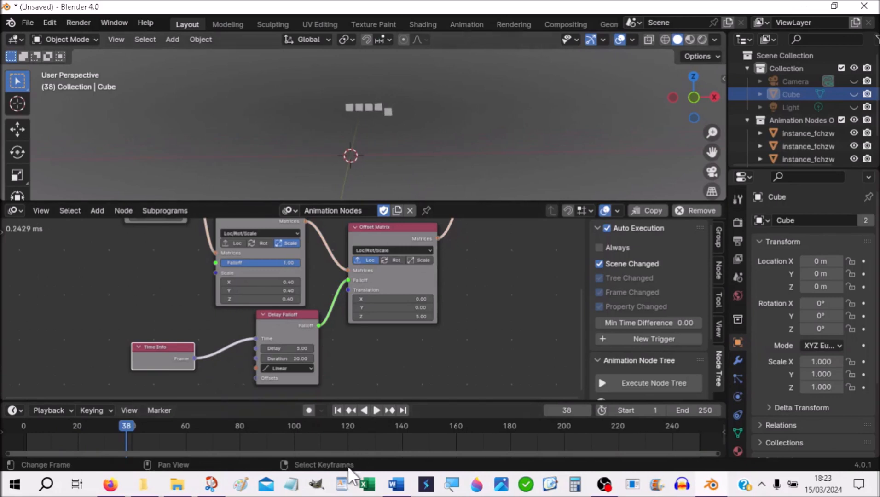
scroll(458, 183, up, 1)
scroll(457, 183, up, 1)
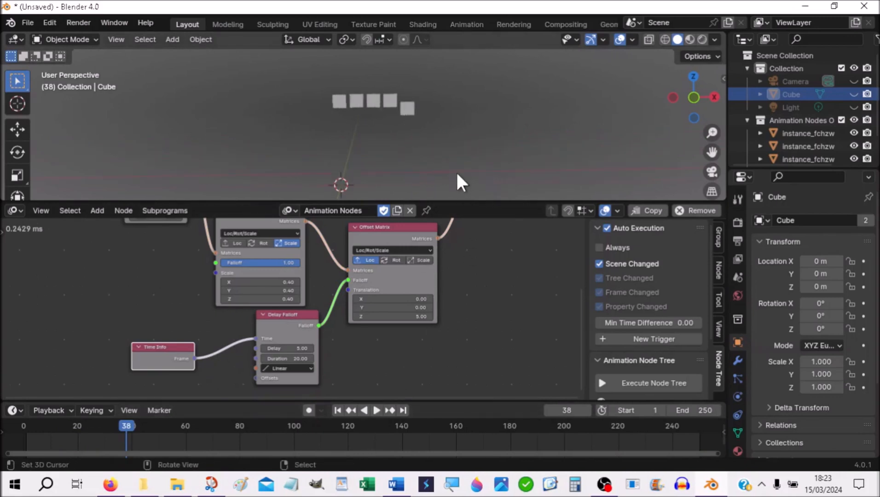
click(338, 410)
click(376, 410)
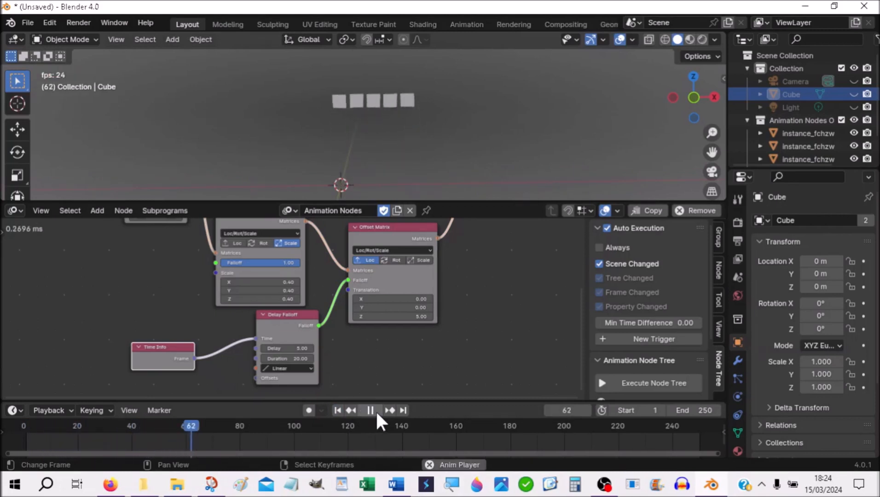
click(376, 410)
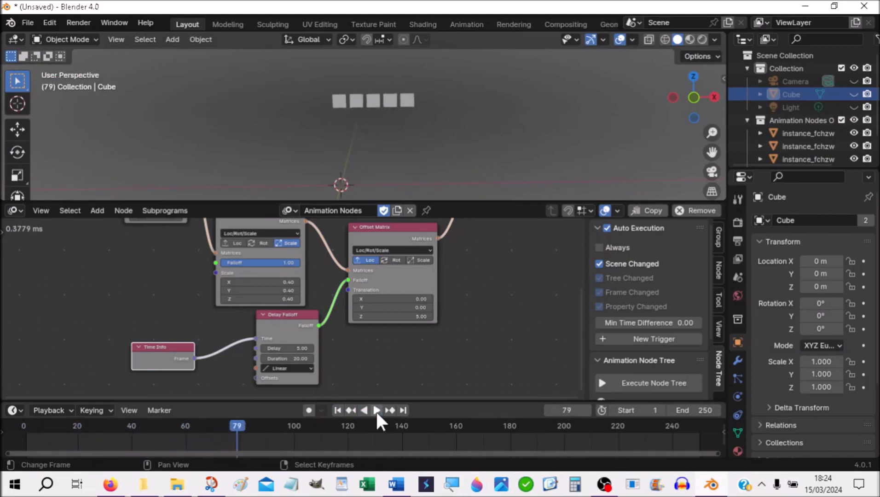
click(338, 410)
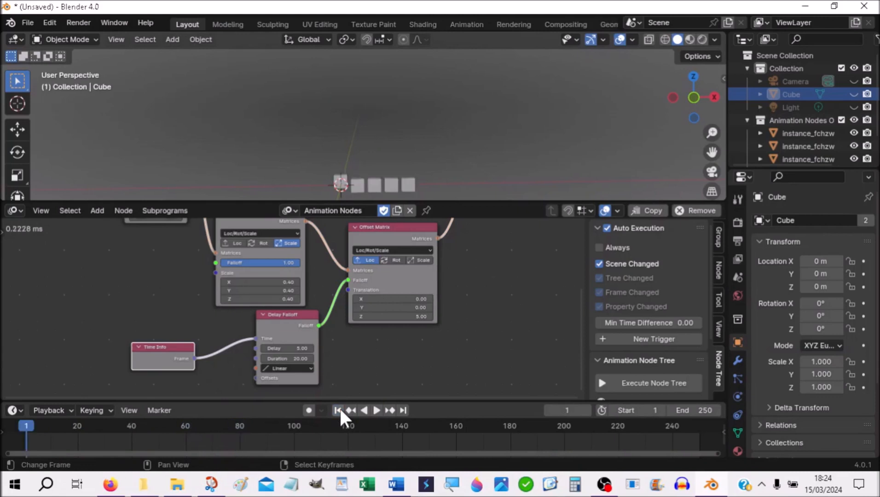
click(374, 411)
click(374, 410)
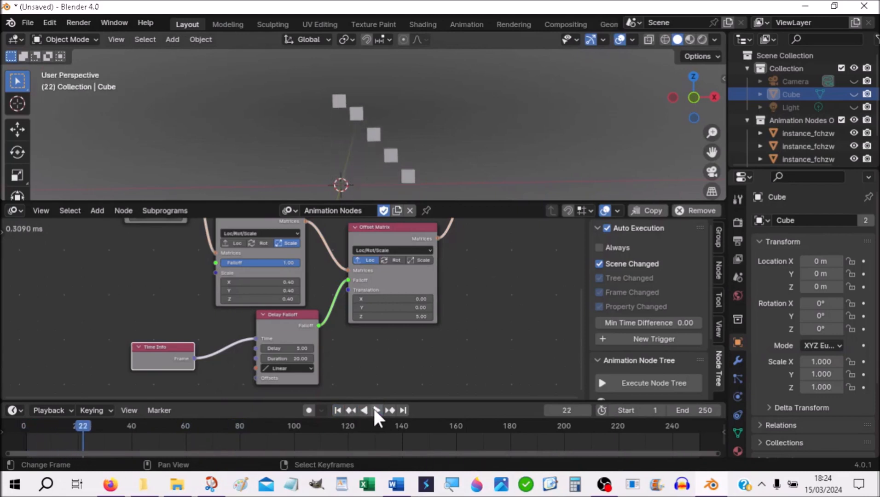
- Set the animation's start frame to 0 and return the playhead to the start
click(645, 411)
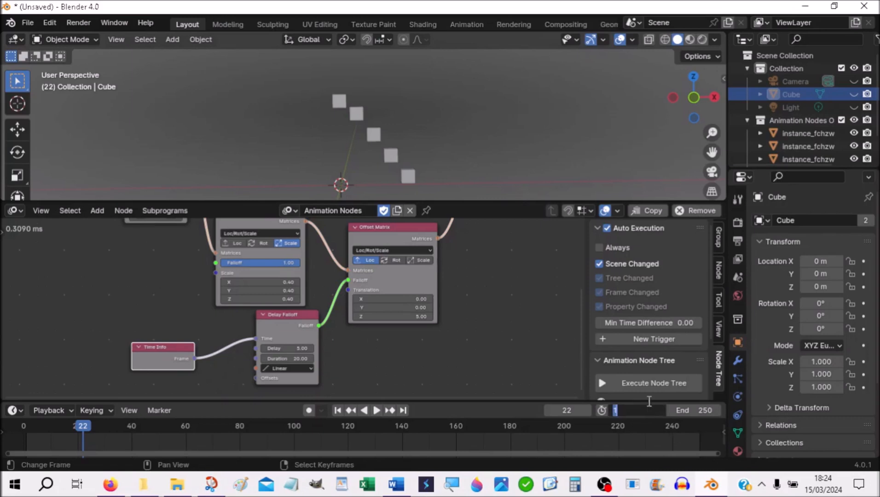
text(0)
key(Return)
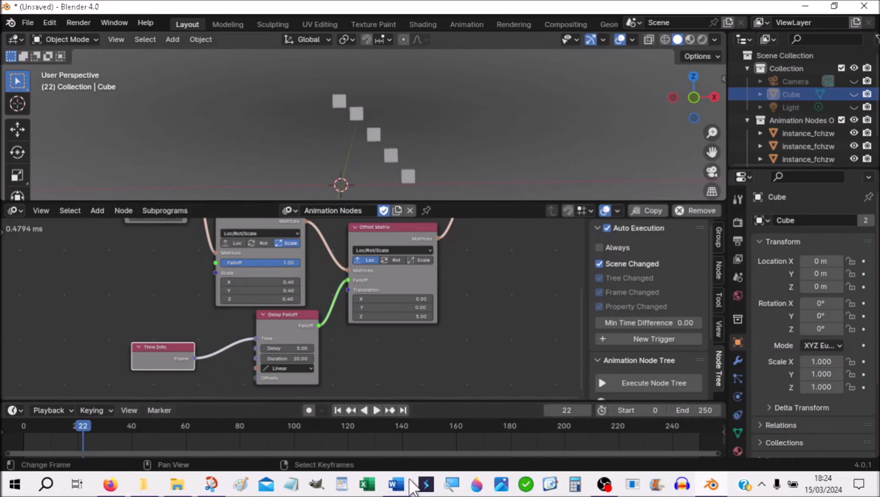
click(338, 411)
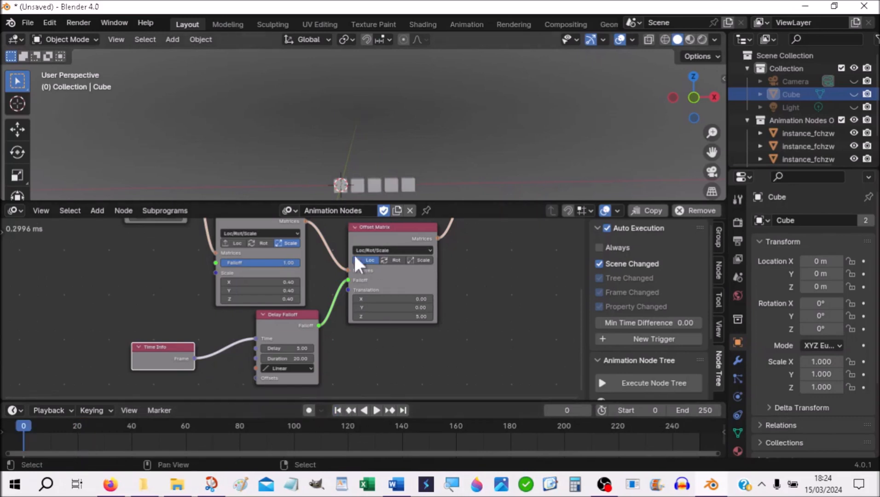
- Play the animation from the start frame to examine the staggered rise of the cubes, and return the playhead to the start
click(375, 410)
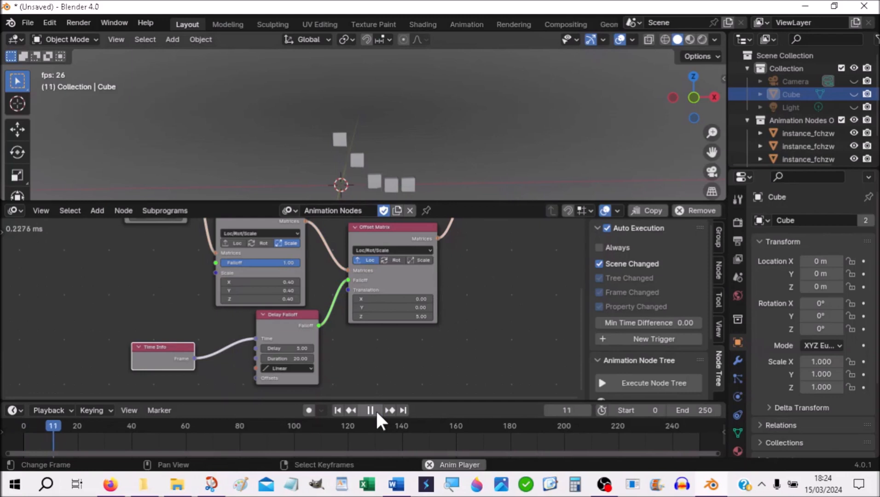
click(375, 409)
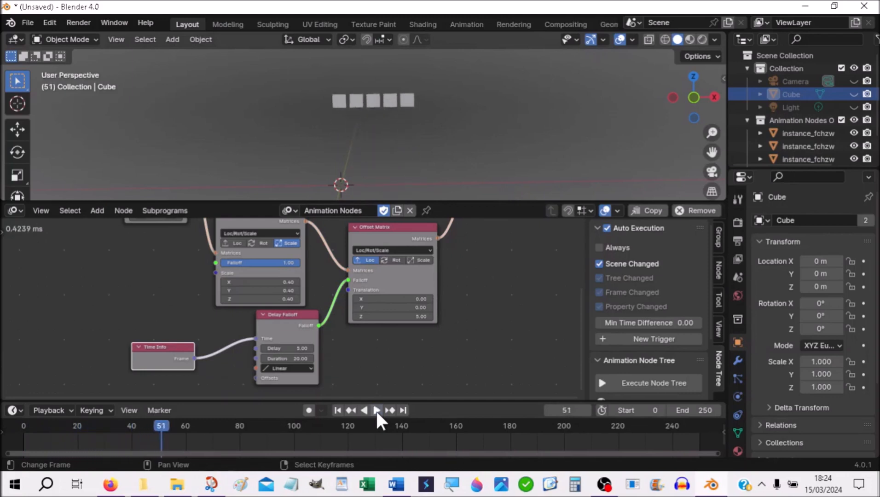
click(339, 411)
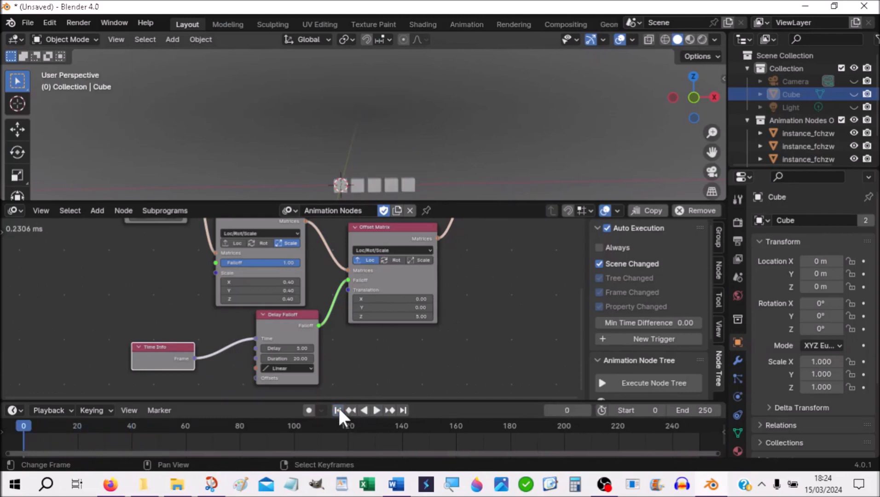
- Make room beside the Delay Falloff node and insert an Invert Falloff node on its link to the Offset Matrix node
drag(284, 315, 251, 333)
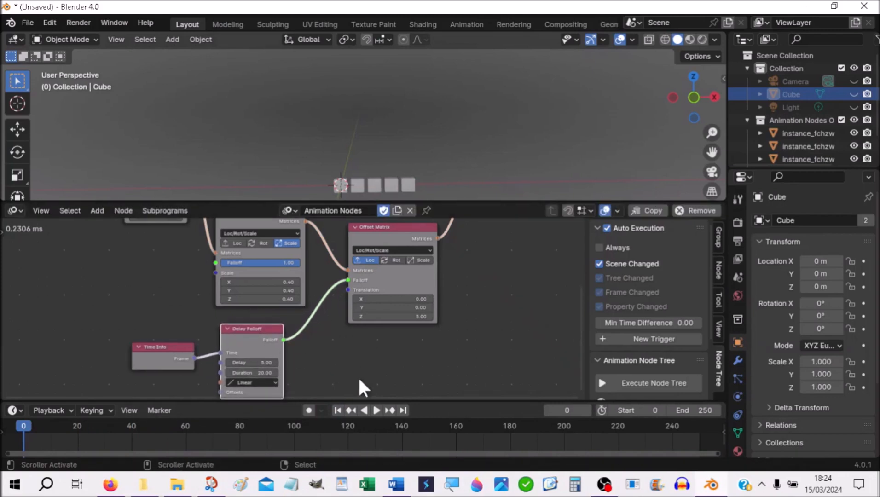
key(shift+a)
mouse_move(363, 369)
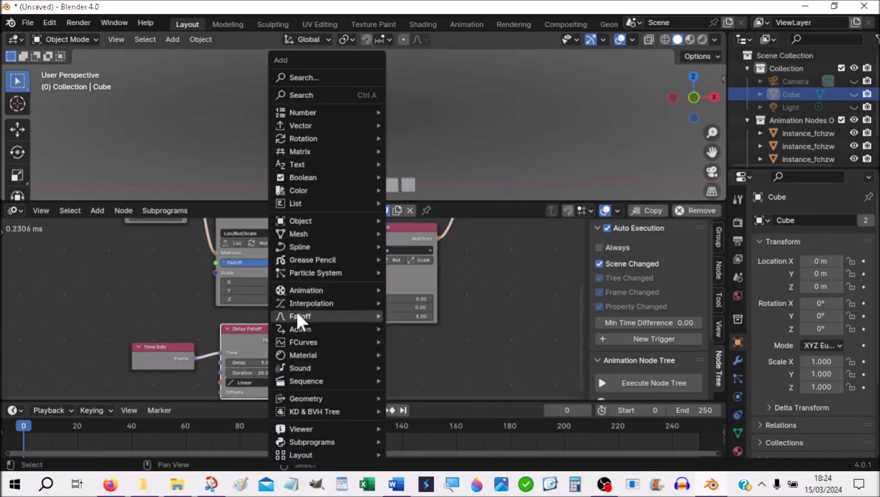
mouse_move(296, 311)
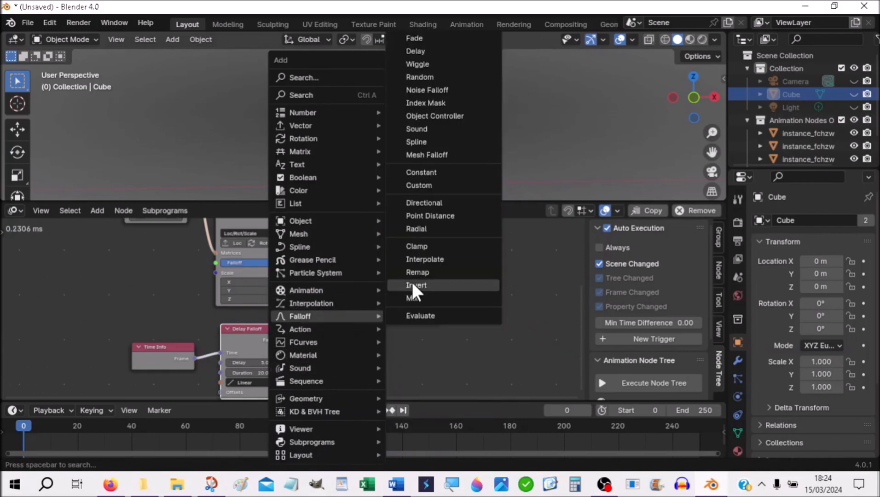
click(414, 285)
click(295, 314)
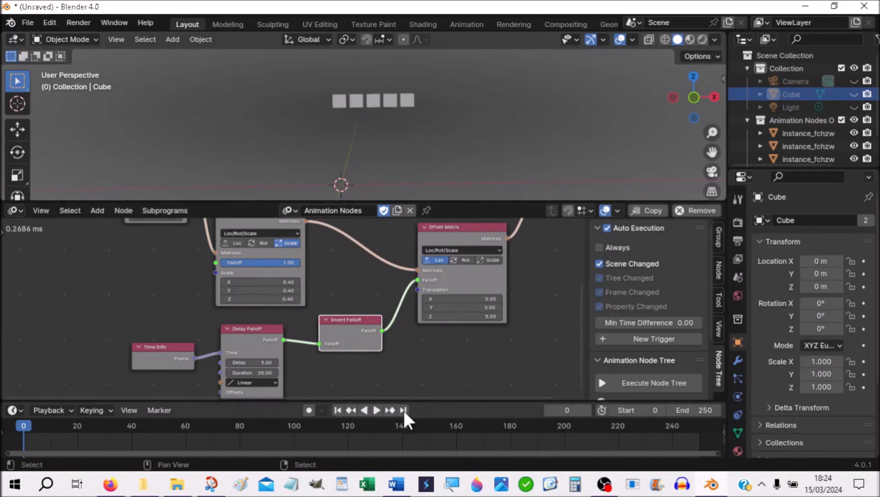
- Play the animation with the inverted falloff to examine the cubes' motion, and return the playhead to the start
click(376, 409)
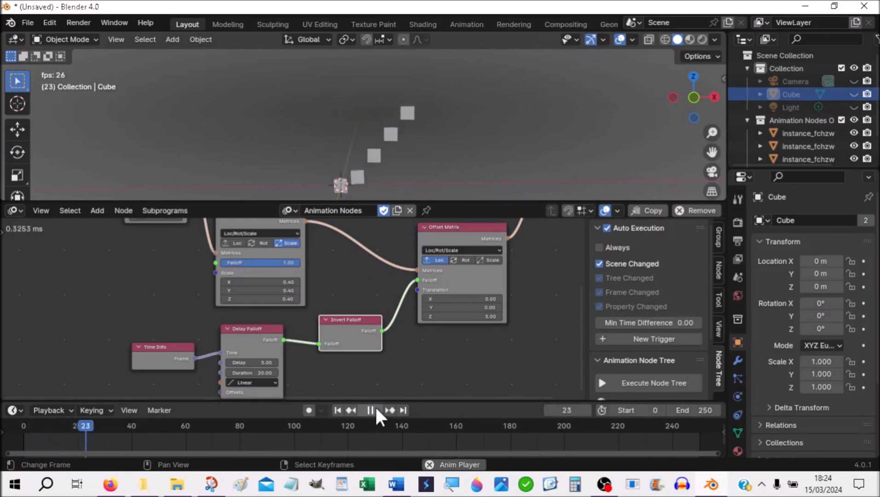
click(375, 410)
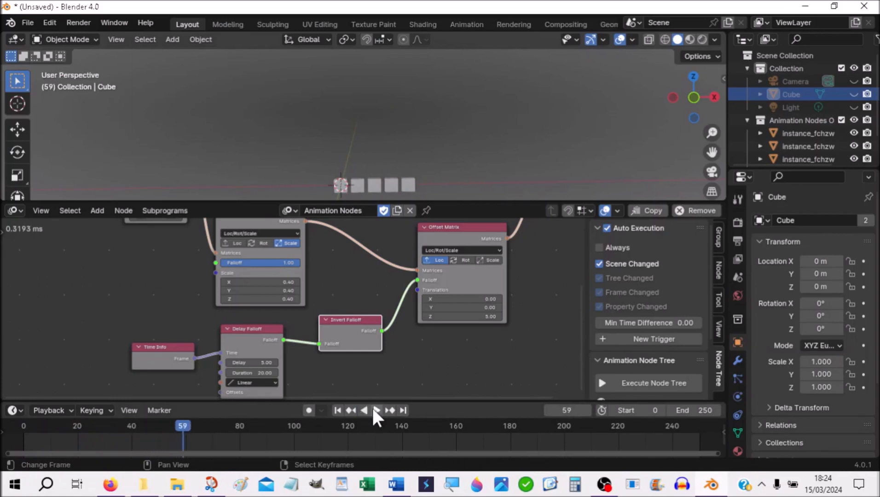
click(338, 409)
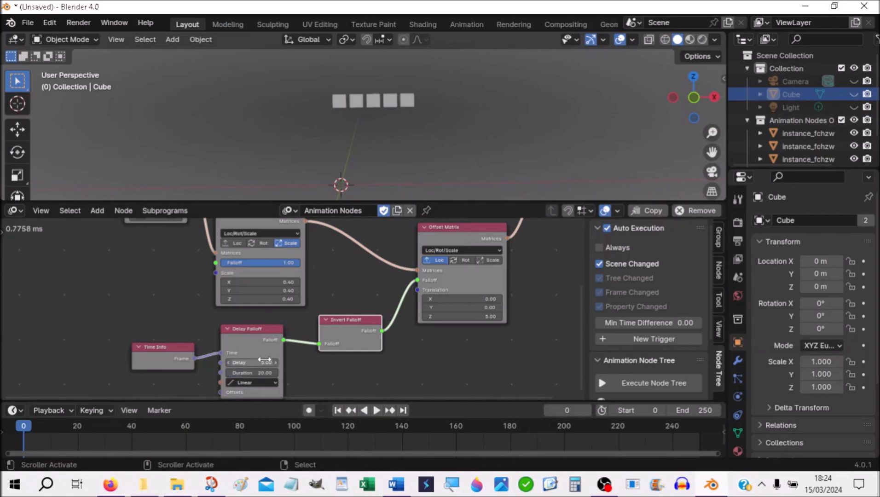
- Set the Delay Falloff node's Delay to 20 and Duration to 30
click(261, 363)
text(30)
key(Return)
click(265, 374)
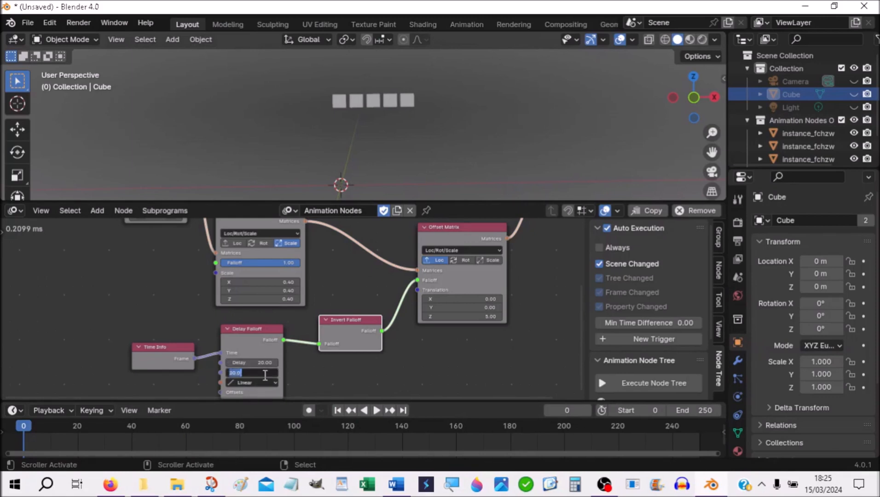
text(30)
key(Return)
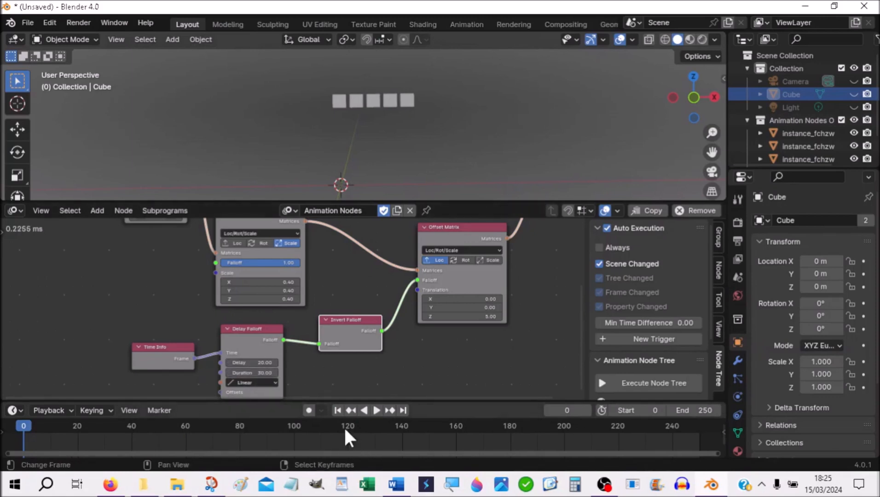
- Play the animation to examine the effect of the changed delay and duration, and return the playhead to the start
click(377, 410)
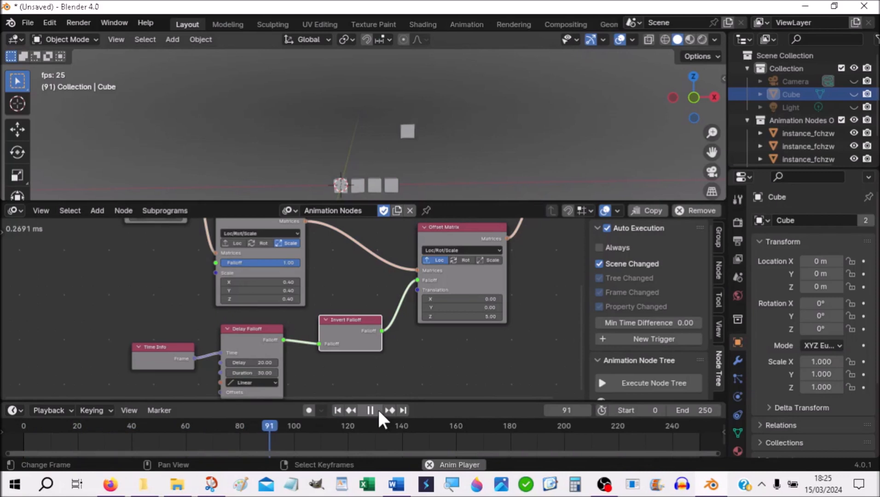
click(377, 409)
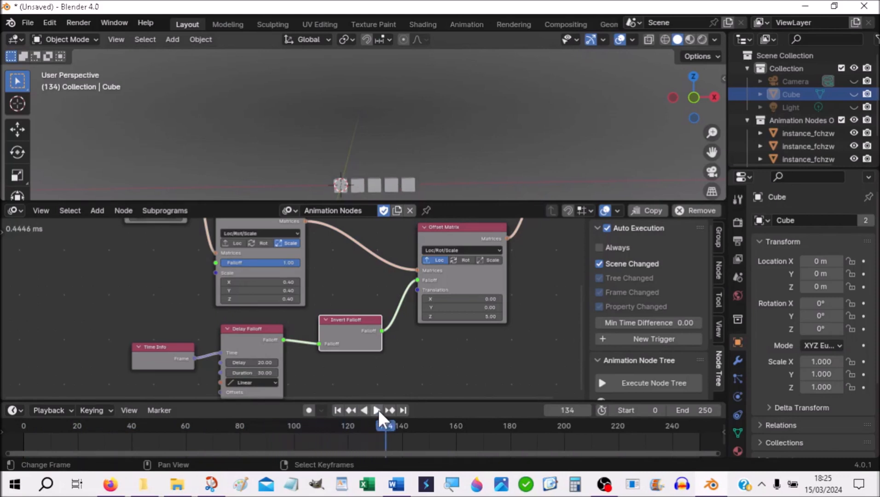
click(339, 410)
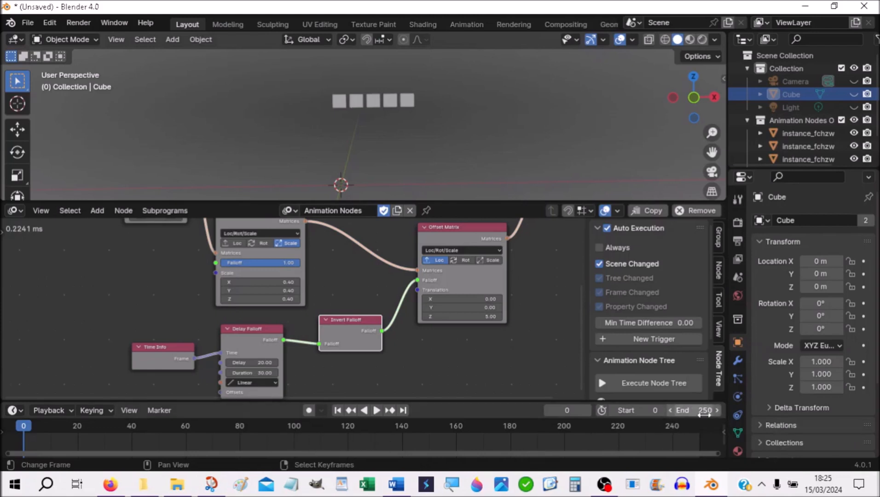
- Set the animation's end frame to 100 and play it twice from the start frame
click(704, 412)
text(100)
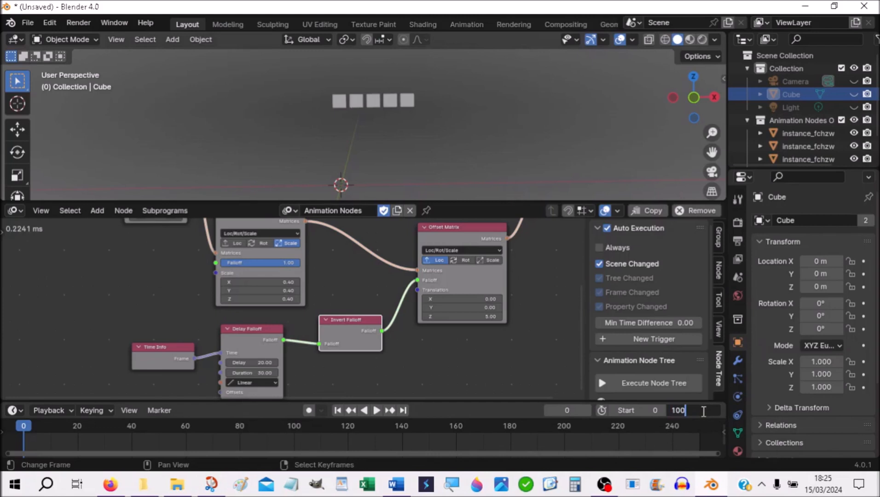
key(Return)
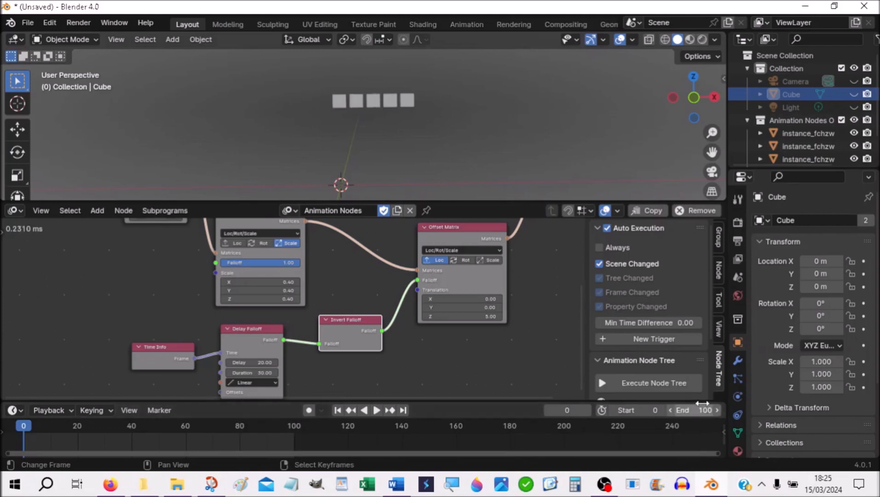
click(371, 406)
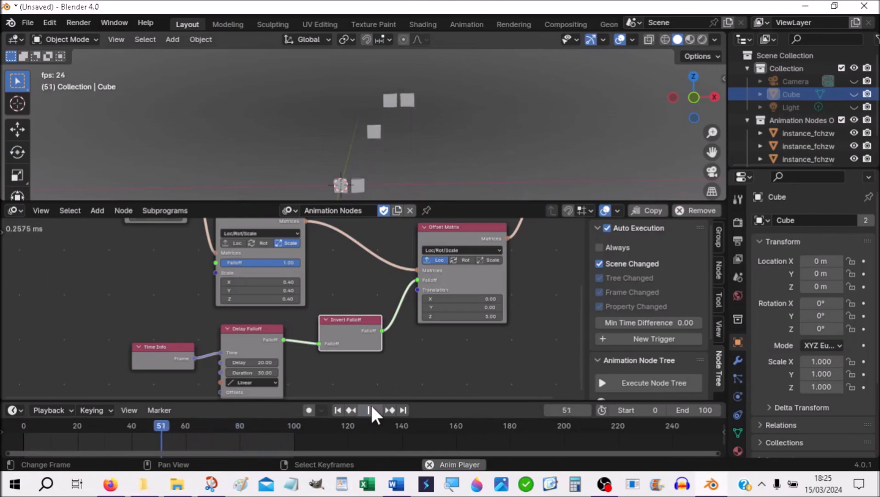
click(370, 407)
click(338, 410)
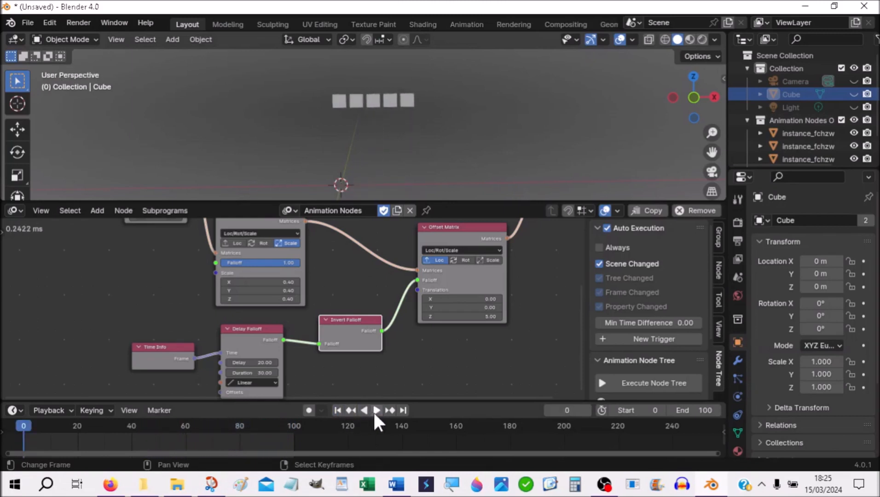
click(372, 410)
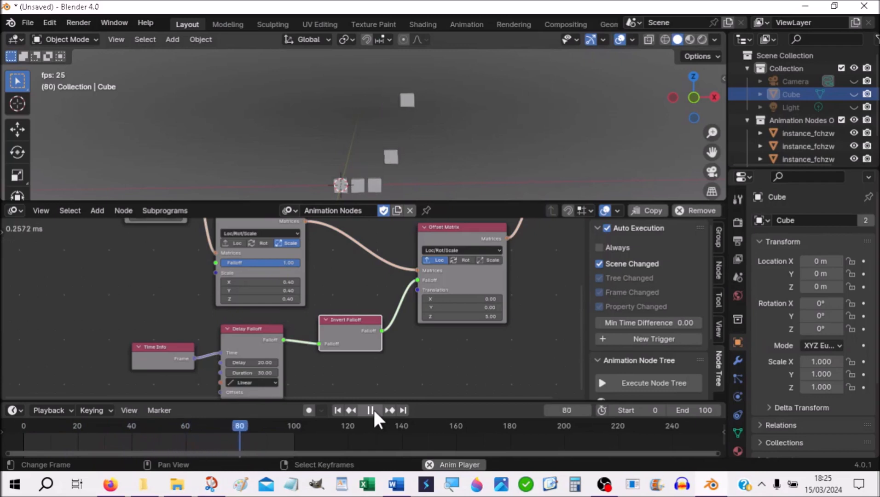
click(371, 410)
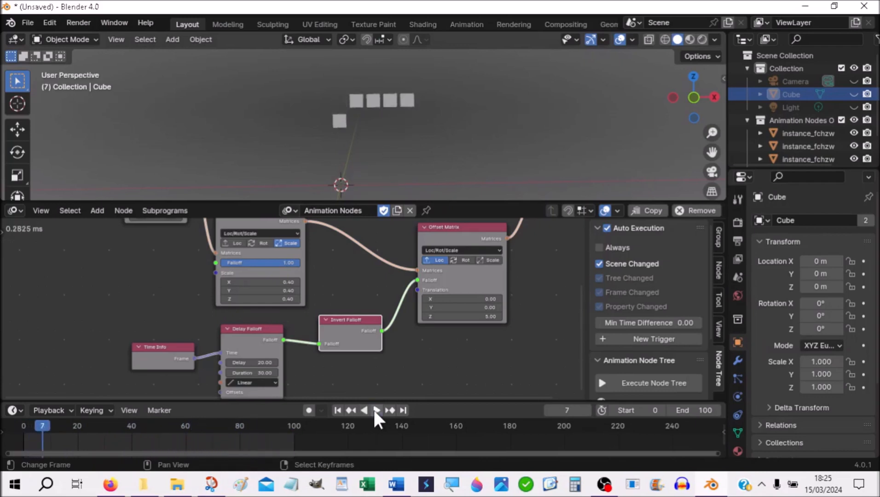
- Set the animation's end frame to 80, play it from the start frame, and return the playhead to the start
click(693, 410)
text(80)
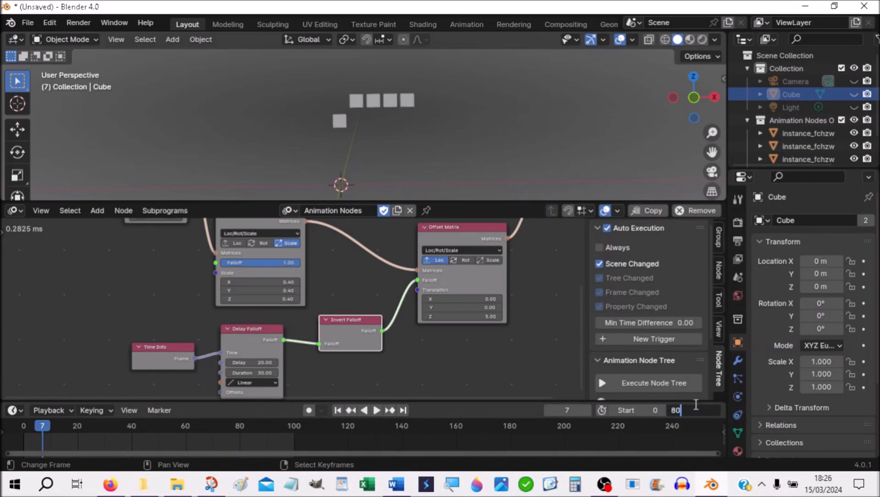
key(Return)
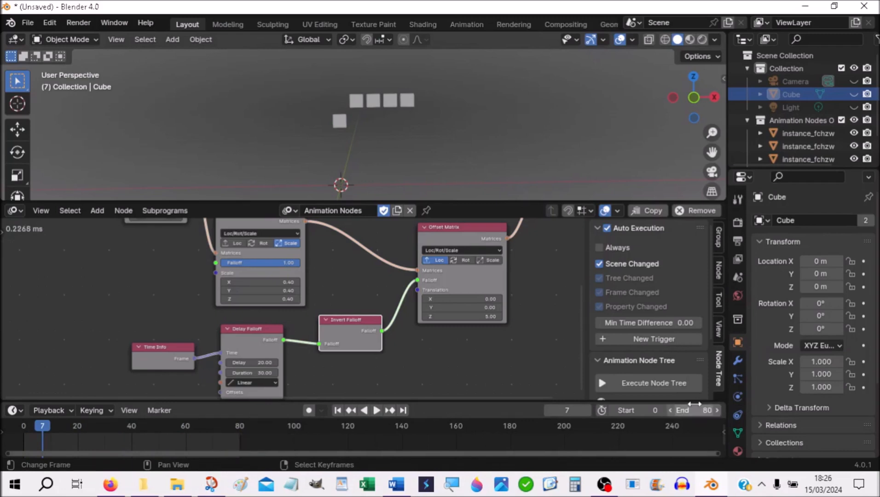
click(338, 410)
click(376, 410)
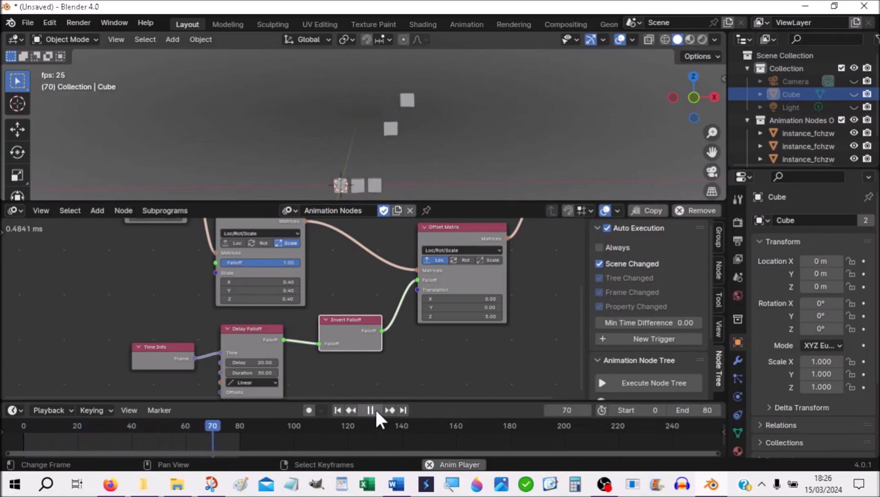
click(375, 409)
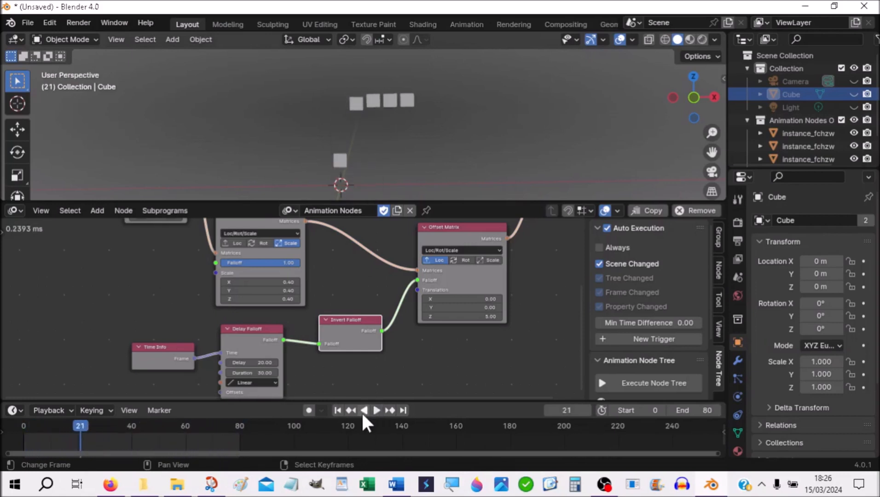
click(338, 411)
- Set the animation's end frame to 250 and play the animation
double_click(698, 408)
text(250)
key(Return)
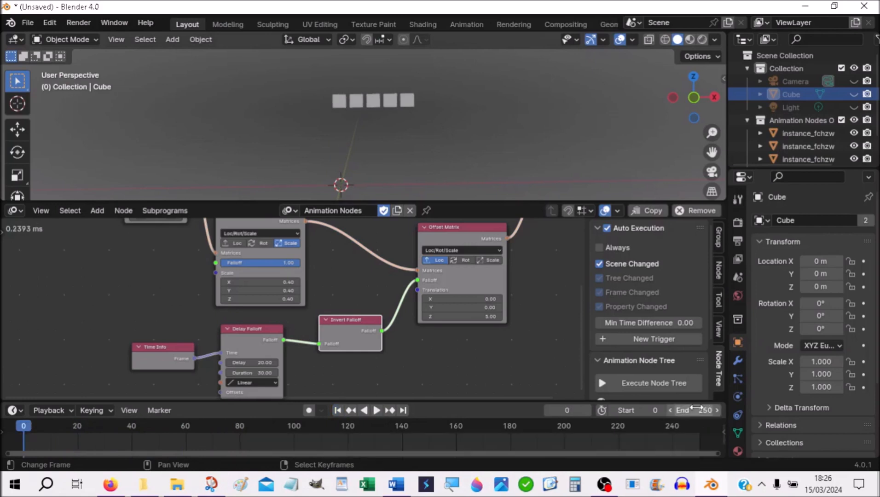
click(377, 410)
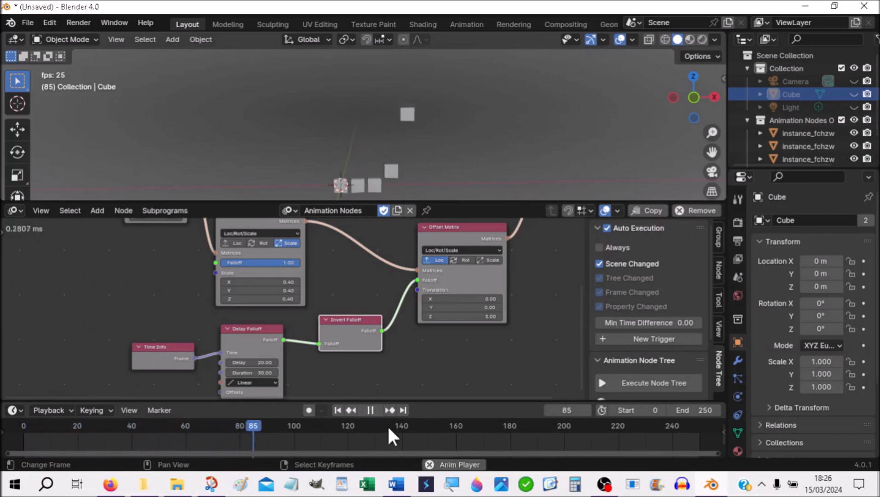
click(370, 410)
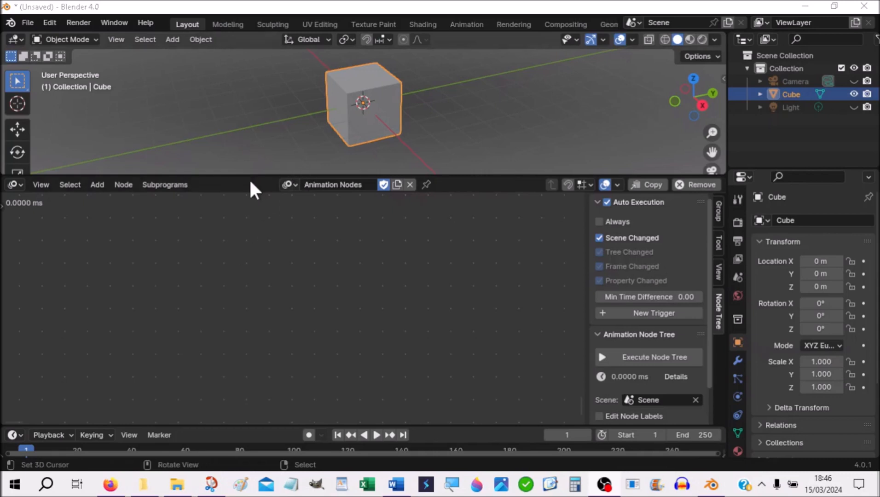
- Enlarge the node editor and add a Distribute Matrices node to the empty Animation Nodes tree
drag(247, 175, 247, 162)
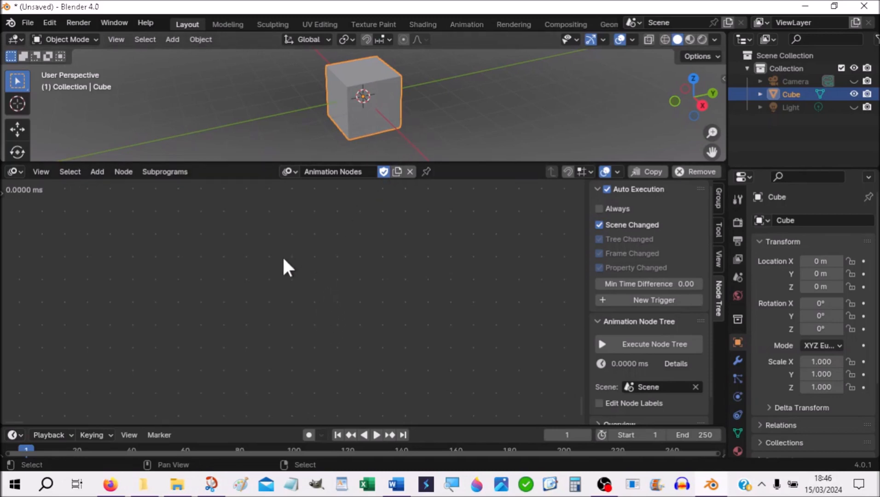
key(shift+a)
mouse_move(282, 261)
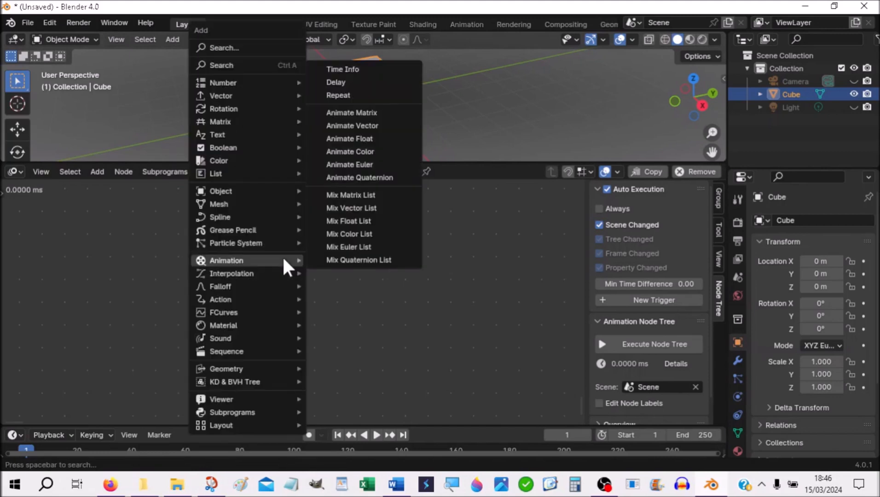
mouse_move(221, 122)
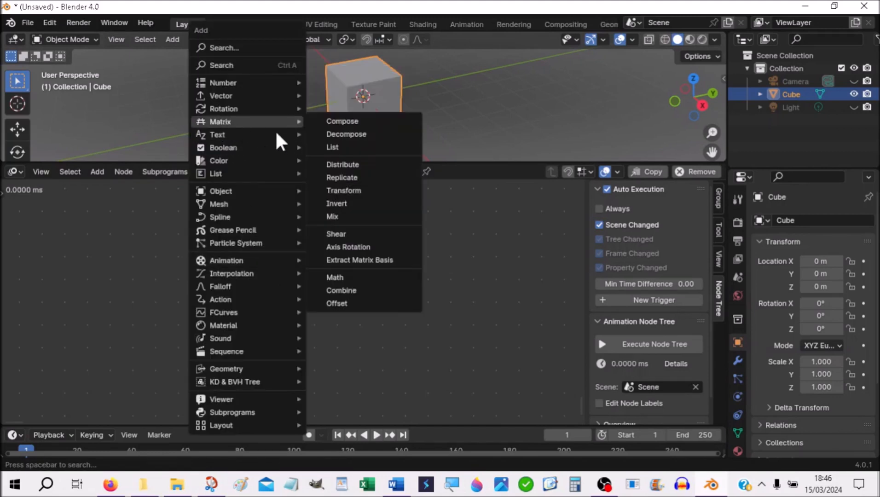
click(354, 164)
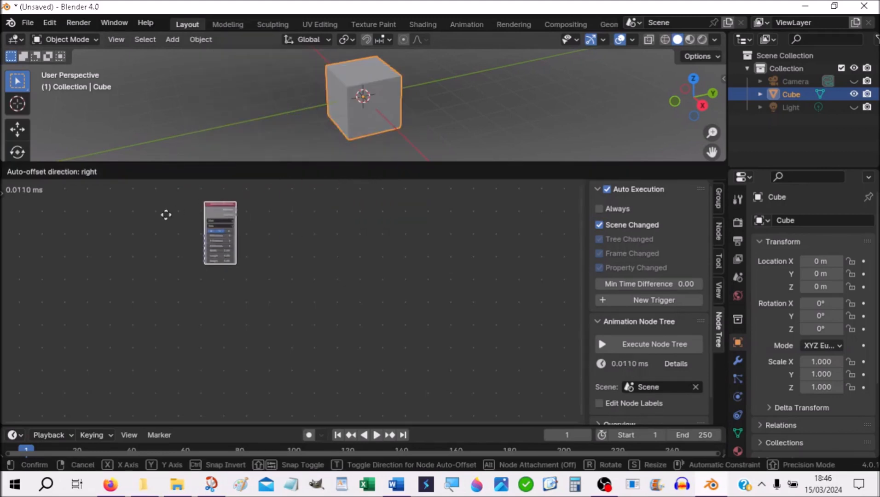
click(170, 232)
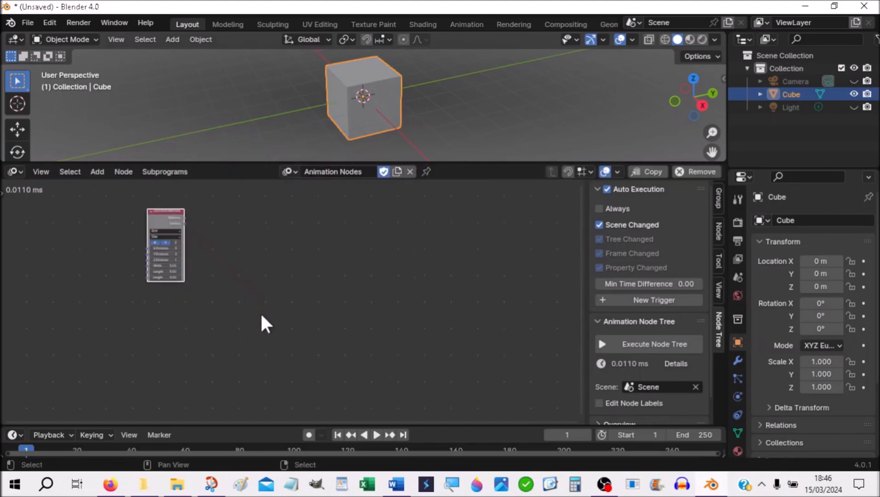
scroll(287, 364, up, 3)
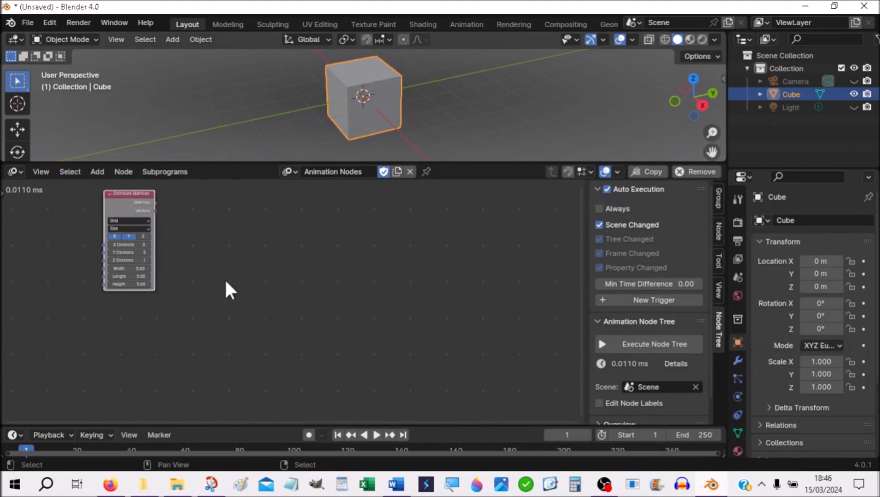
middle_drag(222, 277, 242, 304)
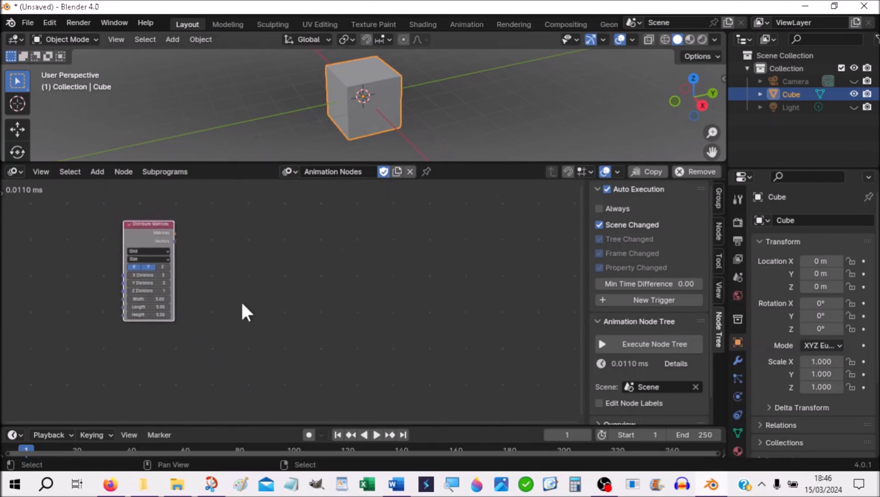
- Set the Distribute Matrices node's mode to Linear and shift the node slightly down
click(136, 252)
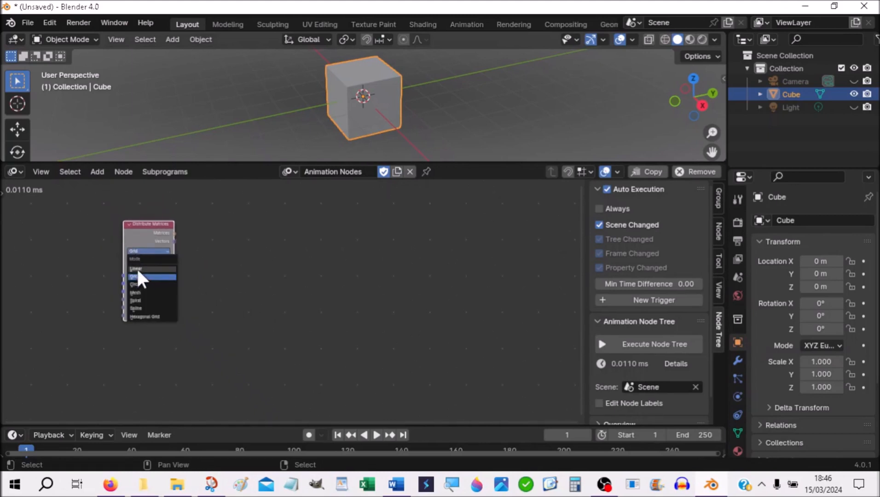
click(138, 270)
scroll(206, 328, up, 2)
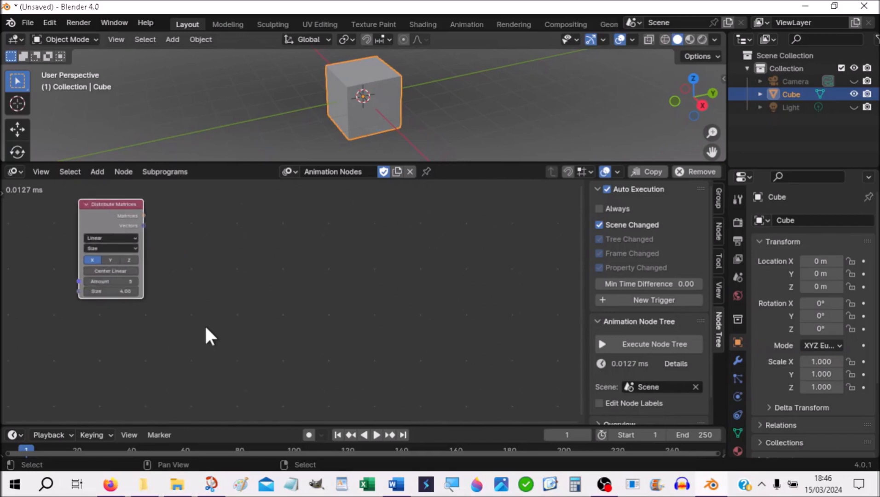
click(135, 292)
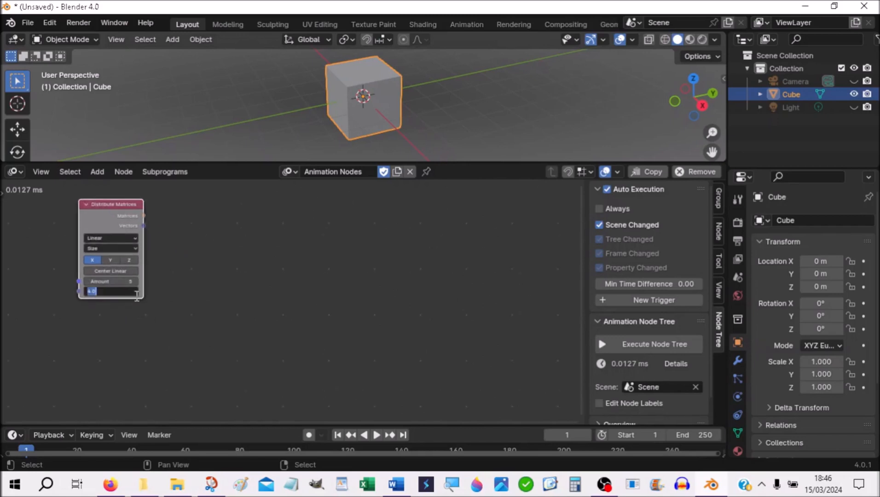
click(186, 306)
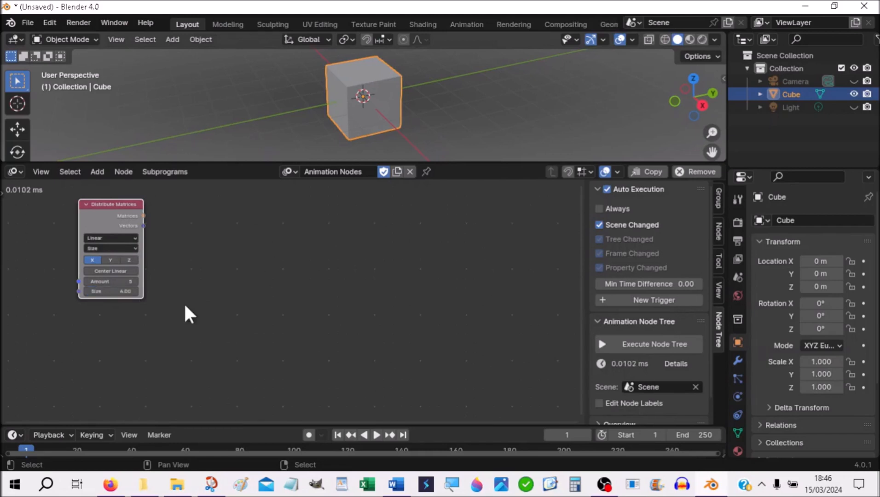
drag(118, 207, 119, 215)
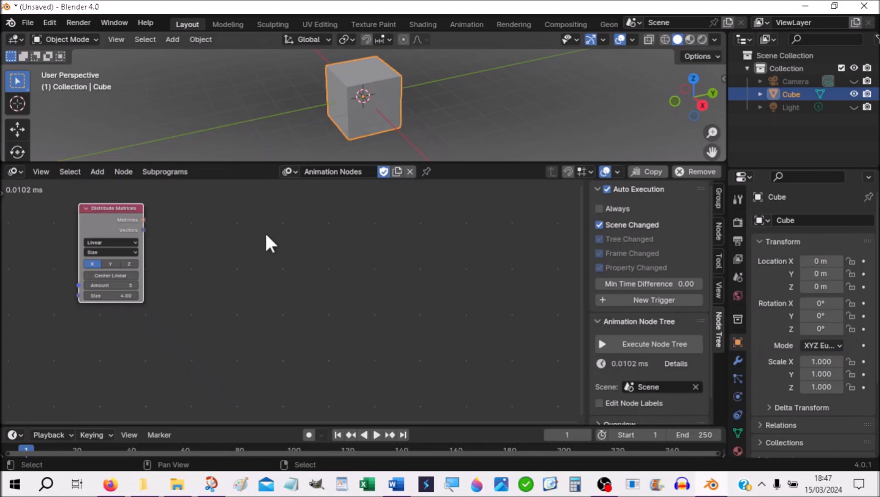
- Add an Object Instancer node beside the Distribute Matrices node
key(shift)
key(shift+a)
mouse_move(266, 235)
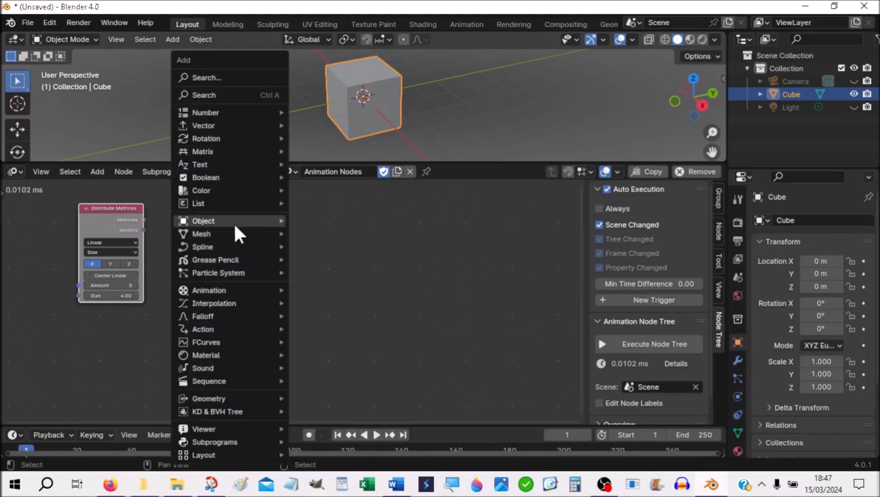
mouse_move(233, 222)
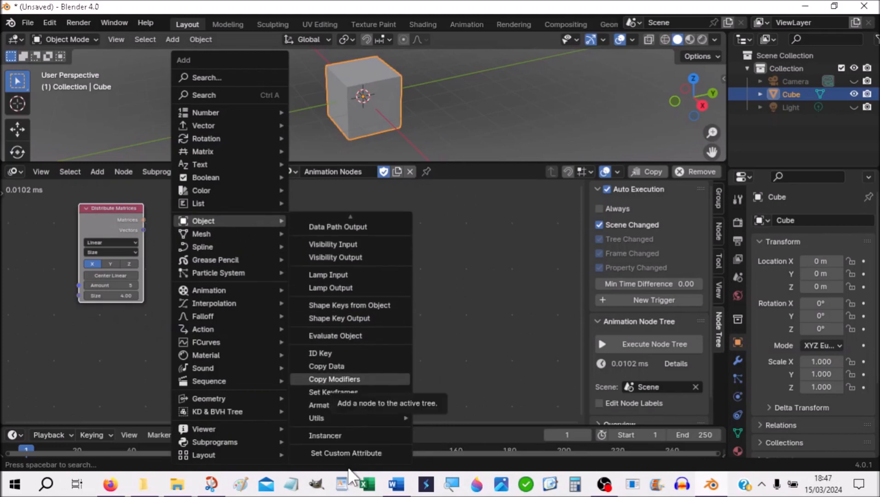
click(332, 436)
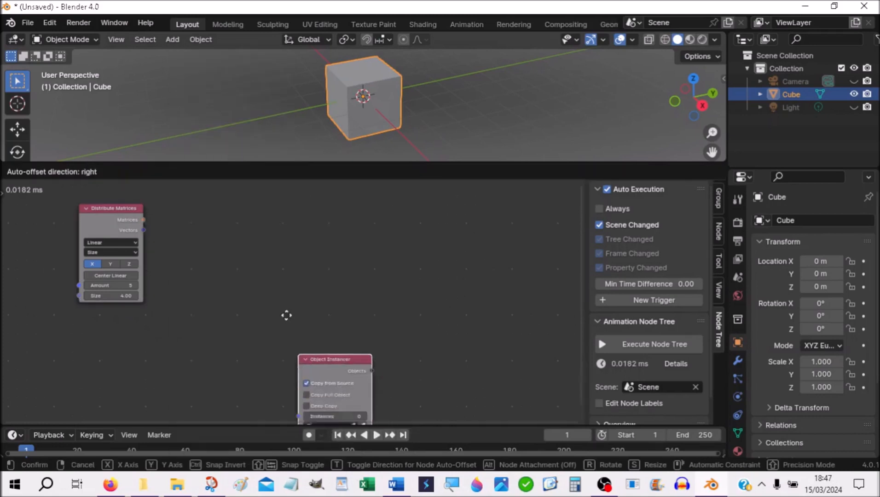
click(256, 220)
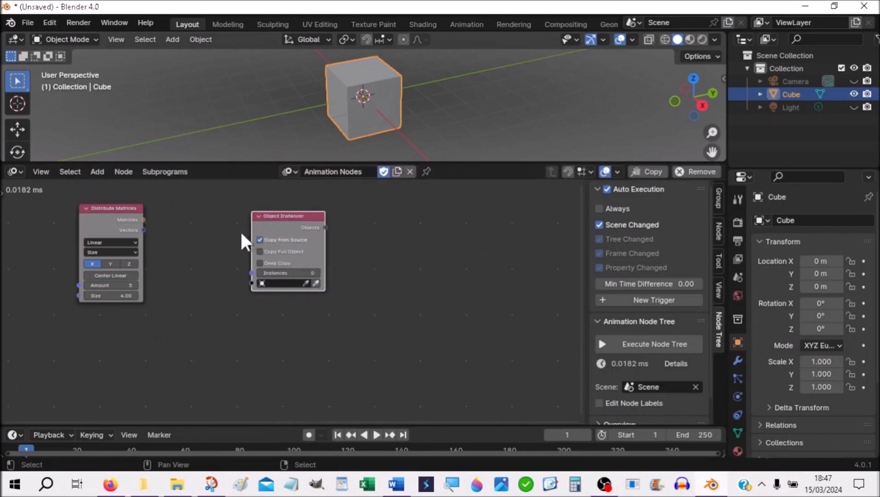
- Link the Matrices output of Distribute Matrices to the Object Instancer's Instances input
click(142, 219)
drag(143, 220, 148, 224)
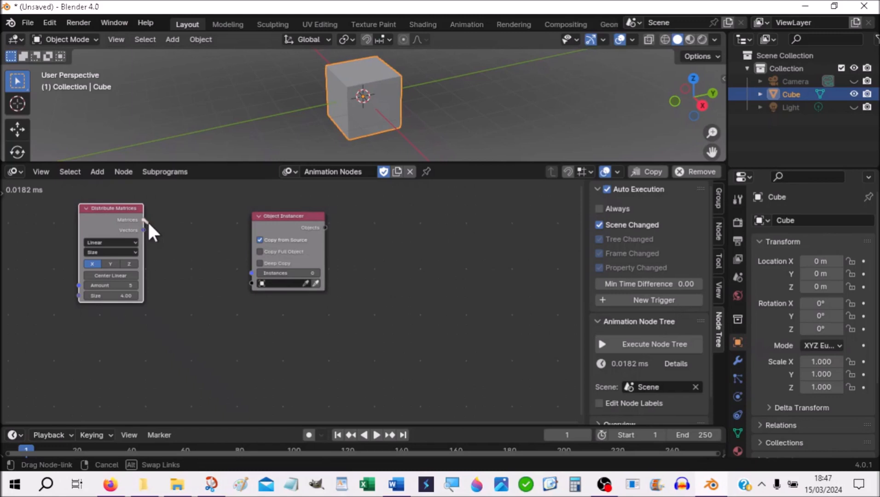
drag(149, 224, 250, 275)
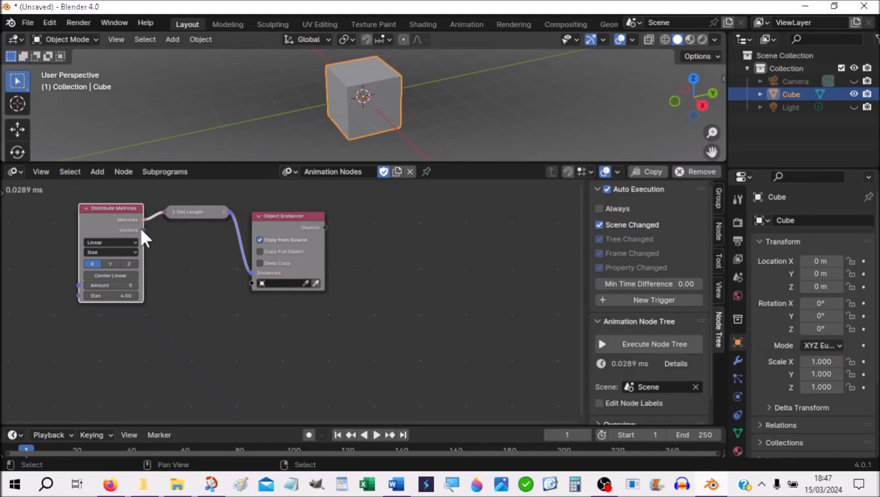
- Add an Object Transforms Output node beyond the Object Instancer node
click(373, 244)
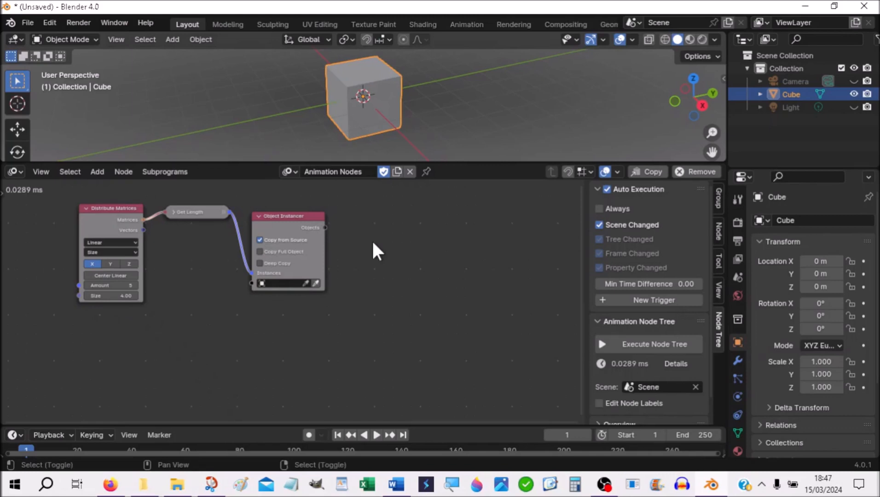
key(shift+a)
mouse_move(373, 247)
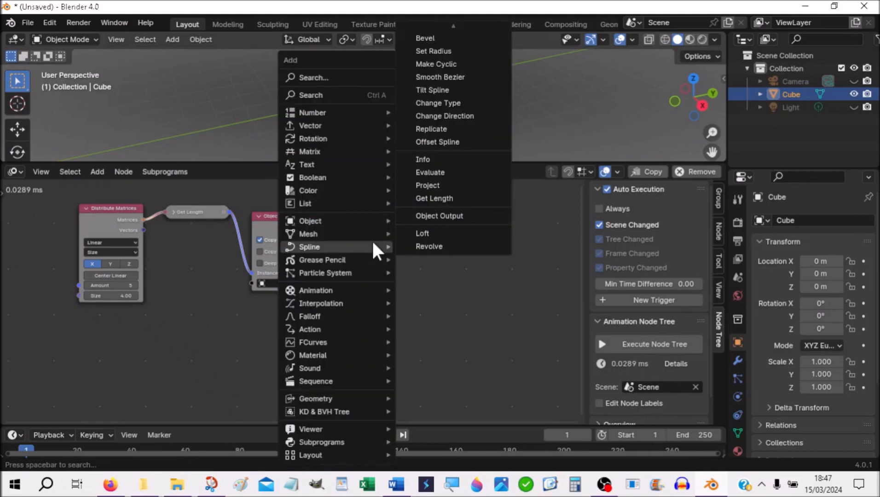
mouse_move(324, 193)
mouse_move(326, 219)
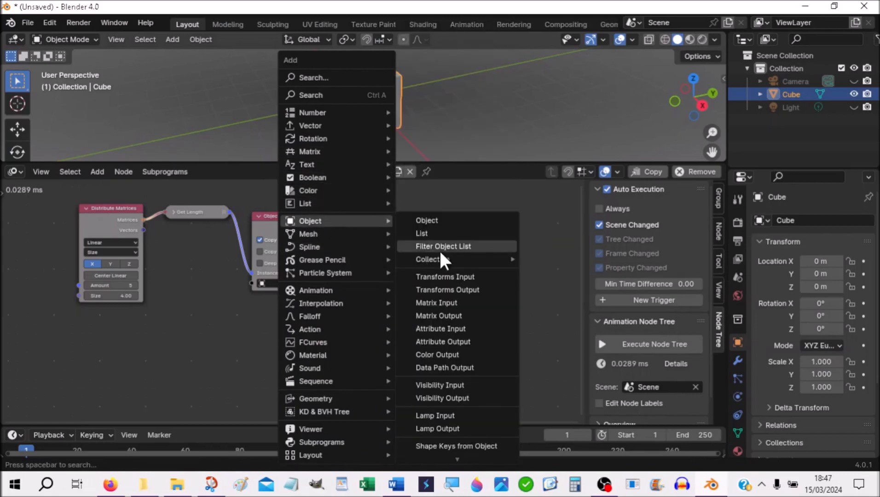
click(450, 291)
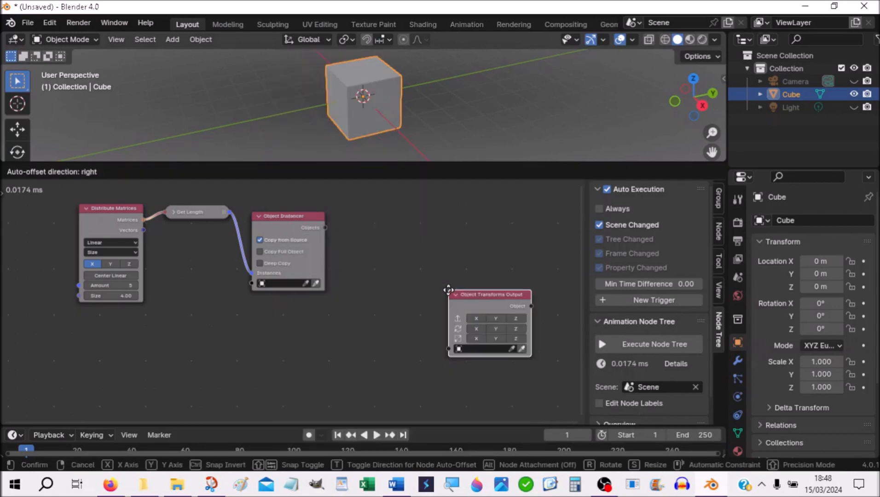
click(393, 219)
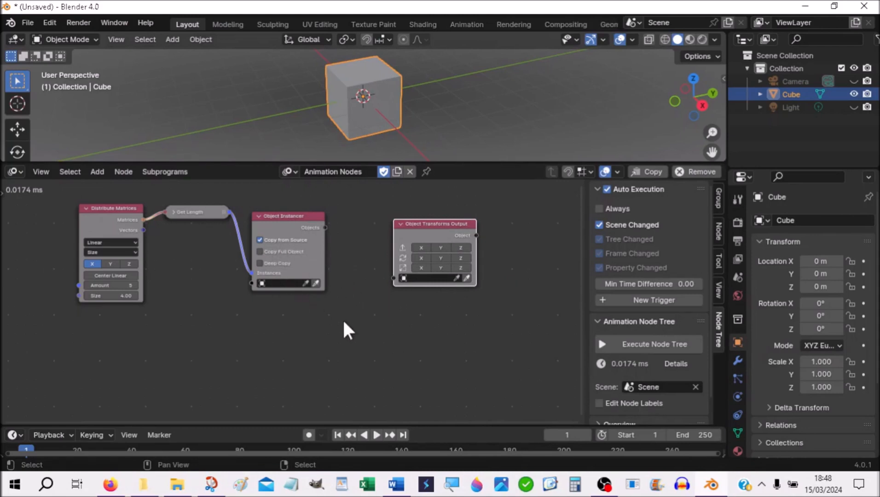
- Add a Viewer node and link the Vectors output of Distribute Matrices to it
key(shift+a)
mouse_move(345, 318)
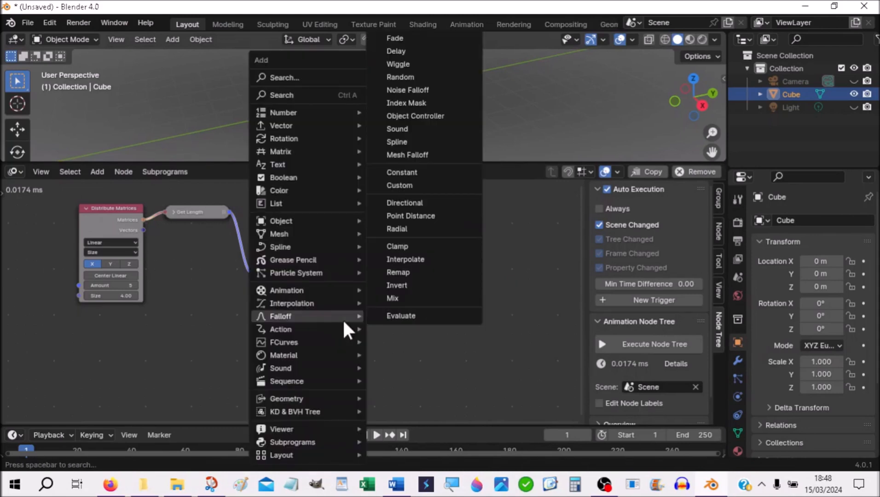
mouse_move(282, 430)
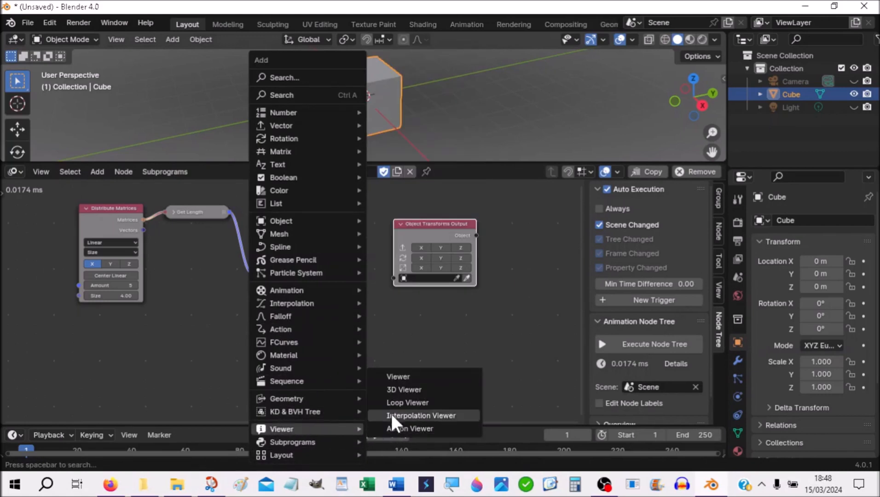
click(398, 377)
click(356, 305)
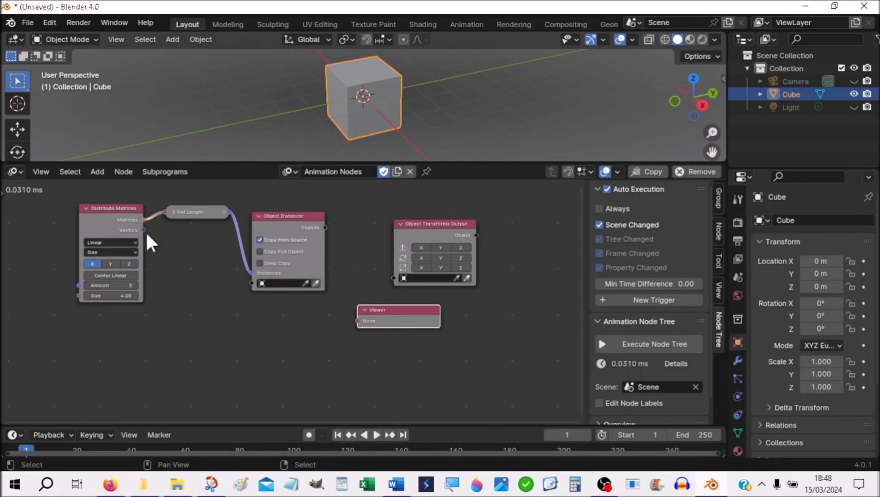
drag(143, 230, 359, 321)
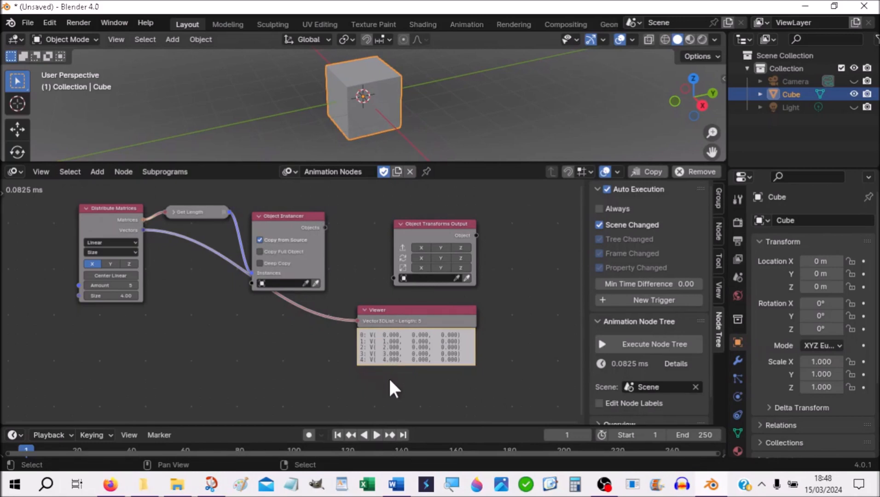
- Disconnect the Viewer node and delete it
drag(357, 322, 335, 324)
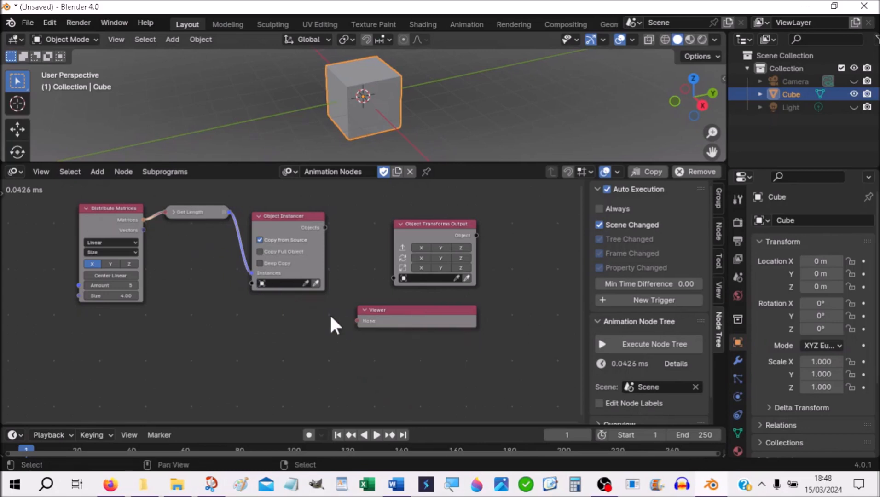
click(391, 313)
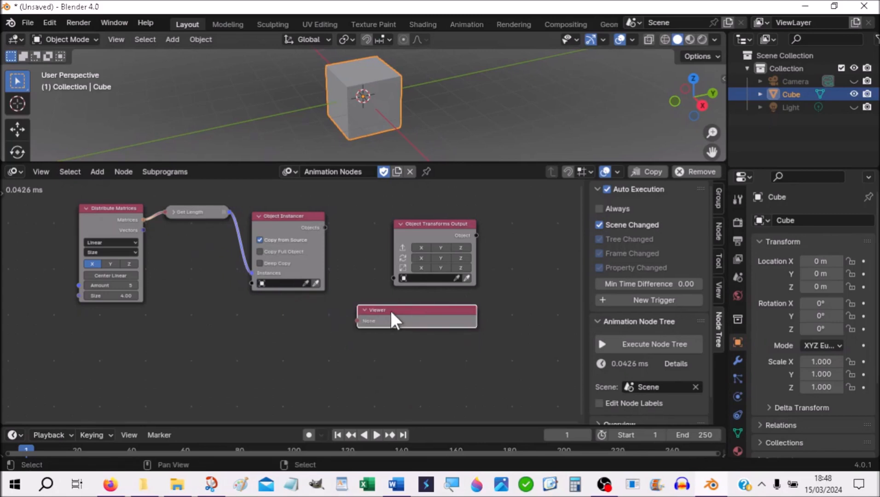
key(Delete)
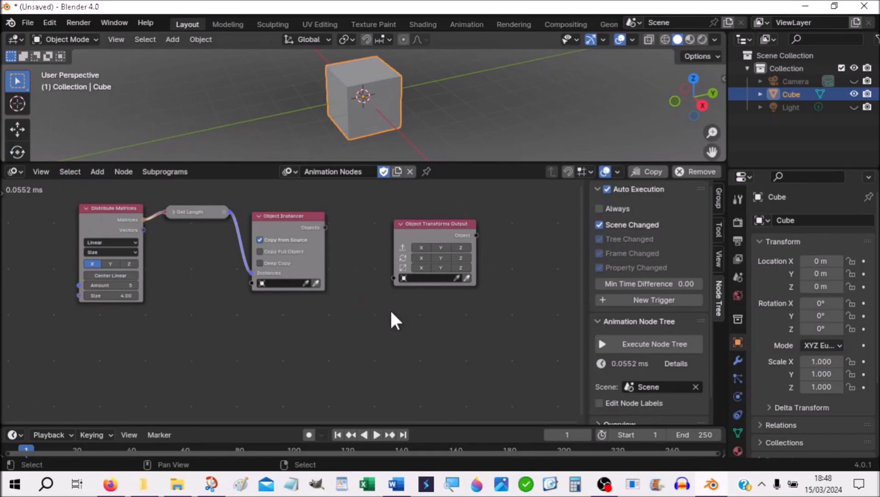
- Enable the X, Y and Z location axes on Object Transforms Output and assign the selected Cube as the Object Instancer's source
click(421, 248)
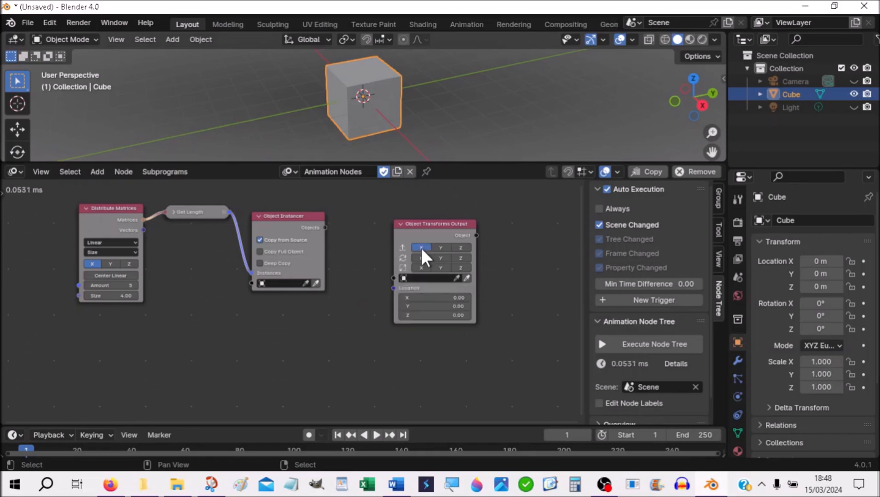
click(441, 248)
click(461, 248)
drag(113, 296, 87, 296)
click(316, 283)
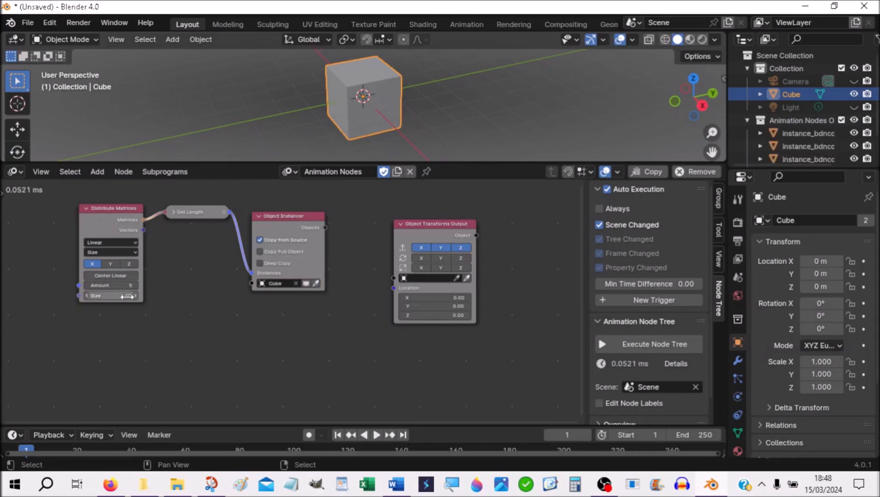
- Link the distributed Vectors to the location input of Object Transforms Output and set the distribution size to 3.58
drag(111, 295, 122, 295)
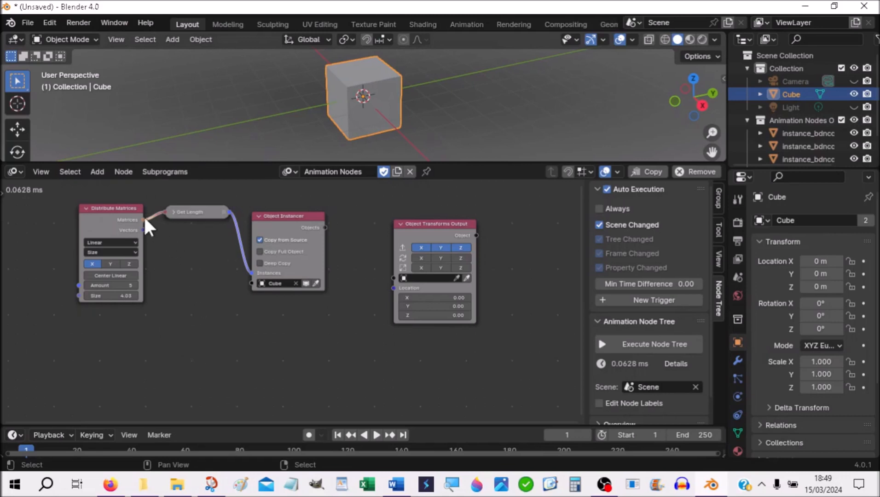
drag(143, 230, 395, 287)
drag(115, 295, 104, 295)
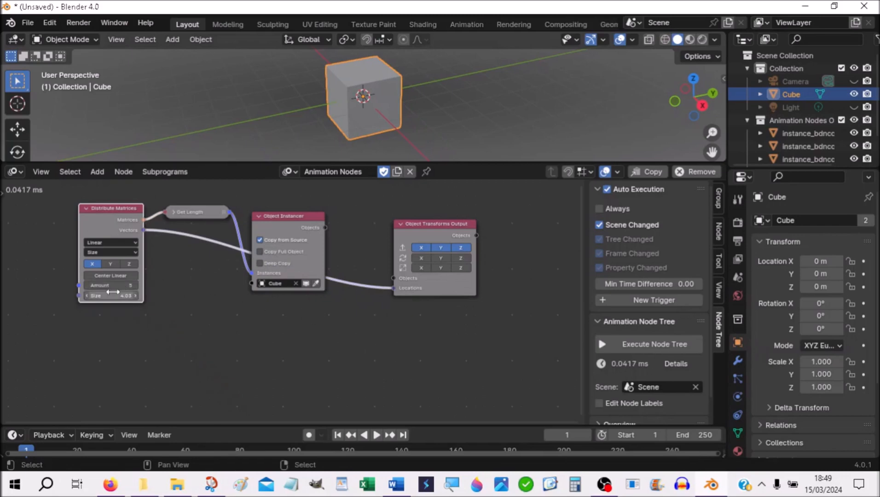
- Insert an Offset Vector node into the vectors link, place it below the Object Instancer, and link the instancer's Objects to Object Transforms Output
key(shift+a)
mouse_move(202, 91)
click(249, 330)
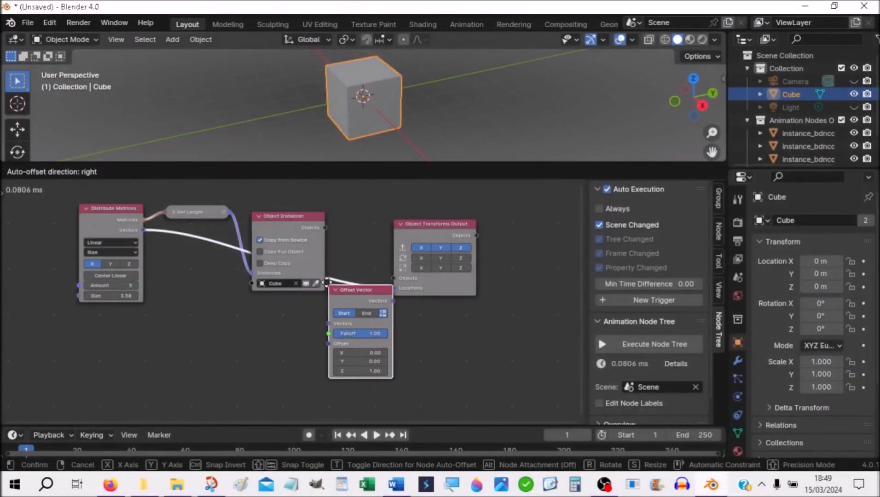
click(368, 287)
drag(326, 279, 294, 318)
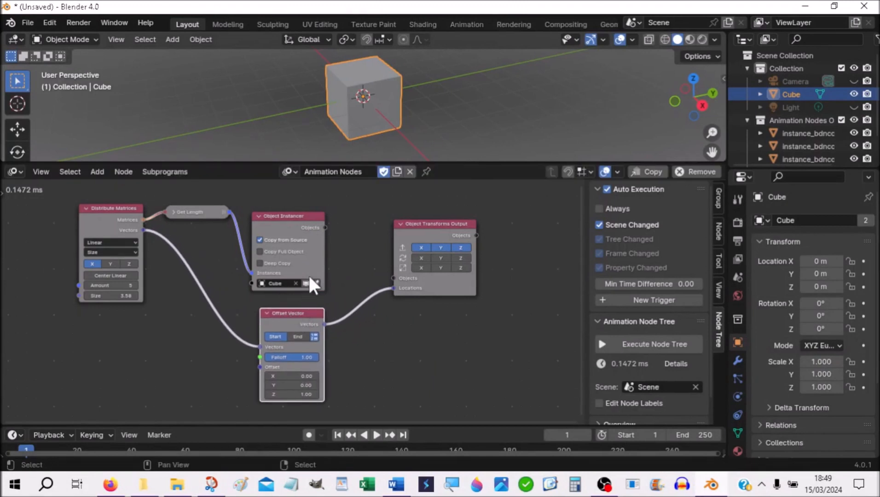
drag(325, 228, 394, 278)
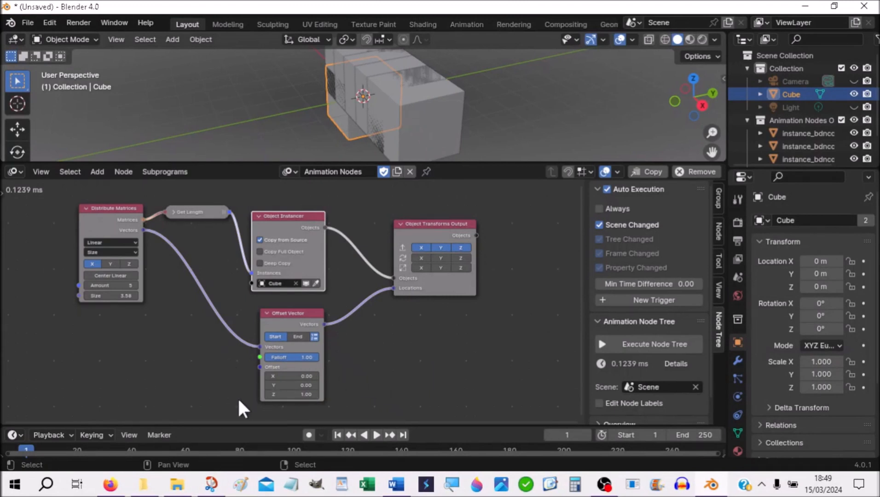
- Try a Z offset of 5 on the Offset Vector node, and reset it to 0
click(294, 395)
text(5)
key(Return)
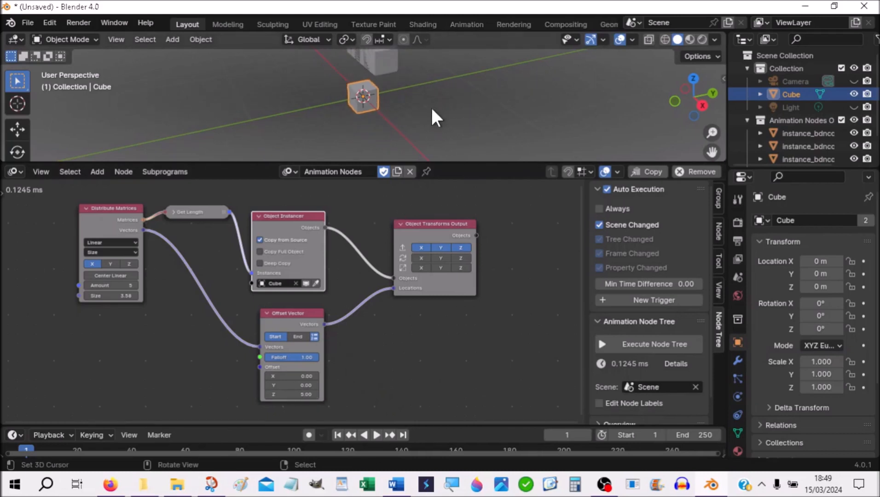
middle_drag(441, 115, 533, 108)
click(295, 395)
text(0)
key(Return)
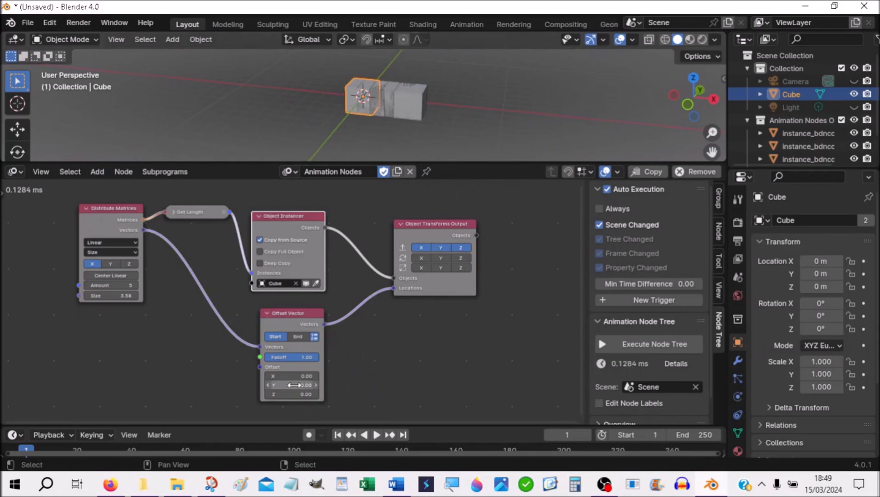
- Set the Distribute Matrices size to 9.10 and hide the original Cube in the viewport
drag(111, 296, 280, 296)
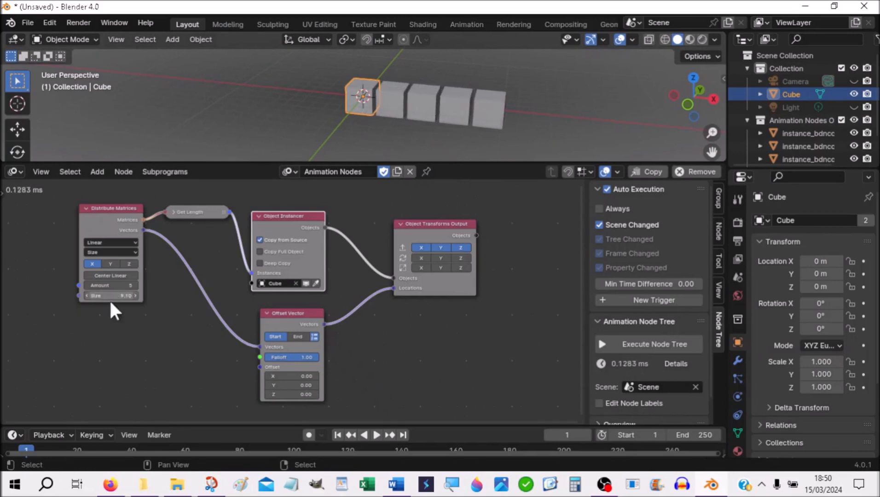
click(855, 93)
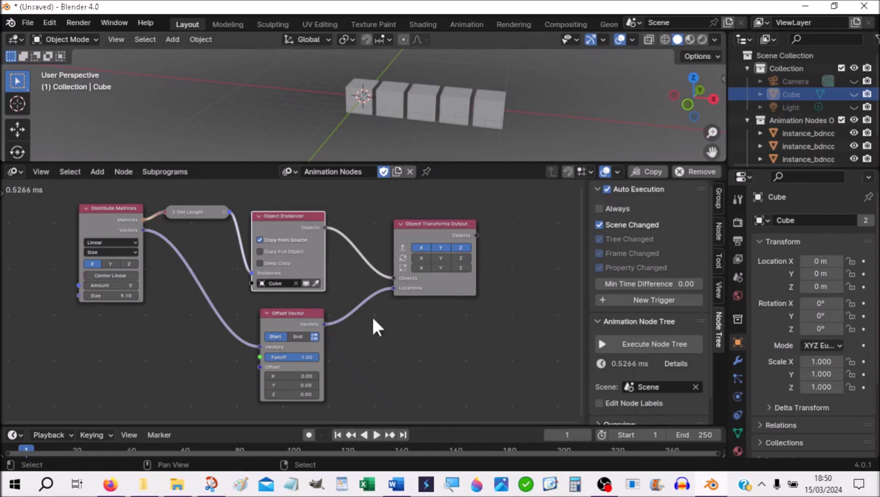
- Set the Offset Vector node's Z offset to 5
click(303, 394)
text(5)
key(Return)
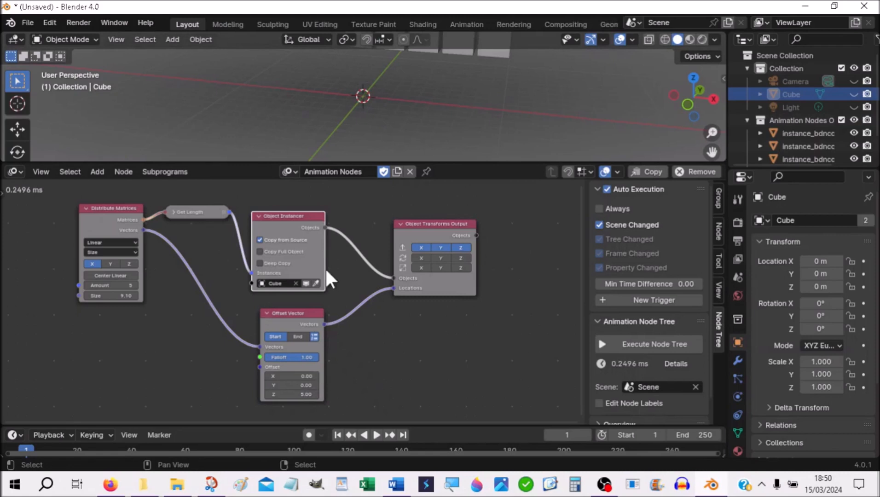
- Move the Offset Vector node closer beneath the Object Instancer and add a Delay Falloff node linked to its Falloff input
mouse_move(284, 315)
mouse_down()
mouse_move(305, 296)
mouse_move(283, 302)
mouse_up()
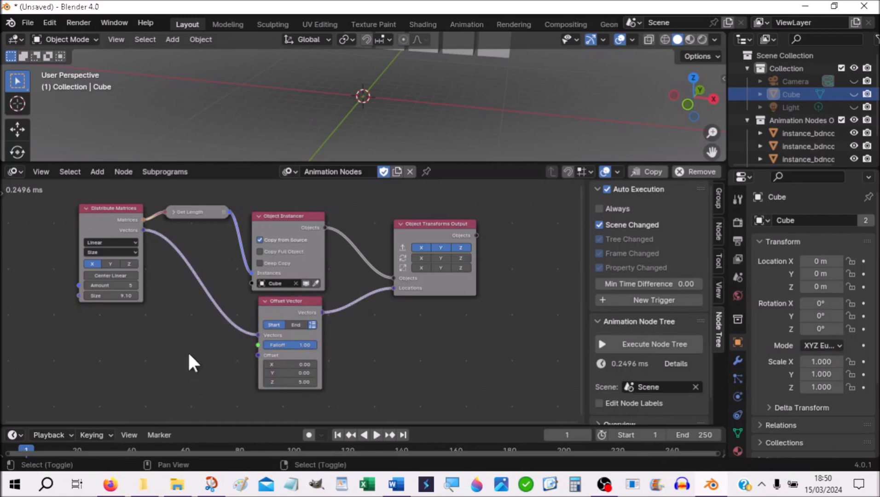
key(shift+a)
mouse_move(189, 355)
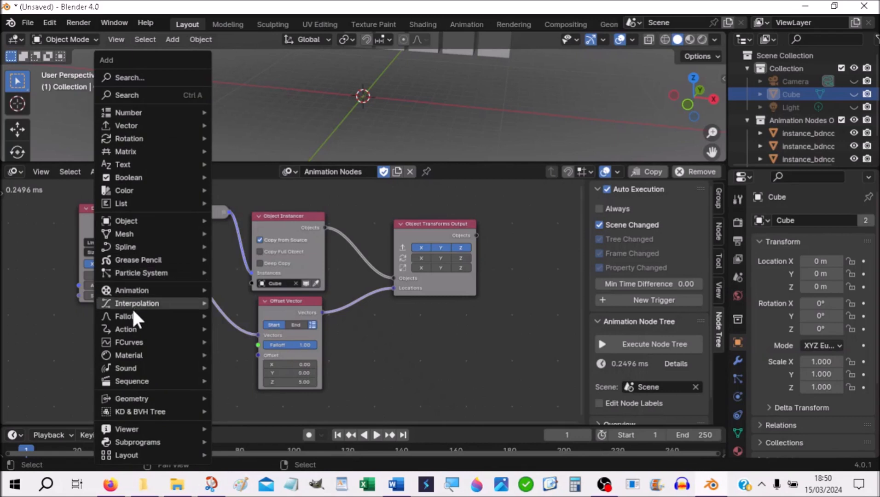
mouse_move(128, 316)
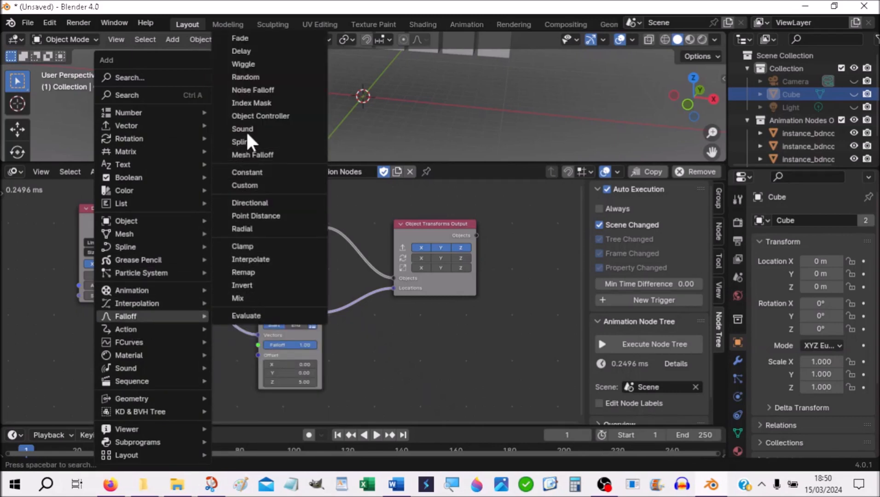
click(239, 51)
click(165, 331)
drag(226, 343, 258, 345)
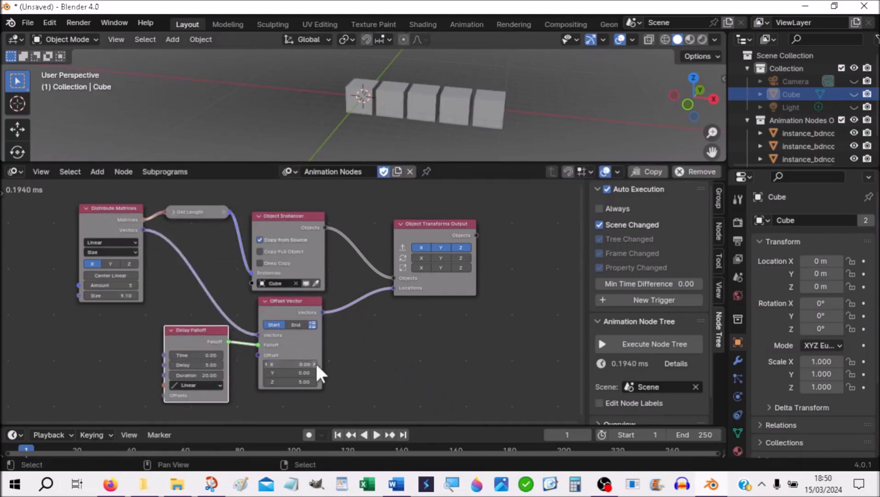
- Disconnect the Delay Falloff node from the Offset Vector's Falloff input, and reconnect it
drag(256, 344, 236, 341)
mouse_move(295, 345)
mouse_down()
mouse_move(241, 345)
mouse_move(295, 345)
mouse_up()
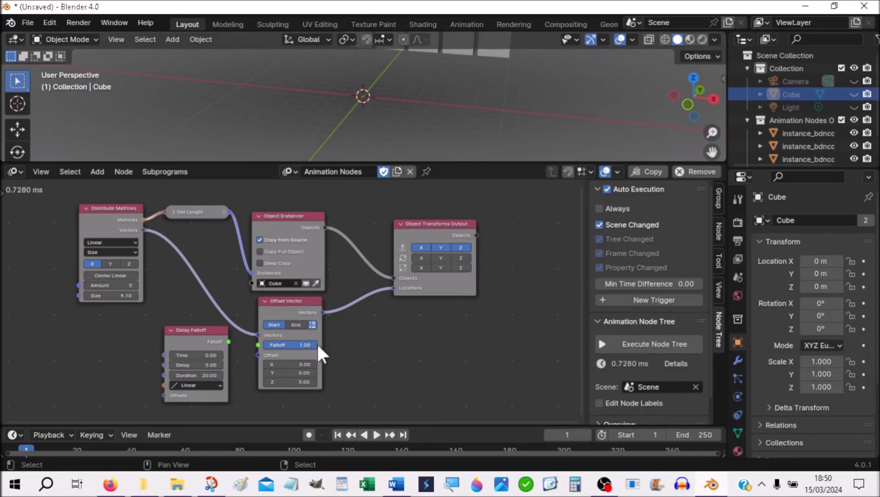
drag(228, 341, 257, 347)
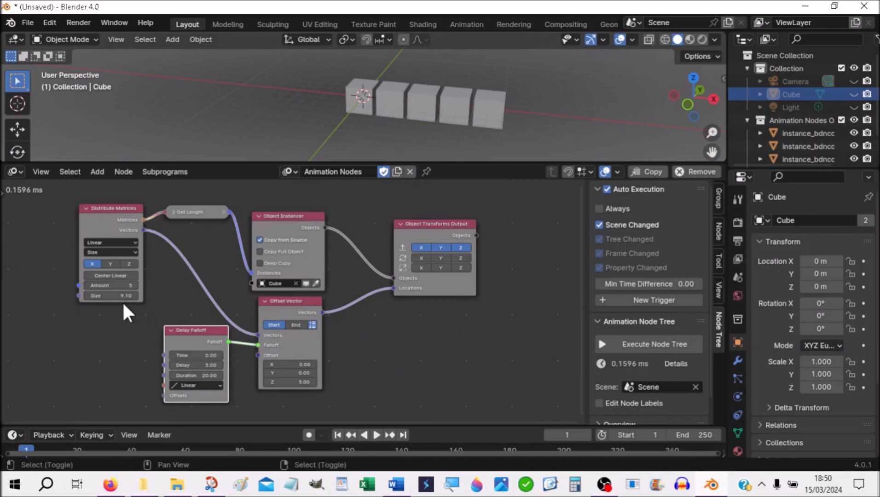
- Add a Time Info node beside the Delay Falloff node, below Distribute Matrices
key(shift+a)
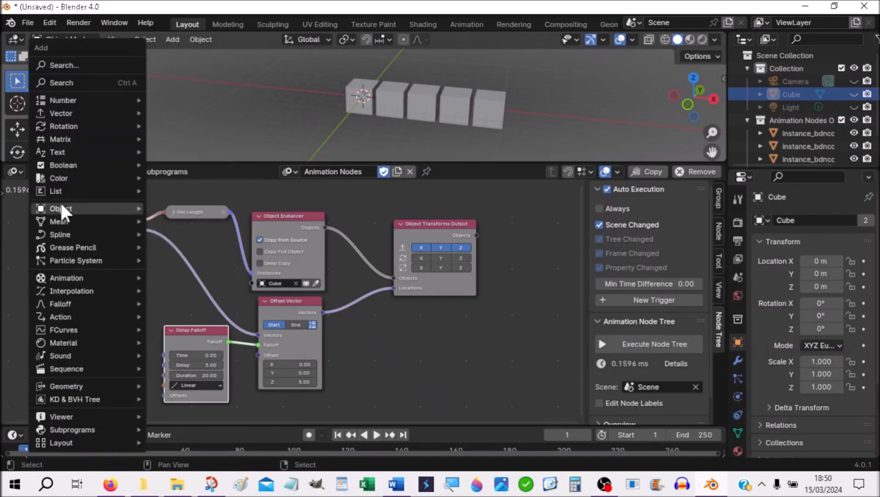
mouse_move(64, 279)
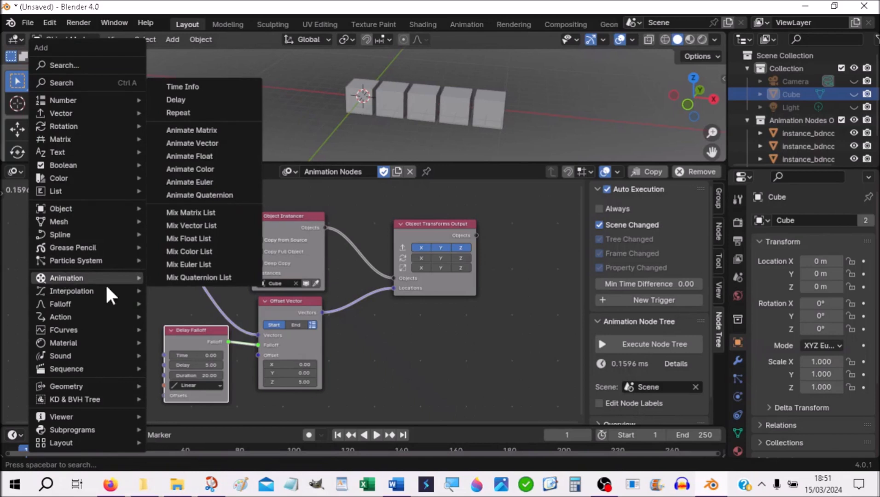
click(182, 86)
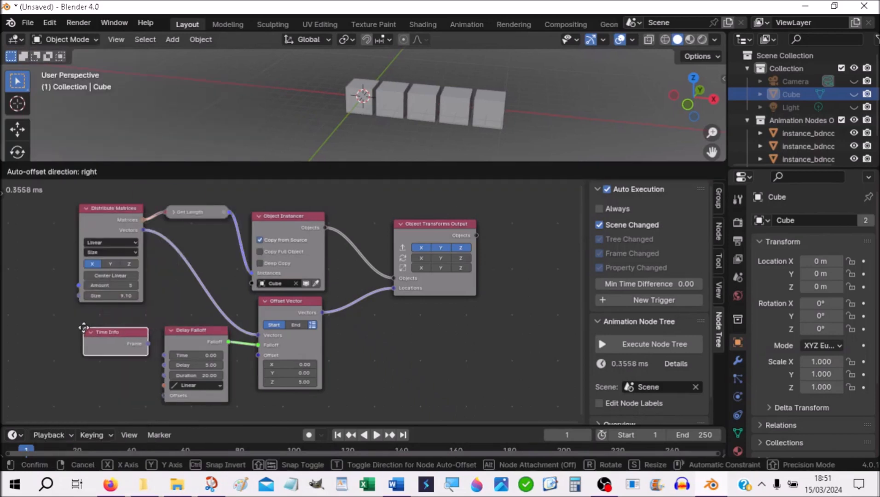
click(84, 327)
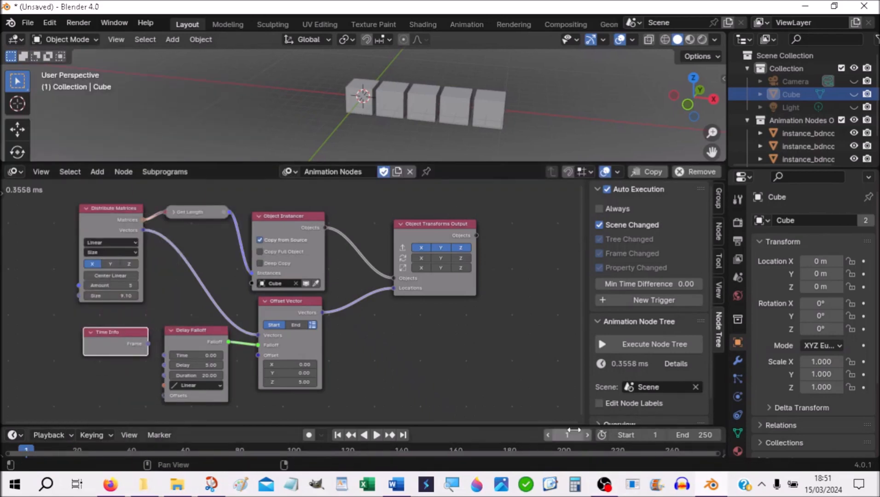
- Set both the current frame and the timeline's start frame to 0
click(576, 433)
text(0)
key(Return)
click(652, 435)
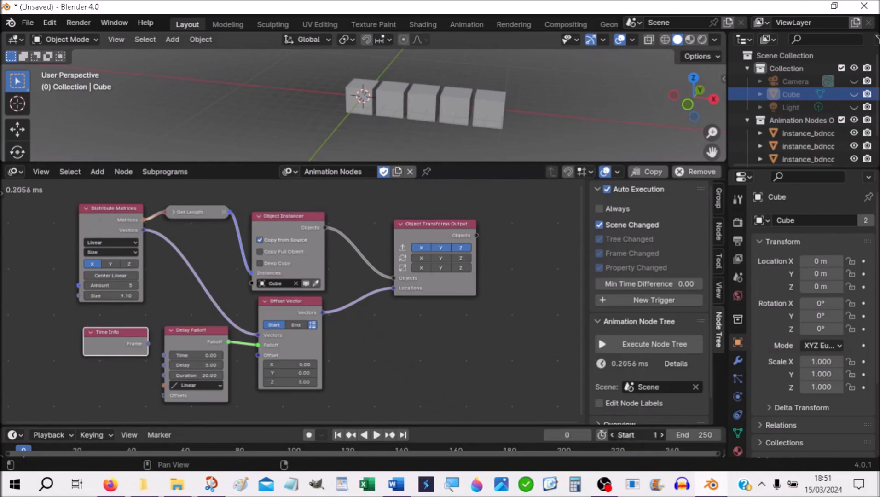
text(0)
key(Return)
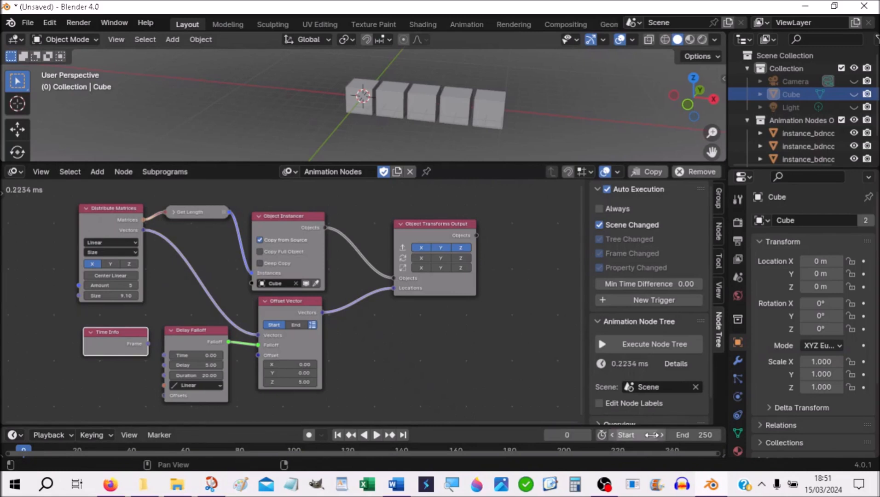
click(337, 436)
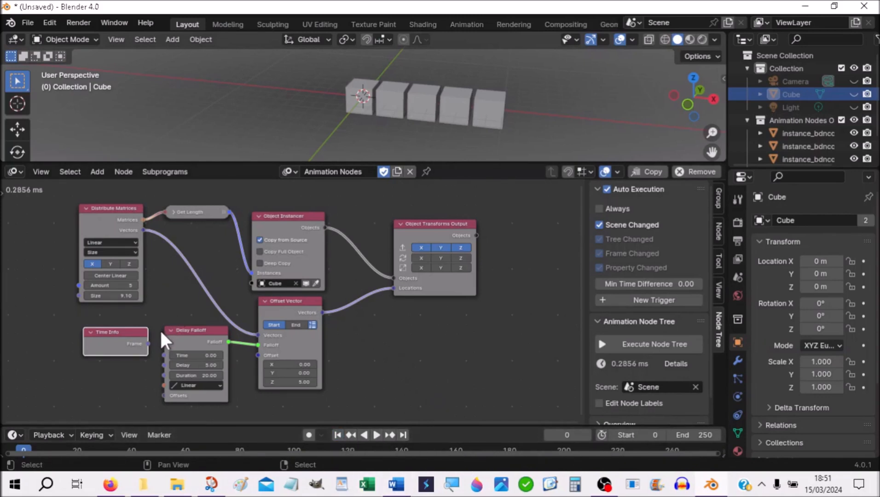
- Link the Time Info node's Frame output to the Delay Falloff's Time input and play the animation
drag(147, 344, 164, 355)
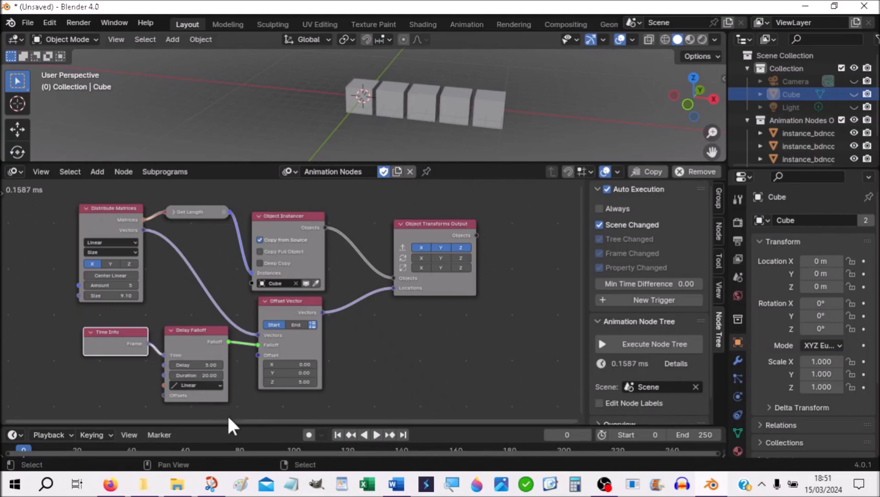
click(376, 435)
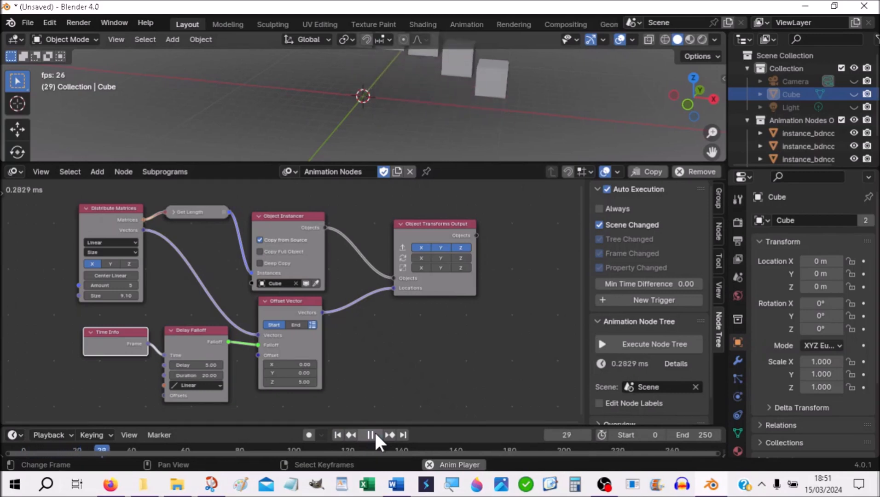
click(374, 434)
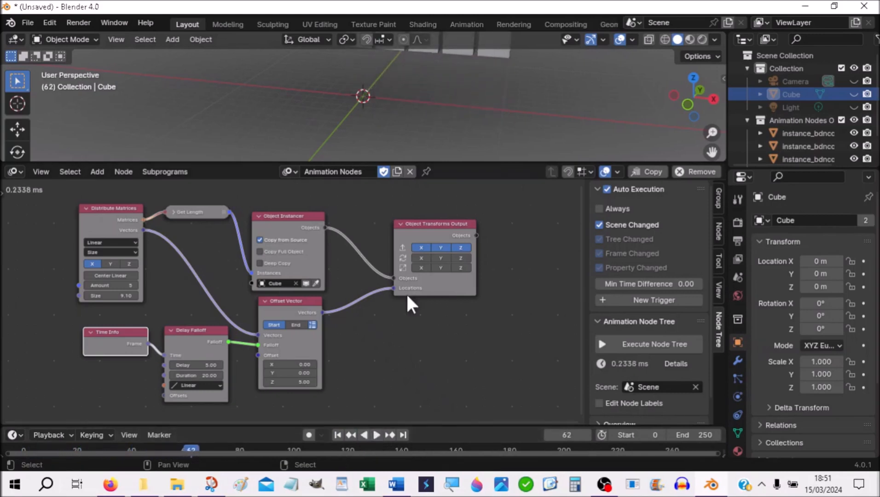
- Replay the animation from frame 0 twice to examine how the cubes rise one after another
click(337, 435)
click(376, 435)
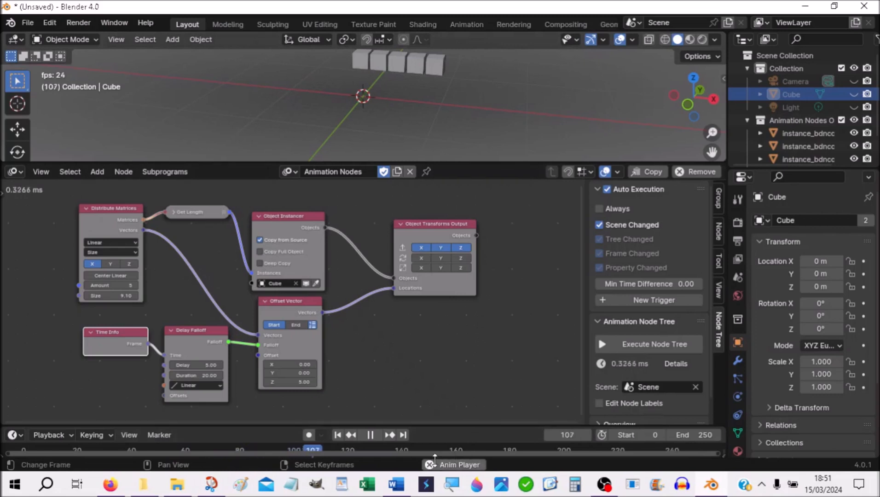
click(365, 433)
click(337, 435)
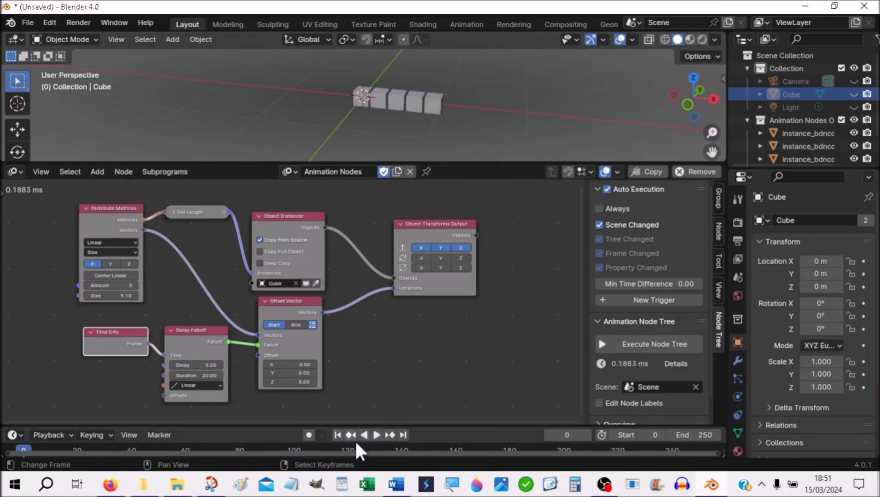
click(376, 434)
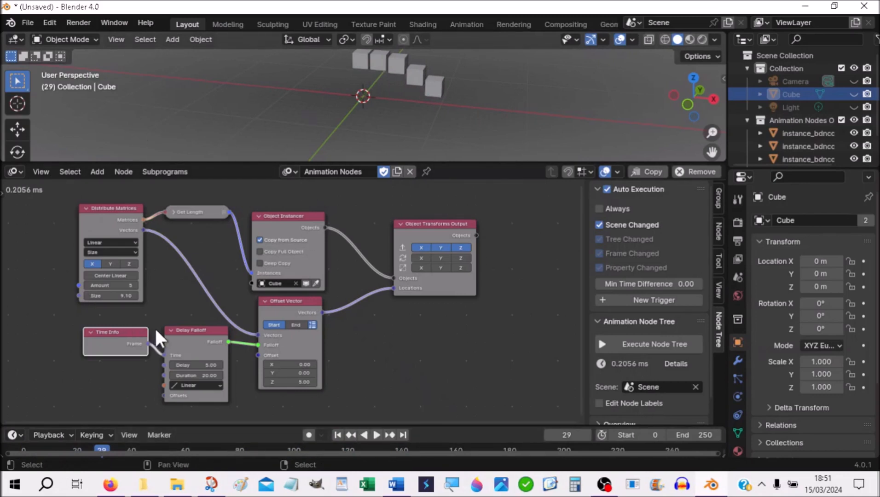
- Add a Viewer node below Object Transforms Output and link the Offset Vector's Vectors output to it
drag(322, 313, 406, 347)
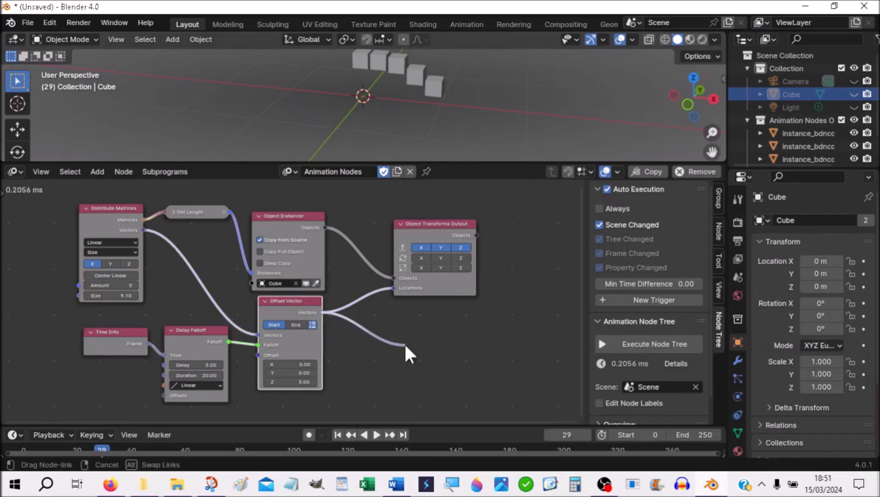
drag(405, 343, 404, 343)
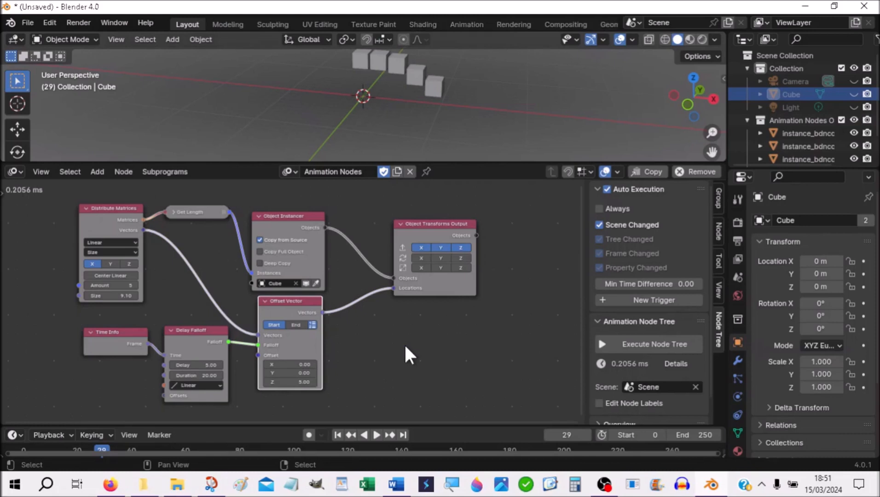
key(shift+a)
mouse_move(361, 427)
click(458, 376)
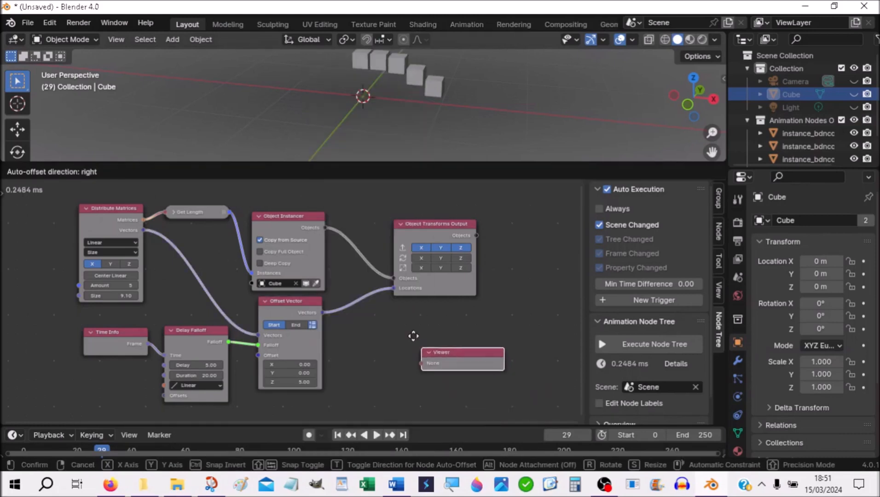
click(349, 322)
drag(322, 312, 349, 335)
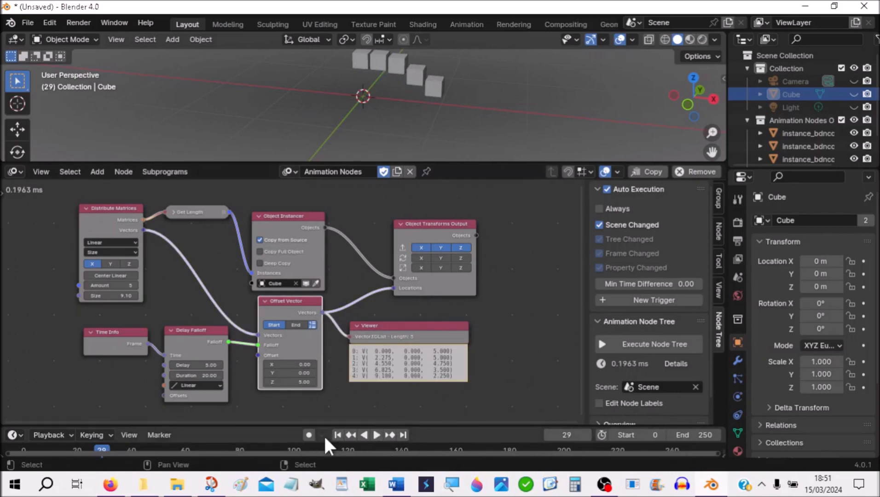
- Play the animation from frame 0 while examining the vectors in the Viewer node, and return to the start frame
click(338, 435)
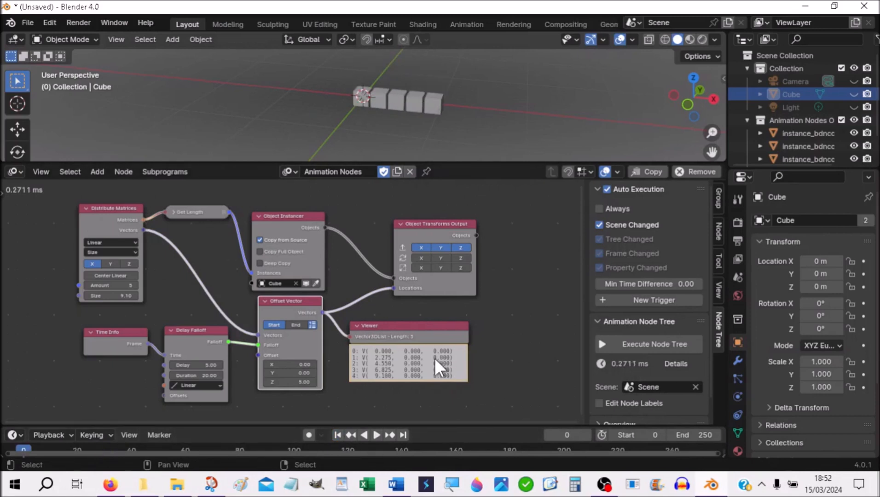
click(374, 435)
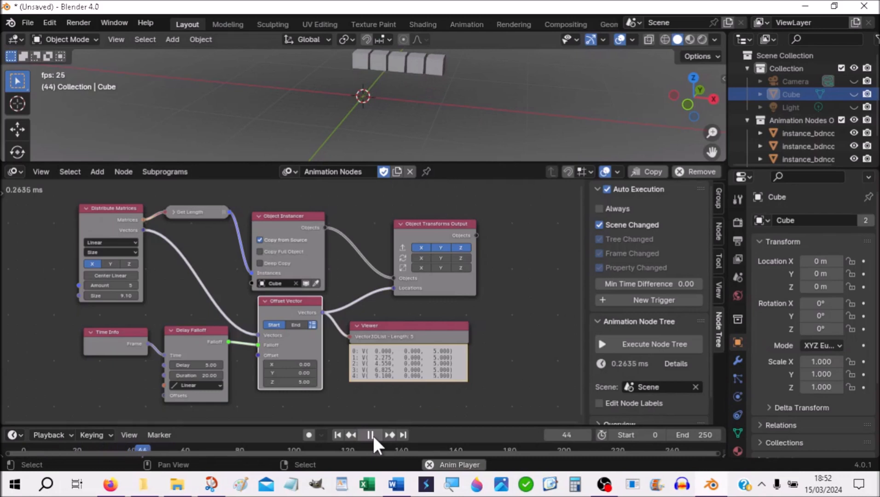
click(373, 434)
click(336, 433)
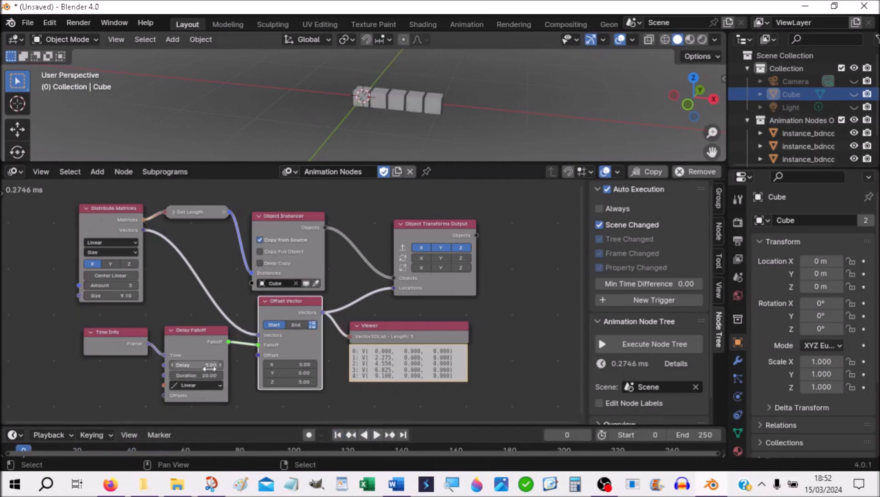
- Set the Delay Falloff node's Delay to 10 and its Duration to 30
click(204, 365)
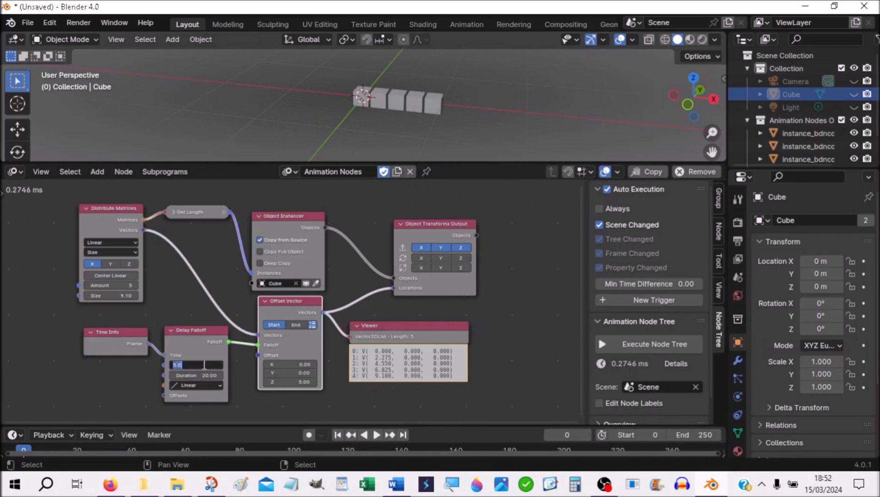
text(10)
key(Return)
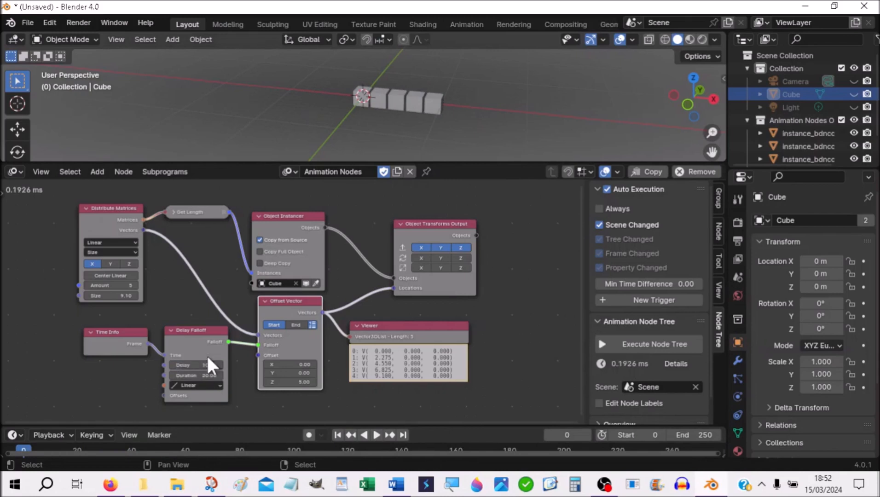
click(207, 376)
text(30)
key(Return)
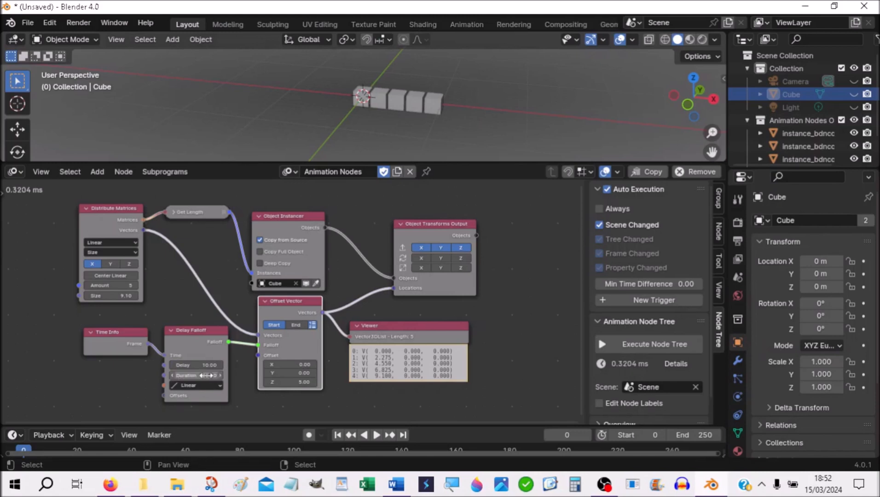
- Play the animation to check the new delay and duration, and return to frame 0
click(376, 435)
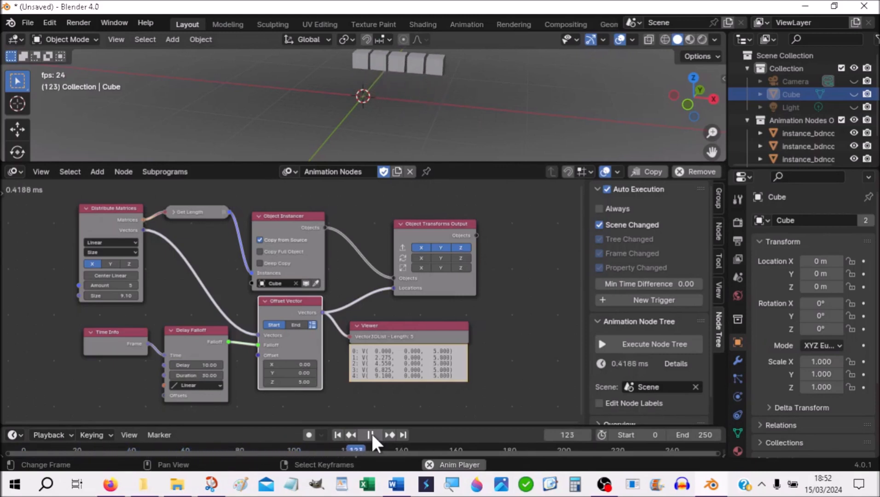
click(371, 435)
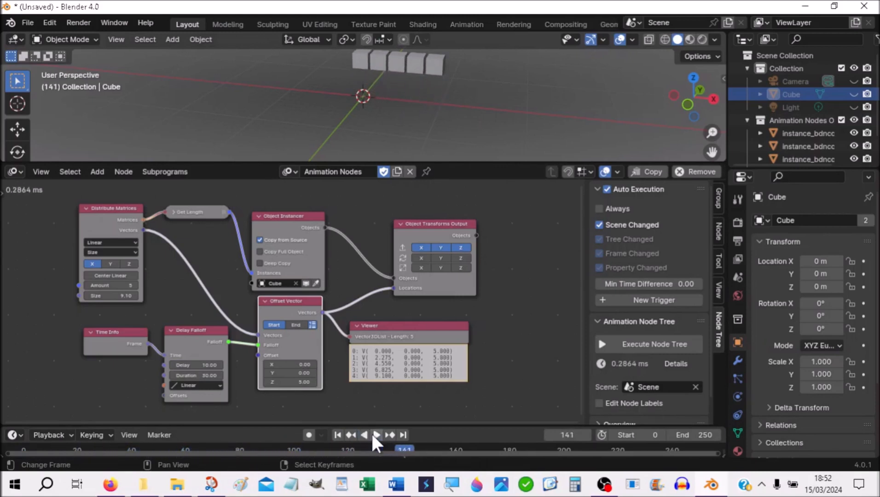
click(338, 435)
- Delete the Viewer node from the node tree
click(395, 324)
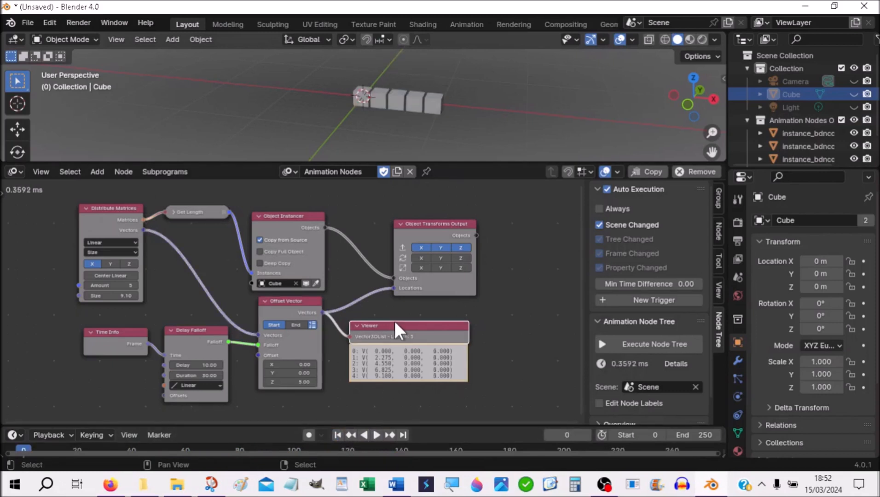
key(x)
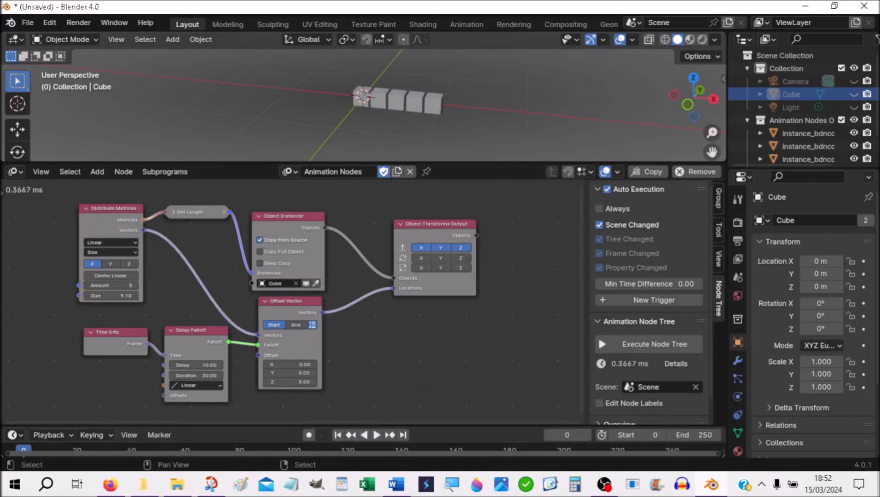
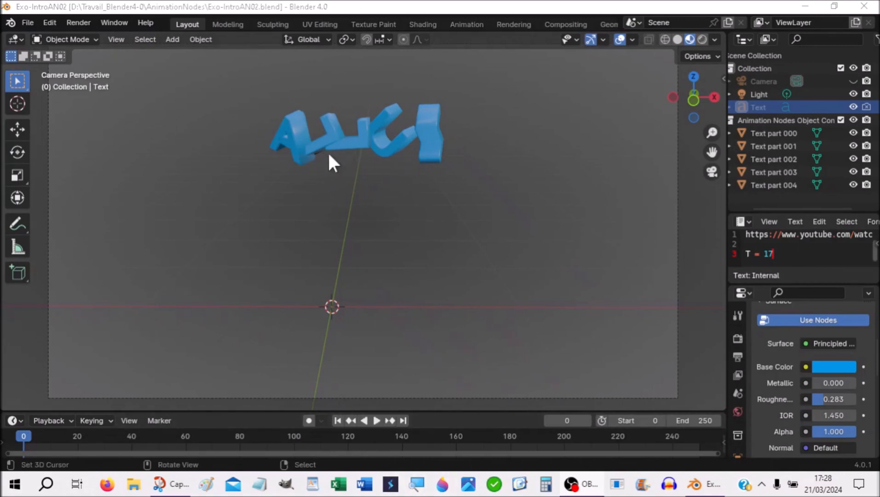
- Play the extruded text animation in Exo-IntroAN02.blend through the camera view
click(376, 420)
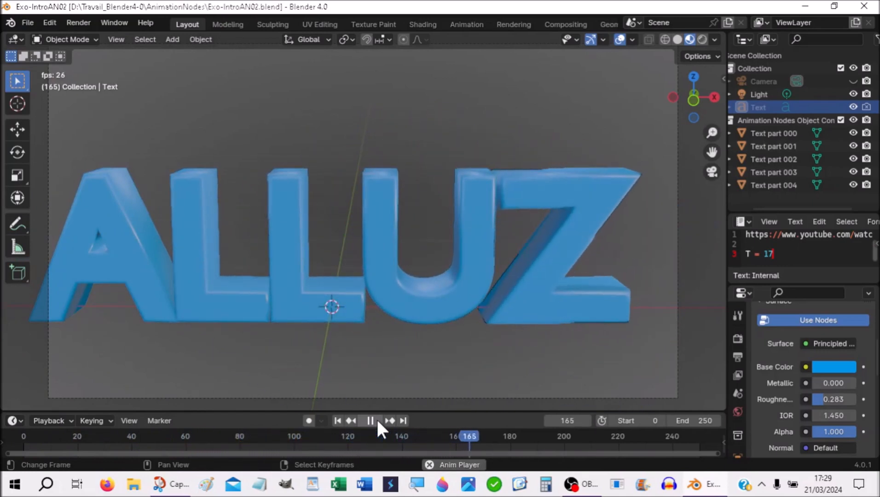
- Stop the playback of the text animation and start a new General file
scroll(379, 346, down, 3)
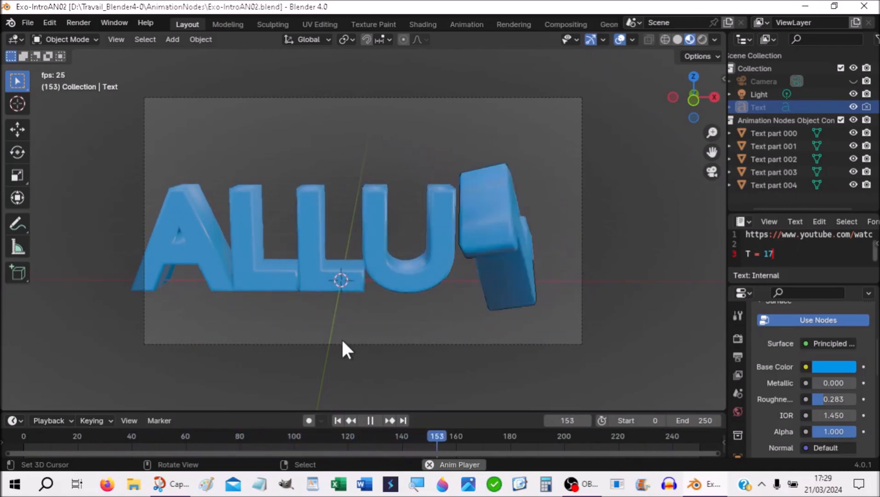
click(373, 419)
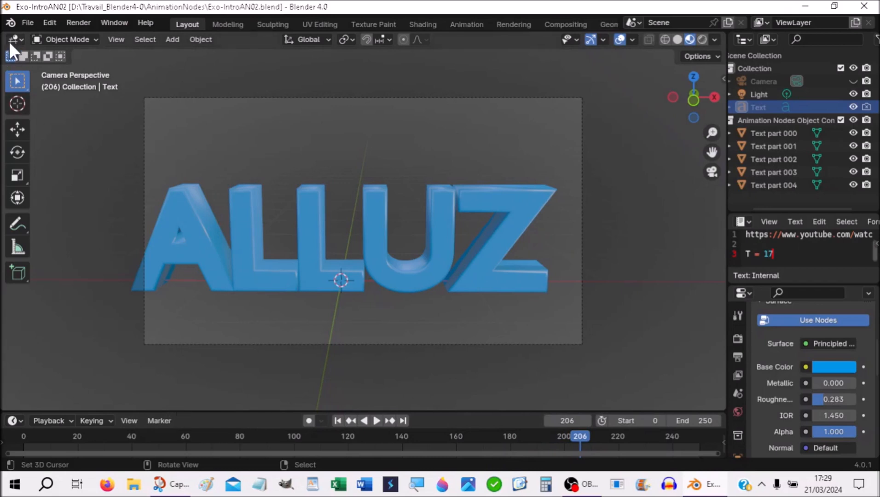
click(26, 23)
mouse_move(42, 38)
click(22, 26)
mouse_move(44, 38)
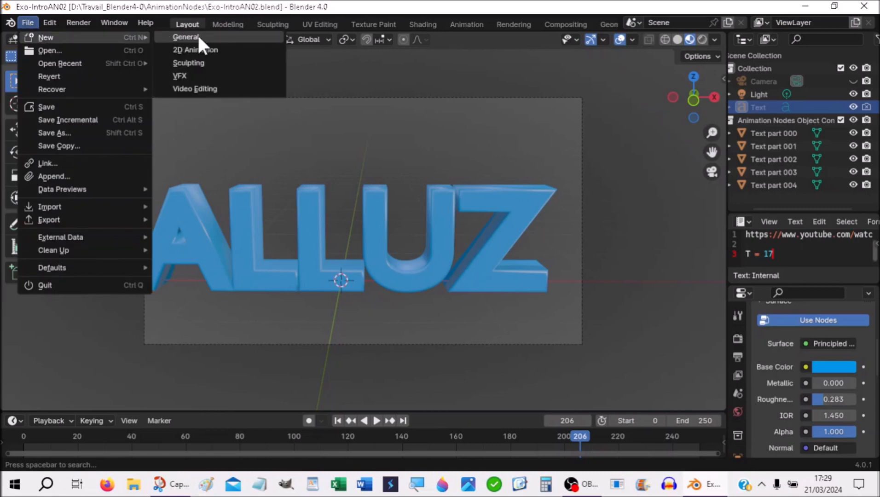
click(197, 38)
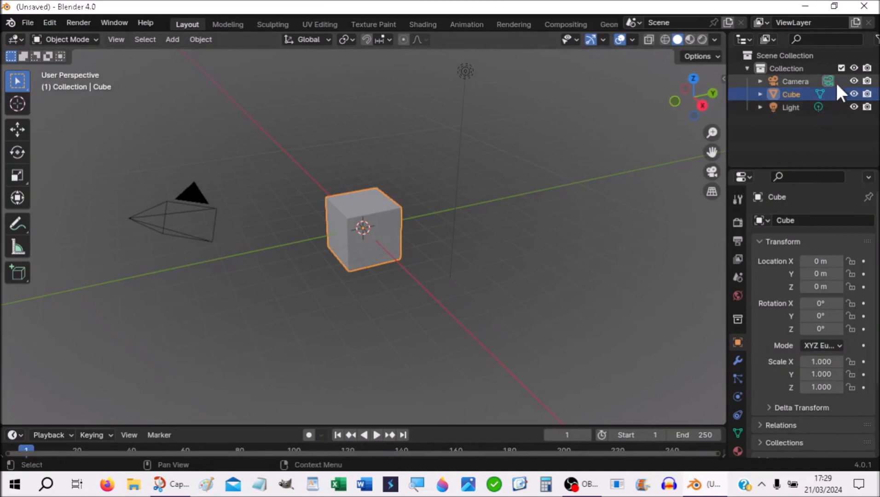
- Hide the camera and the light in the viewport and delete the default cube
click(854, 81)
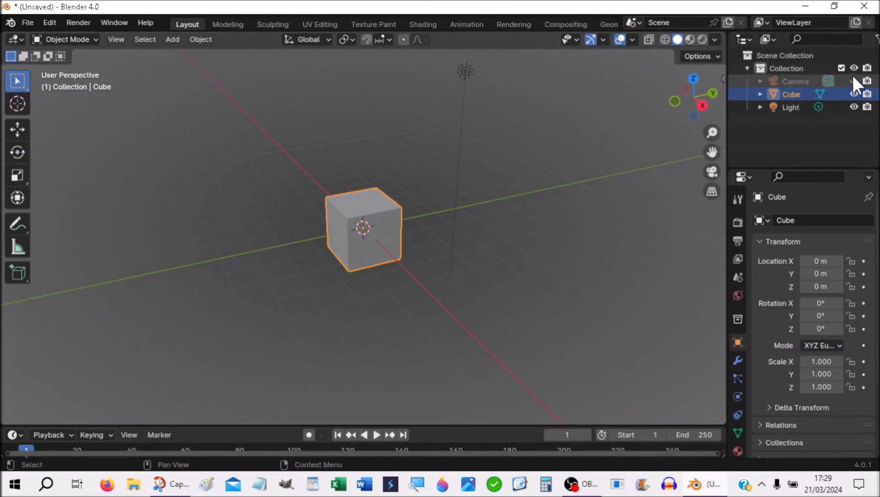
click(853, 106)
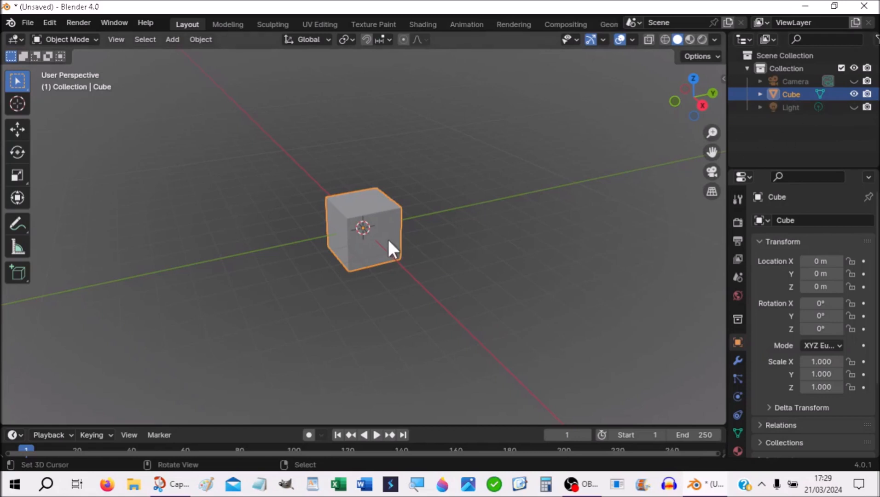
key(x)
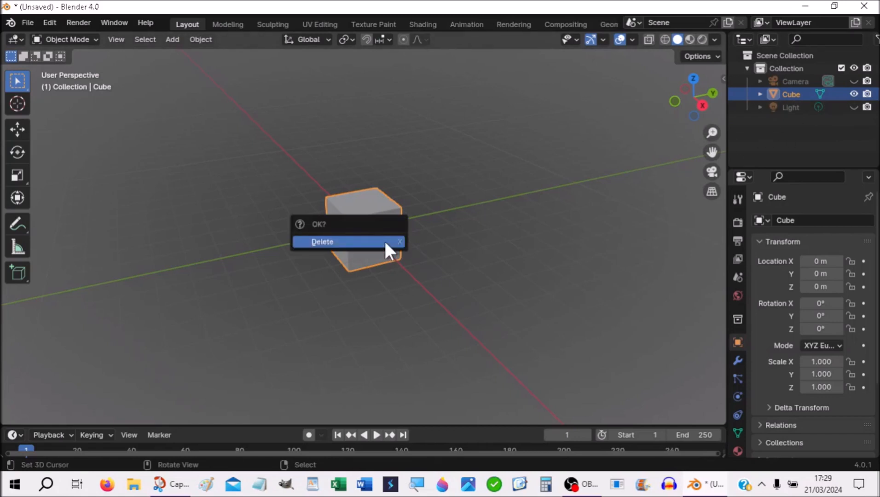
click(385, 243)
- Snap the 3D cursor back to the world origin
key(shift)
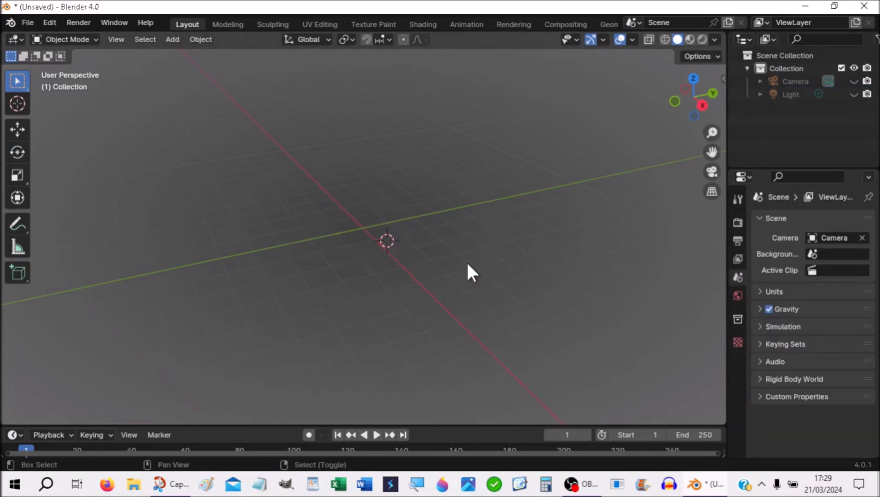
key(shift+s)
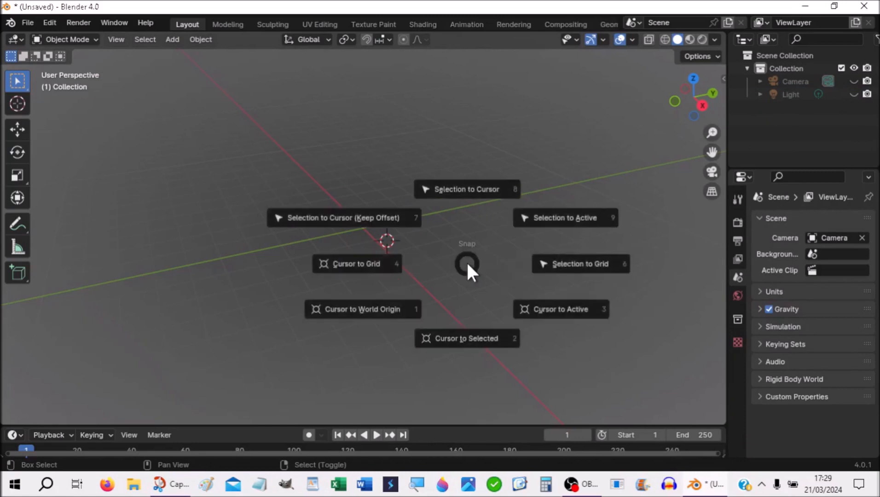
click(358, 308)
key(shift)
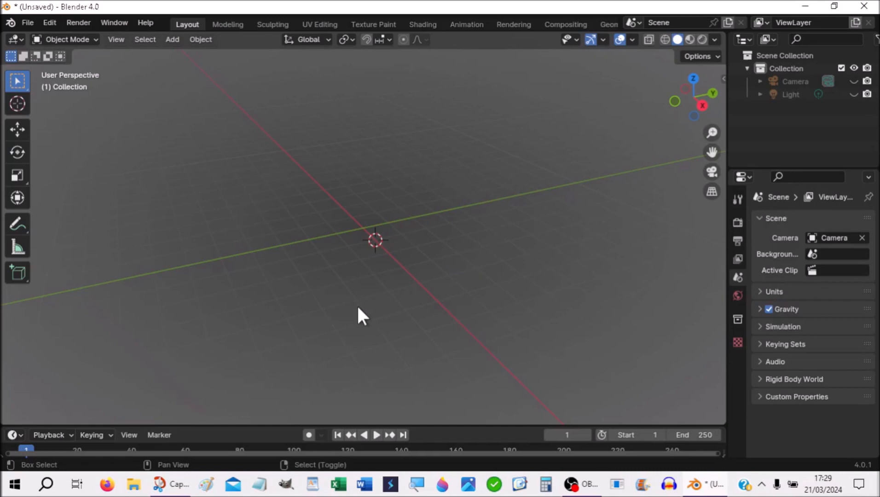
key(shift+s)
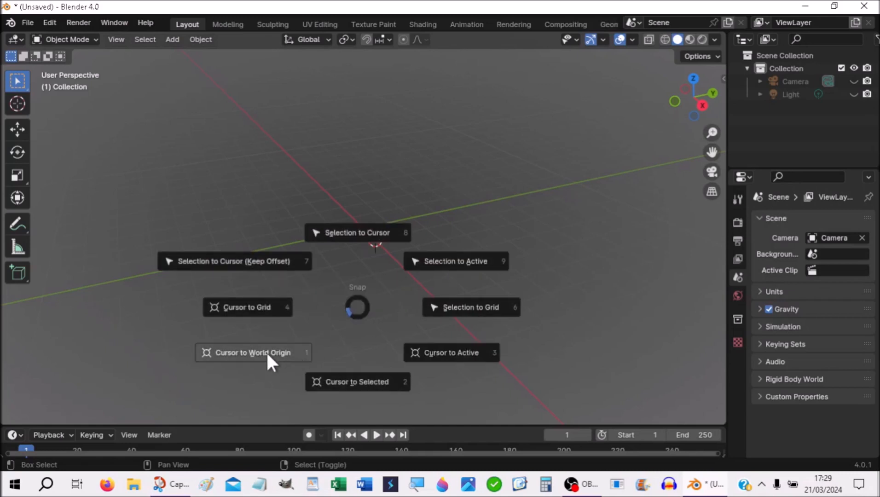
click(268, 354)
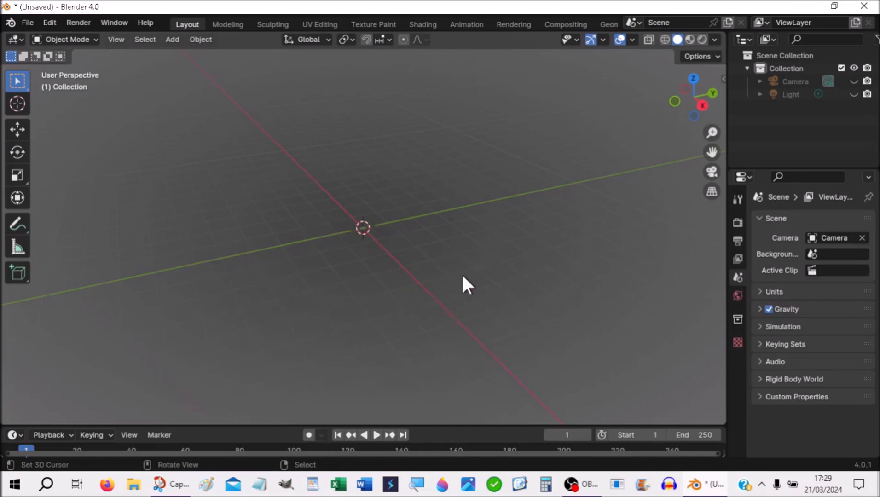
- Add a Text object at the world origin and switch it to Edit Mode
middle_drag(457, 285, 552, 293)
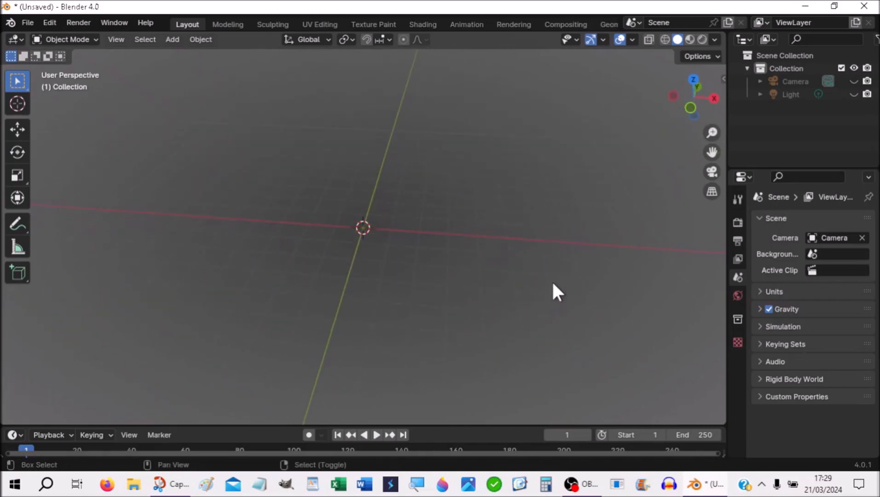
key(shift+a)
mouse_move(552, 285)
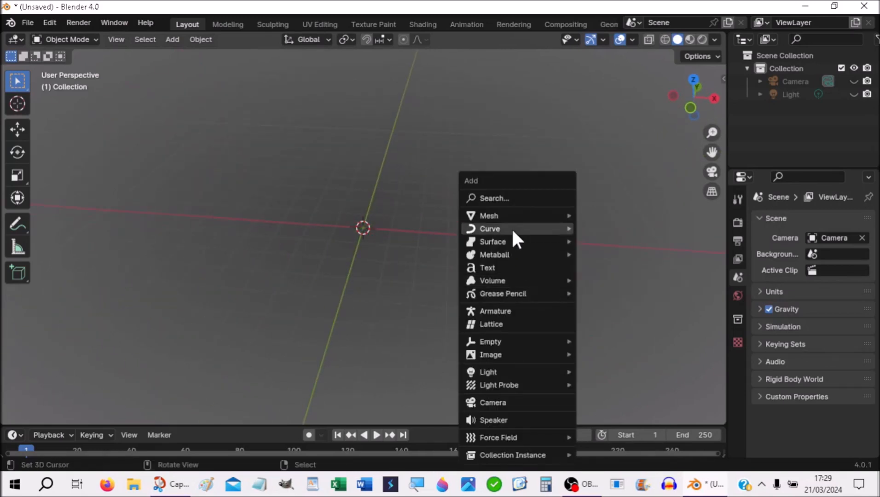
click(491, 268)
scroll(473, 260, up, 5)
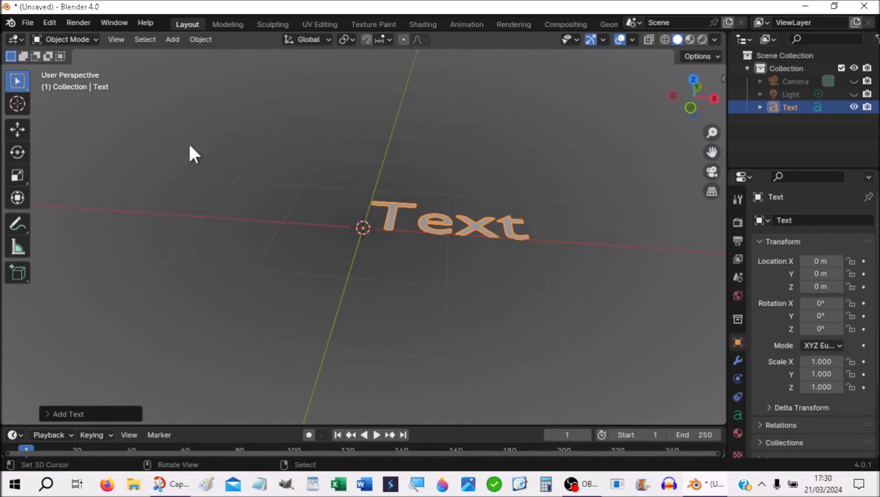
click(64, 39)
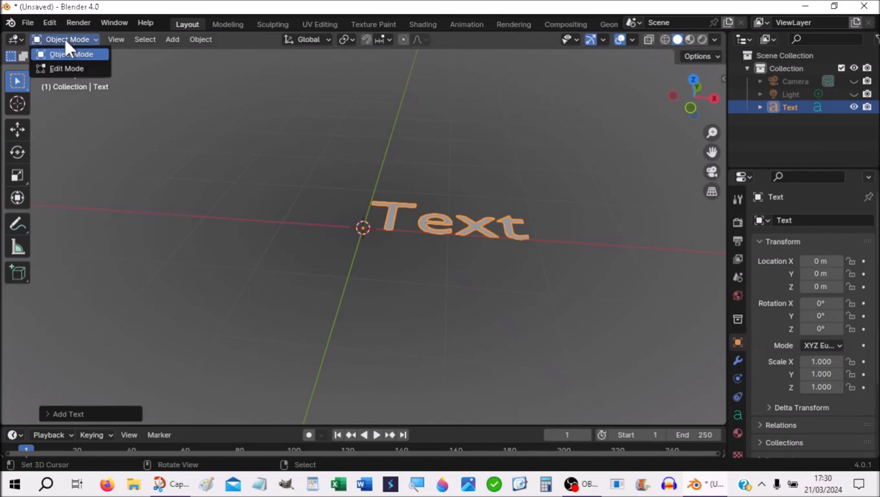
click(67, 68)
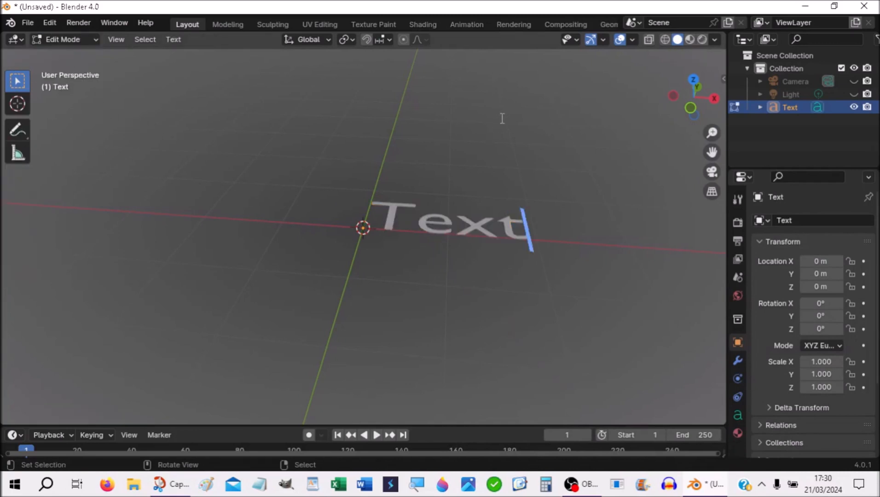
text(a)
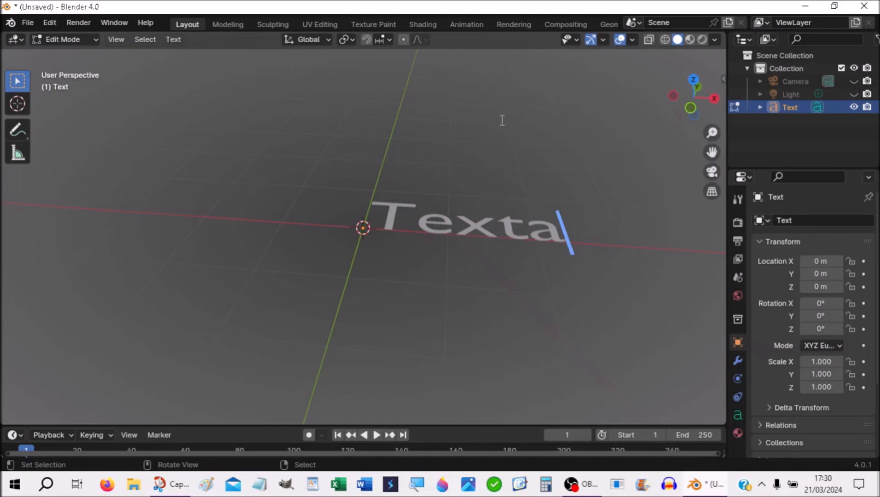
text(rx)
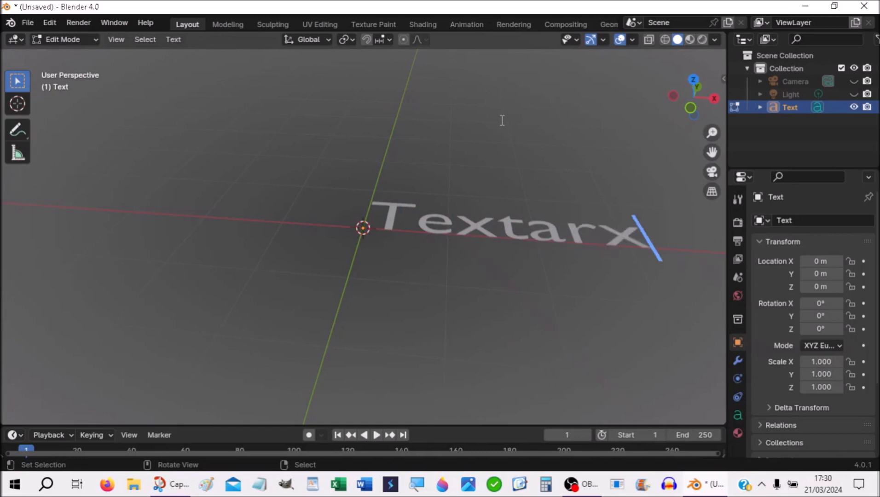
text(9)
key(BackSpace)
key(BackSpace)
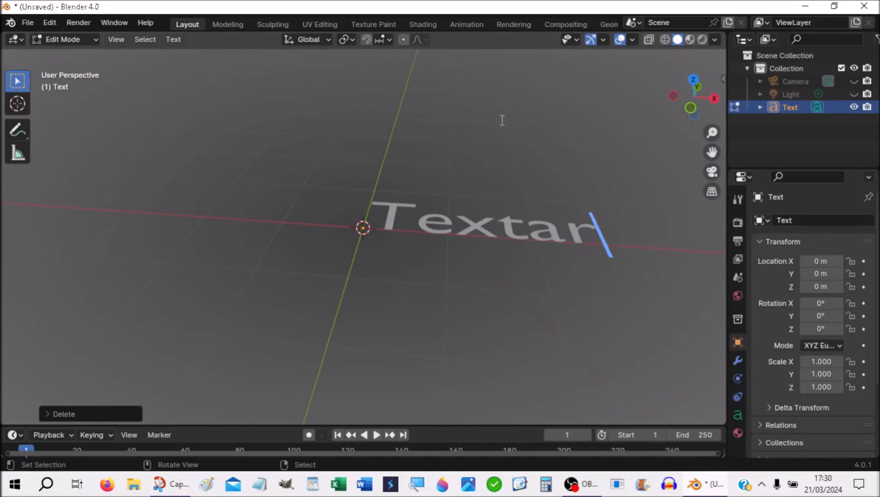
key(BackSpace)
key(BackSpace)
- Replace the default wording of the text object with "ALLUZ" and return to Object Mode
key(BackSpace)
key(BackSpace)
key(BackSpace)
key(BackSpace)
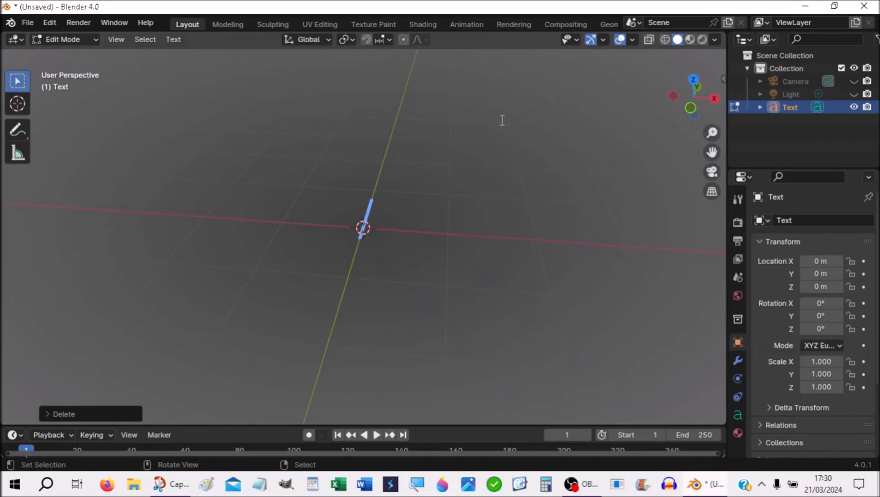
text(AL)
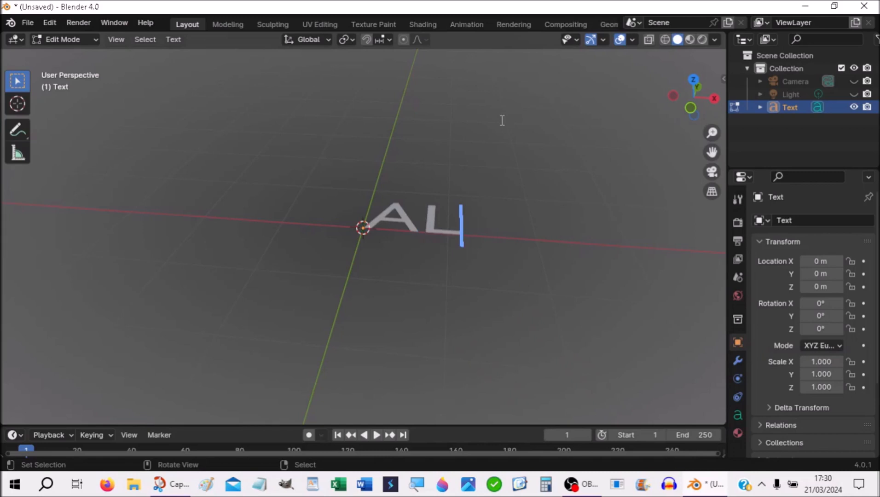
text(LU)
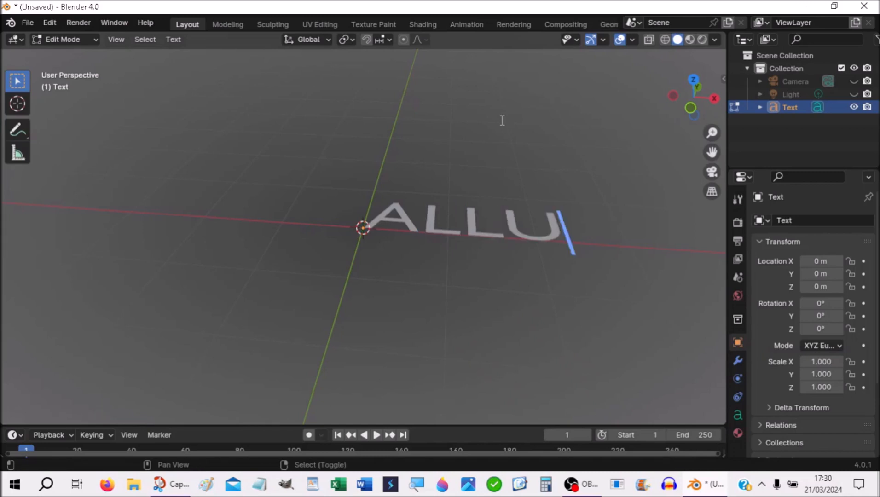
text(Z)
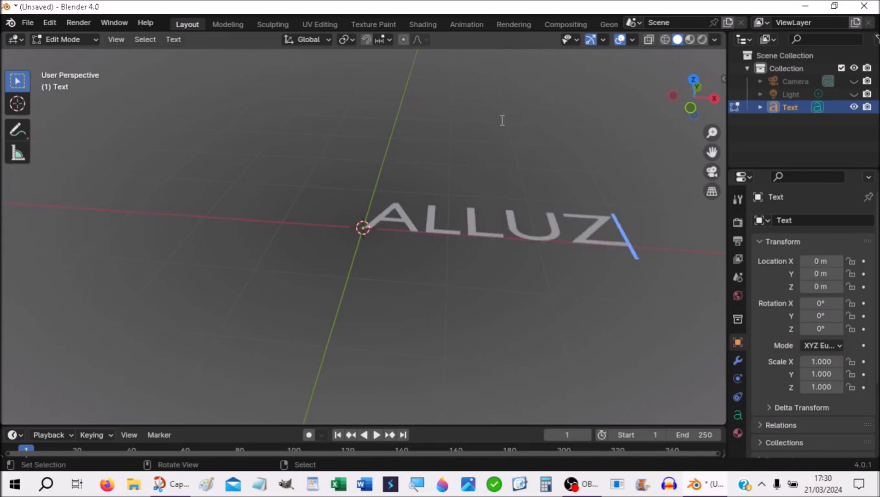
key(Tab)
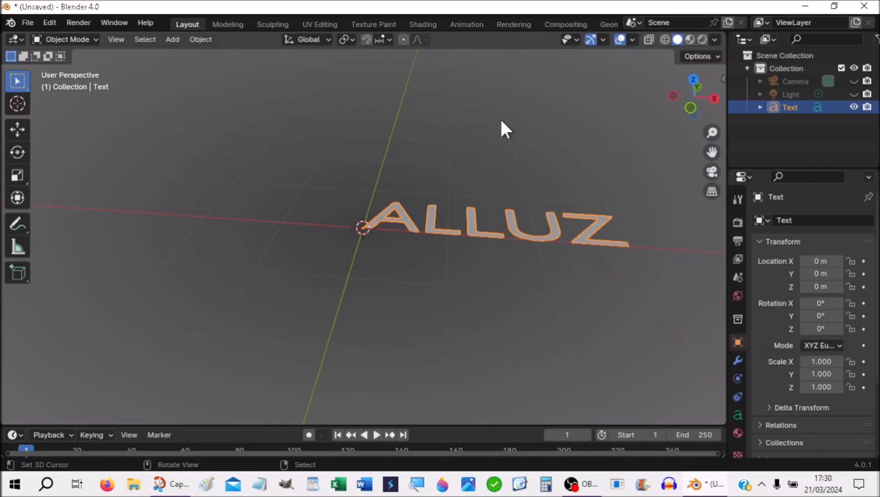
- Rotate the ALLUZ text 90° about the X axis so it stands upright
key(r)
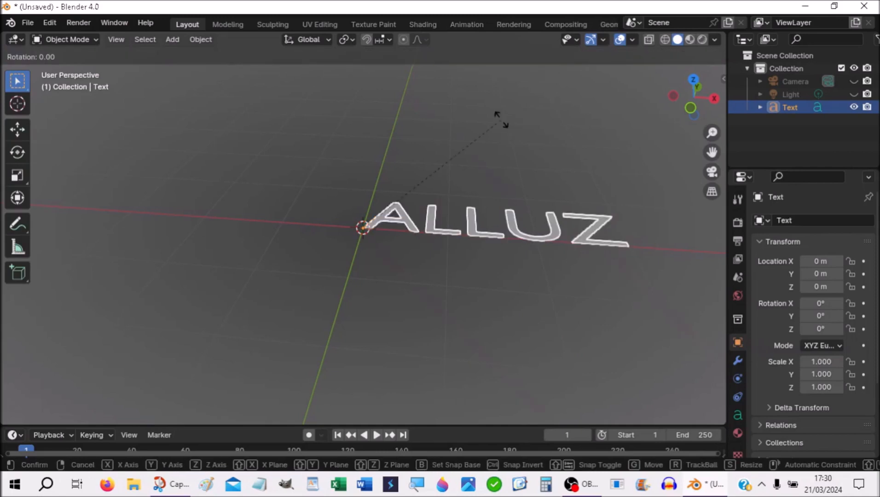
text(x)
text(90)
key(Return)
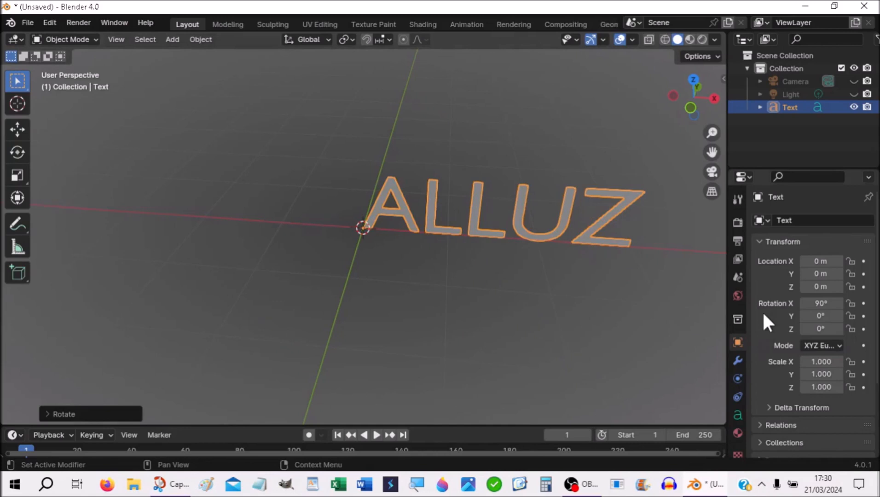
- Set the ALLUZ text's horizontal paragraph alignment to Center
middle_drag(570, 328, 560, 289)
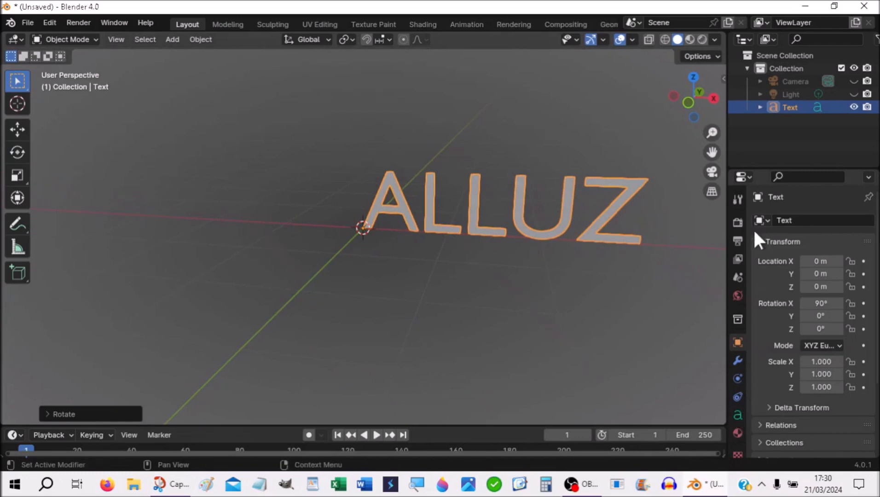
click(738, 415)
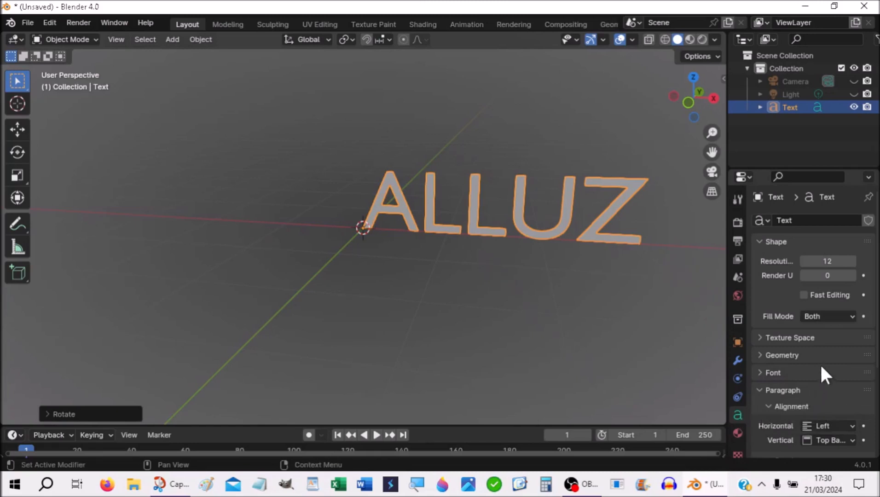
scroll(822, 366, down, 6)
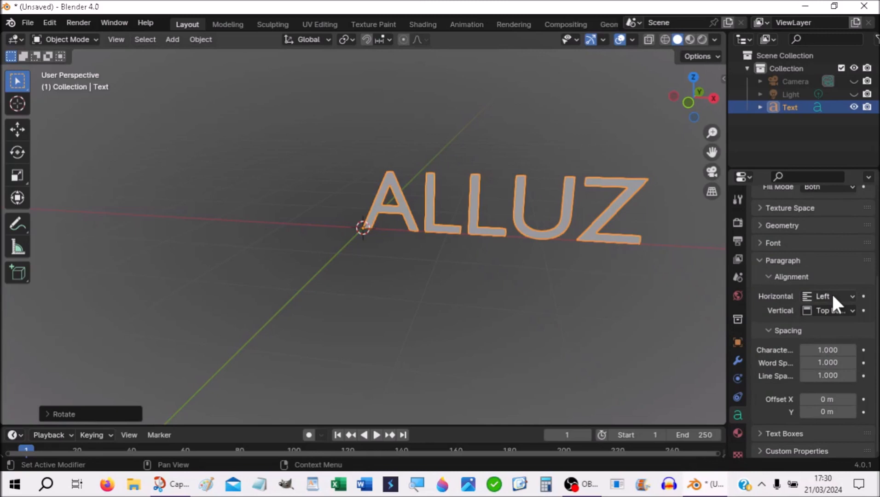
click(832, 297)
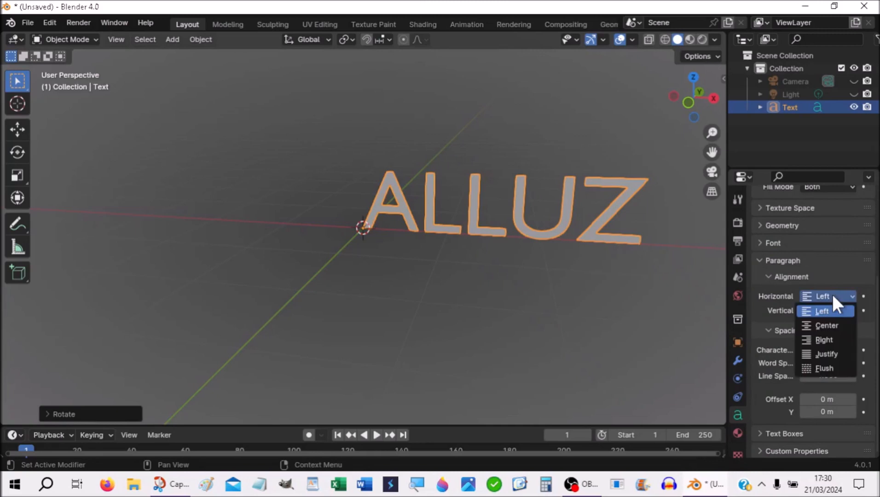
click(826, 326)
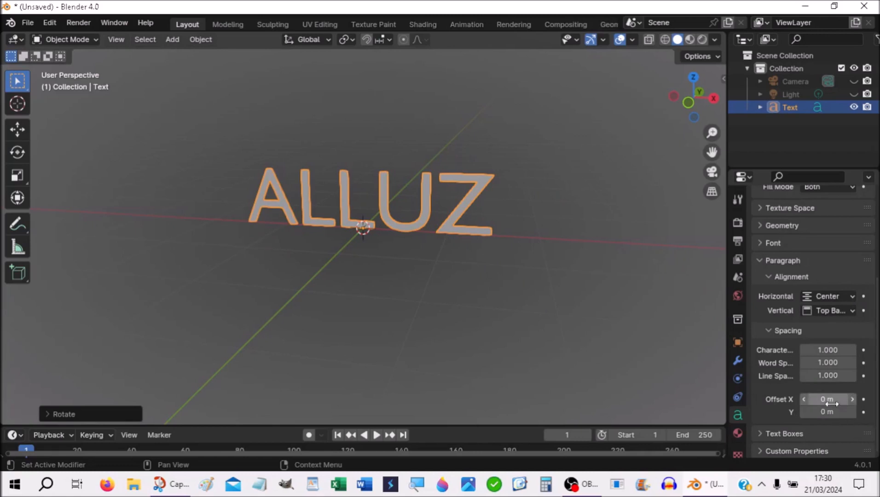
- Try shifting the text with its paragraph Offset X and reset that offset to 0 m
drag(827, 400, 847, 399)
double_click(828, 401)
text(0)
key(Return)
scroll(819, 404, down, 1)
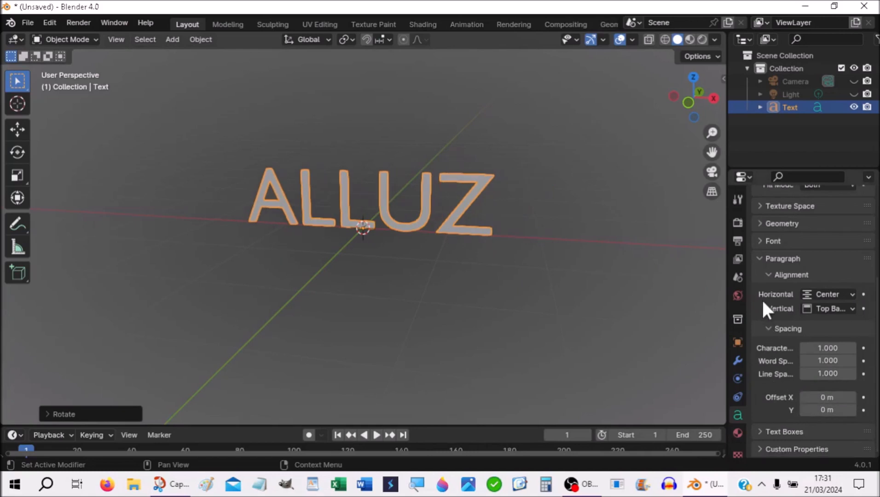
- Give the ALLUZ text thickness by setting its geometry offset to 0.02 m and its extrusion to 0.17 m
click(758, 260)
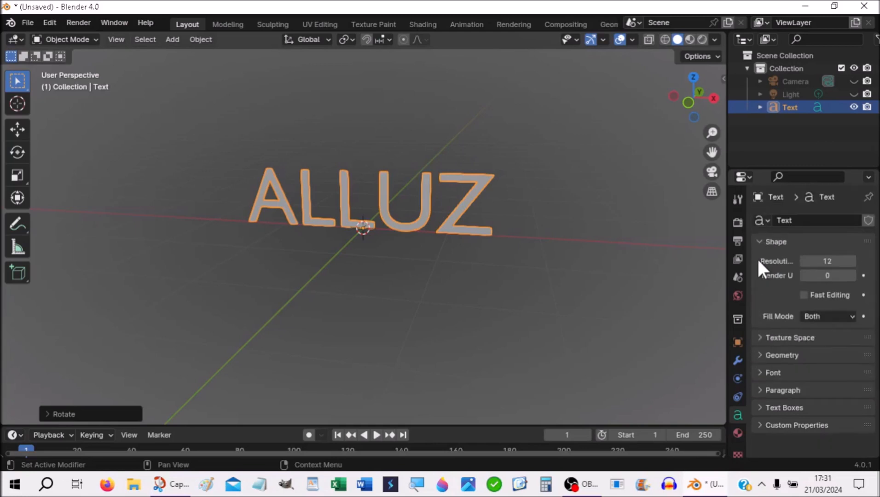
click(760, 355)
scroll(827, 364, down, 3)
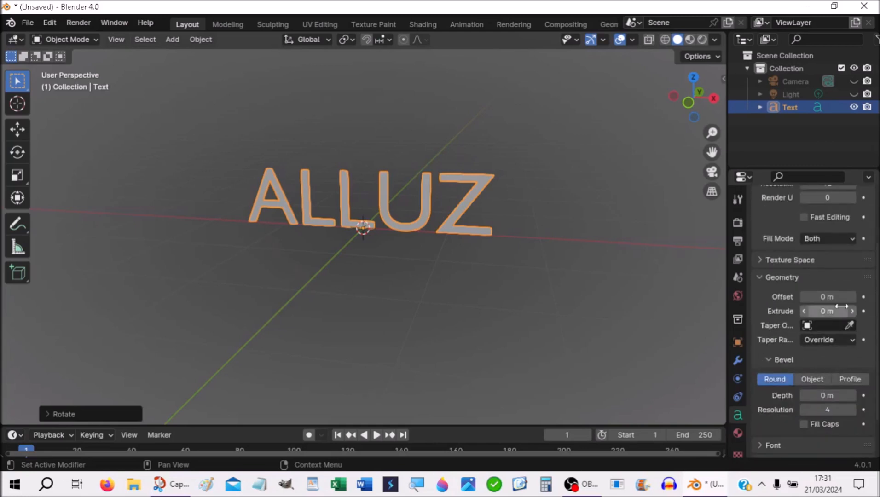
drag(827, 297, 863, 310)
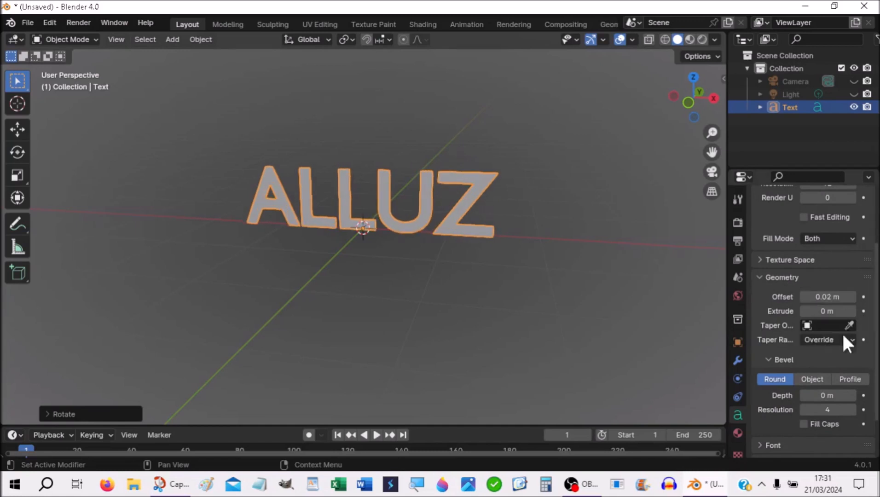
drag(828, 311, 862, 312)
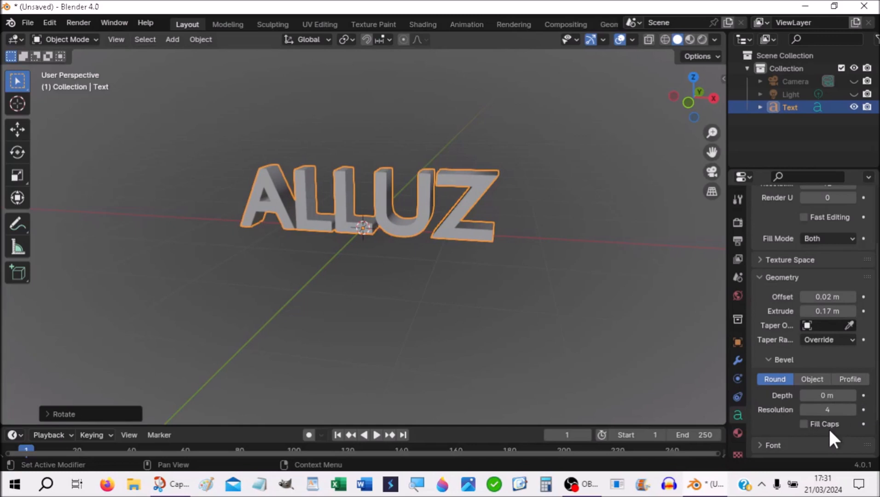
- Try bevel depths of 0.03 m and 0.01 m on the extruded text
scroll(793, 398, down, 3)
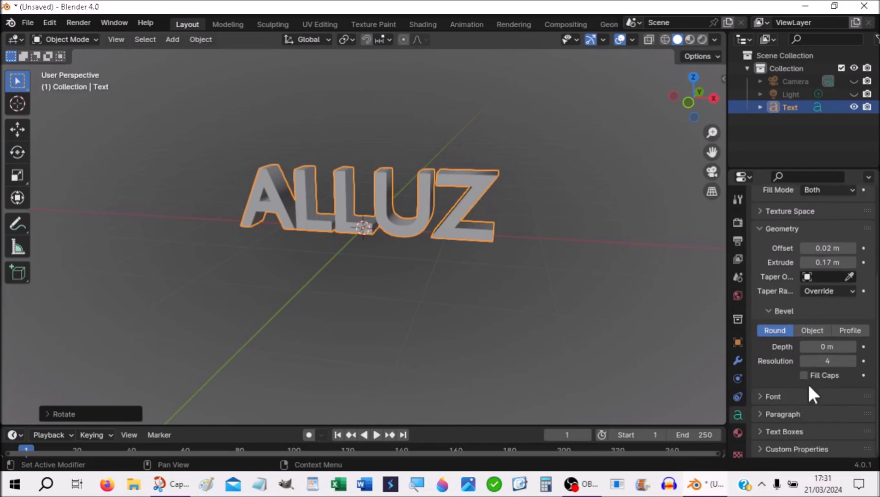
drag(823, 347, 843, 347)
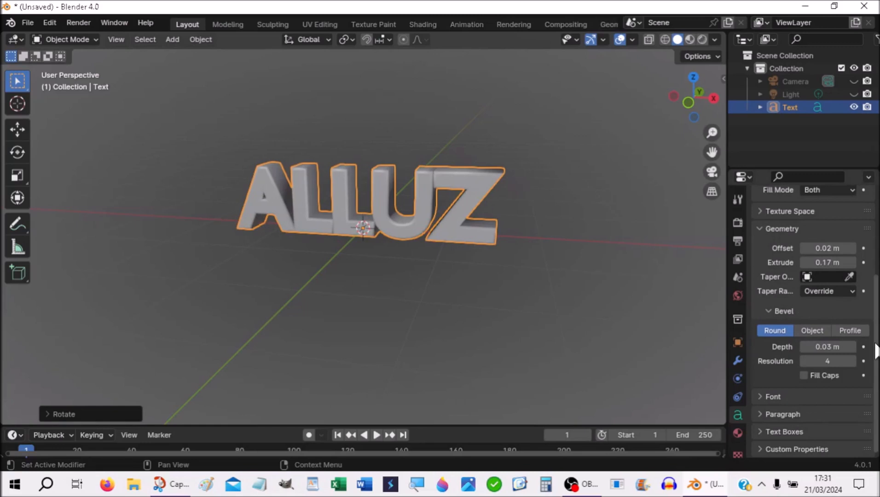
click(822, 347)
text(.)
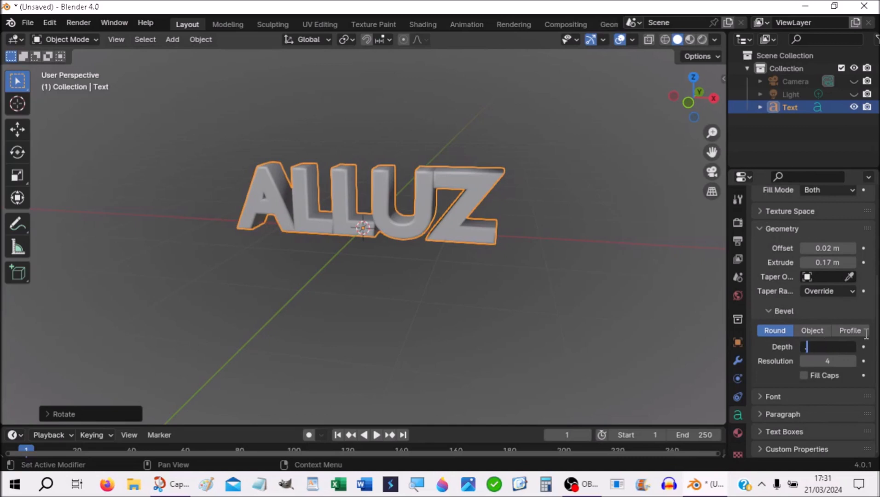
text(01)
key(Return)
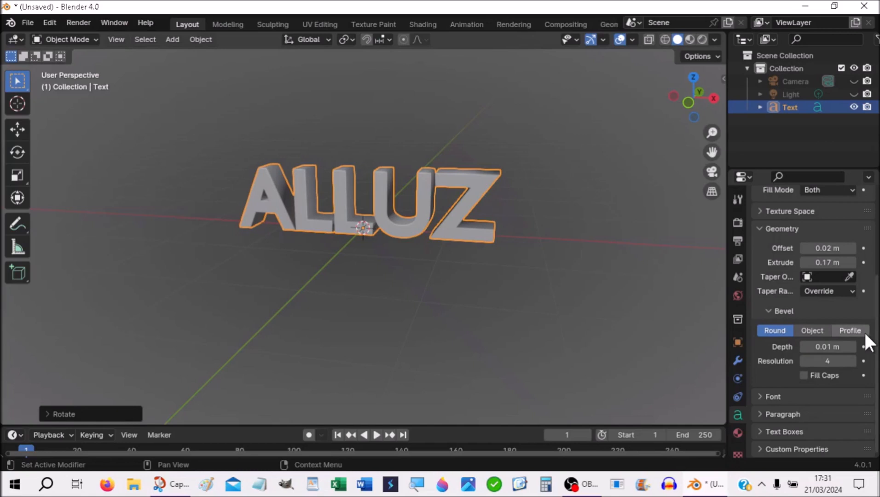
- Set the bevel depth of the text to 0.02 m
double_click(829, 347)
text(.02)
key(Return)
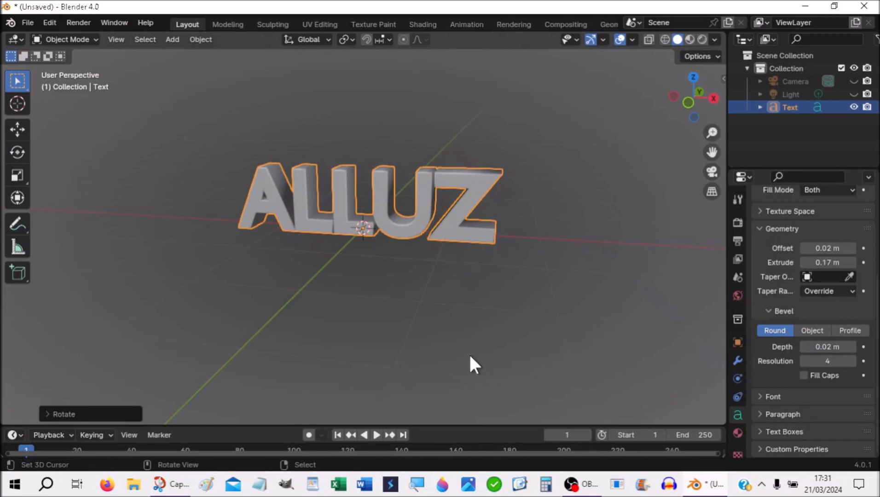
- Split the 3D viewport horizontally into two areas, making the lower area larger than the upper one
middle_drag(432, 354, 469, 351)
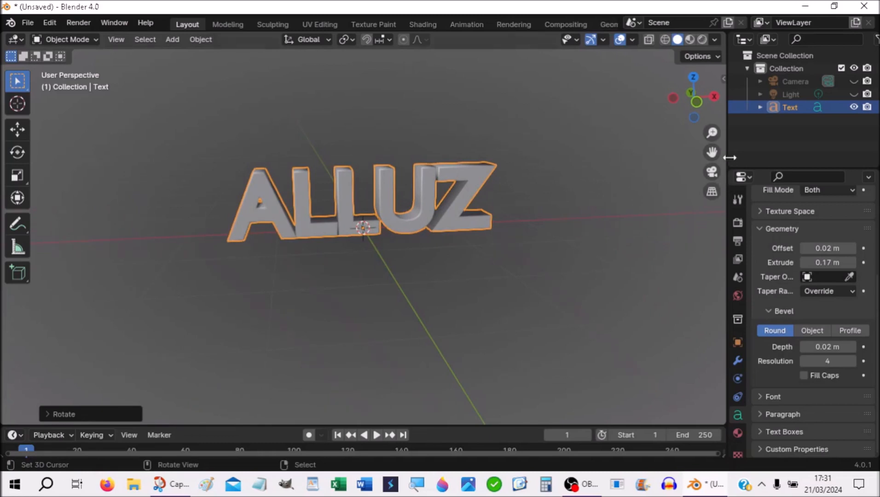
click(698, 100)
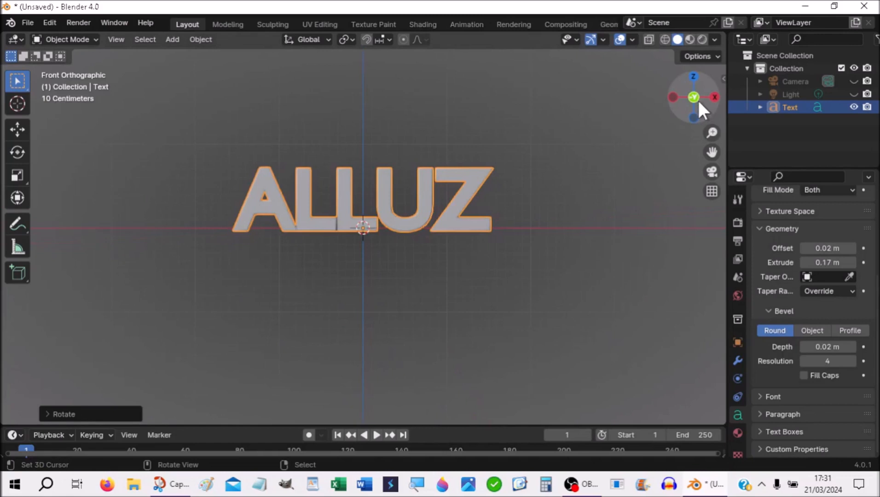
right_click(726, 268)
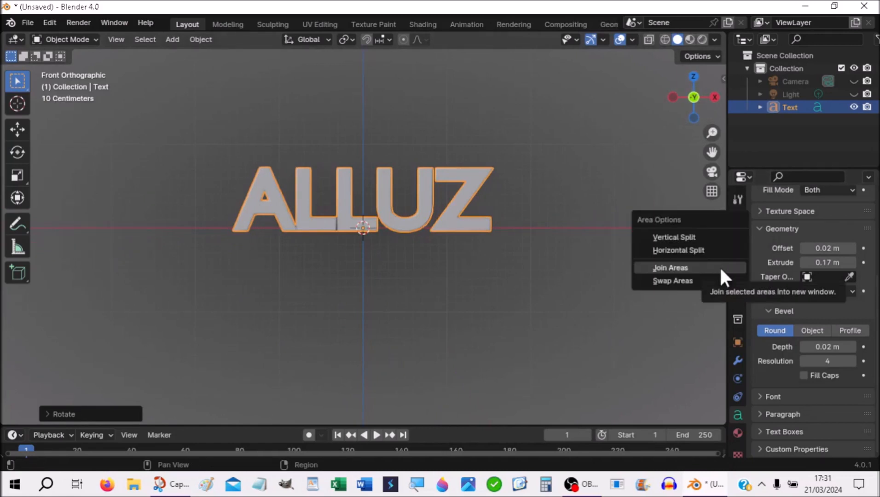
click(698, 249)
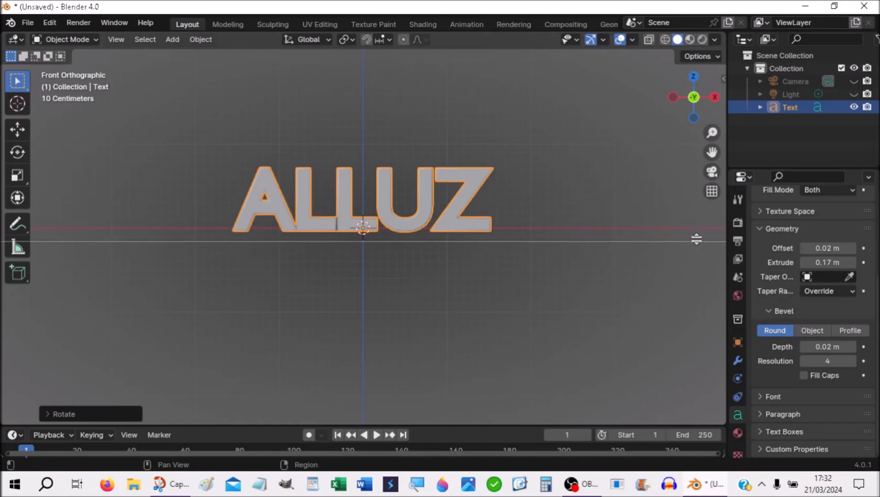
click(697, 237)
drag(486, 235, 481, 171)
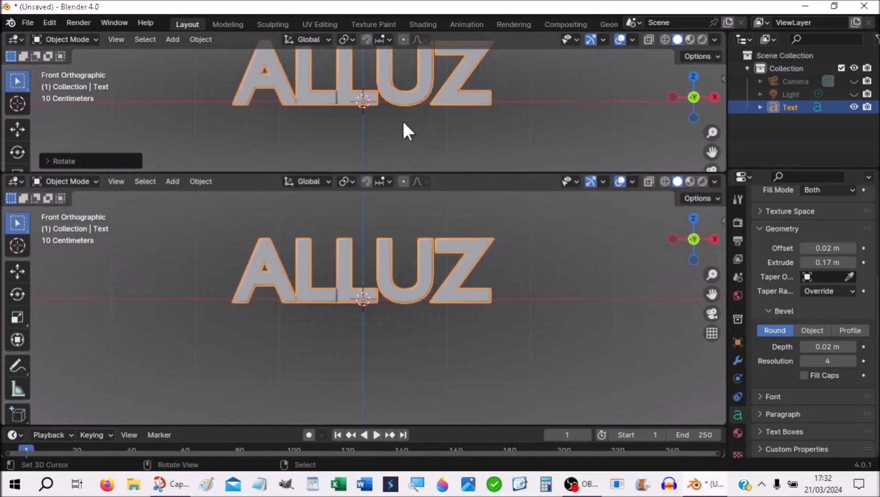
scroll(404, 123, down, 2)
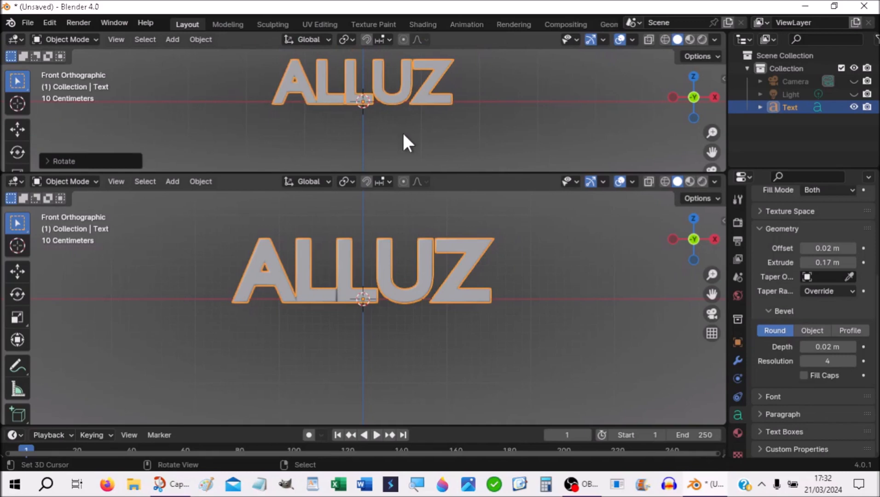
middle_drag(406, 131, 395, 145)
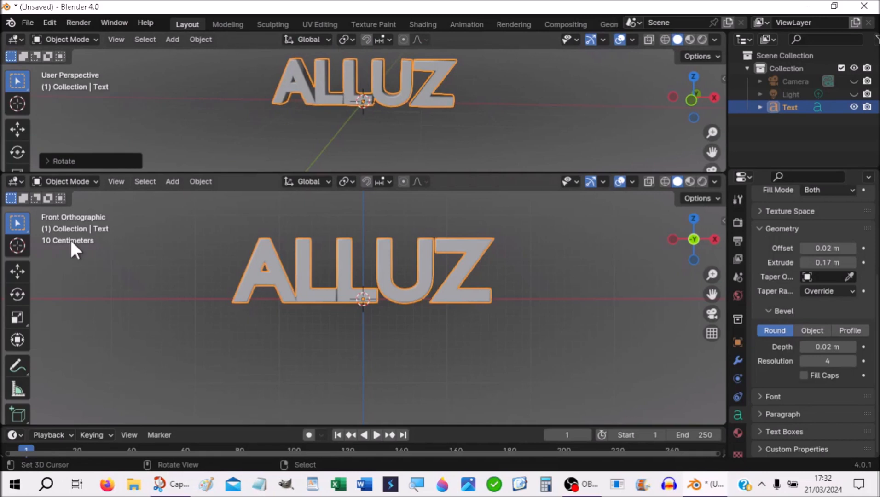
- Change the lower viewport to the Animation Nodes editor and create a new node tree with its execution settings shown
click(16, 181)
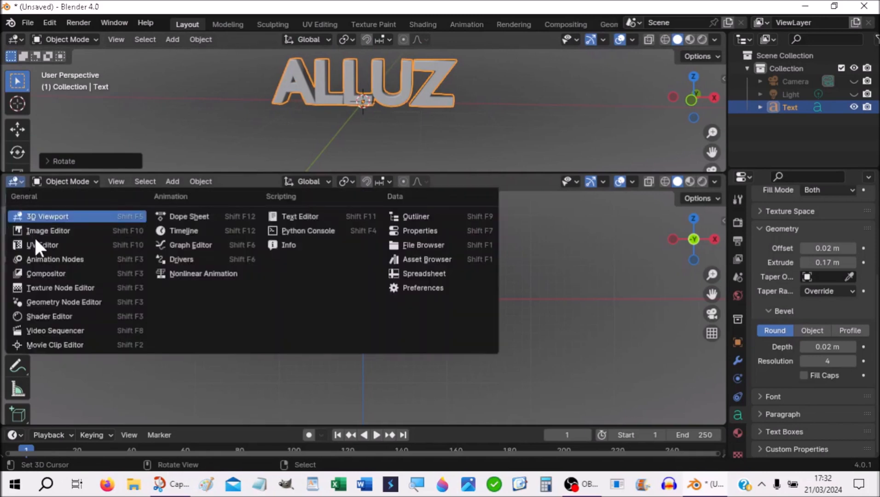
click(39, 259)
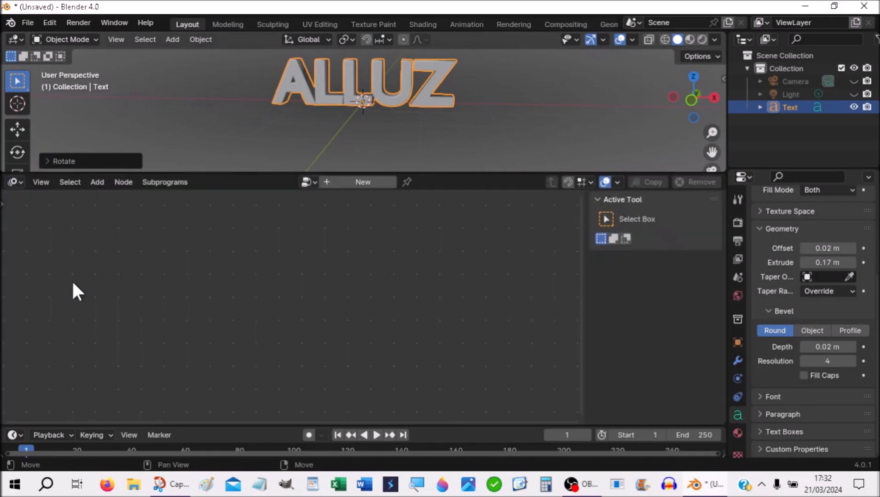
click(368, 181)
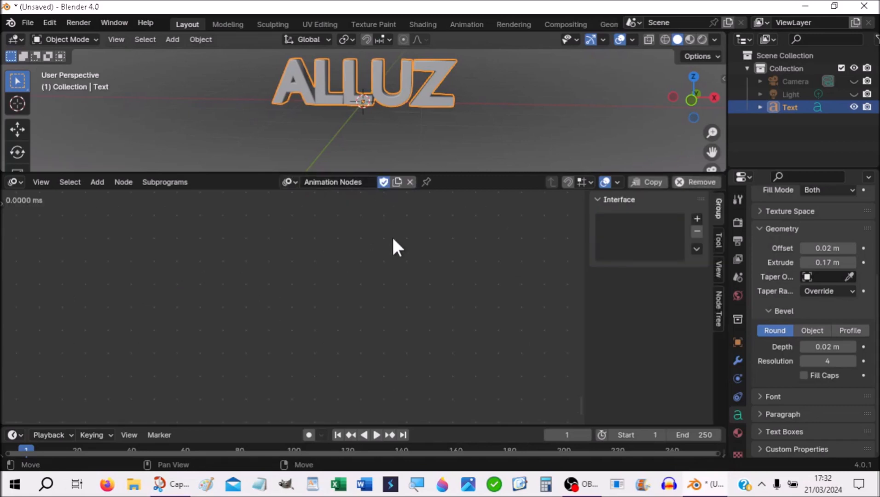
click(718, 307)
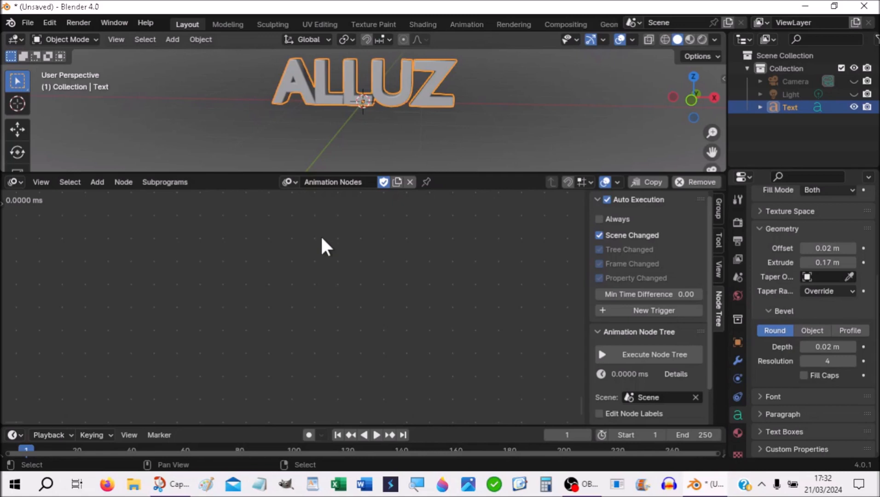
- Find the Text Object Separate node by searching for "separate text" and place it in the node tree
key(shift+a)
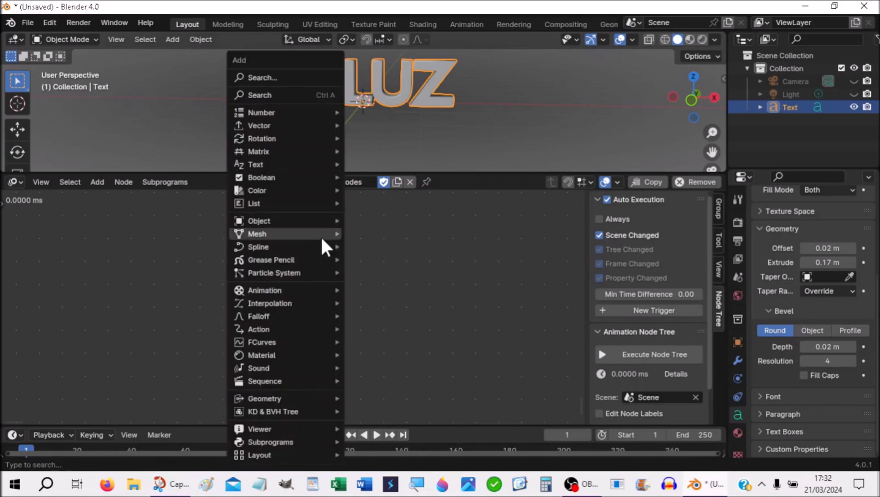
mouse_move(323, 240)
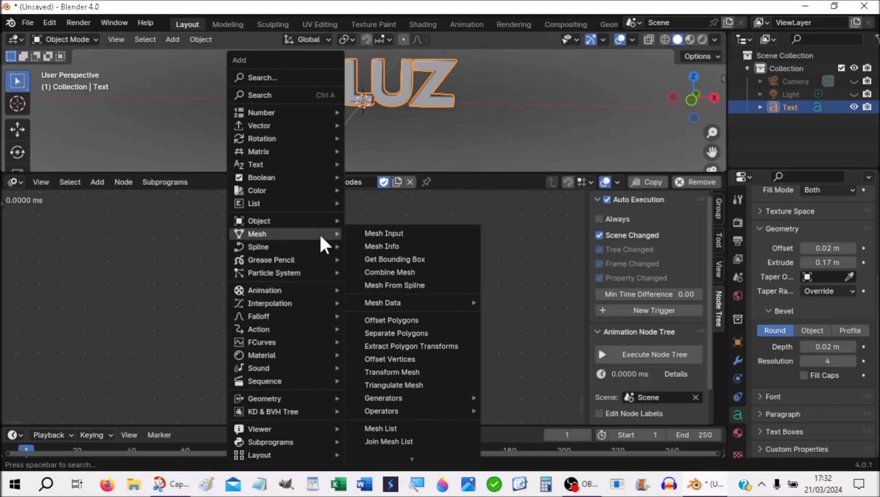
mouse_move(256, 164)
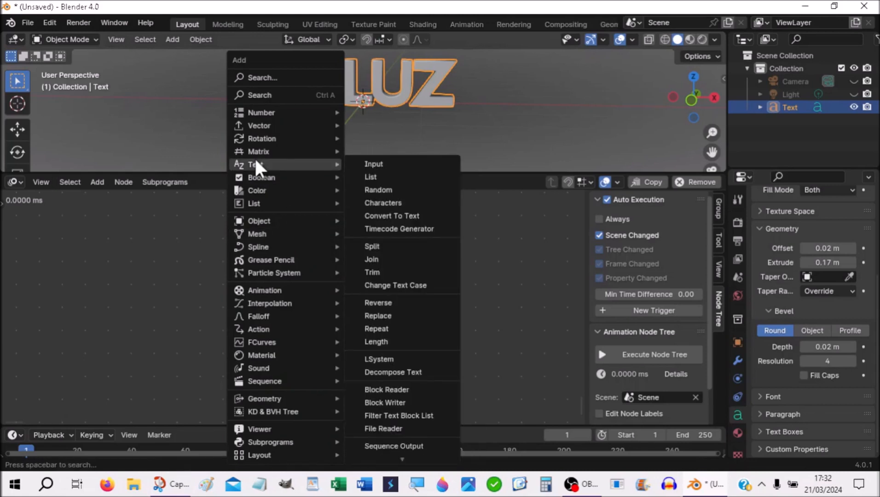
click(247, 77)
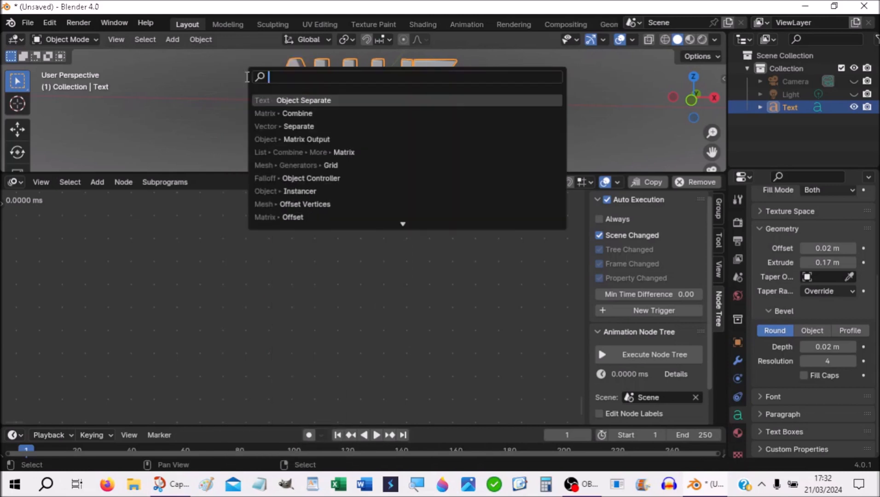
text(sep)
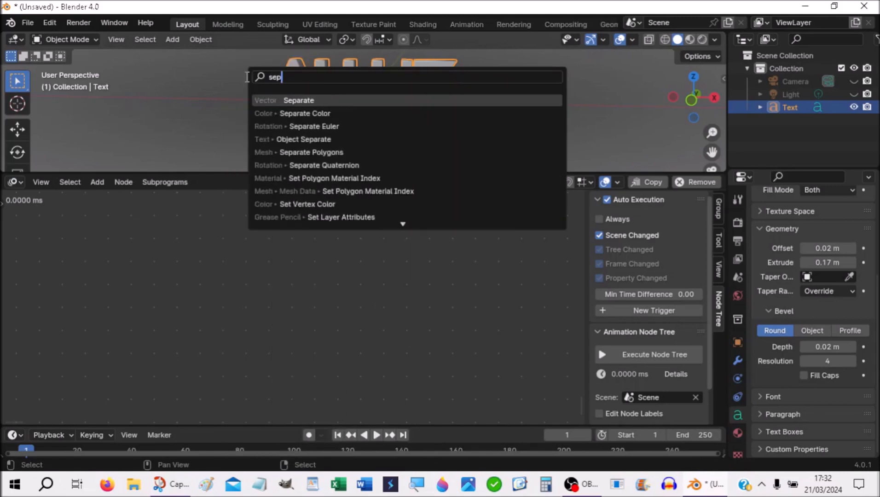
text(ara)
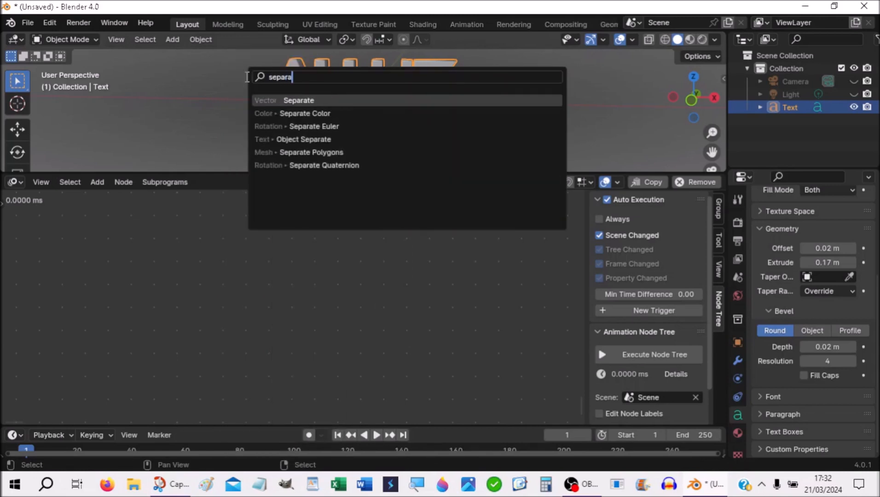
text(te text)
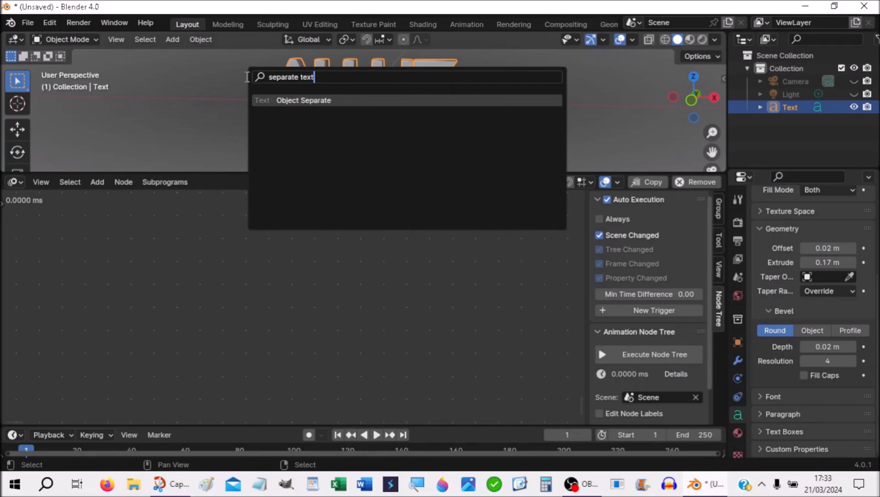
click(289, 100)
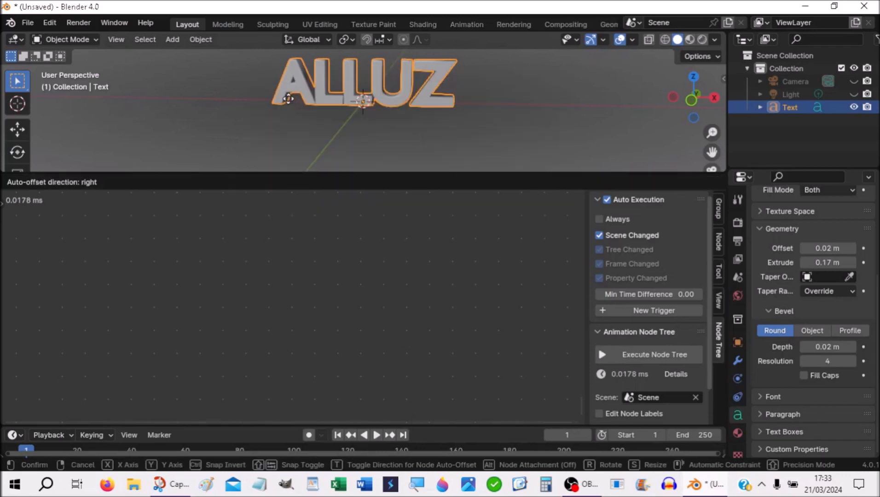
click(233, 269)
scroll(308, 281, up, 4)
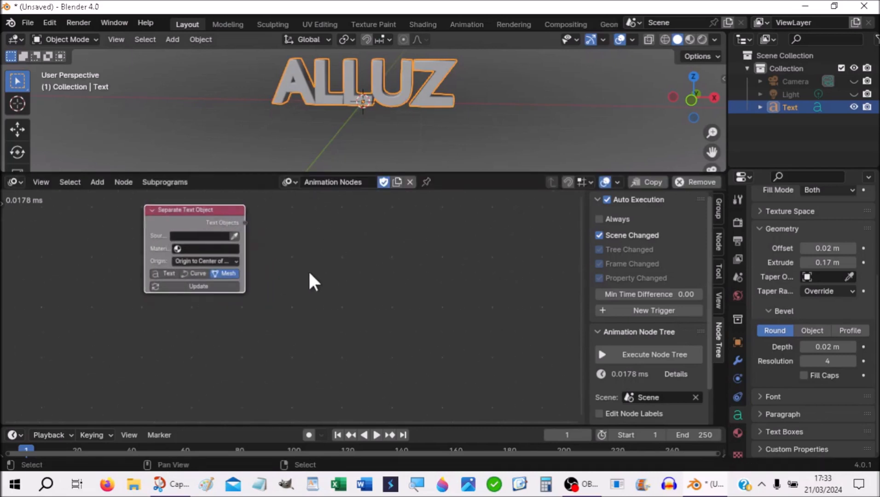
drag(188, 211, 193, 218)
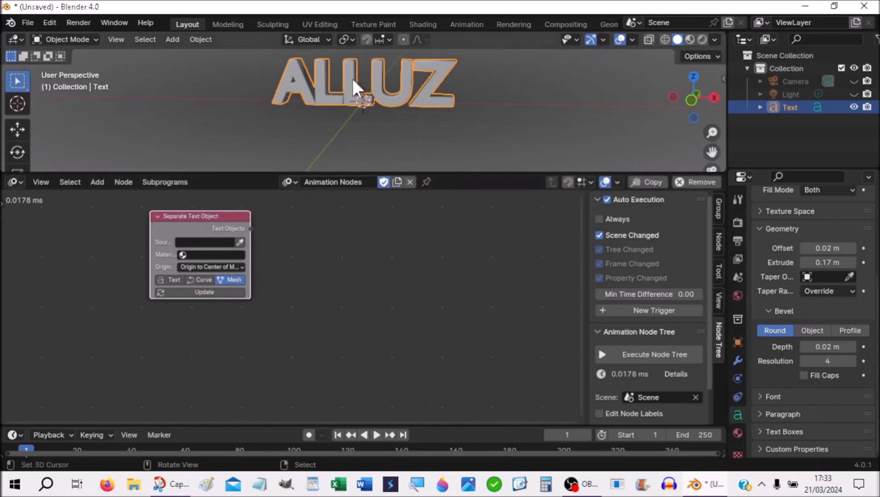
- Assign the text object as the source of the Separate Text Object node
click(216, 242)
click(258, 252)
click(239, 241)
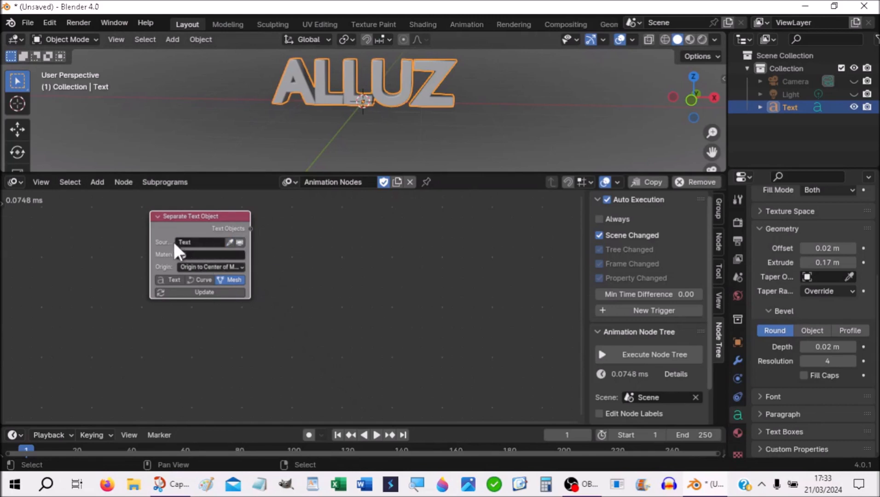
- Rename the text object to MonText and set it as the source of the Separate Text Object node
double_click(785, 108)
text(MonText)
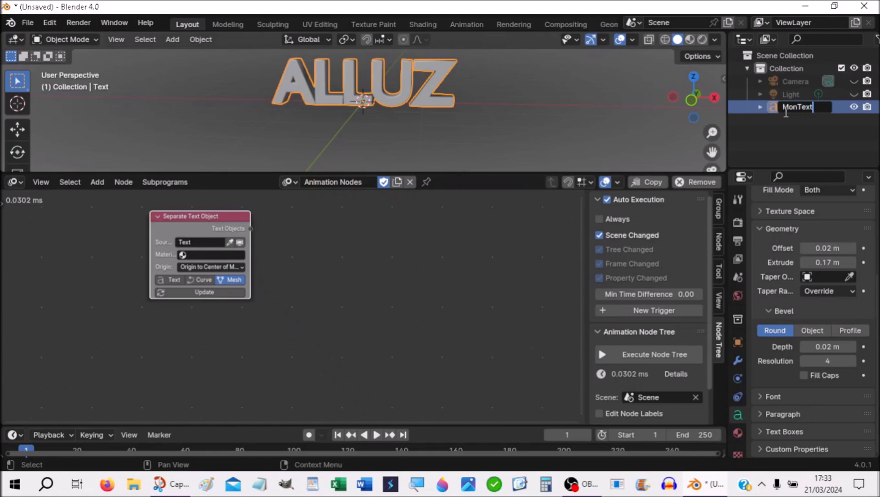
key(Return)
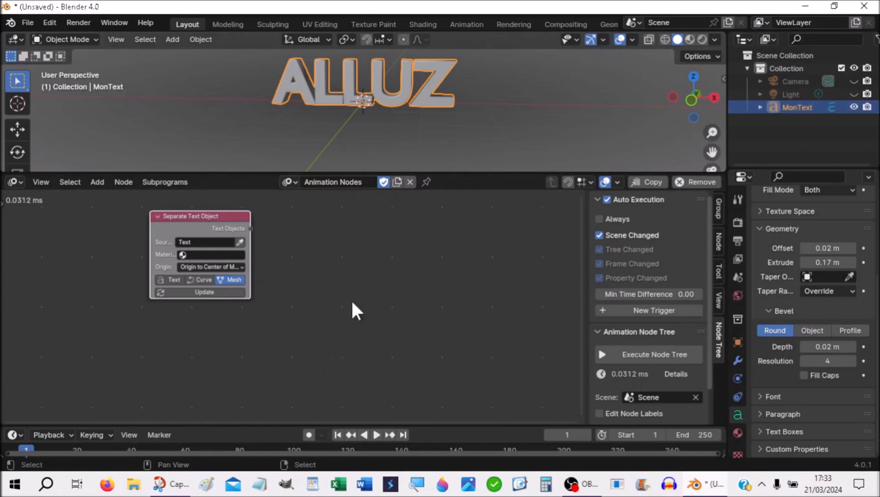
click(239, 243)
drag(190, 213, 115, 206)
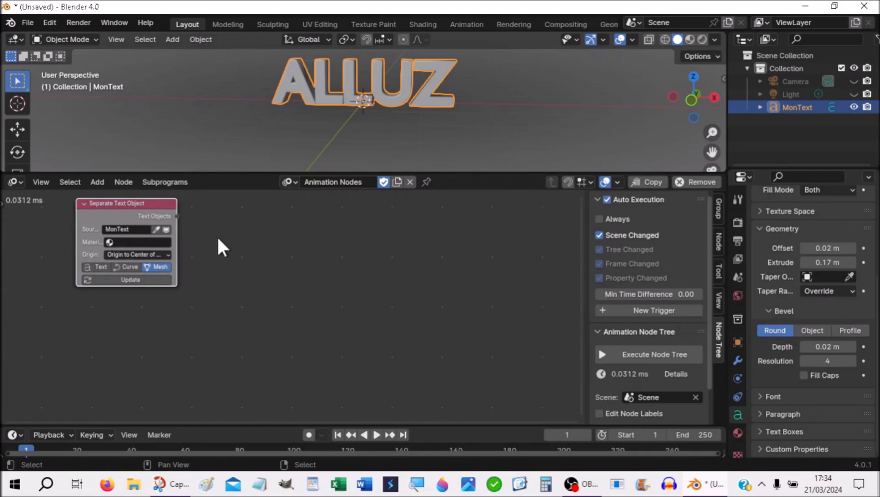
- Add an Object ID Key node and place it beside the Separate Text Object node
key(shift+a)
mouse_move(216, 235)
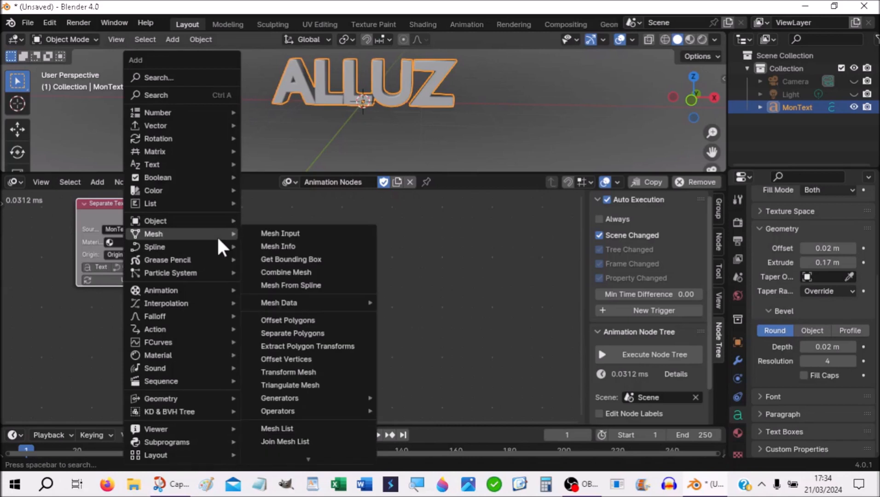
mouse_move(178, 220)
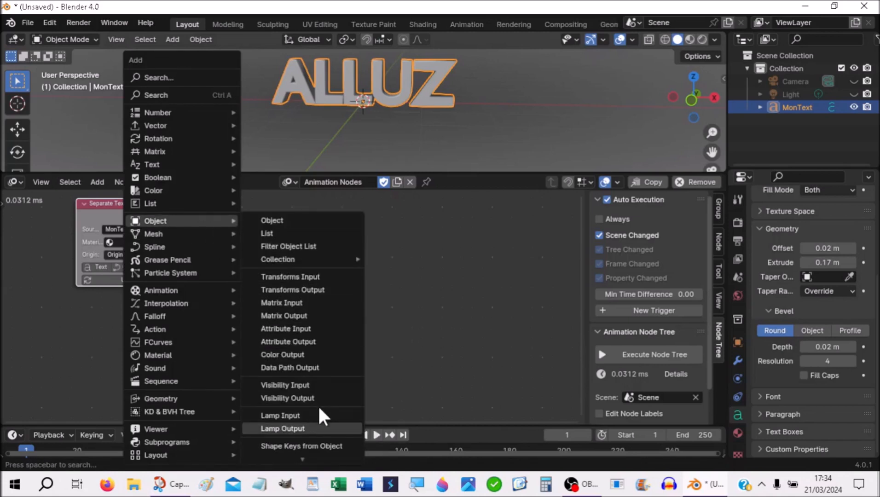
scroll(318, 404, down, 5)
scroll(318, 404, down, 5)
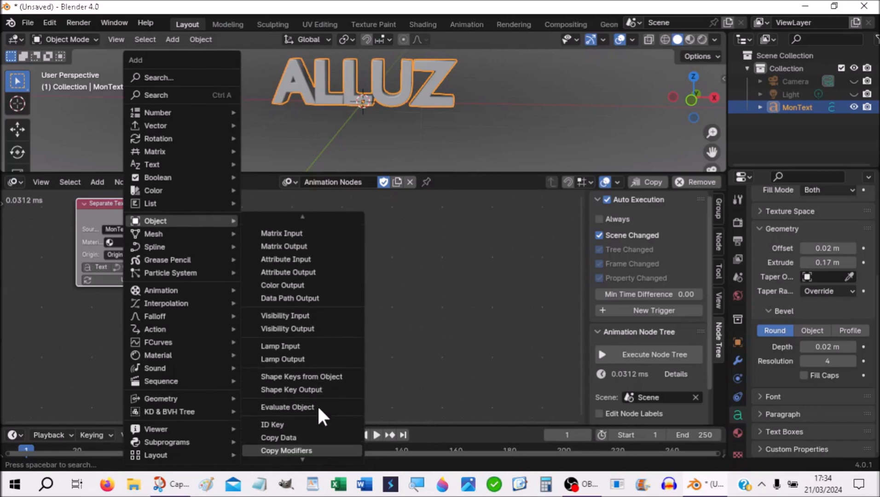
click(285, 399)
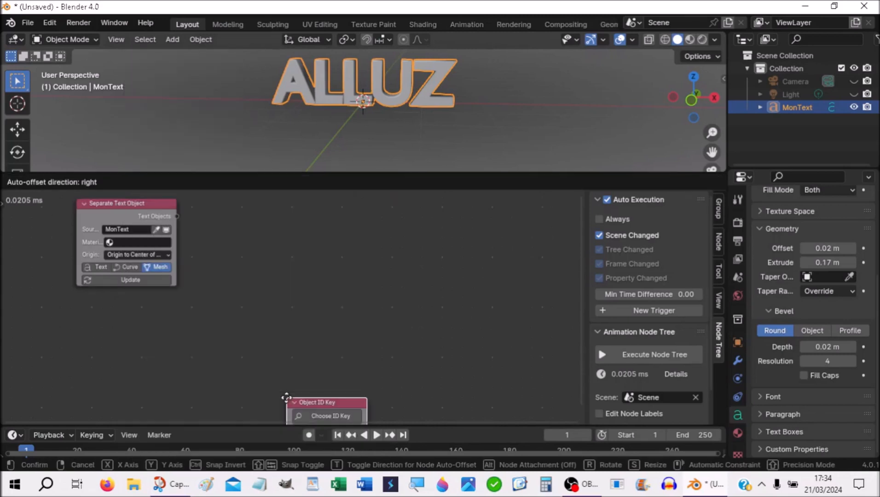
click(214, 238)
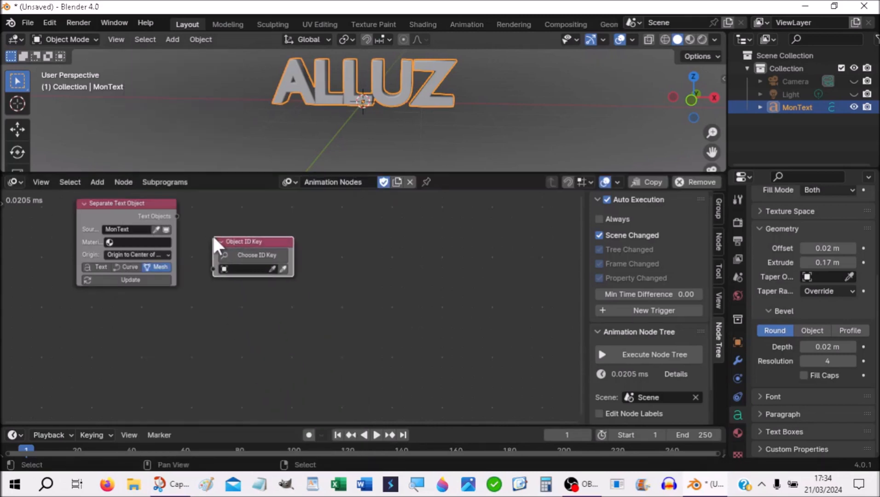
- Link the Text Objects output to the Object ID Key node and choose the Initial Transforms key
drag(179, 216, 213, 269)
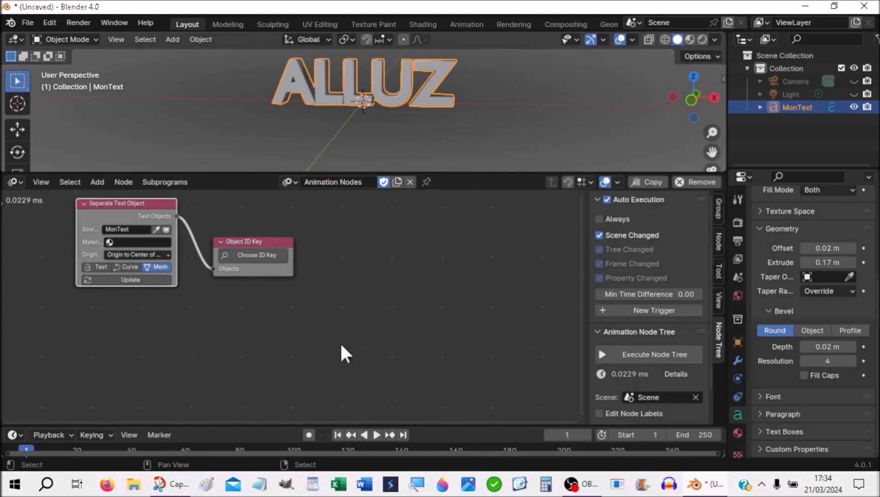
click(265, 255)
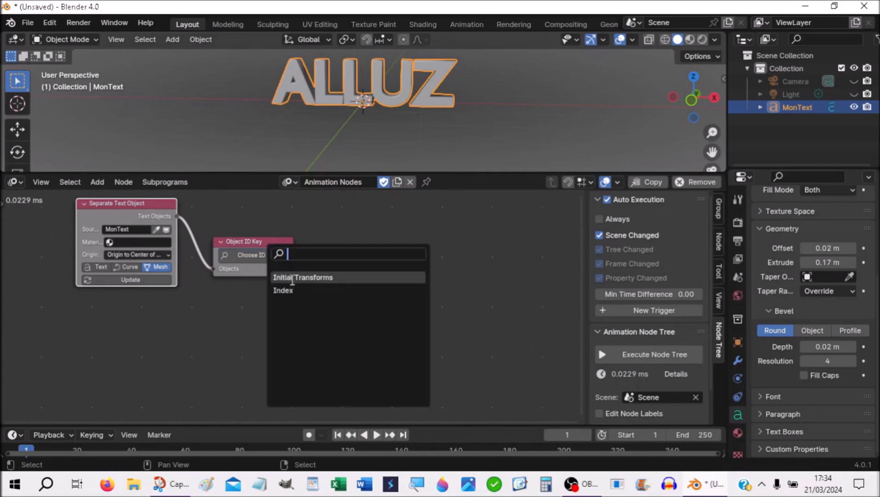
click(289, 277)
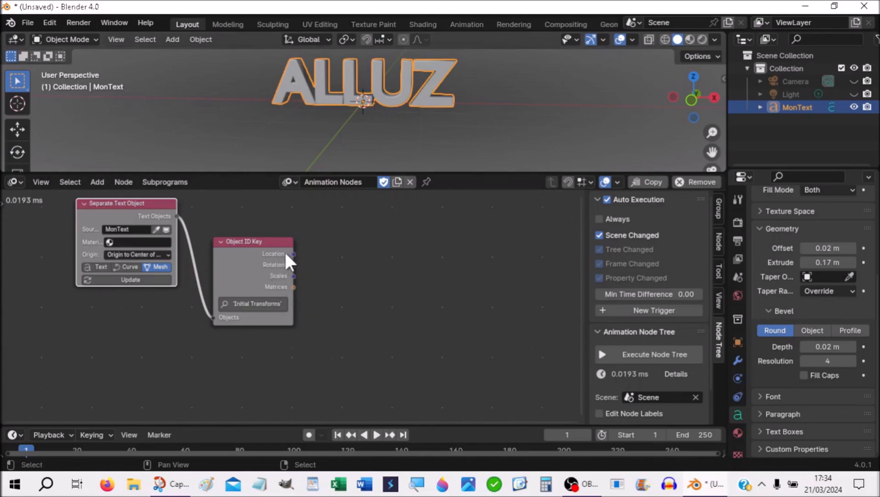
drag(245, 246, 236, 252)
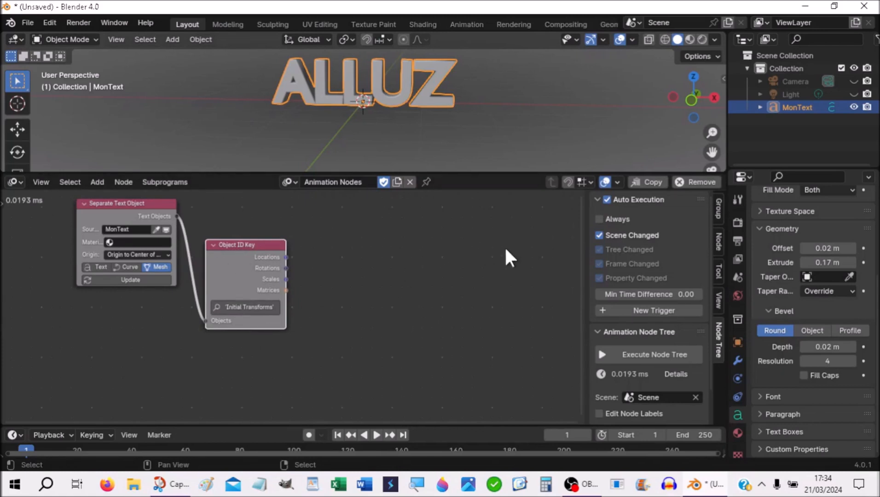
- Hide the node editor's sidebar and place an Object Matrix Output node well beyond the Object ID Key node
key(n)
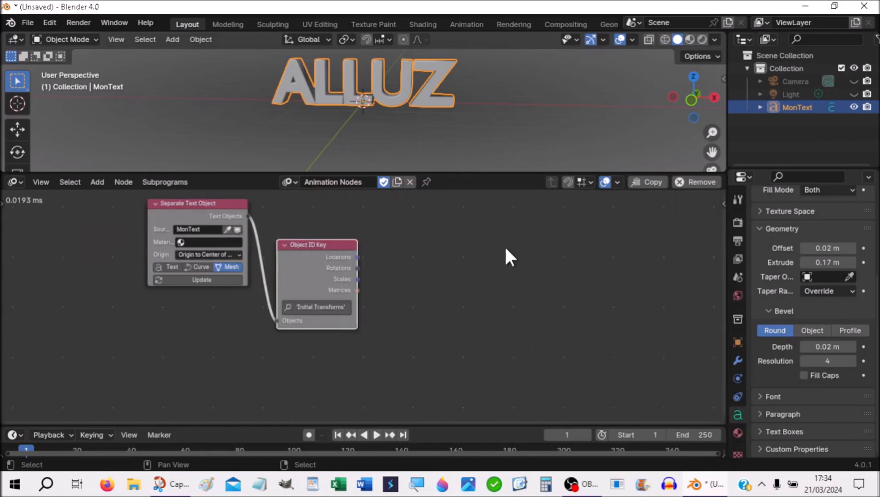
middle_drag(508, 254, 431, 262)
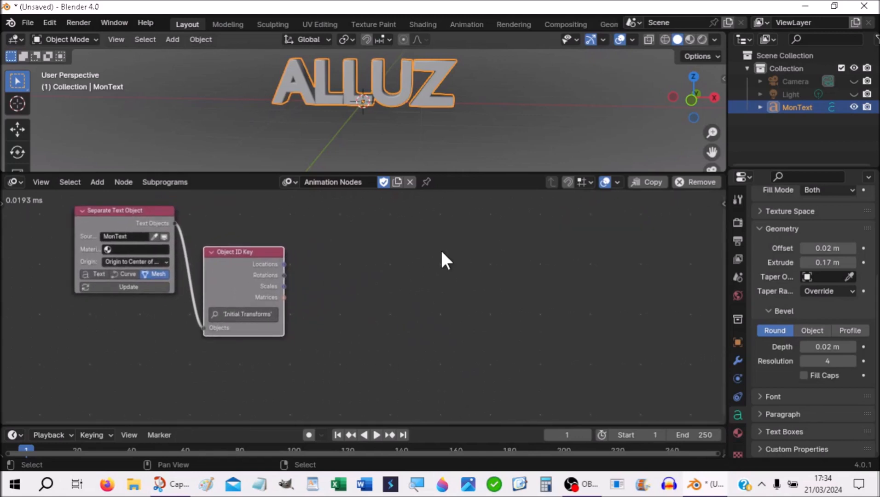
key(shift+a)
mouse_move(442, 252)
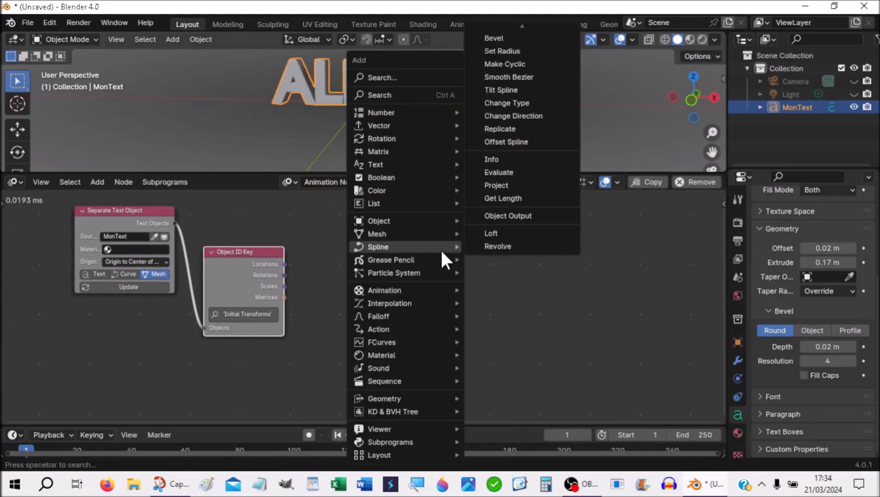
mouse_move(387, 155)
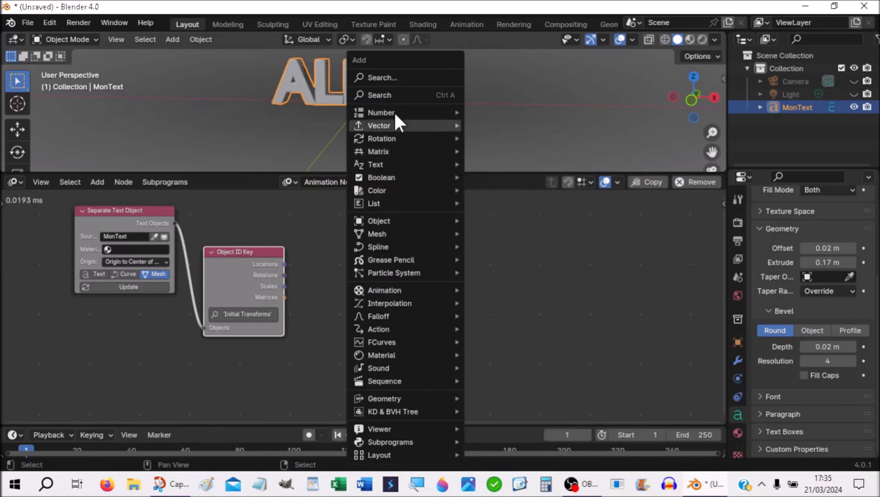
mouse_move(395, 204)
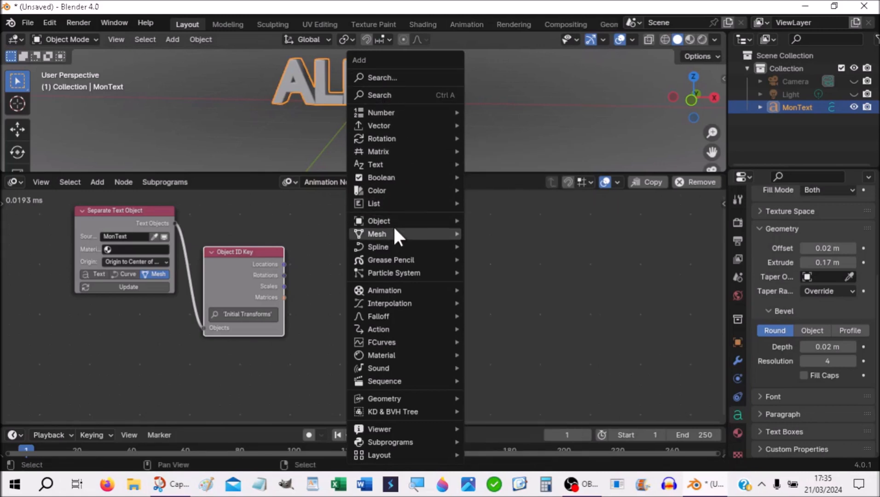
mouse_move(387, 220)
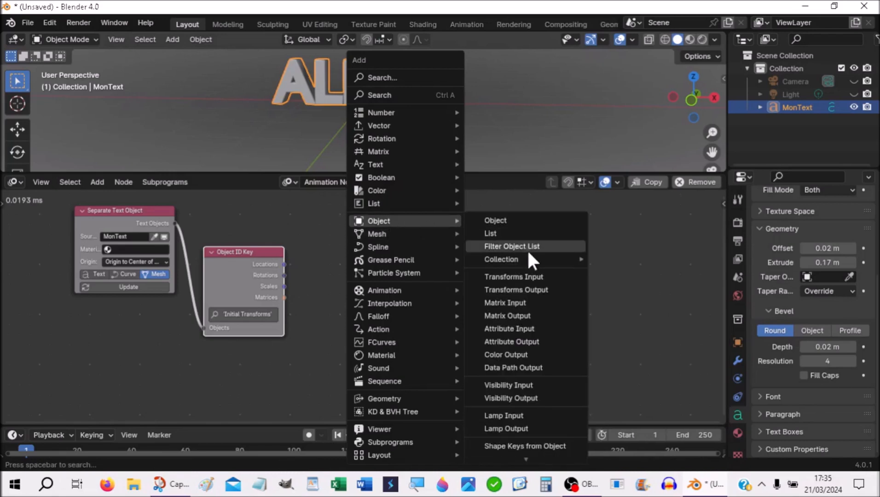
click(526, 316)
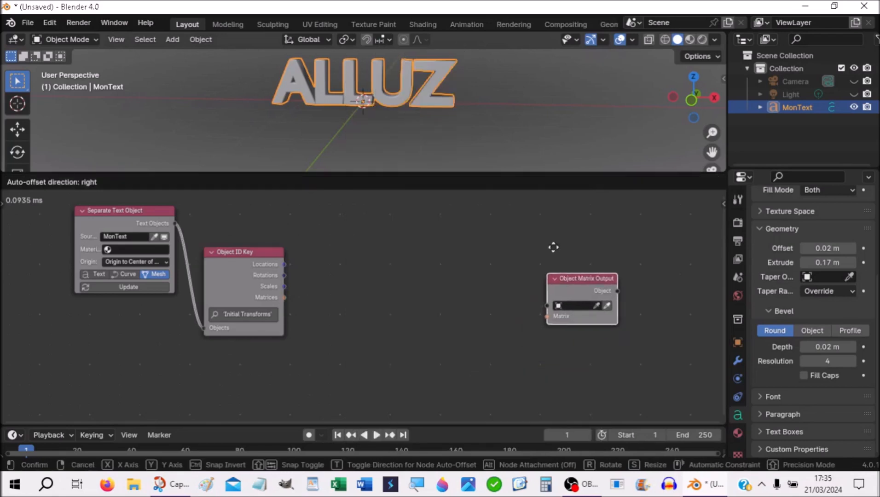
click(573, 251)
drag(592, 221, 567, 248)
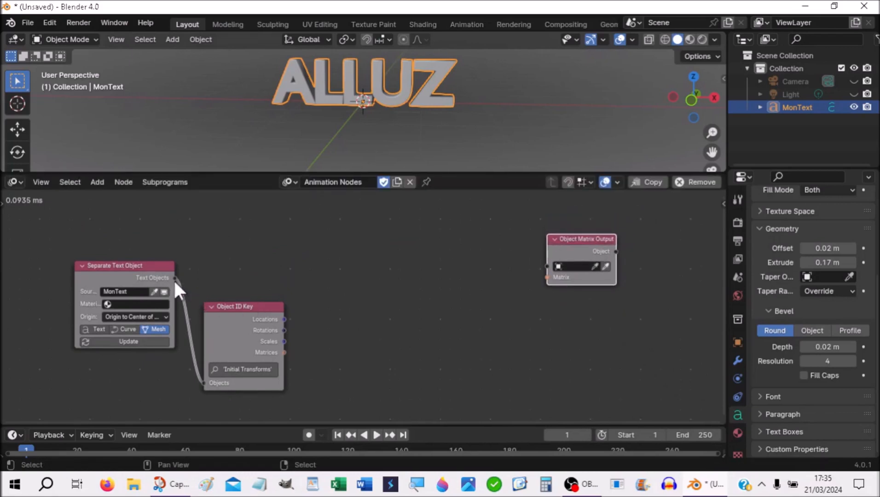
- Link the Text Objects output to the Object Matrix Output node's object input and shift that node slightly farther out
drag(175, 278, 553, 267)
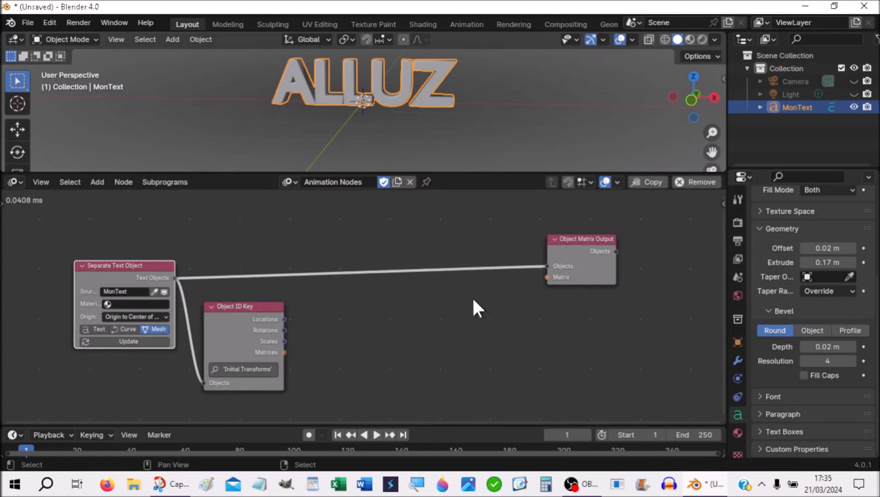
drag(601, 243, 619, 259)
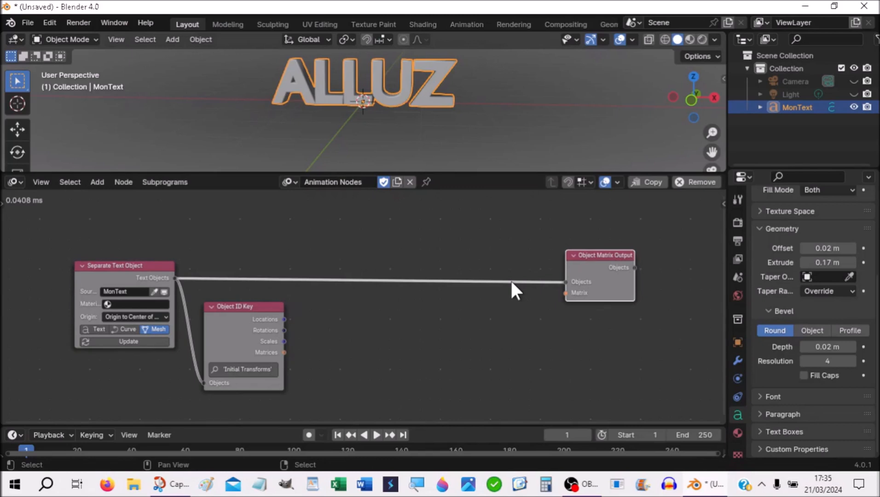
scroll(432, 105, down, 4)
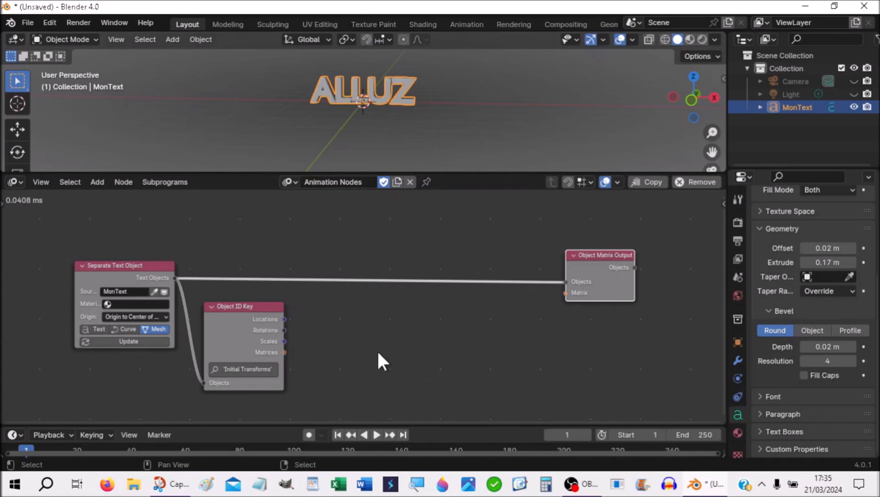
- Add an Offset Matrix node between the Object ID Key and Object Matrix Output nodes
key(shift+a)
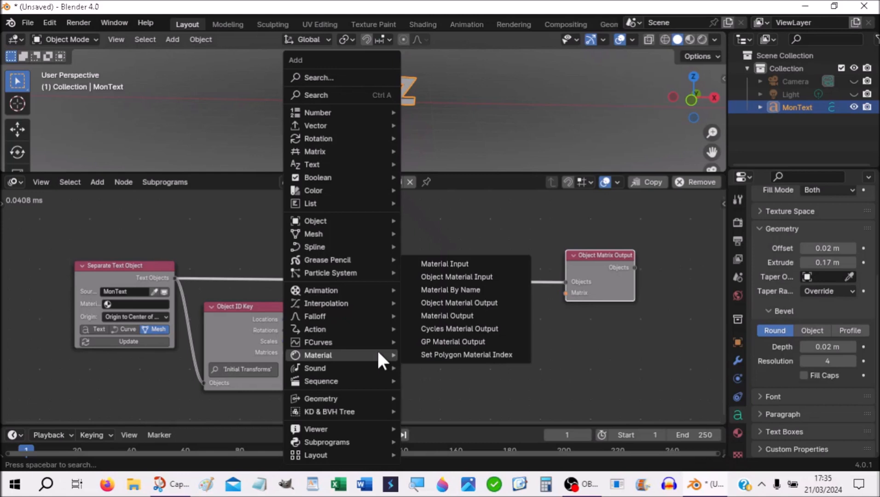
mouse_move(330, 159)
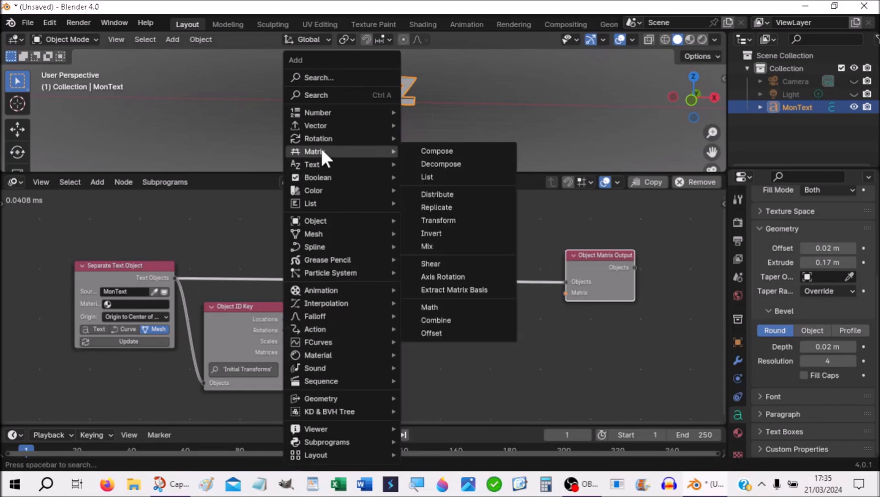
click(440, 329)
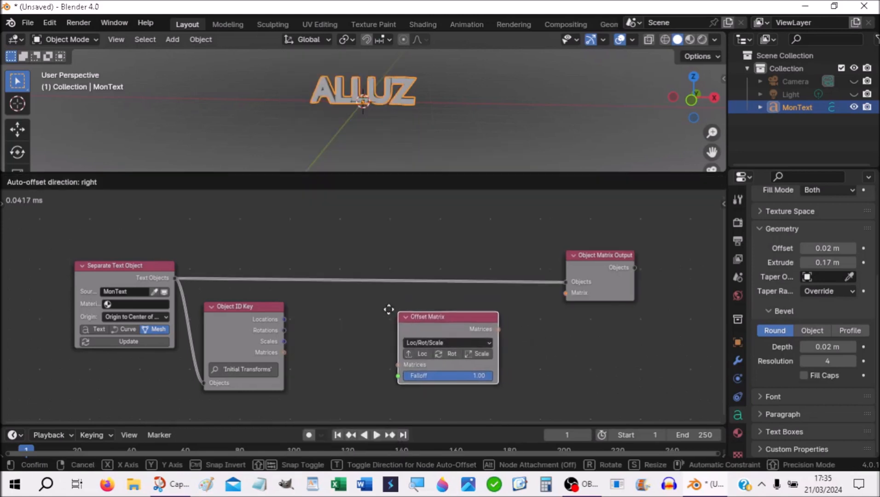
click(362, 301)
middle_drag(500, 357, 465, 309)
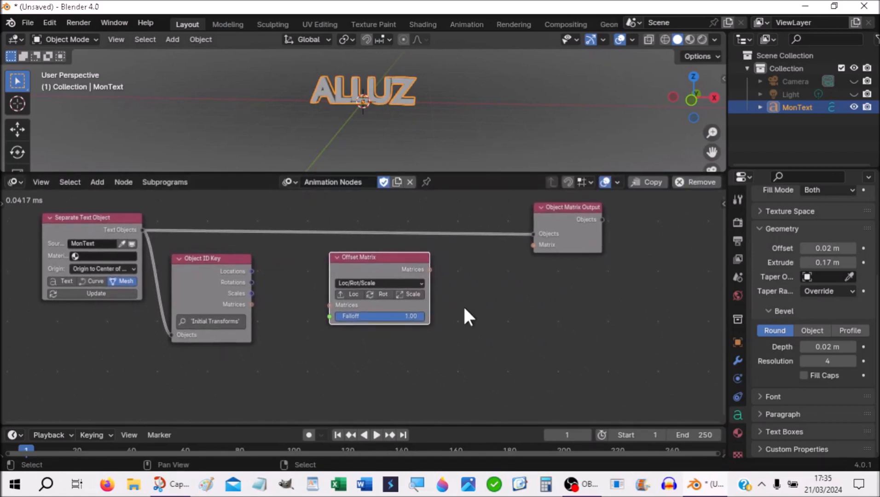
- Enable location offset on the Offset Matrix node and set its Y translation to 10
click(343, 294)
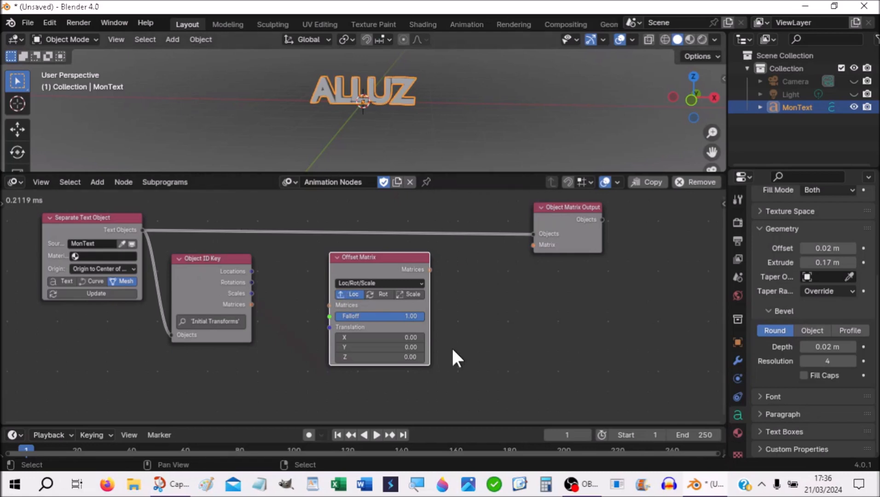
click(404, 348)
text(10)
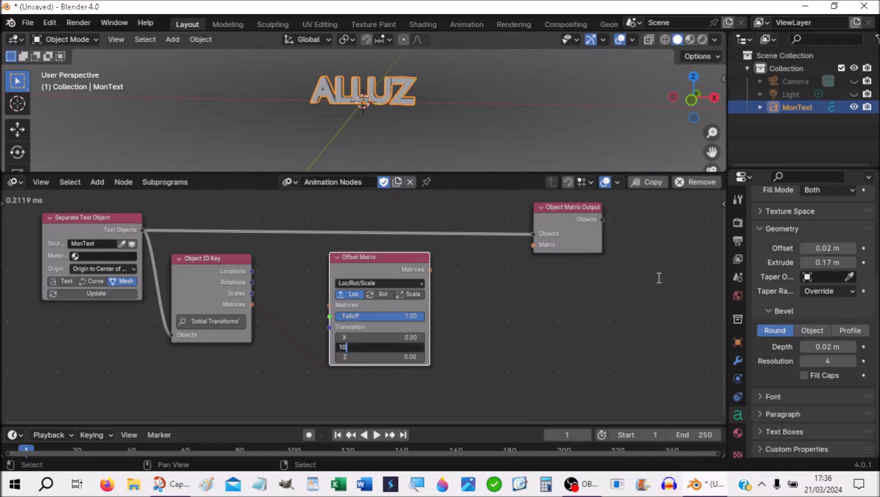
key(Return)
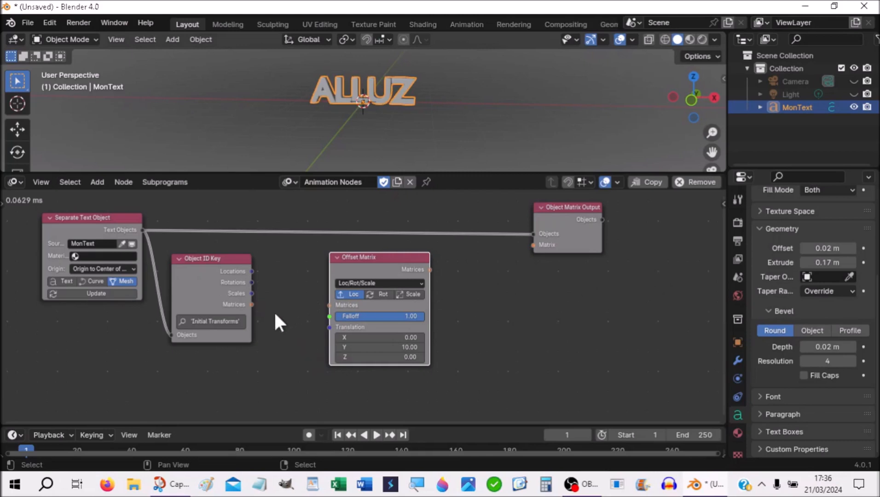
- Link the Object ID Key's Matrices through the Offset Matrix node into the Object Matrix Output node
drag(252, 304, 331, 306)
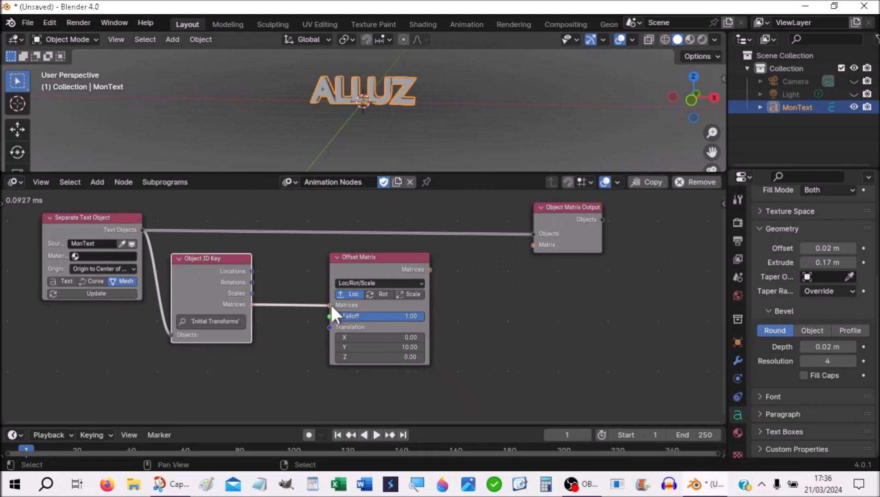
drag(373, 262, 340, 279)
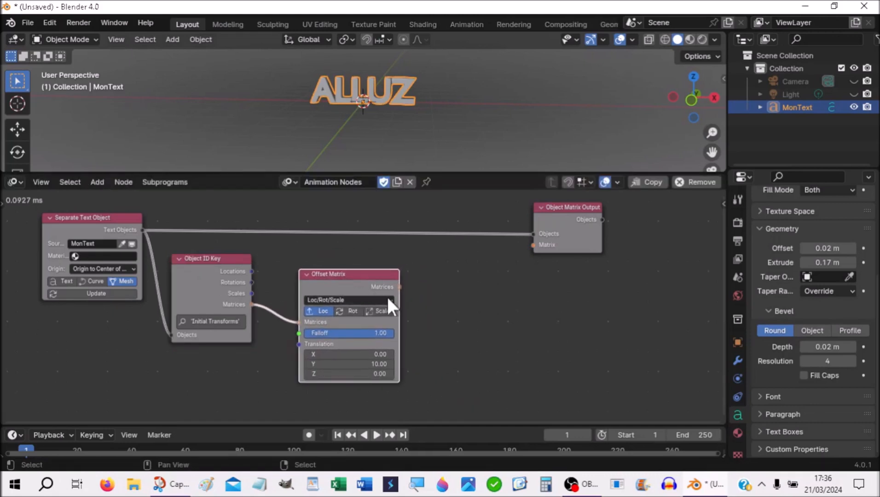
drag(400, 286, 534, 245)
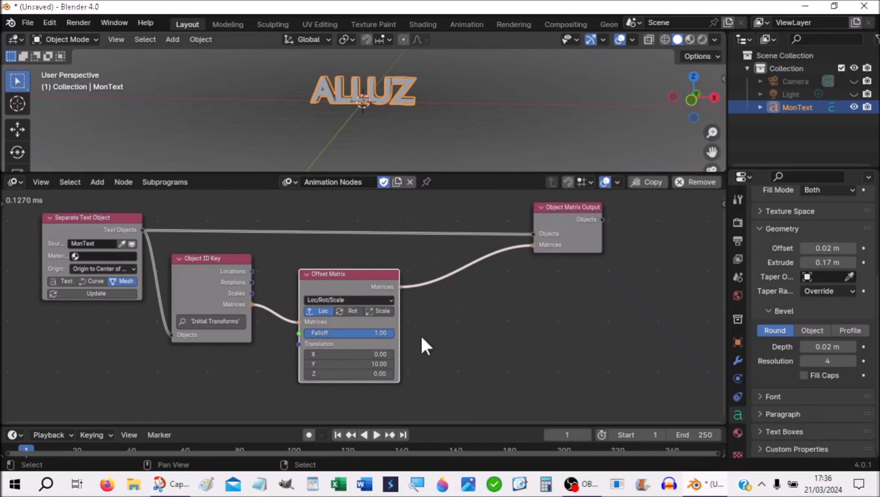
mouse_move(377, 333)
mouse_down()
mouse_move(308, 333)
mouse_move(379, 333)
mouse_up()
- Insert a second Offset Matrix node between the first Offset Matrix and the Object Matrix Output, and enable its rotation offset
middle_drag(480, 366, 481, 330)
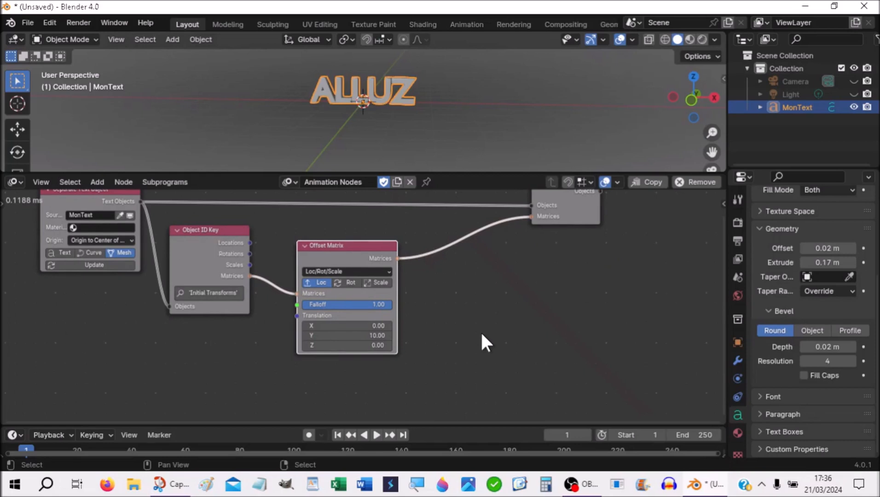
key(shift)
key(shift+a)
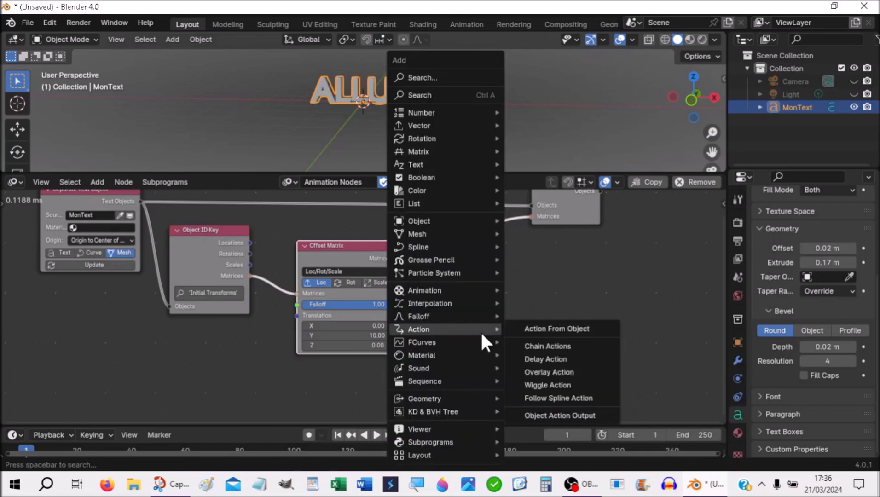
mouse_move(427, 221)
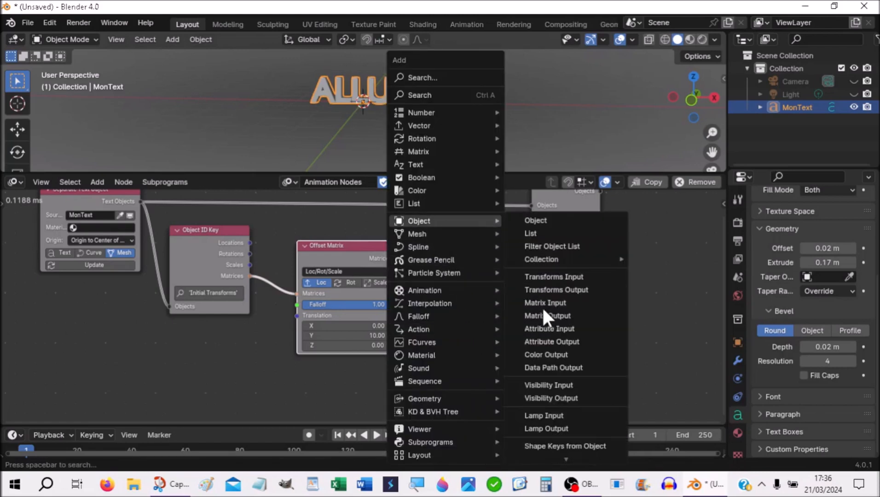
mouse_move(568, 456)
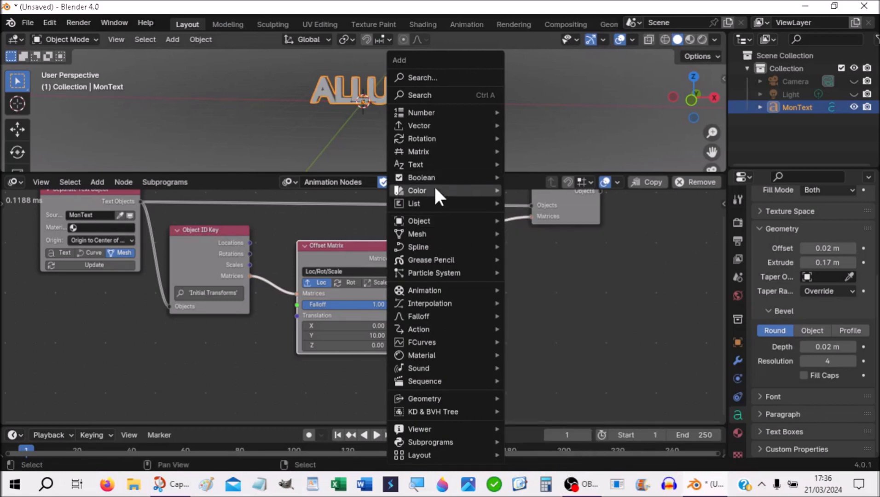
mouse_move(421, 153)
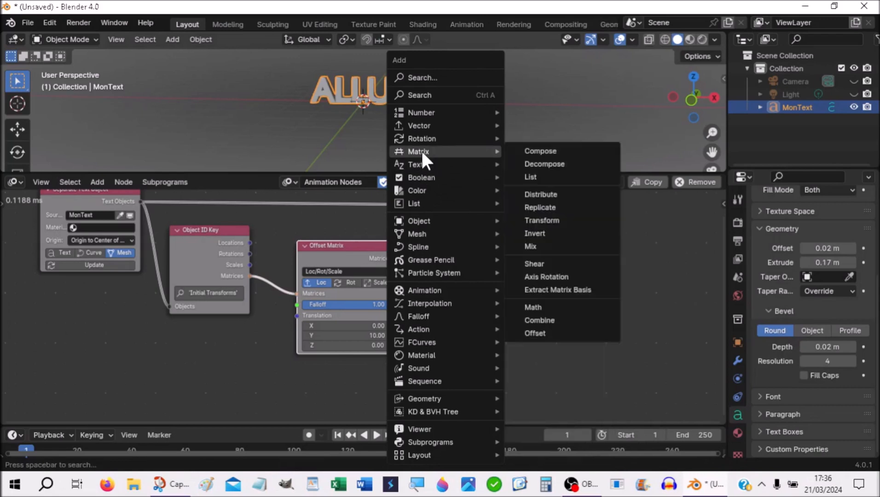
click(547, 332)
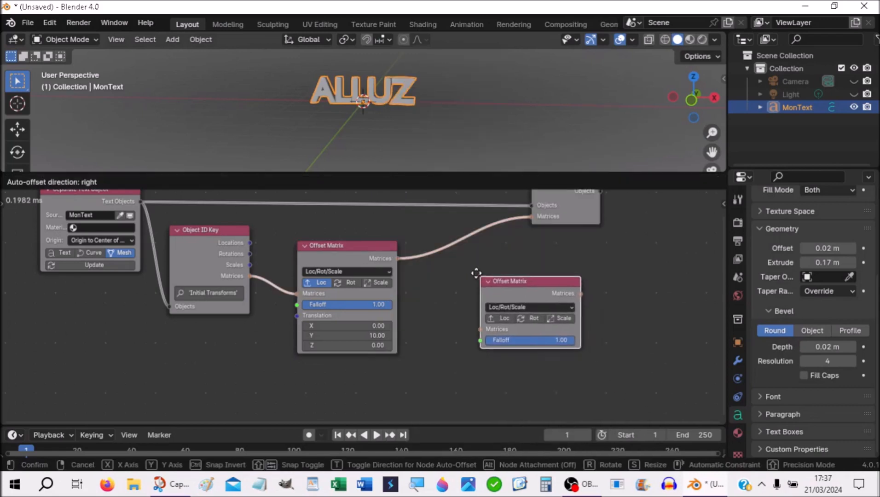
click(467, 248)
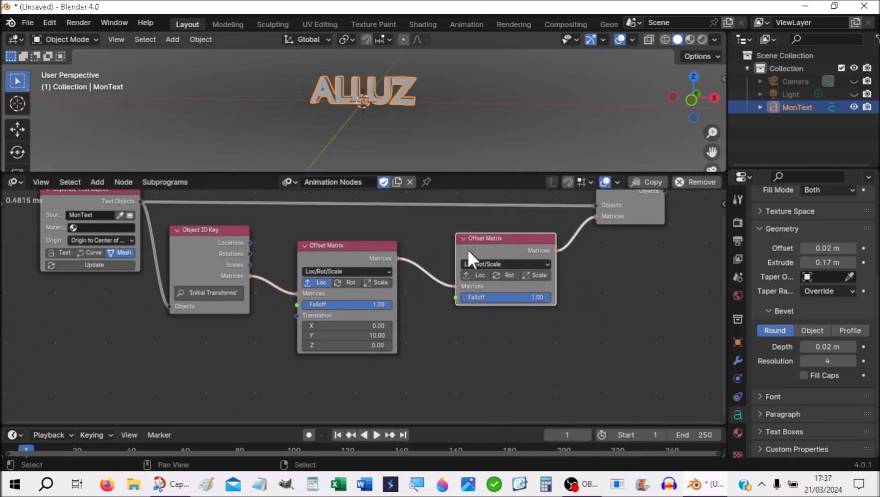
click(510, 275)
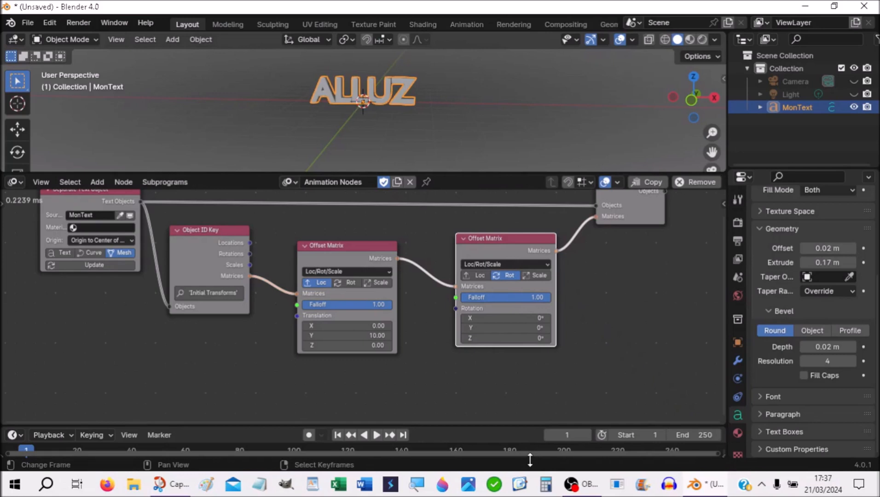
- Add a Time Info node below the Separate Text Object node
middle_drag(480, 421, 469, 402)
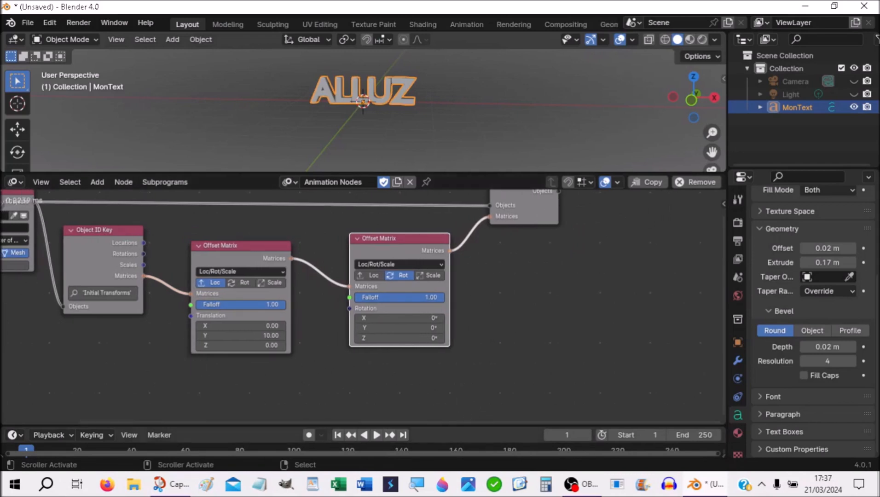
middle_drag(315, 401, 435, 395)
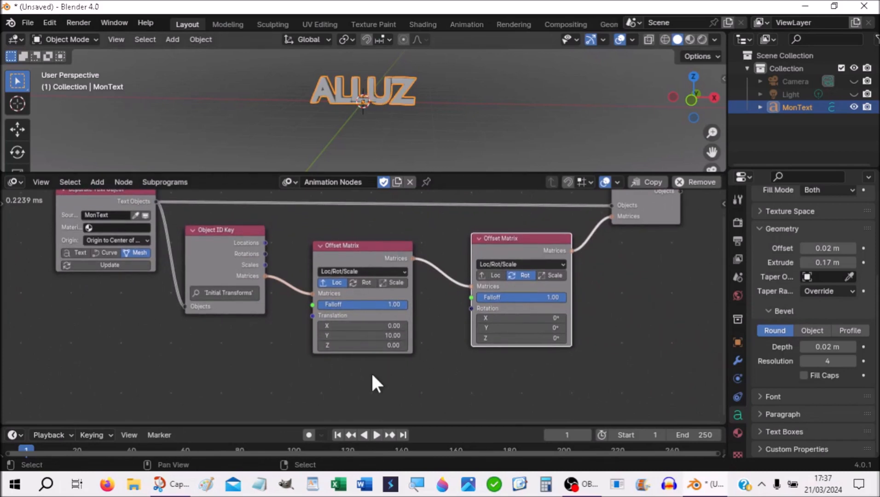
click(186, 363)
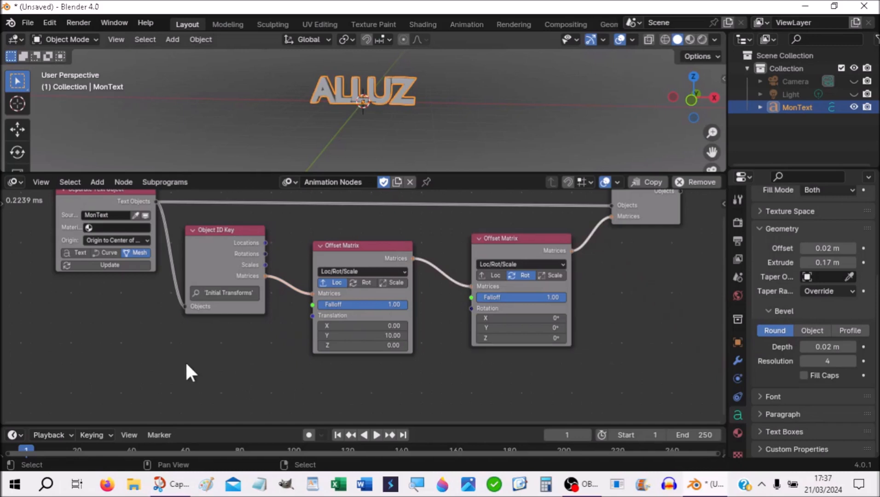
key(shift+a)
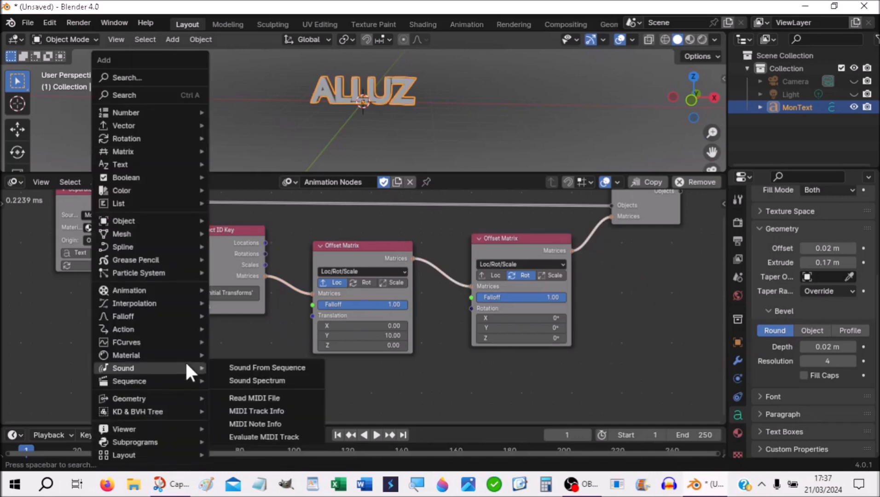
mouse_move(129, 291)
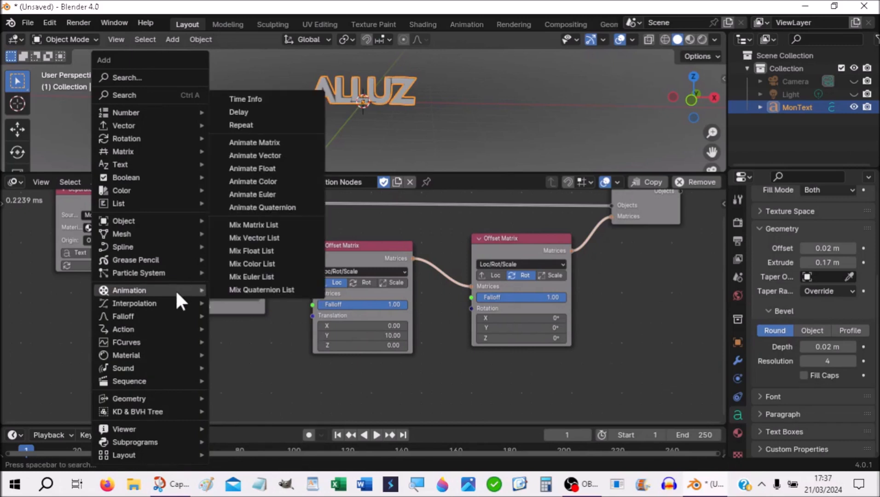
click(247, 100)
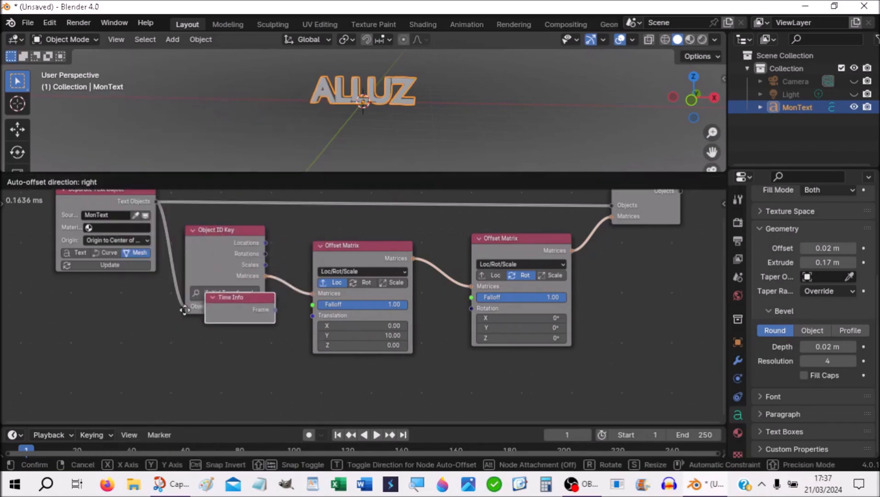
click(83, 339)
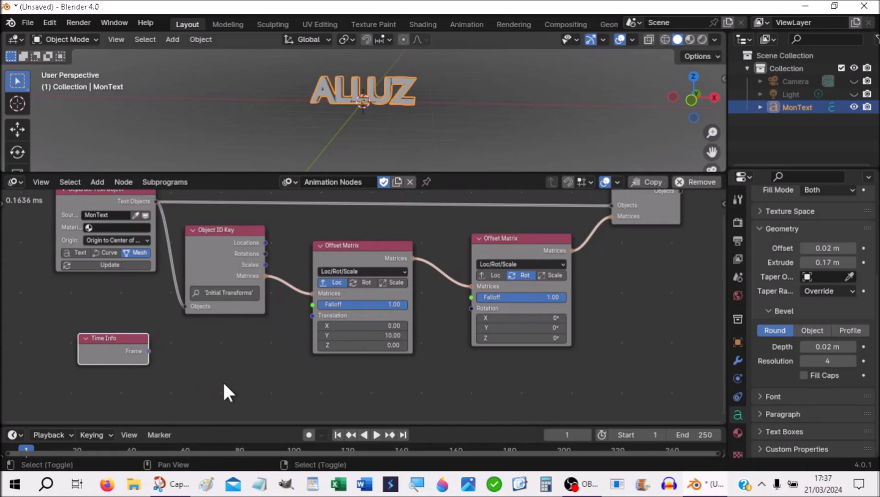
- Add a Delay Falloff node between the Time Info node and the first Offset Matrix, below the Object ID Key
key(shift+a)
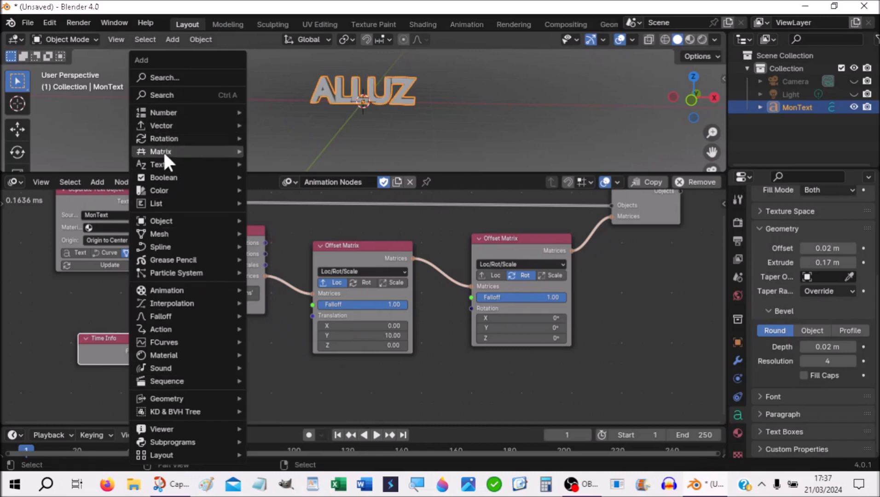
mouse_move(171, 305)
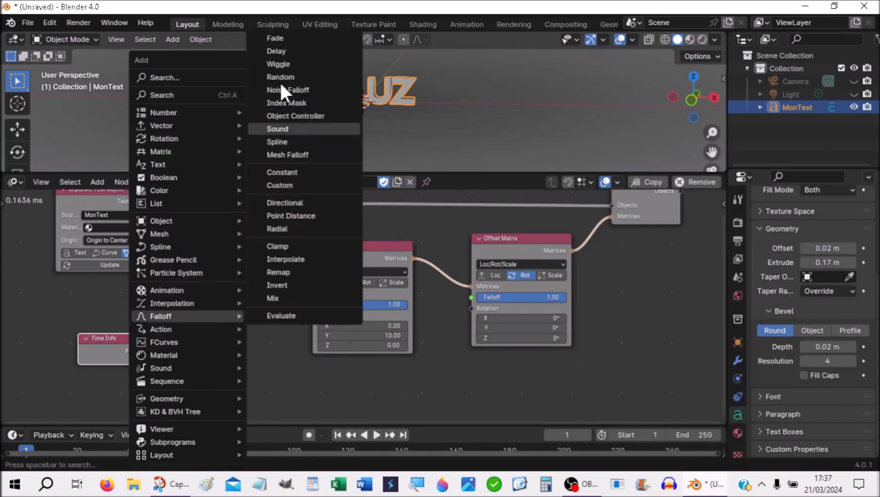
click(276, 50)
click(206, 331)
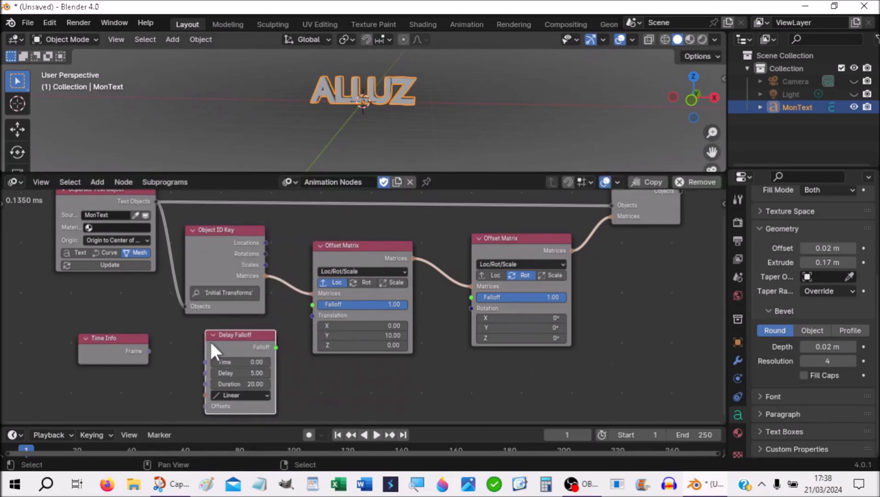
- Set the Delay Falloff node's time to 20 and its delay to 30
click(232, 363)
text(20)
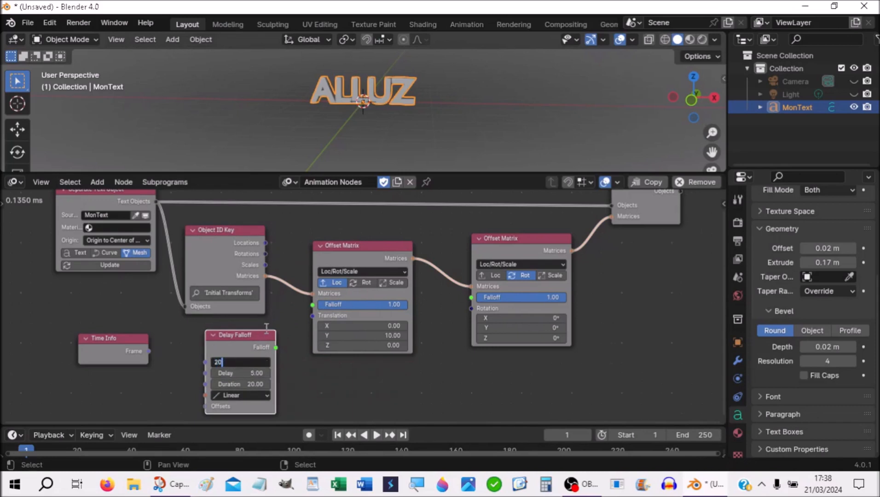
key(Return)
click(258, 374)
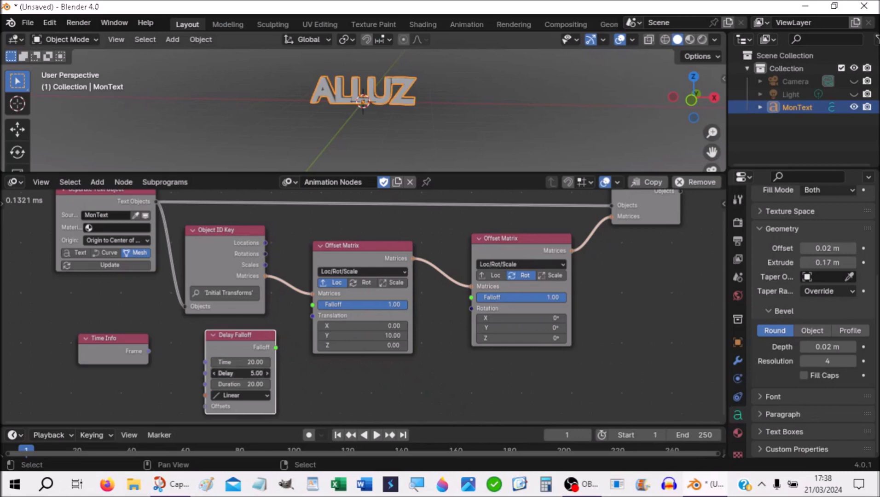
text(30)
key(Return)
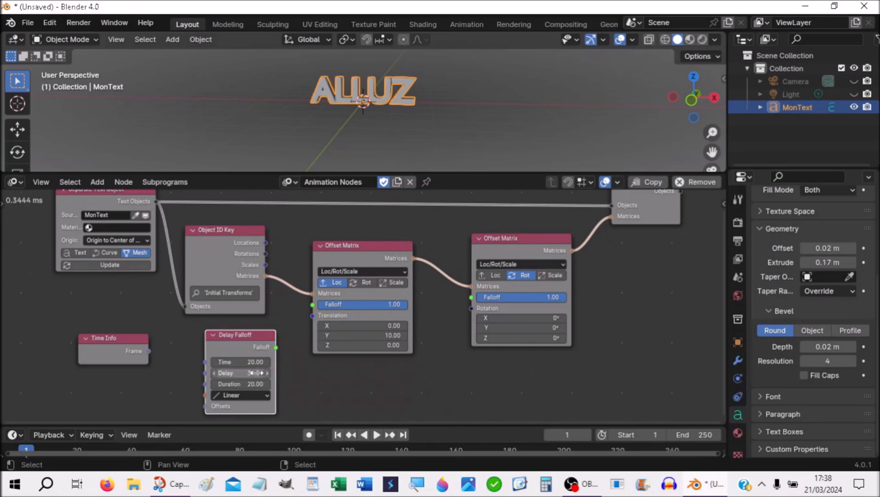
- Link the Time Info Frame output to the Delay Falloff's Time input and set its delay to 20 and duration to 30
drag(148, 350, 201, 362)
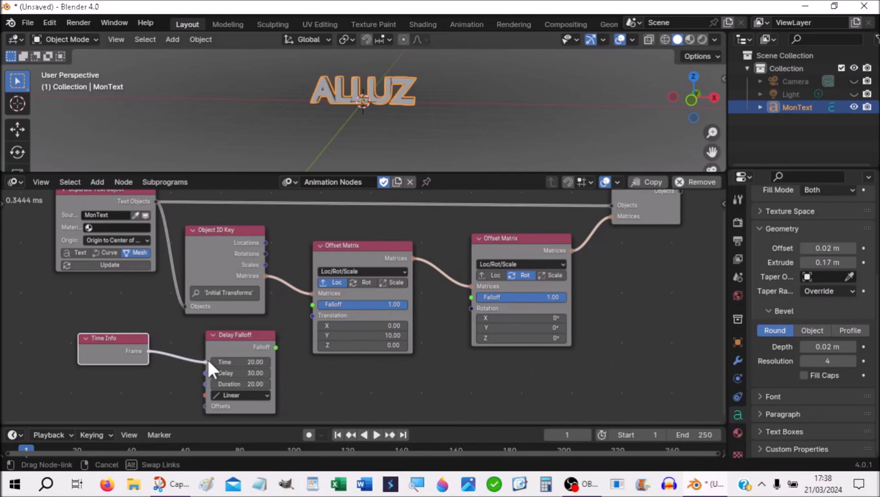
drag(208, 362, 208, 362)
click(255, 374)
text(20)
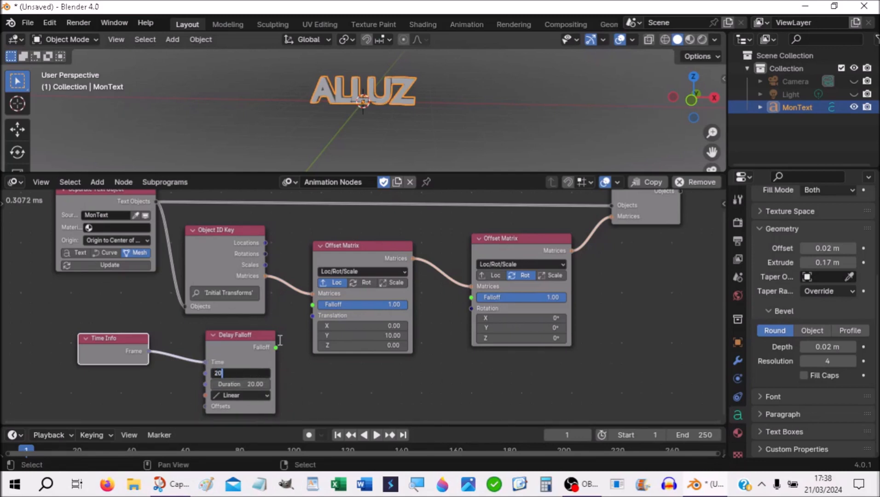
key(Return)
click(250, 385)
text(10)
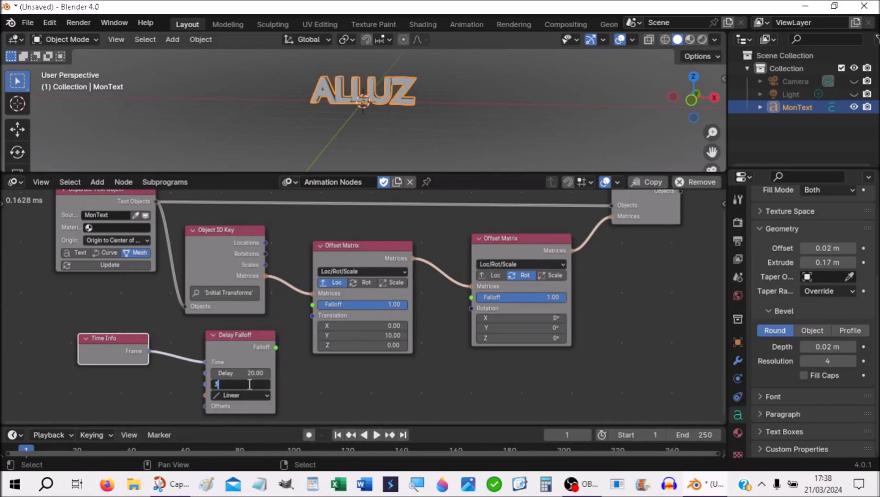
key(Return)
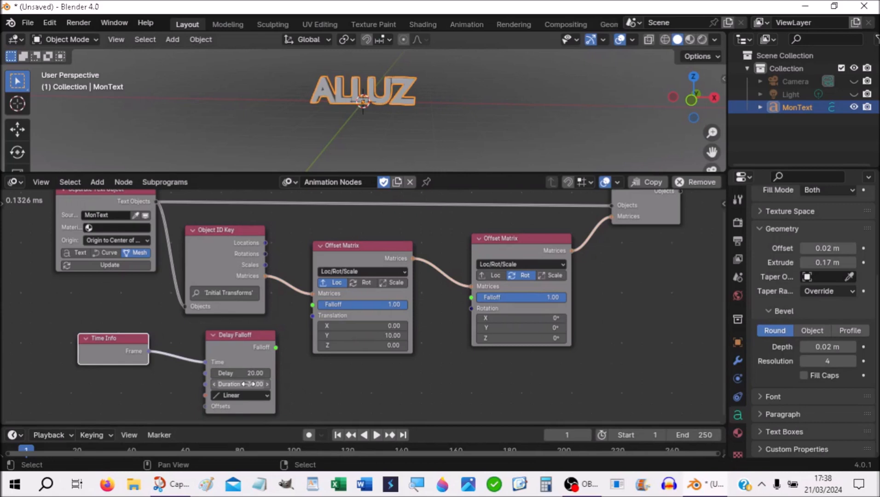
- Set the Delay Falloff interpolation to Back and link its Falloff output to the first Offset Matrix's Falloff input
click(237, 397)
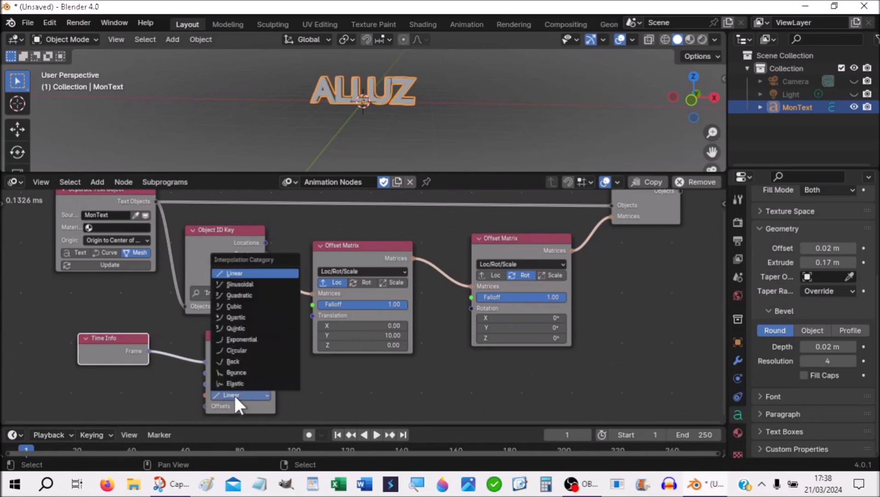
click(232, 362)
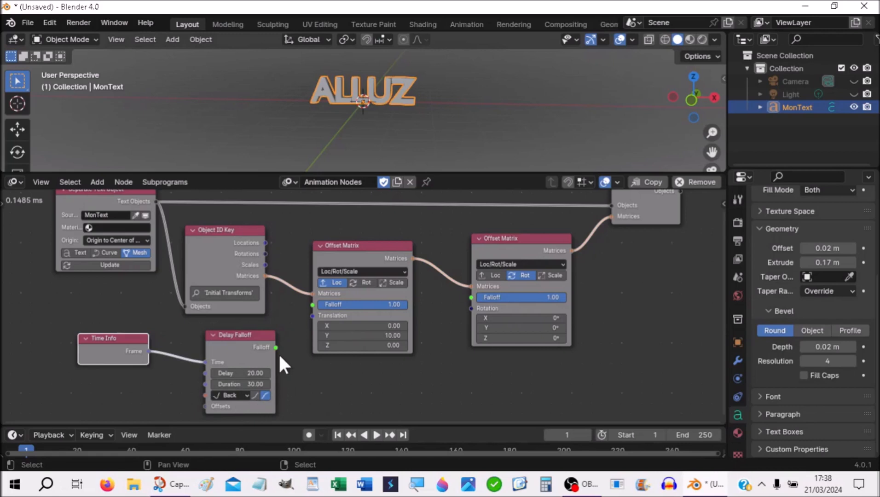
drag(276, 348, 317, 303)
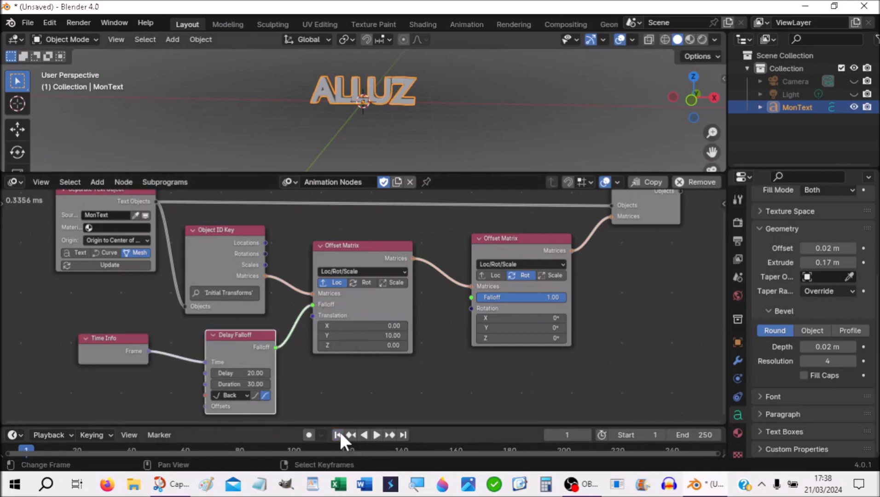
- Update the Separate Text Object node from frame 1 and play the animation to check the letters' delayed movement
click(377, 435)
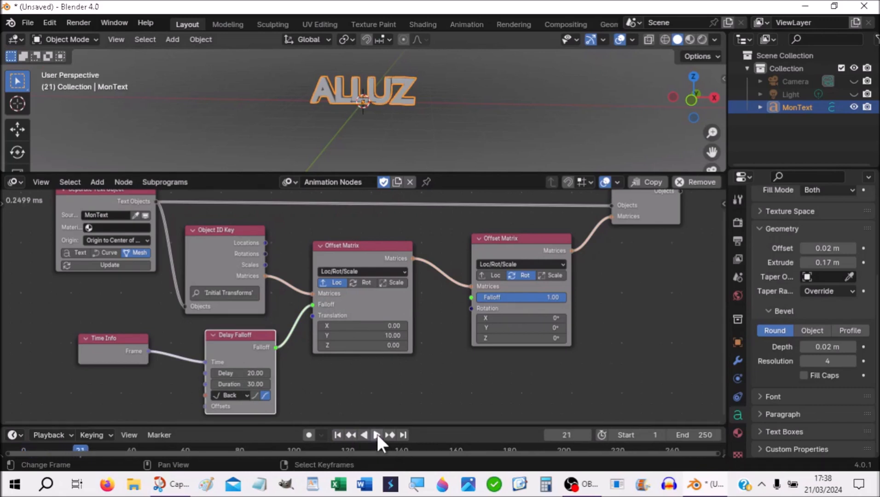
click(335, 434)
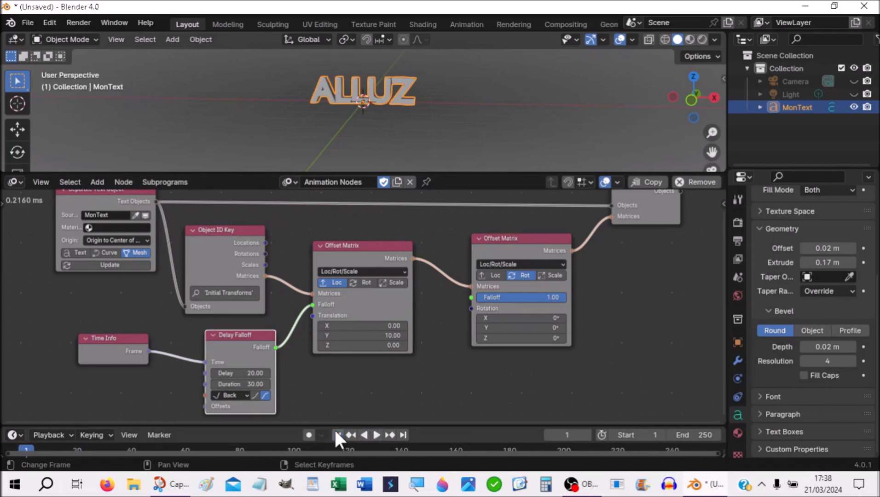
click(107, 265)
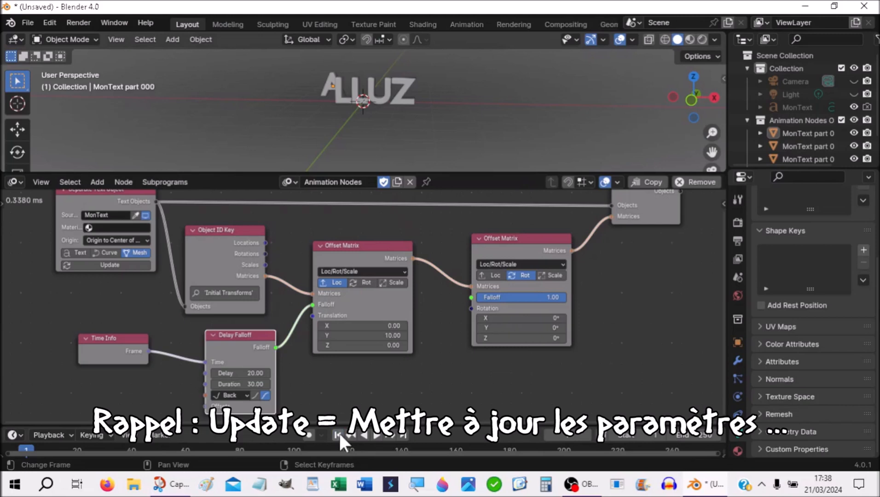
click(376, 434)
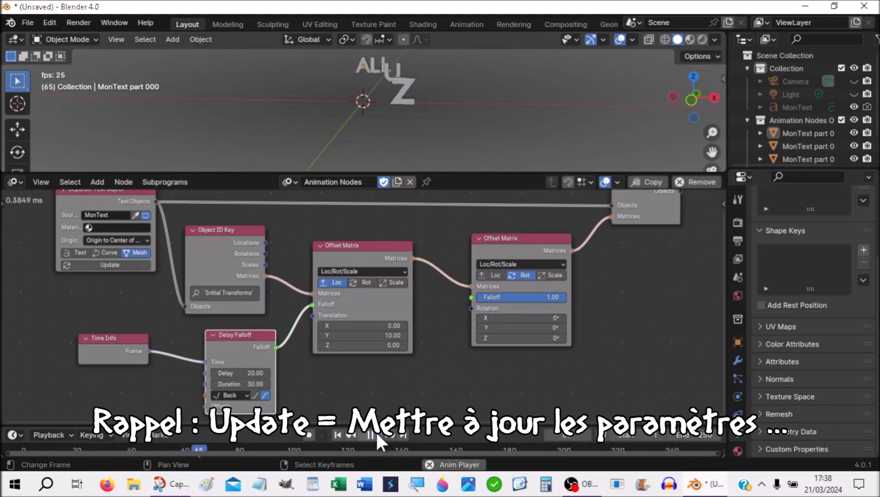
click(376, 431)
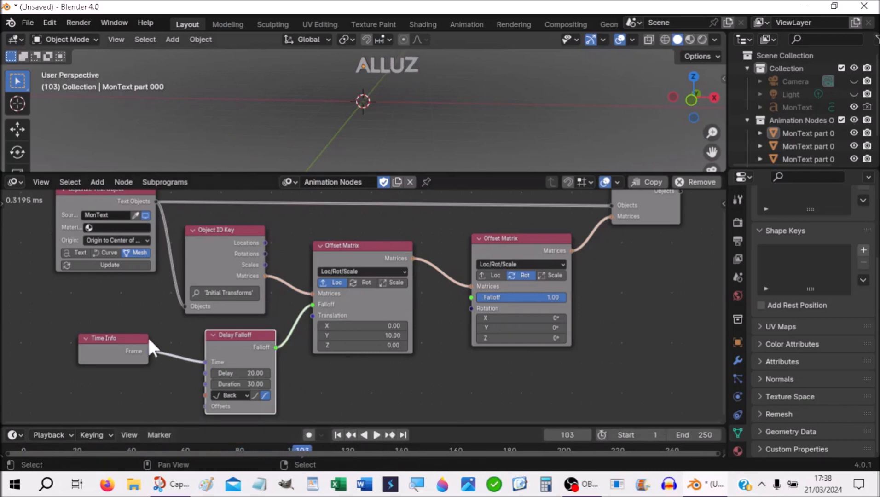
- Make room beside the Time Info and Delay Falloff nodes and insert an Invert Falloff node between Delay Falloff and the first Offset Matrix
drag(115, 338, 62, 332)
drag(229, 341, 161, 338)
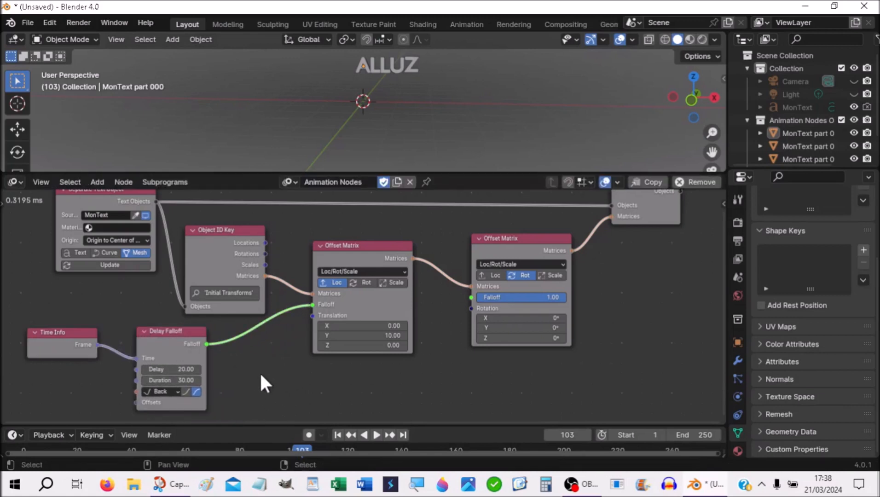
key(shift+a)
mouse_move(260, 381)
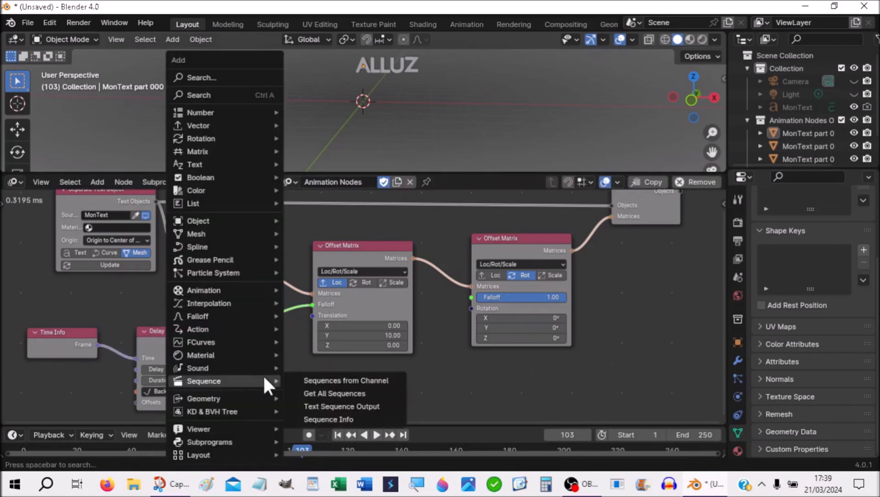
mouse_move(221, 315)
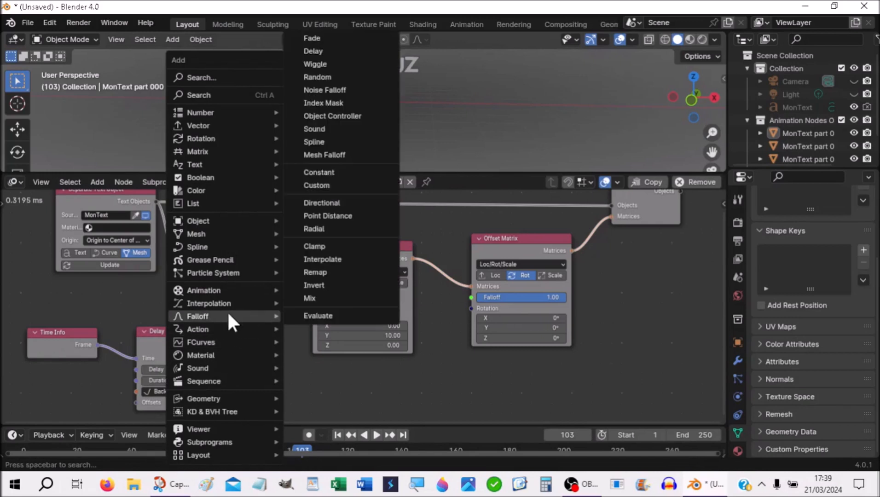
click(317, 285)
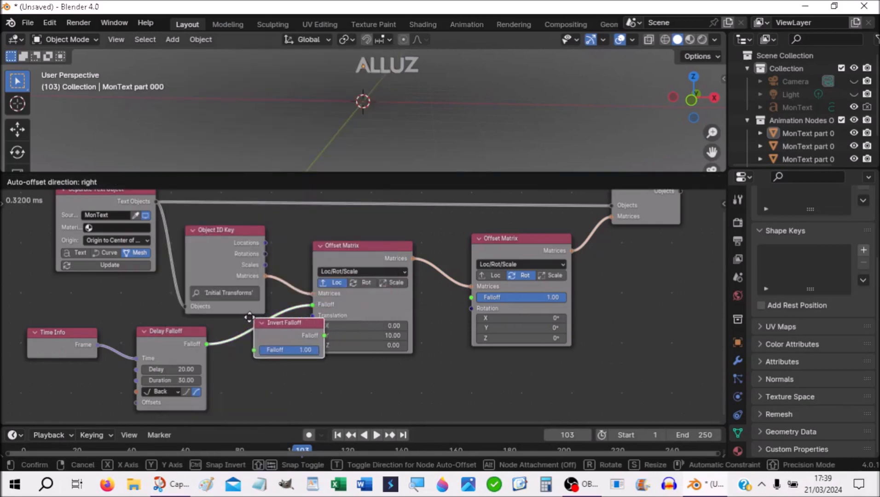
click(245, 328)
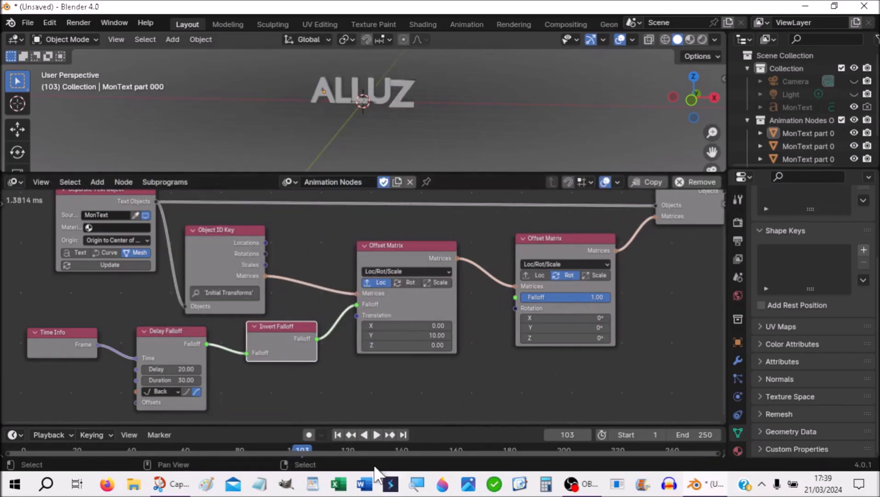
- Set both the current frame and the animation's start frame to 0
click(338, 435)
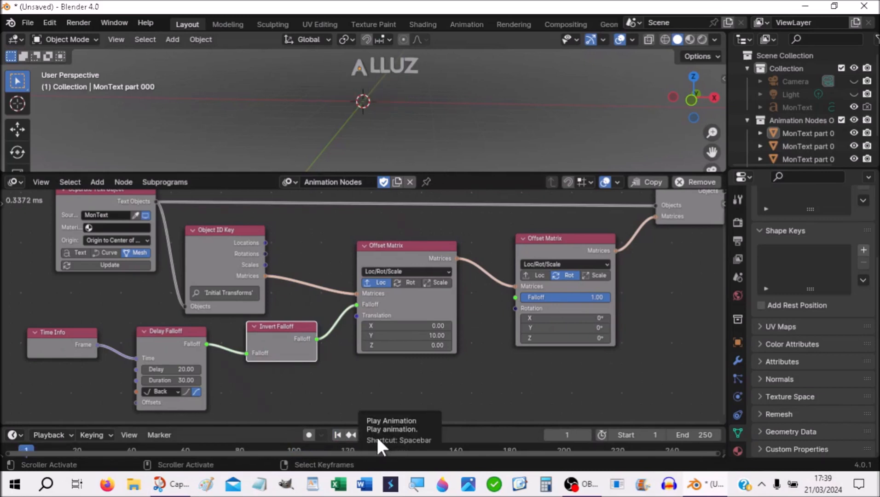
click(566, 434)
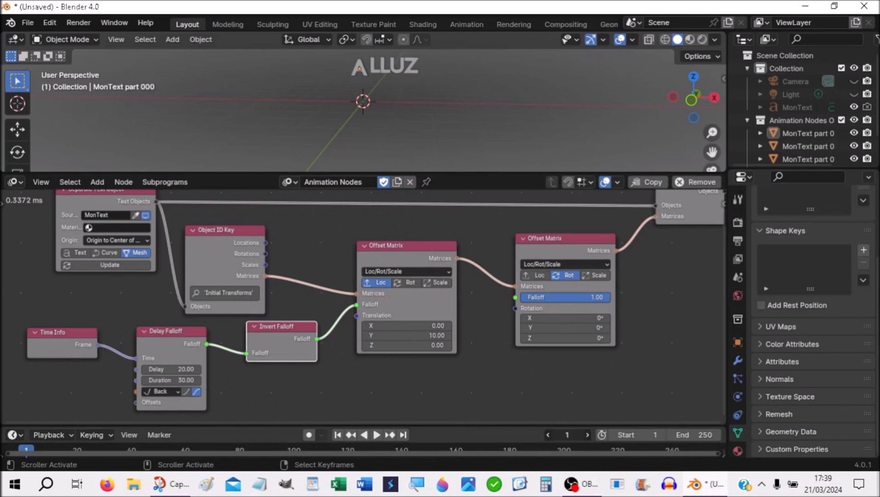
text(0)
key(Return)
click(654, 434)
text(0)
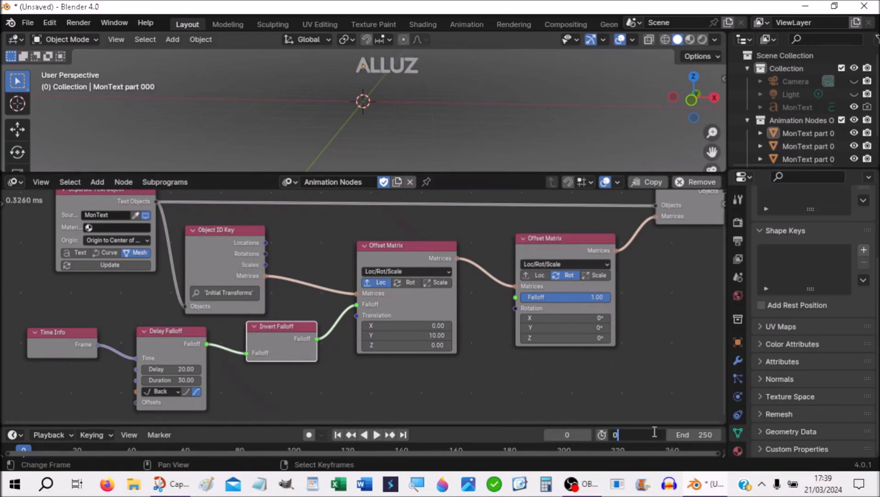
key(Return)
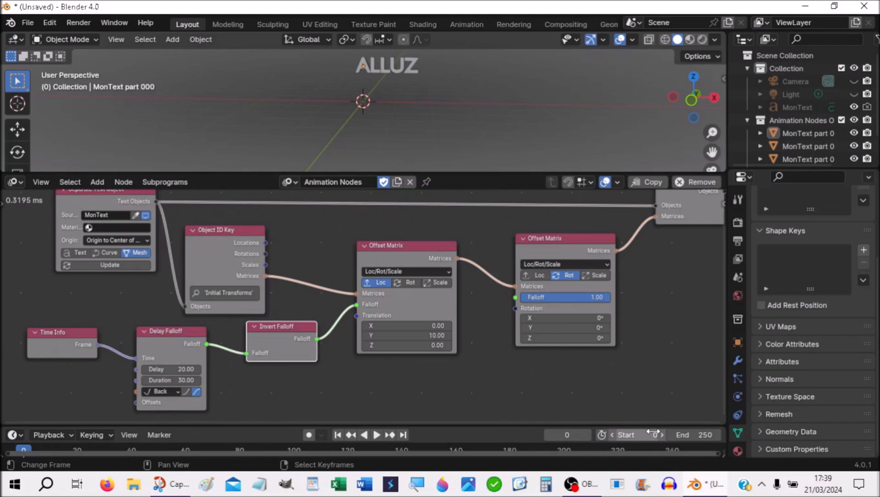
- Play the animation, examine the letters' inverted movement from an angled view, and return to the first frame
click(375, 435)
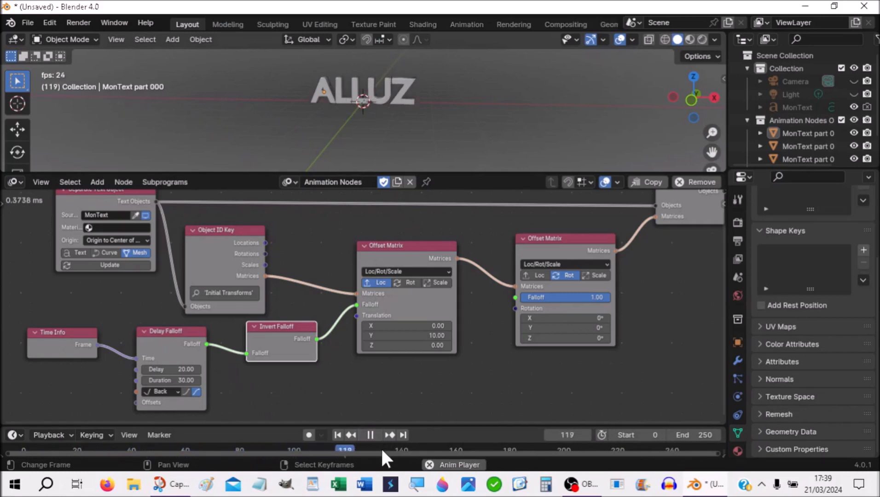
middle_drag(513, 132, 478, 142)
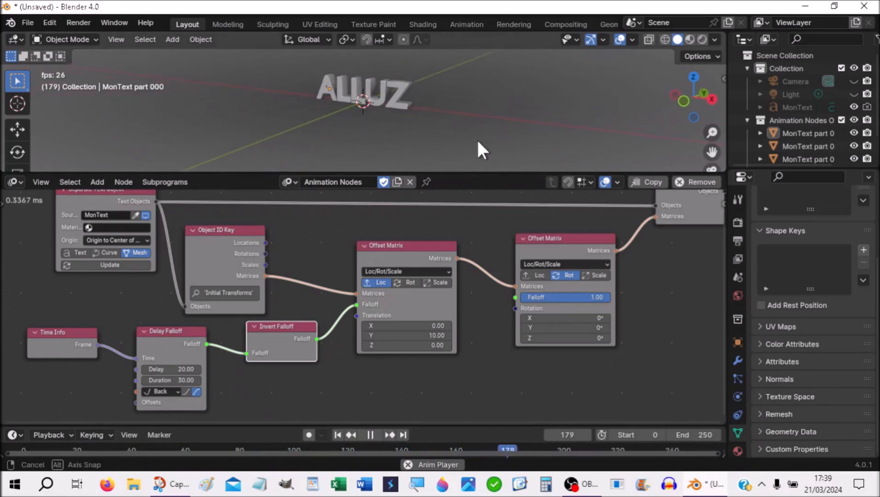
click(338, 435)
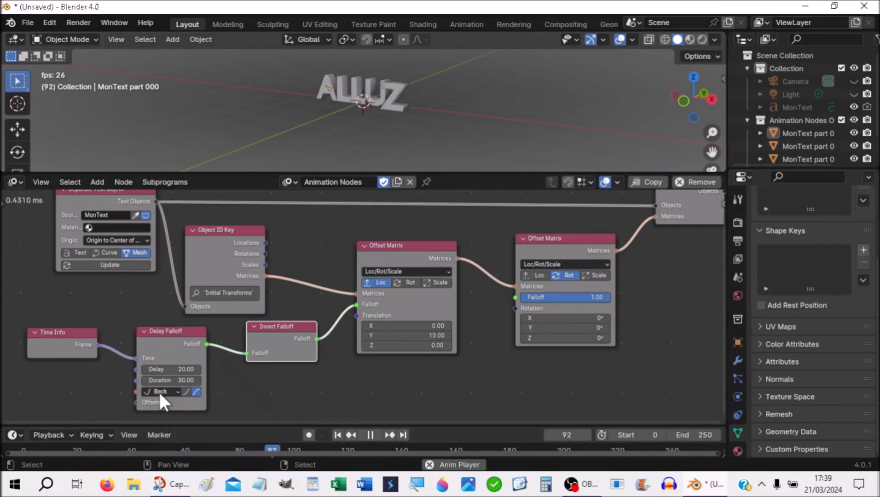
click(369, 433)
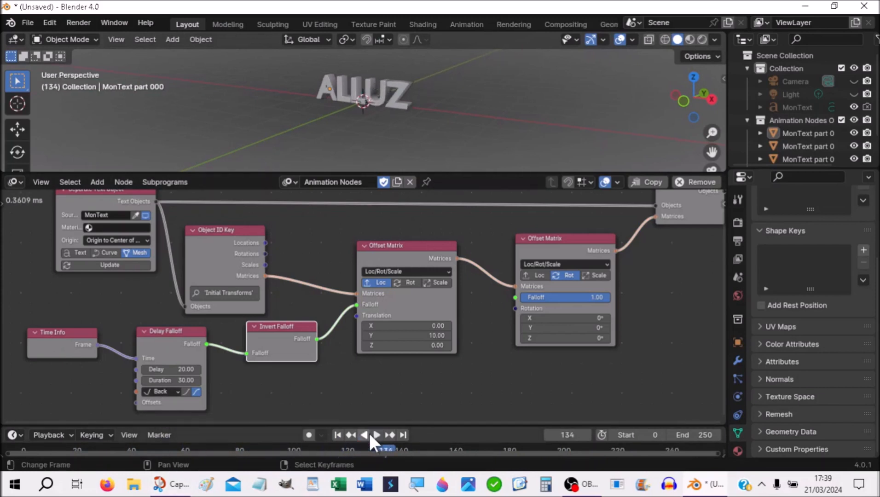
click(336, 434)
- Try Quadratic interpolation on the Delay Falloff node during playback and restore the interpolation to Back
click(162, 391)
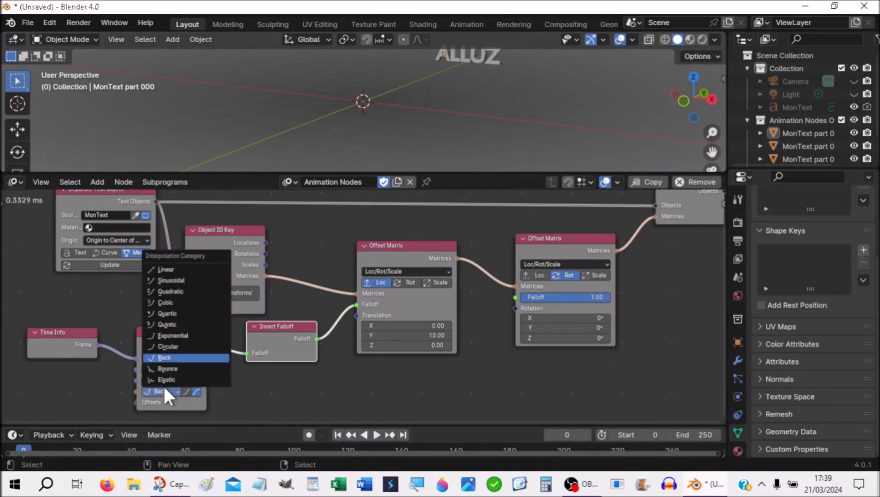
click(161, 291)
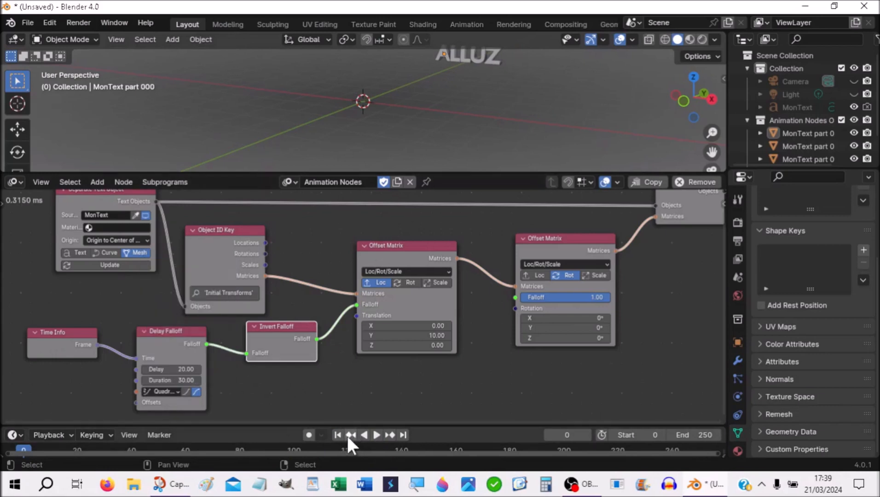
click(377, 435)
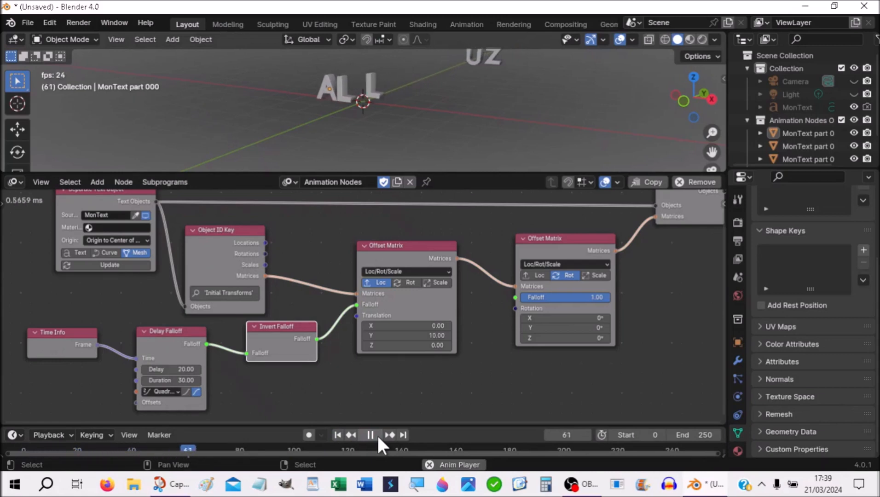
click(377, 435)
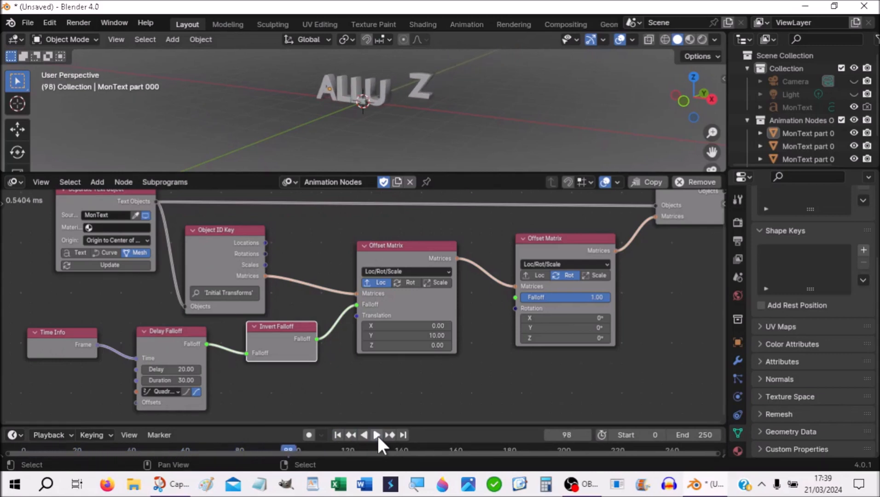
click(338, 433)
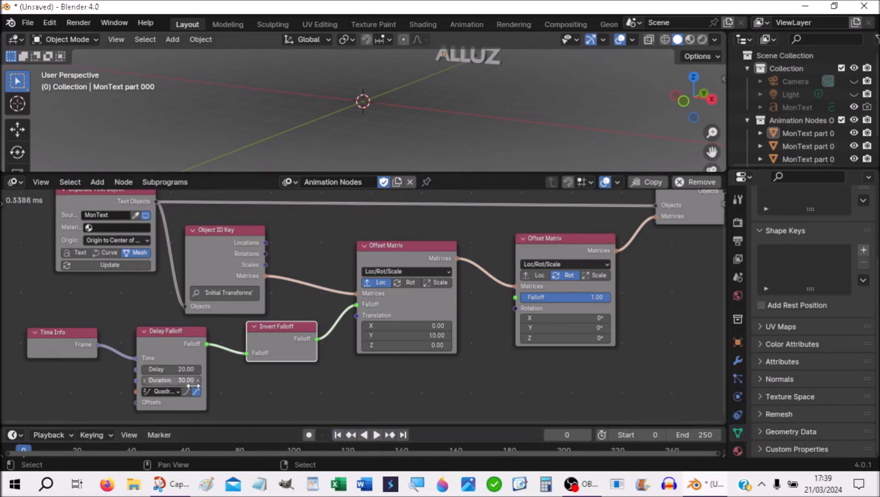
click(167, 391)
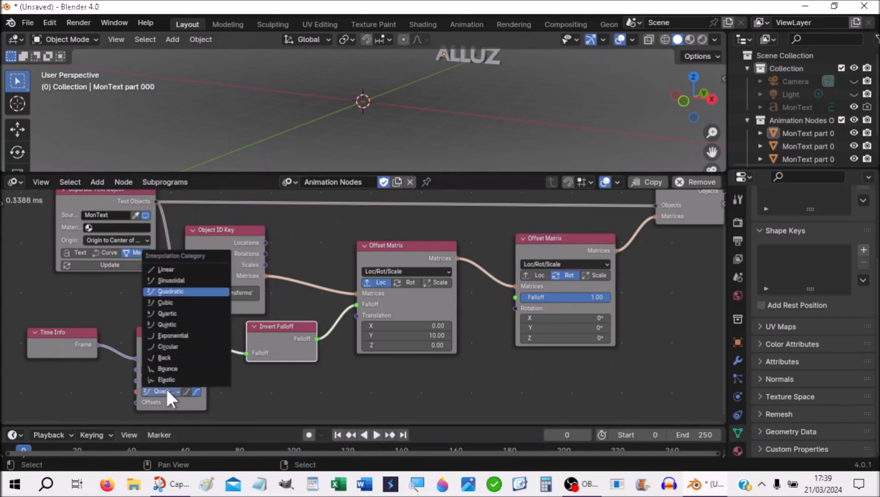
click(172, 359)
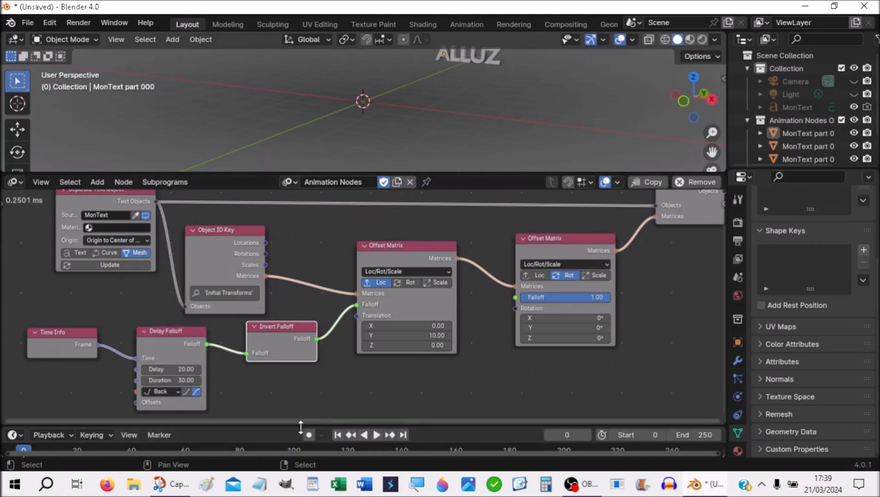
- Play the animation from frame 0 to check how the letters arrive with Back interpolation, and stop playback
click(376, 433)
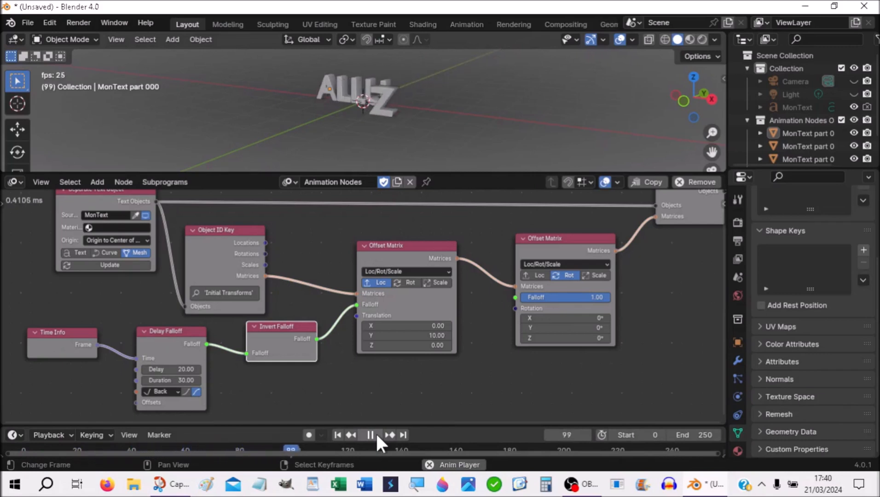
click(375, 433)
click(376, 433)
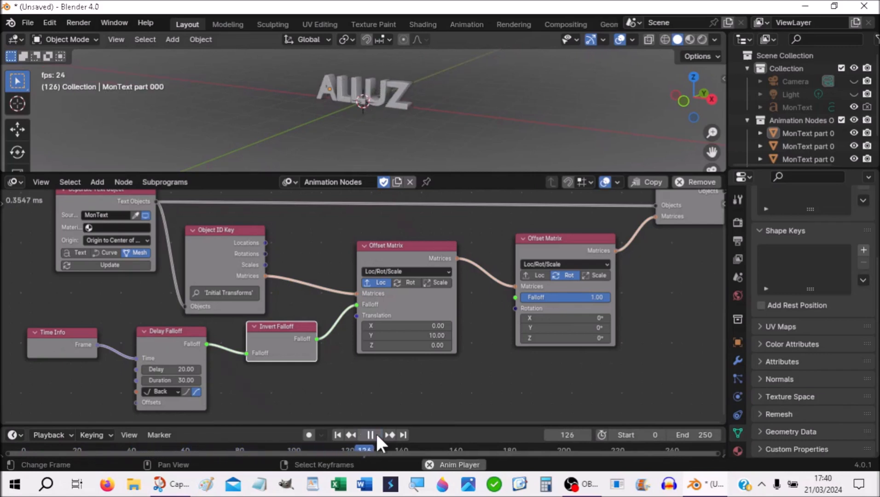
click(370, 433)
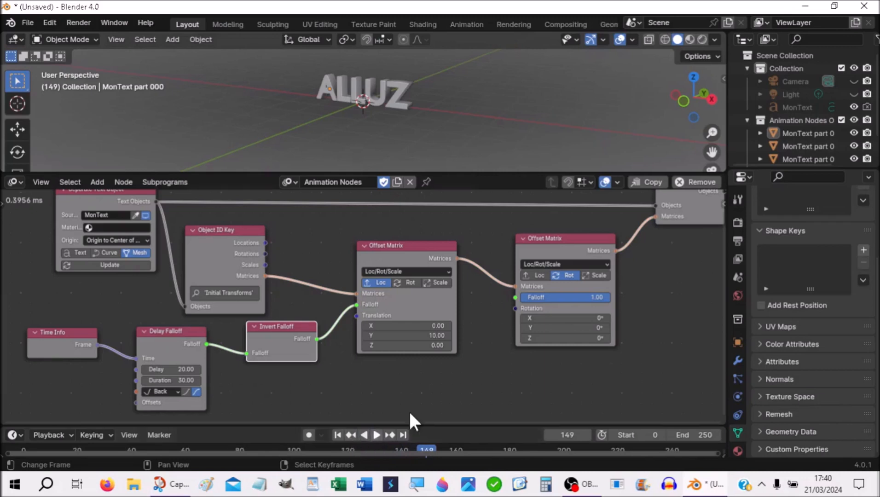
- Duplicate the Time Info node and place the copy below the existing Delay Falloff node
middle_drag(431, 376, 415, 336)
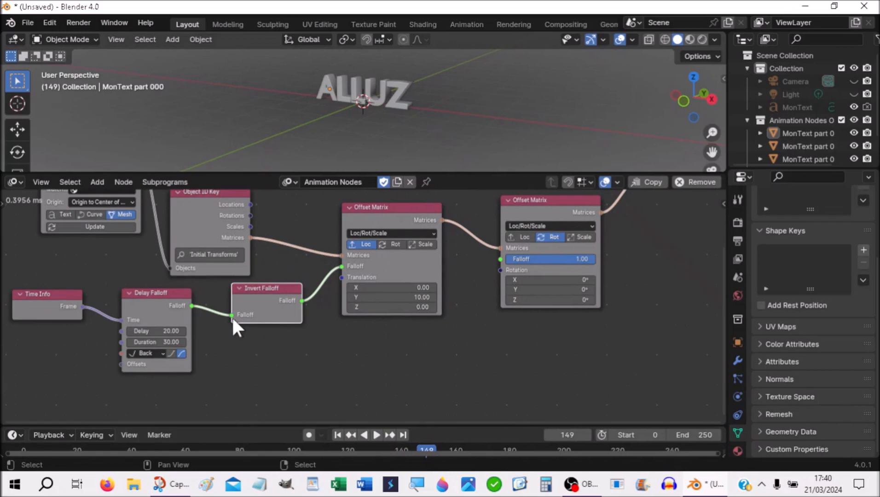
click(68, 300)
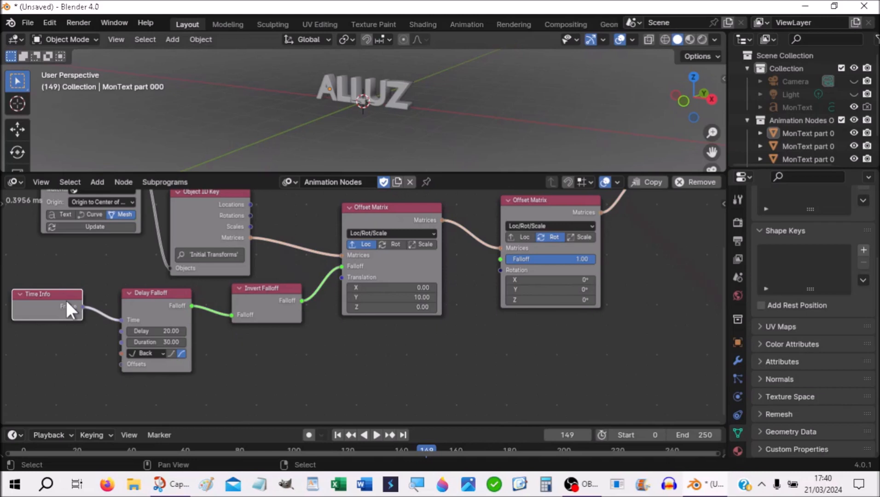
key(shift+d)
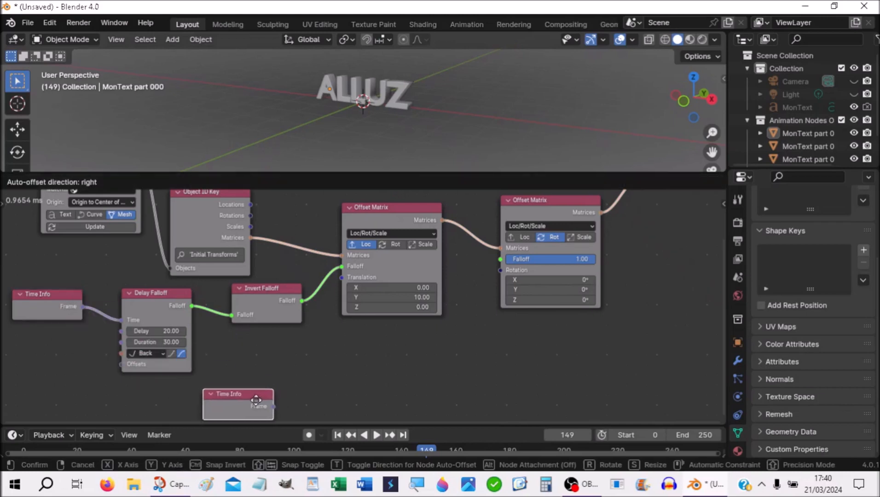
click(245, 397)
key(g)
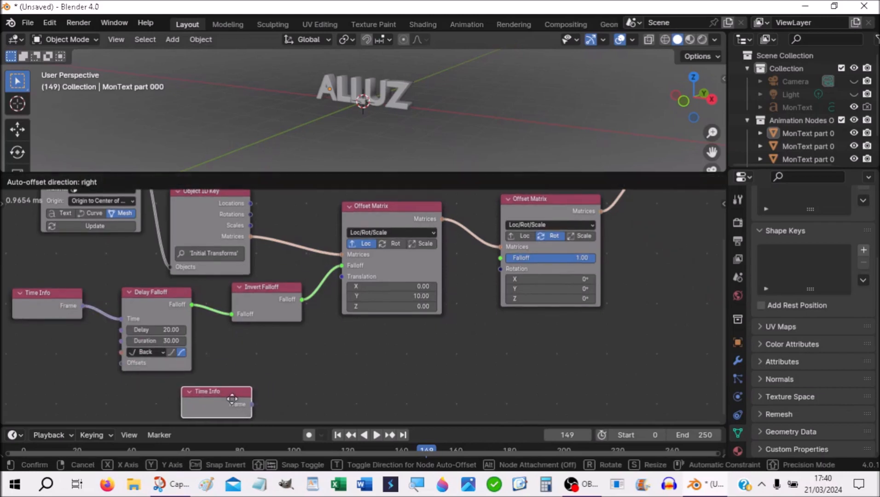
click(228, 397)
click(345, 377)
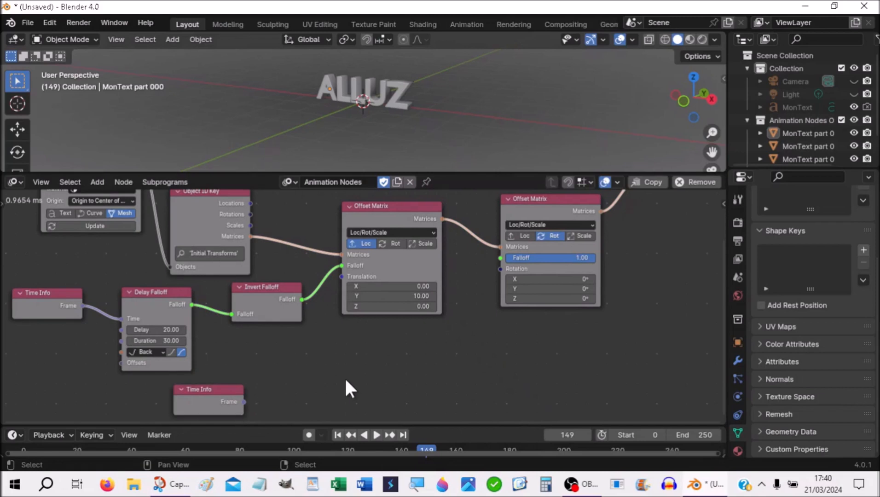
- Duplicate the Delay Falloff node beside the second Time Info node and set the copy's interpolation to Quadratic
click(167, 290)
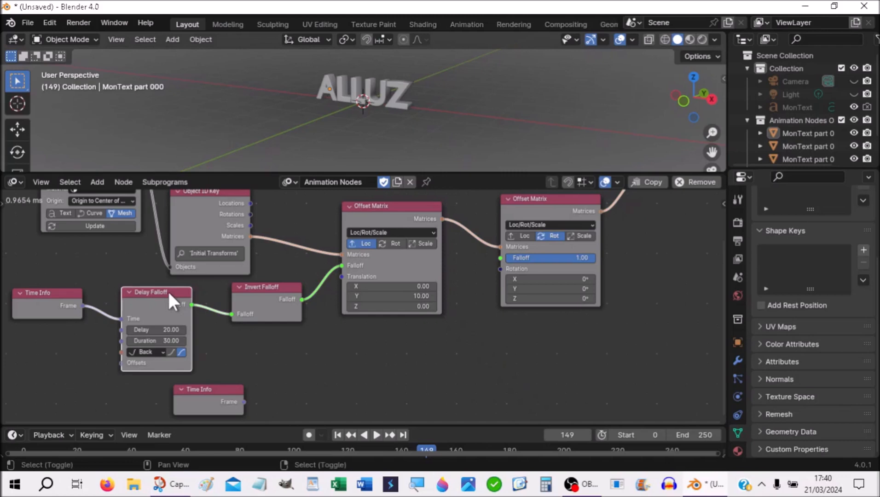
key(shift+d)
click(325, 341)
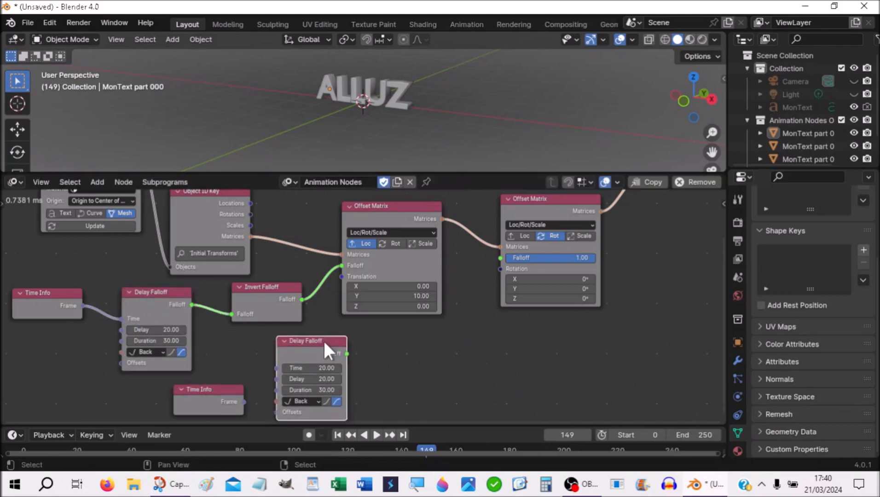
click(312, 400)
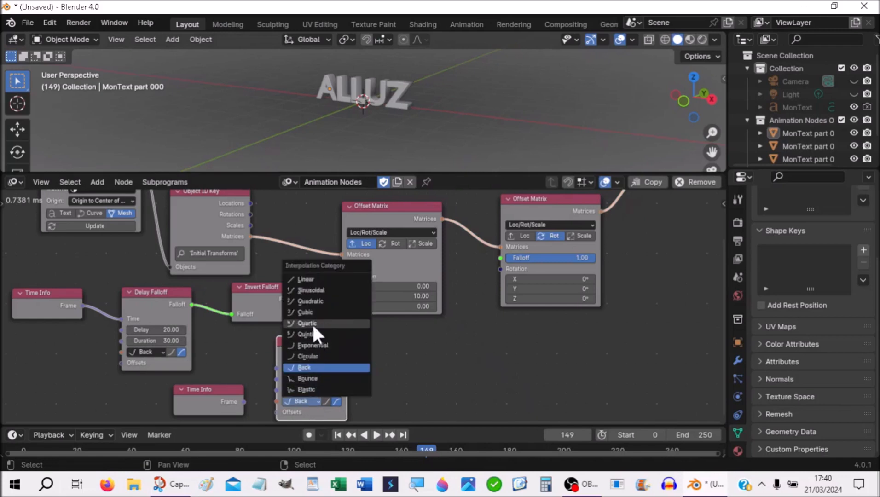
click(309, 300)
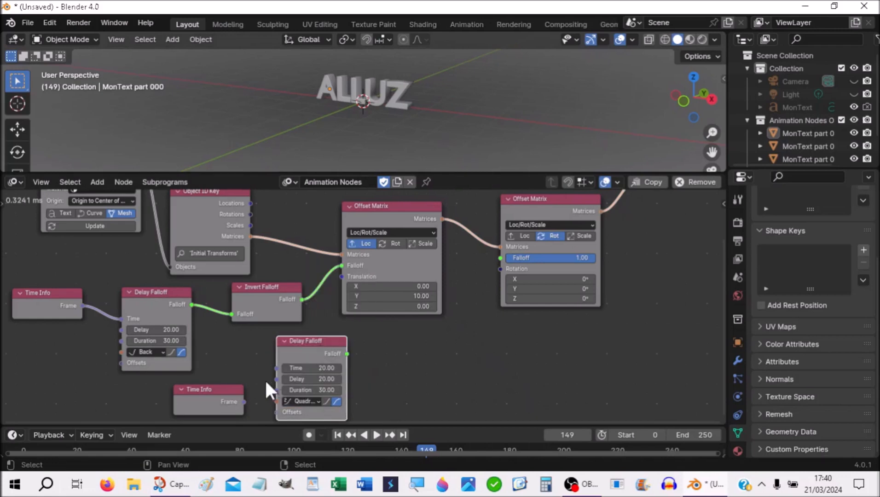
- Link the second Time Info's Frame to the copied Delay Falloff's Time and its Falloff to the rotation Offset Matrix, returning to frame 0
drag(244, 401, 278, 369)
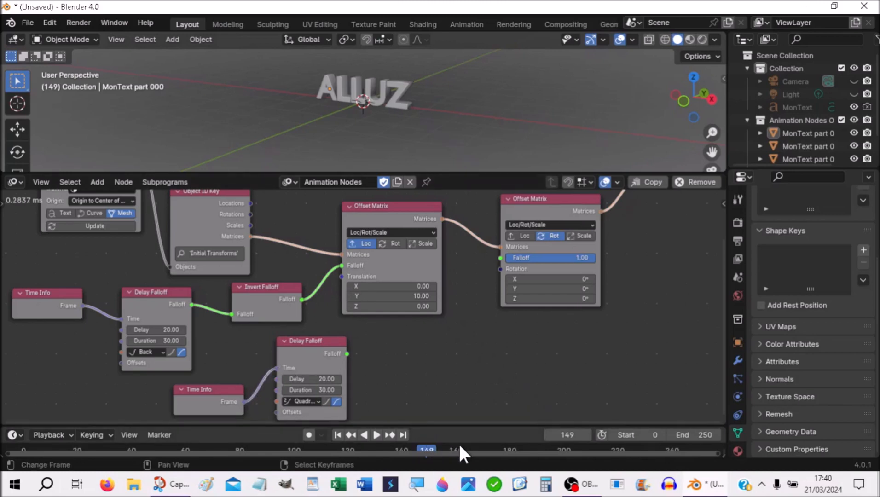
drag(347, 353, 497, 260)
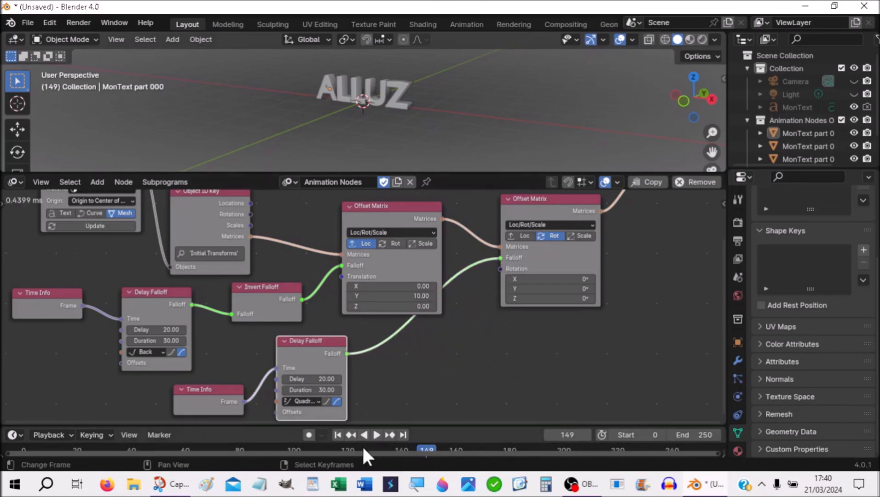
click(339, 436)
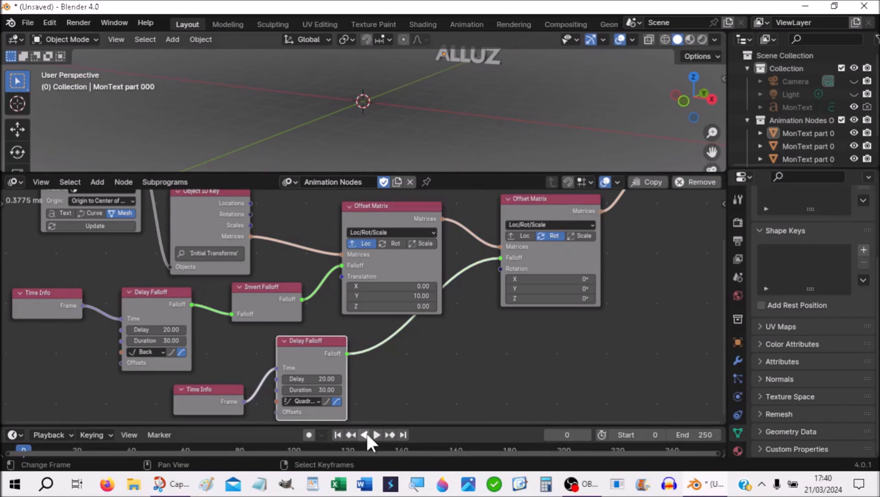
- Play the animation to check the letters' motion with the second Delay Falloff linked, stop playback and return to frame 0
click(377, 435)
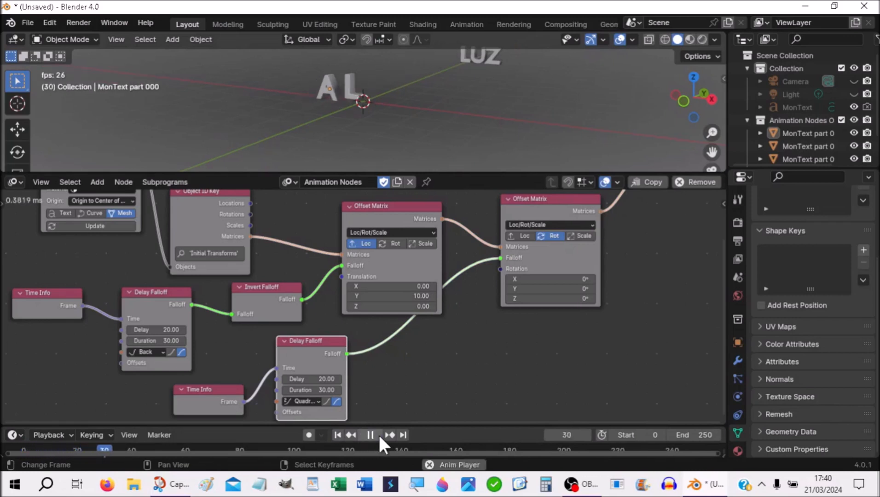
click(379, 434)
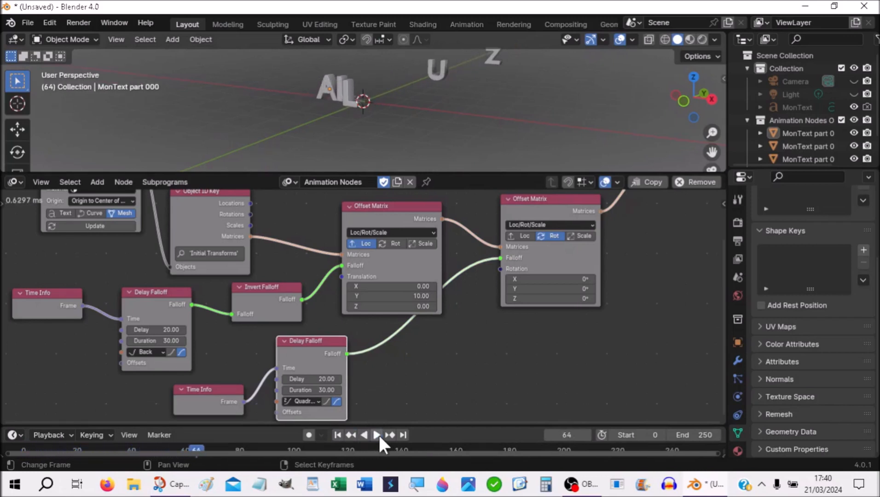
click(378, 435)
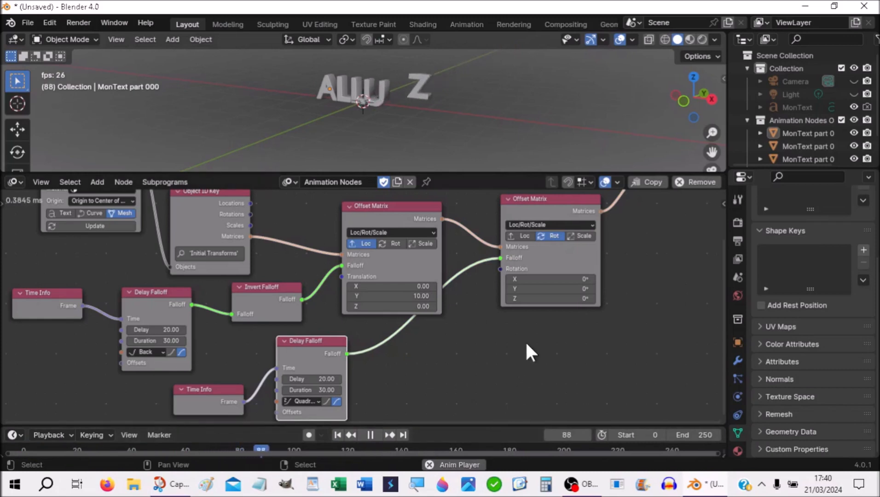
click(373, 435)
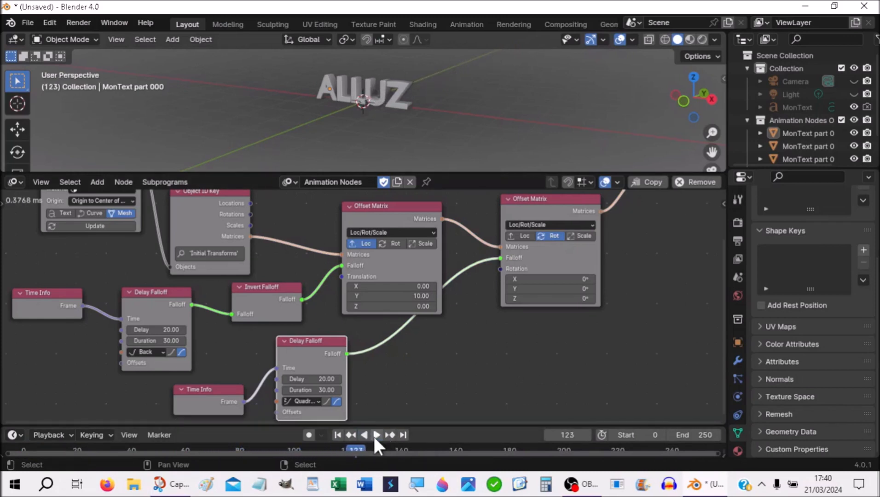
click(338, 435)
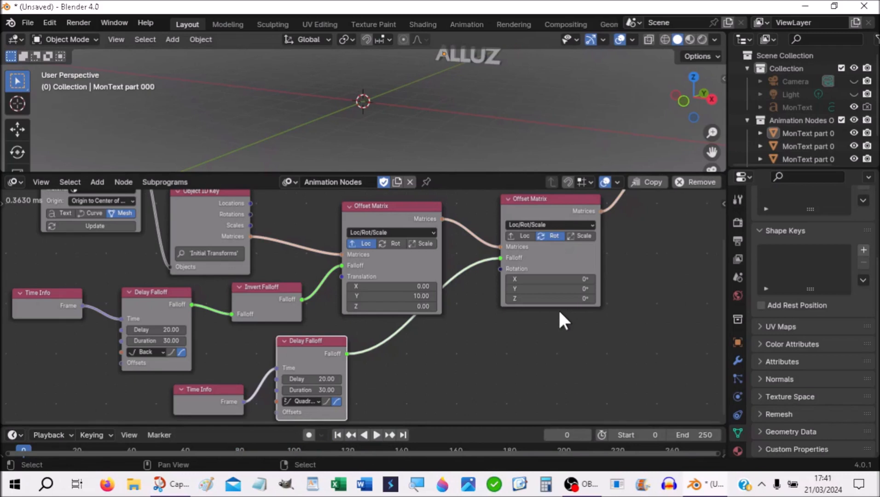
- Set the rotation Offset Matrix's Z rotation to 50° and play the animation to check the letters
click(567, 299)
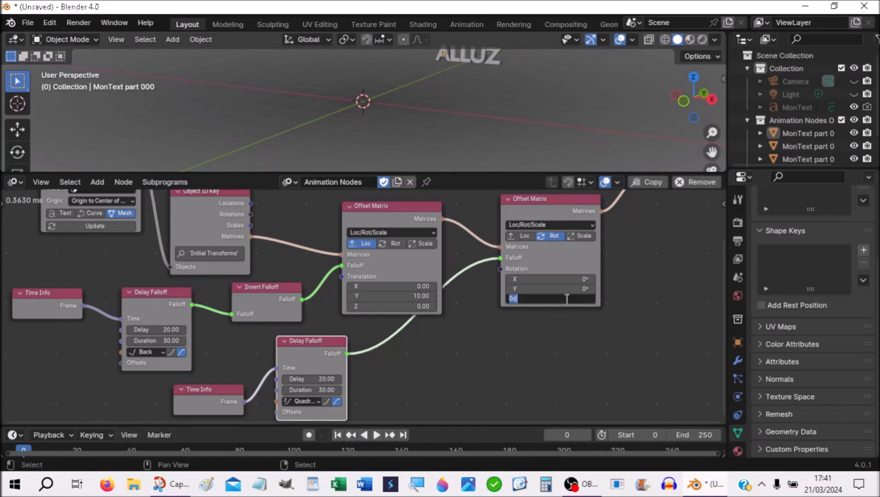
text(3)
key(Return)
click(545, 300)
text(50)
key(Return)
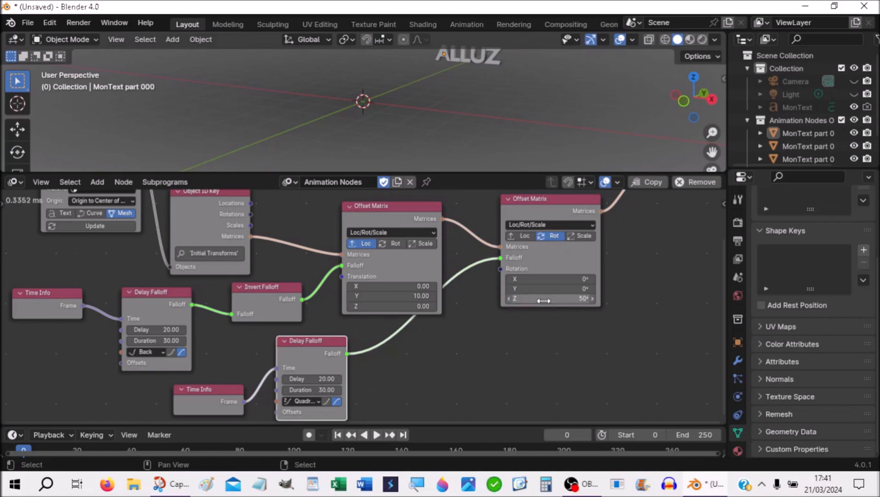
click(375, 436)
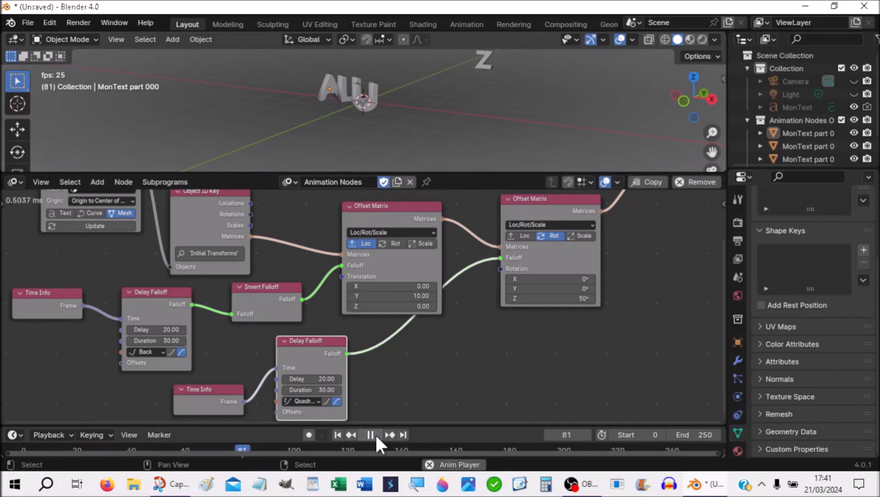
click(375, 434)
- Set the rotation Offset Matrix's Z rotation to 360°
click(576, 298)
text(0)
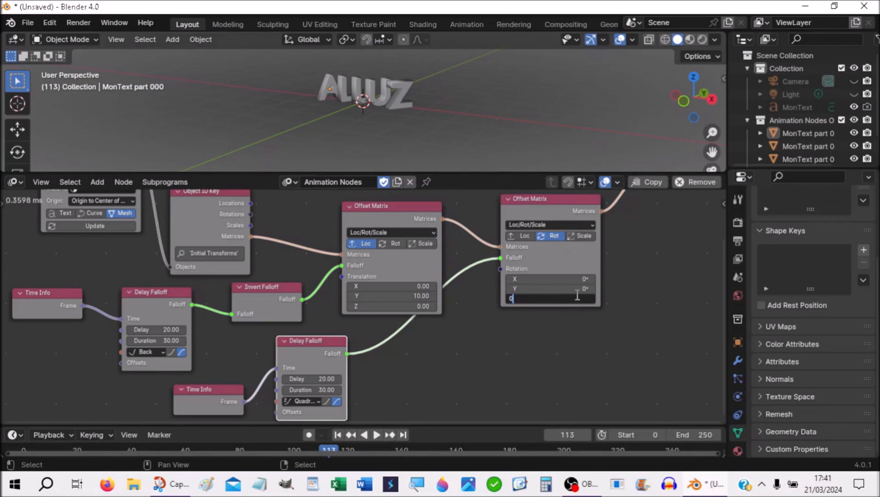
key(Return)
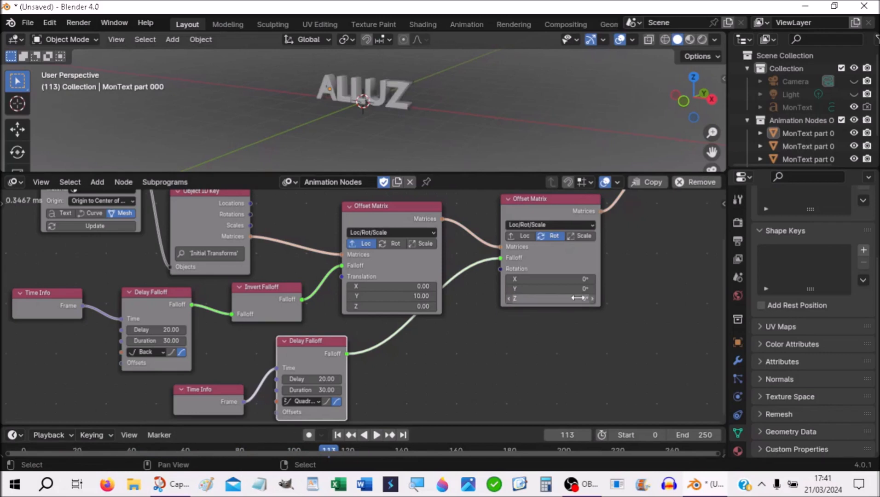
click(578, 299)
text(360)
key(Return)
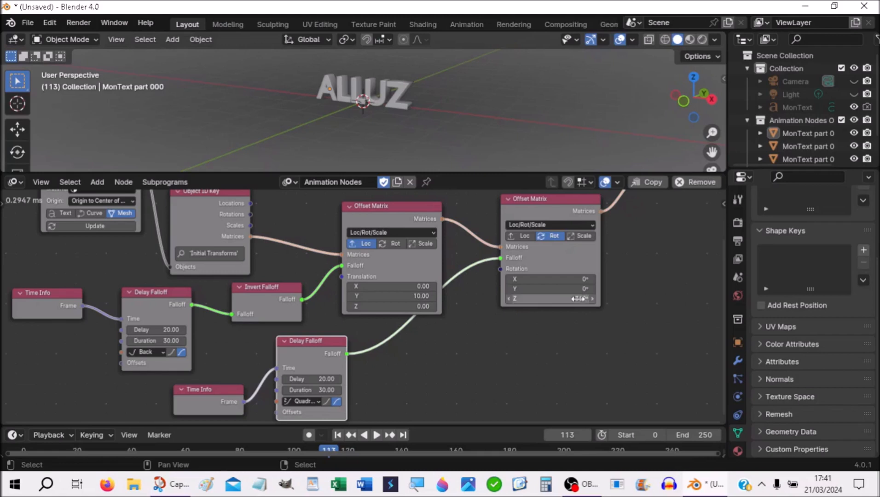
- Play the animation from frame 0 to check the full-turn letter rotation, stop playback and return to frame 0
click(337, 435)
click(376, 435)
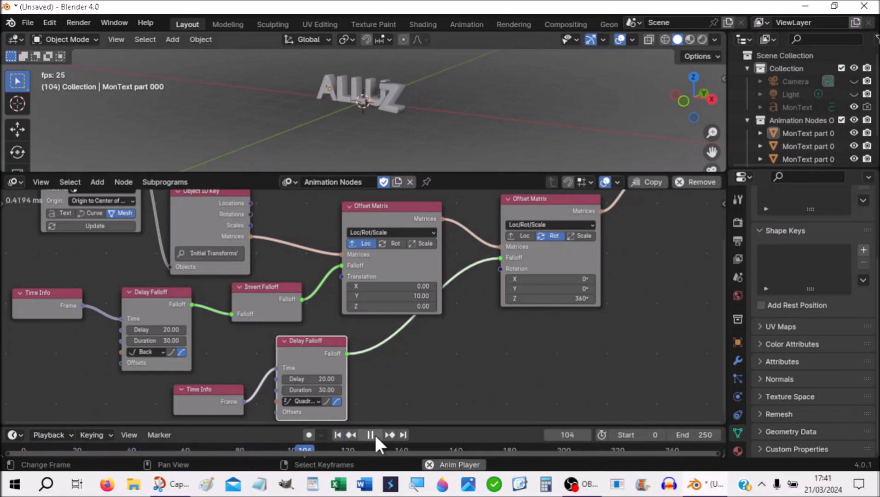
click(374, 433)
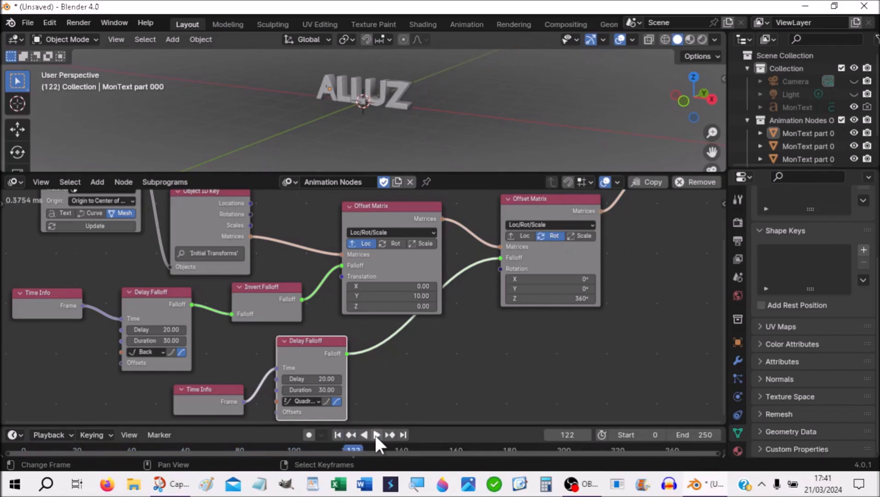
click(337, 435)
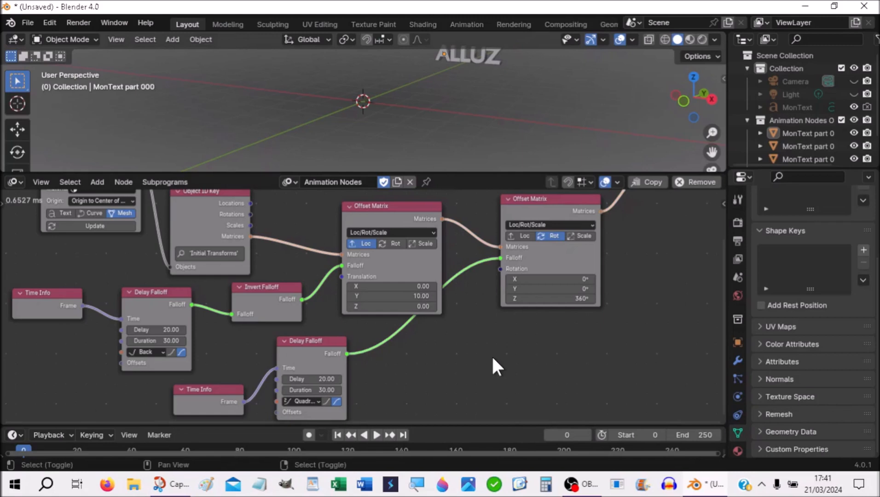
- Add a Random Euler node below the Offset Matrix nodes, make it output a list, and set its Scale to 25
key(shift+a)
mouse_move(493, 359)
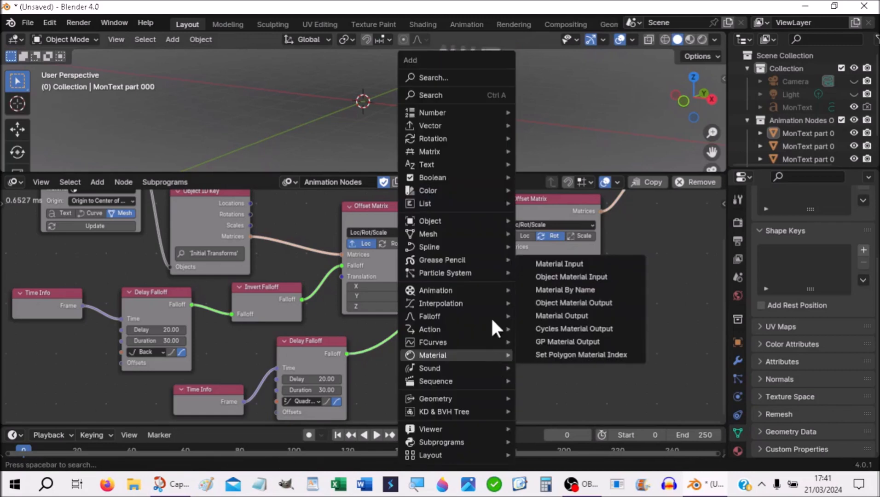
mouse_move(469, 136)
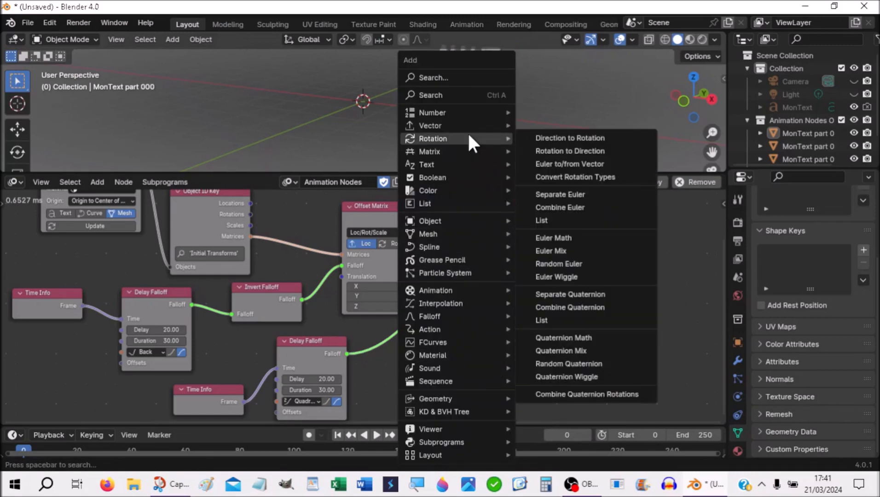
click(570, 264)
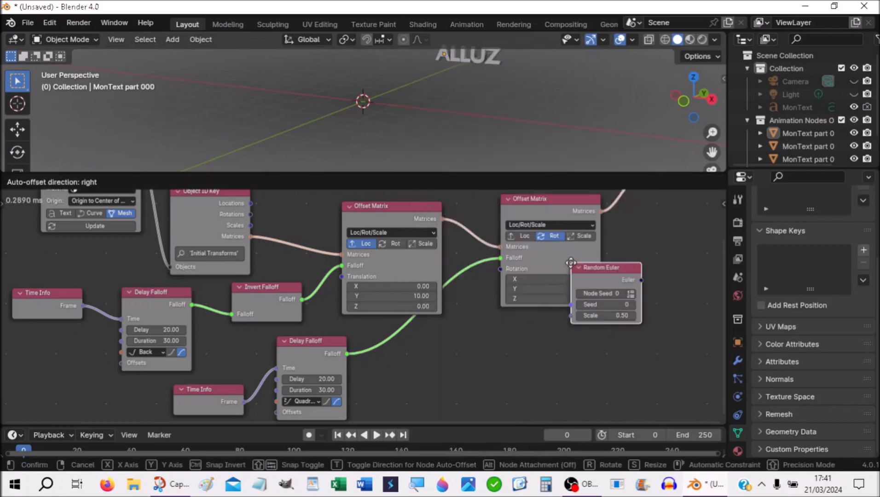
click(426, 321)
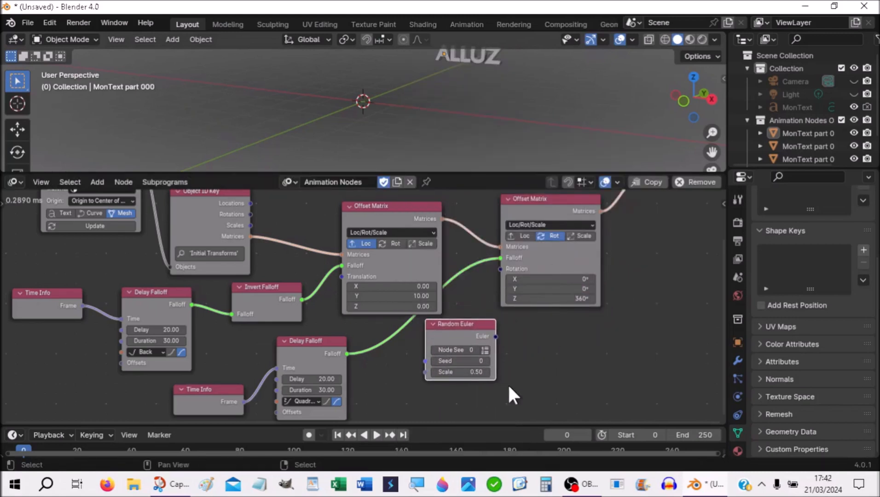
click(484, 349)
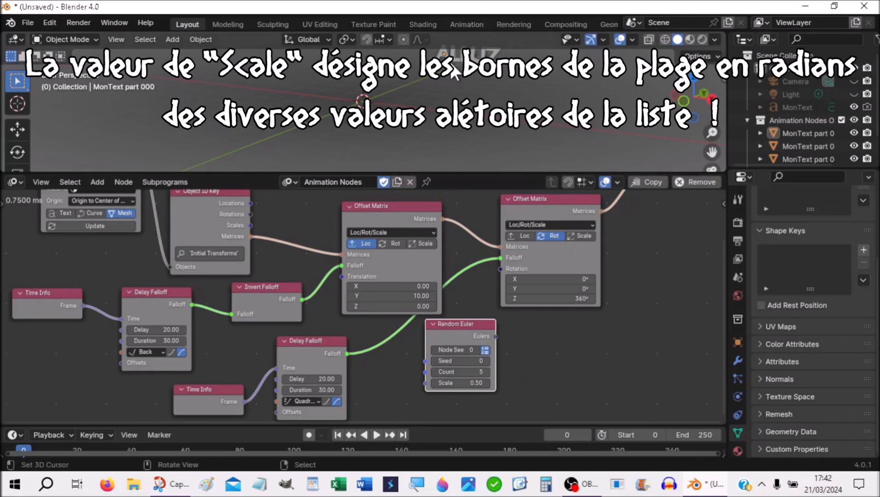
click(474, 383)
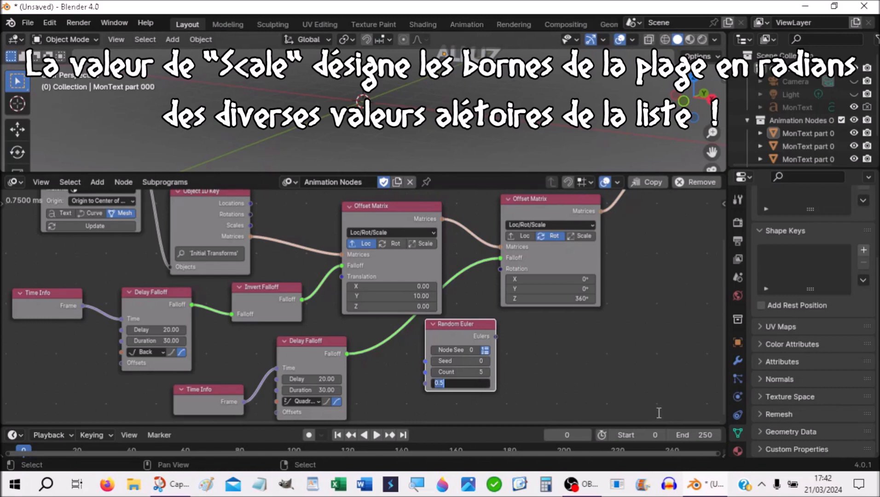
text(25)
key(Return)
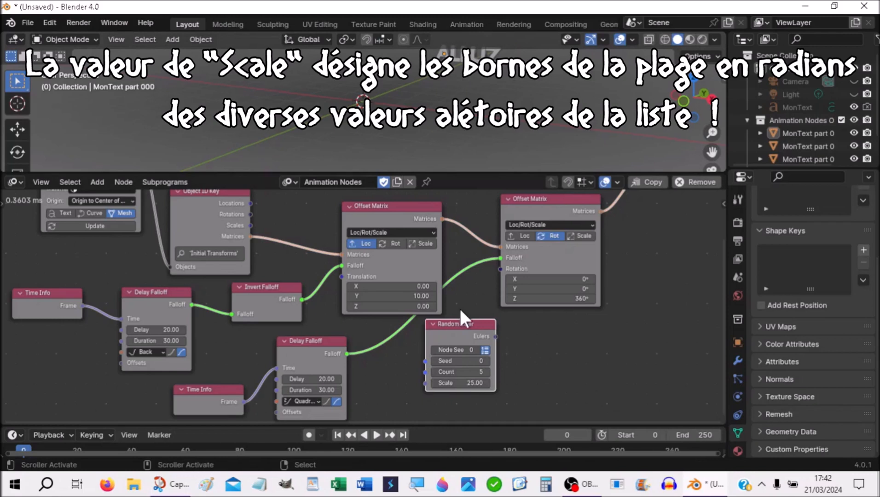
- Link the Random Euler's Eulers to the rotation Offset Matrix's Rotation input and play the animation to check the random rotations
drag(453, 326, 425, 346)
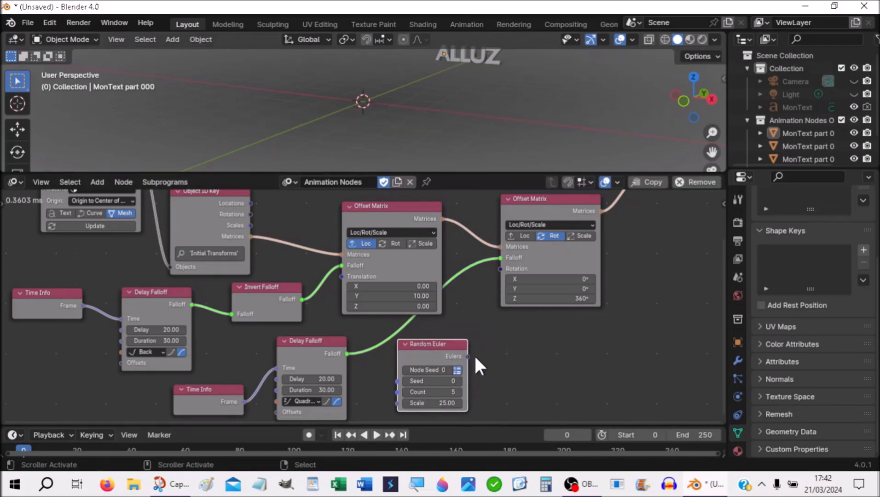
drag(468, 356, 504, 267)
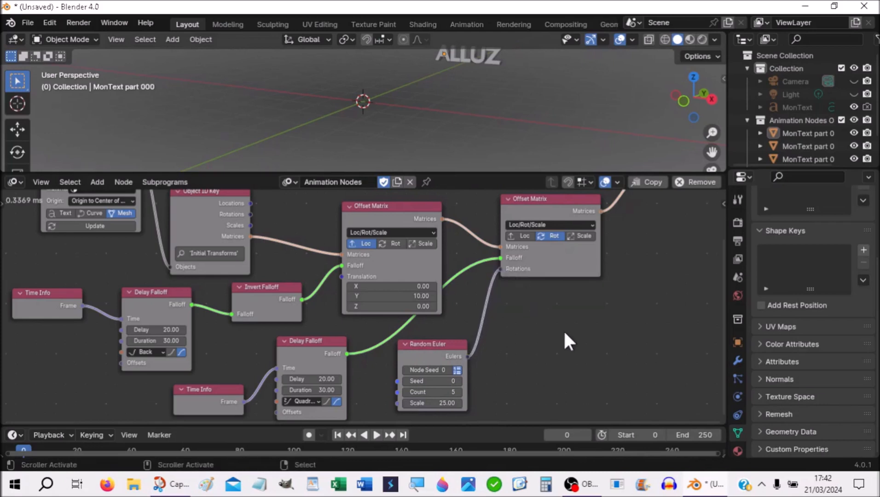
click(379, 433)
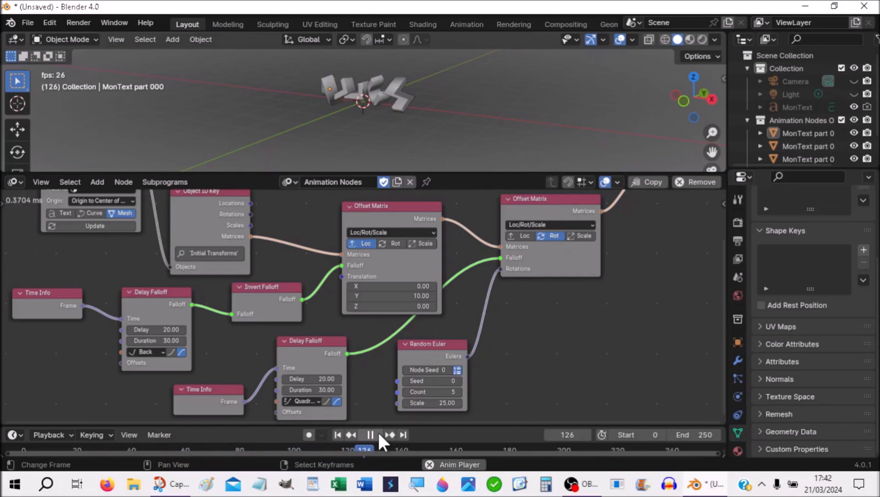
click(378, 433)
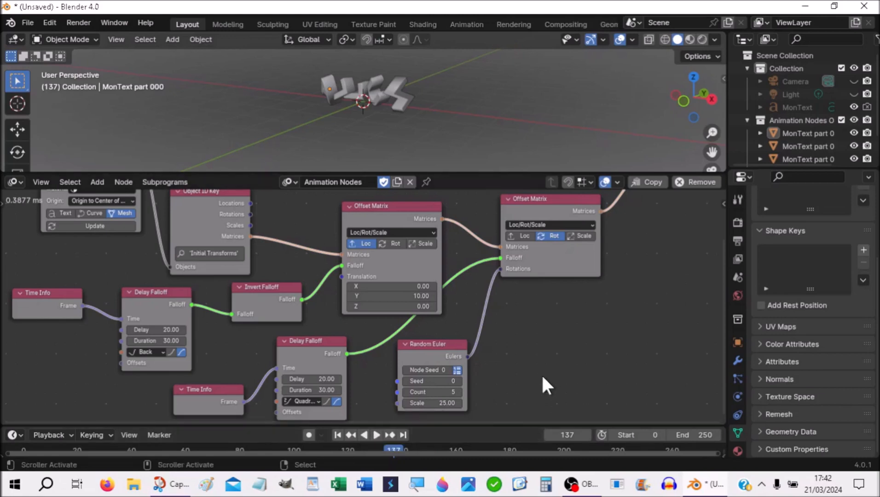
- Add an Invert Falloff node between the Random Euler node and the rotation Offset Matrix
key(shift+a)
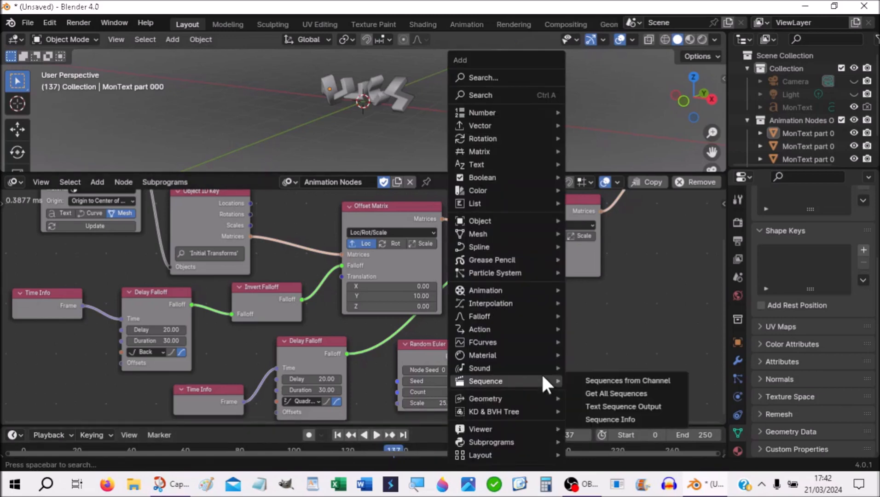
mouse_move(494, 320)
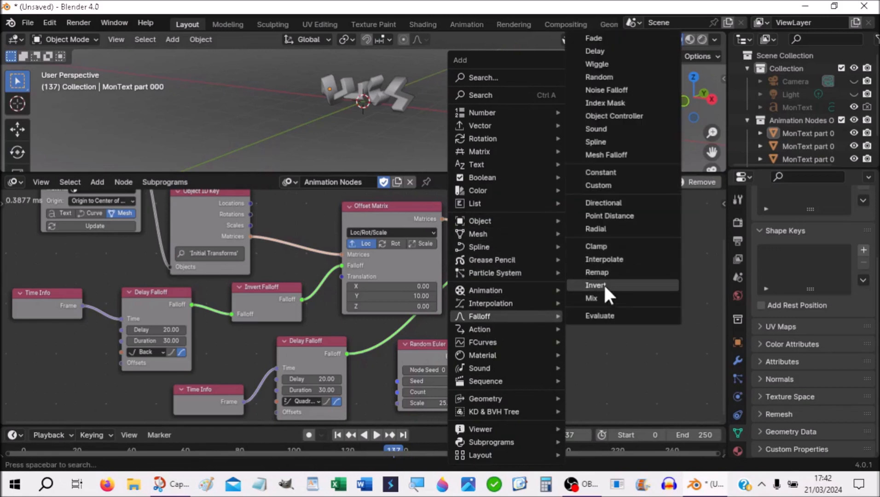
click(596, 285)
click(495, 313)
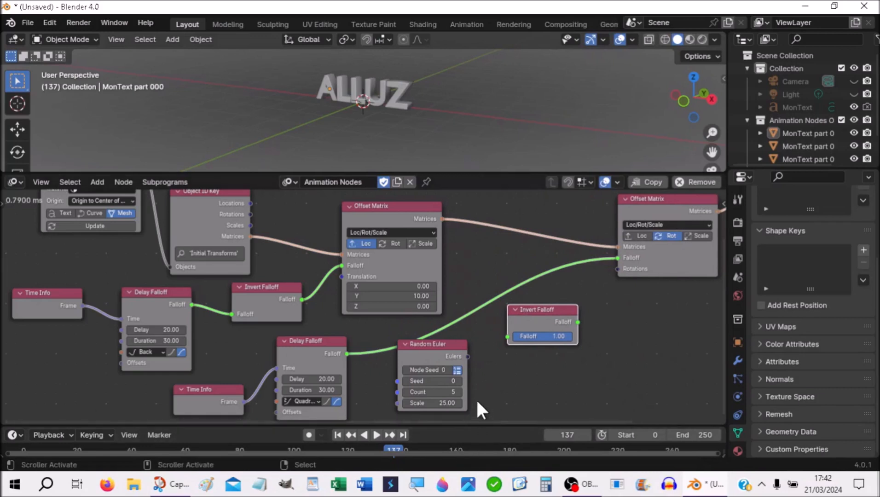
click(466, 363)
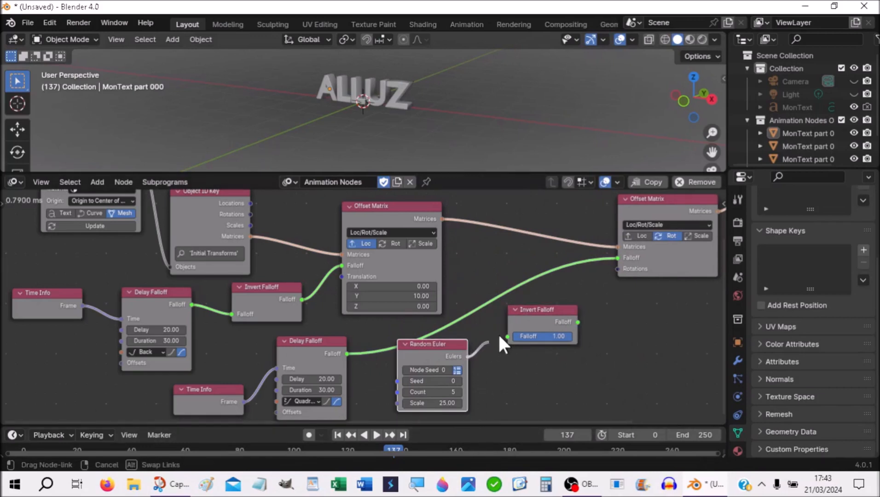
drag(580, 319, 619, 270)
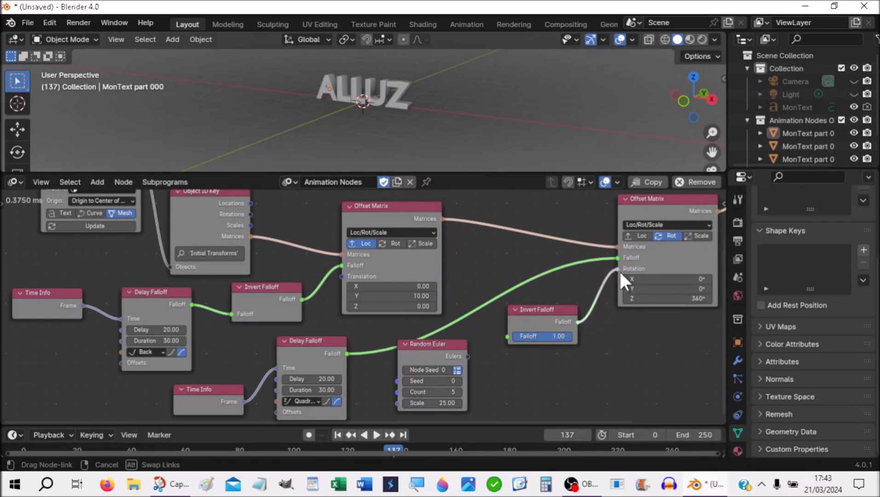
drag(619, 270, 613, 276)
- Insert the new Invert Falloff between the second Delay Falloff and rotation Offset Matrix, and relink the Random Euler's Eulers to its Rotation input
drag(576, 311, 531, 284)
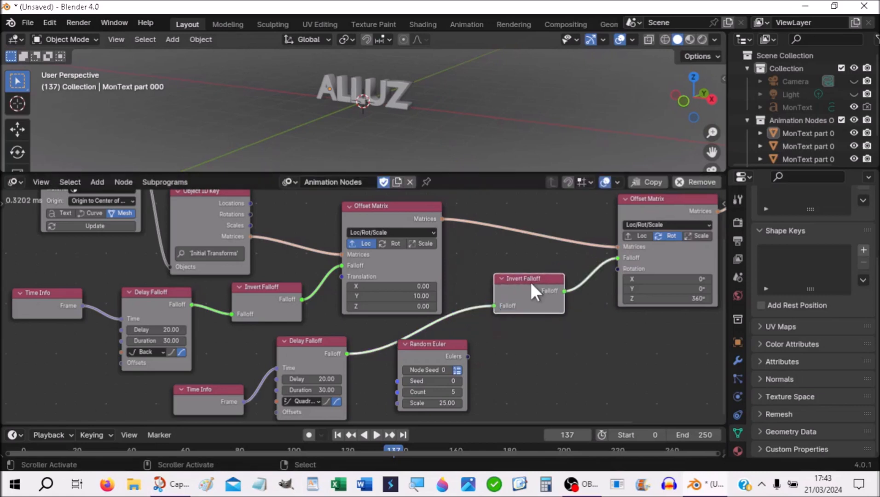
drag(467, 356, 621, 270)
drag(536, 282, 492, 279)
- Play the animation from frame 0 to check the letters' inverted random rotation, and stop playback
click(335, 434)
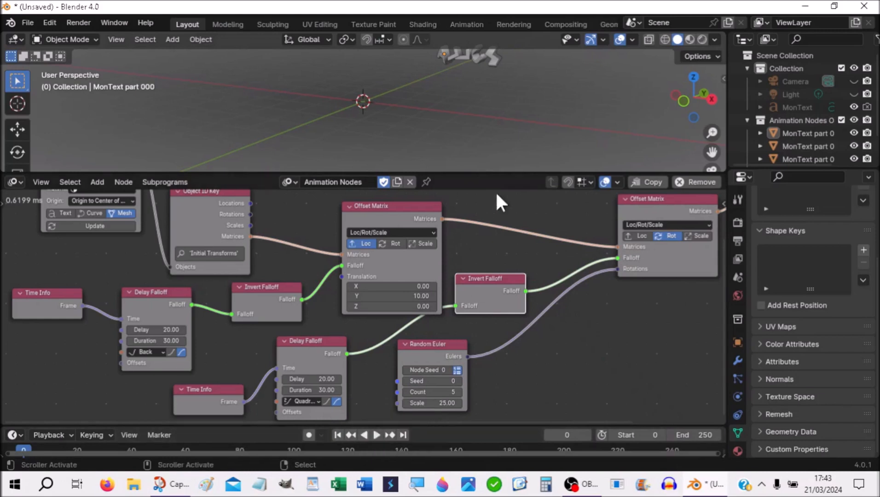
click(372, 434)
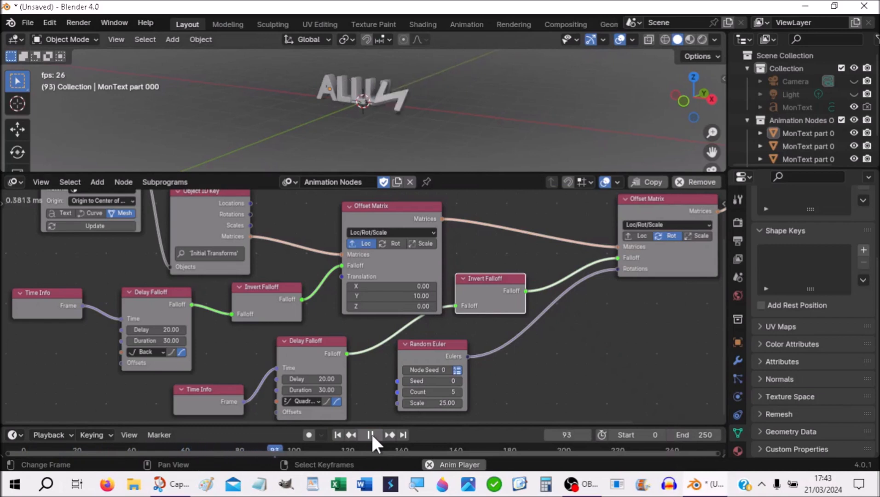
click(372, 435)
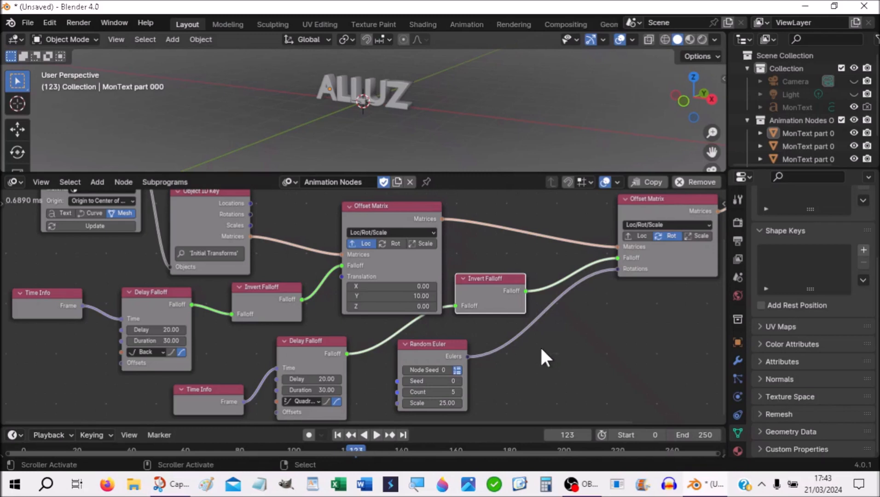
- Switch the 3D viewport to Material Preview shading
click(689, 39)
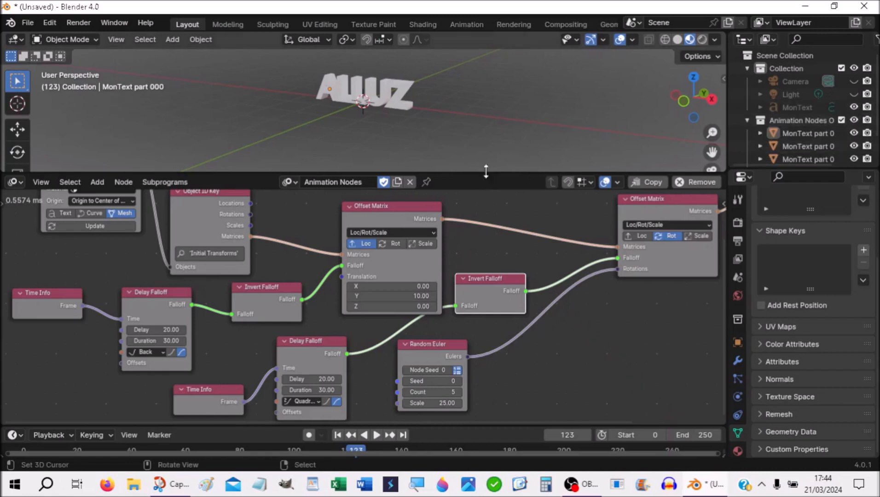
- Collapse the Animation Nodes object collection, unhide the source text in the Separate Text Object node, and select MonText
middle_drag(239, 147, 248, 41)
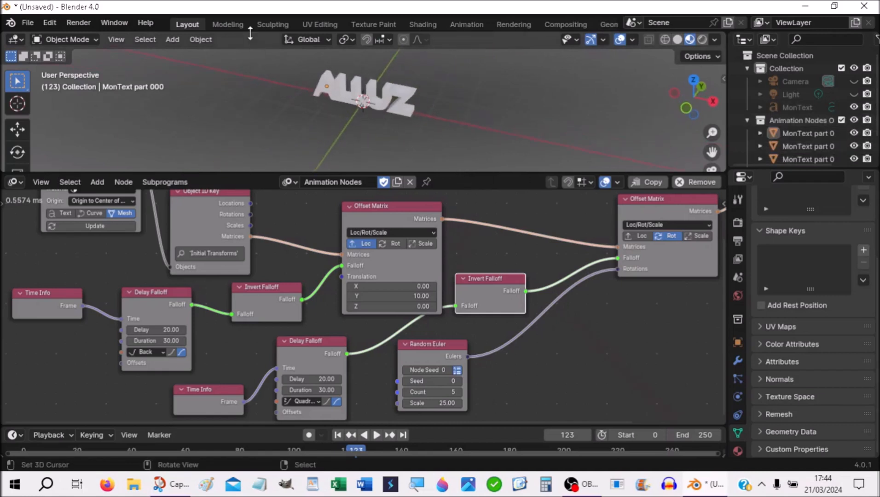
middle_drag(291, 216, 302, 255)
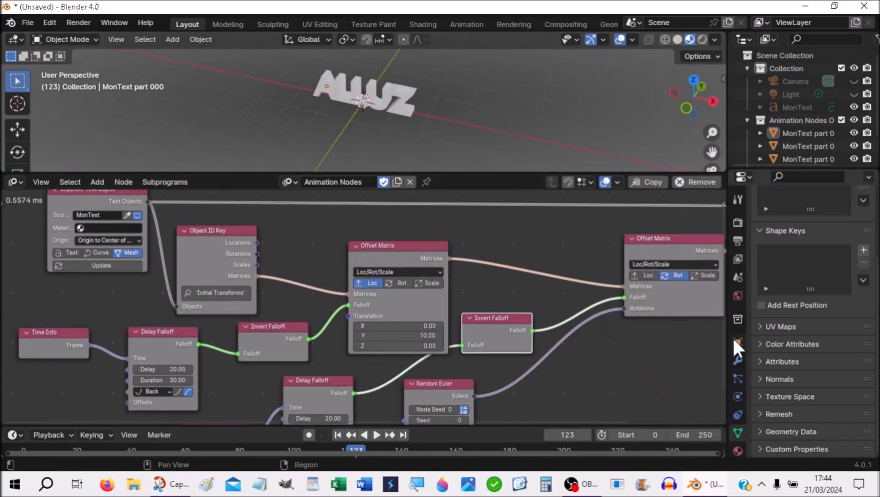
click(746, 118)
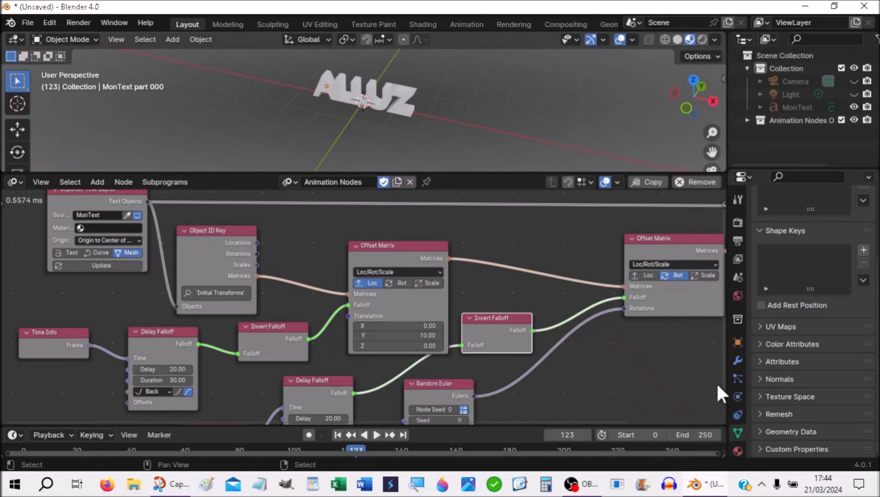
scroll(741, 316, down, 2)
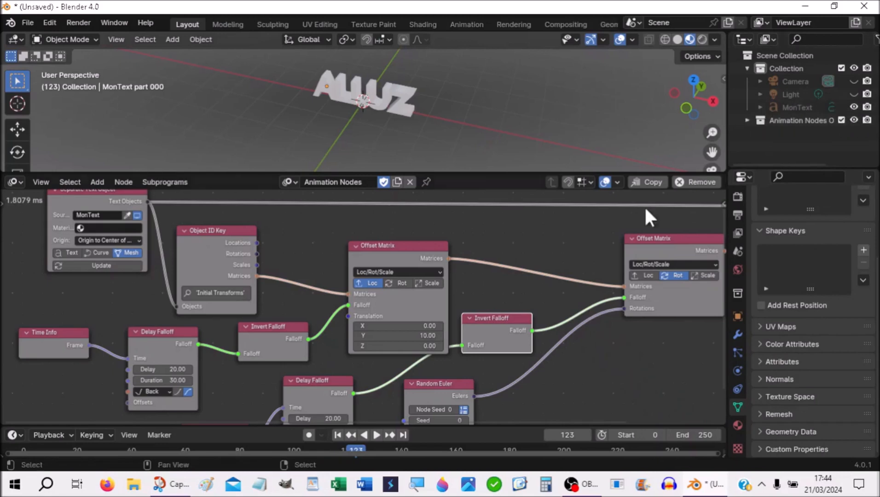
click(137, 215)
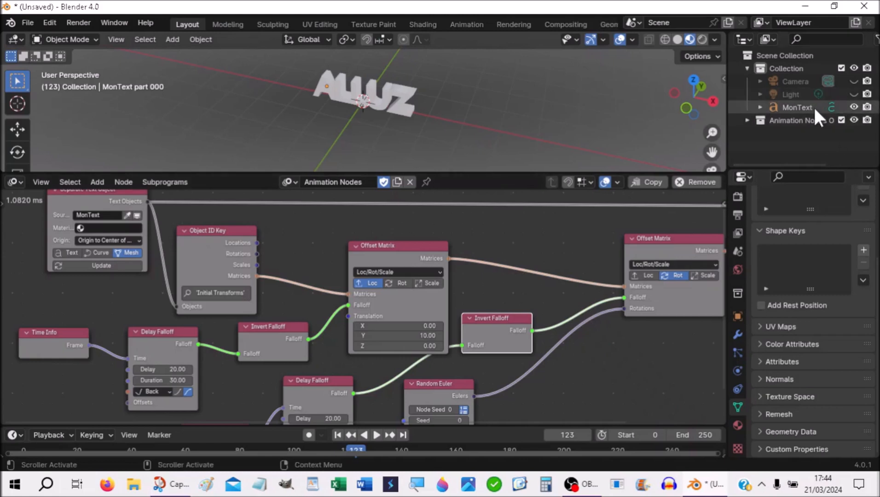
click(798, 111)
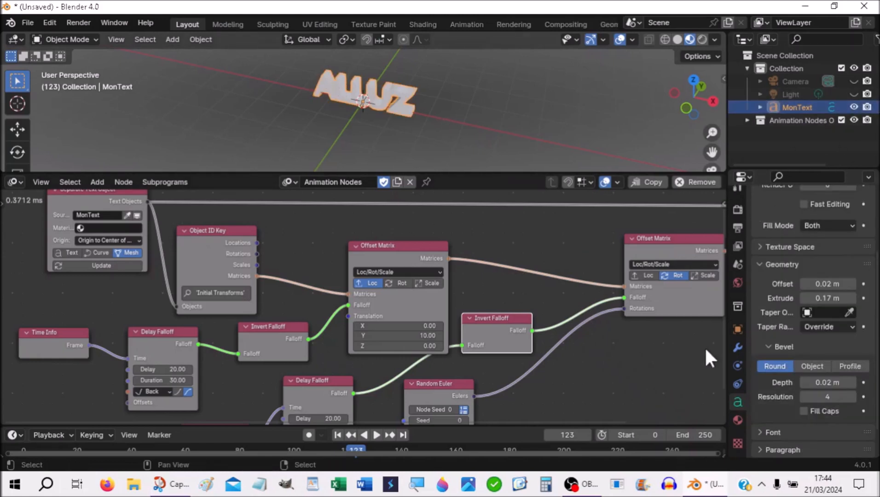
- Create a new material for MonText and set its Base Color to blue with hue 0.645 and saturation 0.998
click(738, 420)
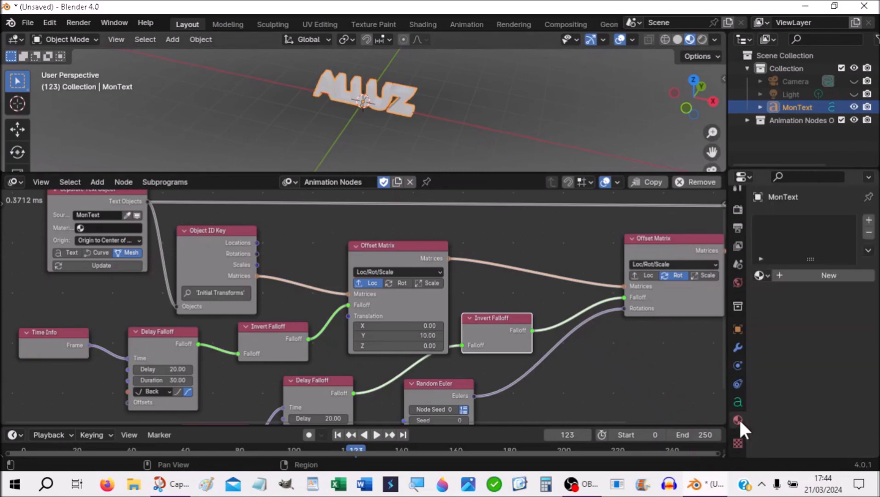
click(818, 276)
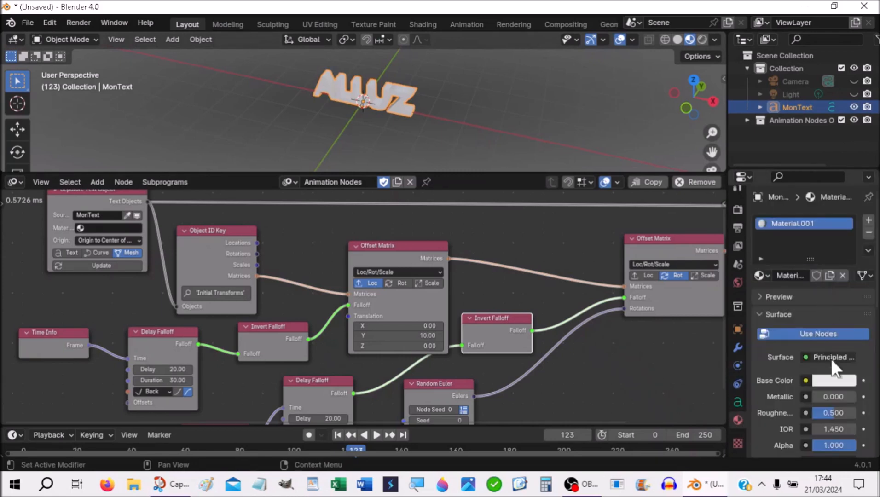
click(837, 382)
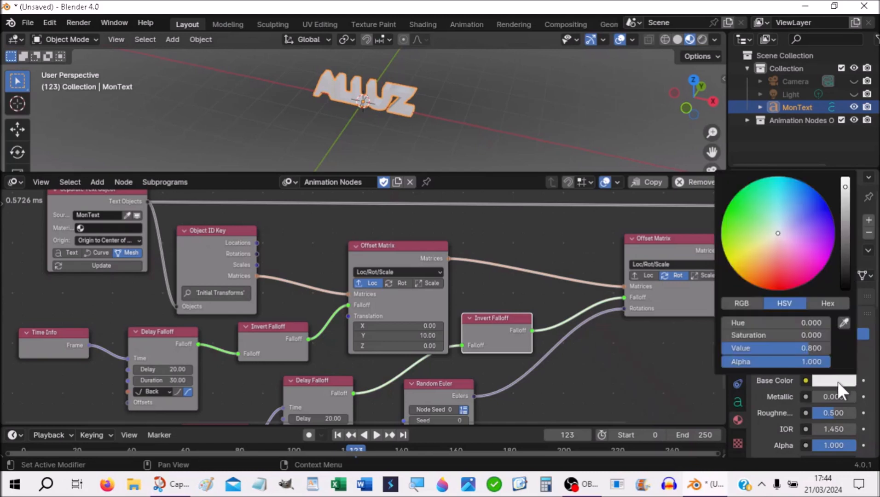
click(813, 189)
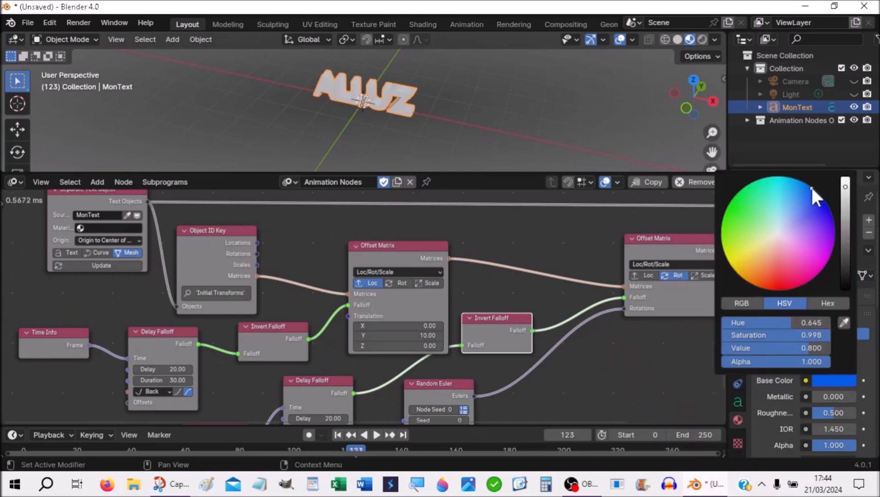
- Widen the material properties area and set the text material's Roughness to 0
scroll(790, 370, down, 5)
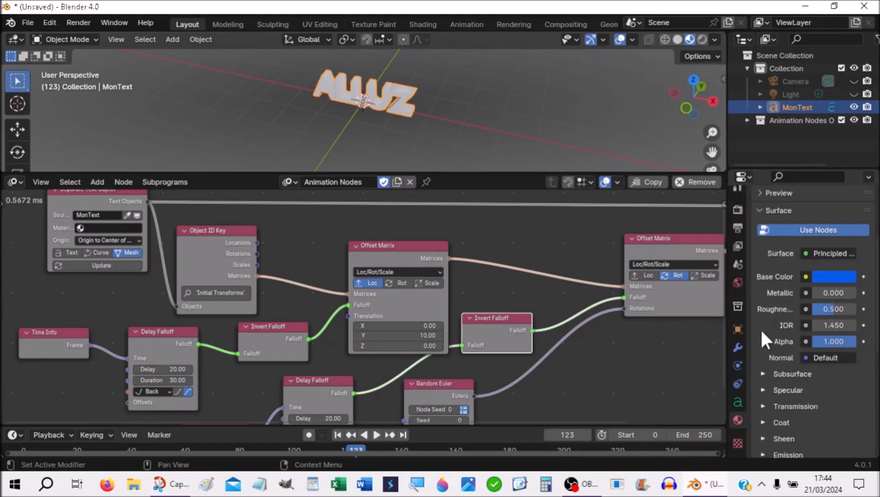
drag(726, 306, 654, 306)
drag(824, 308, 778, 308)
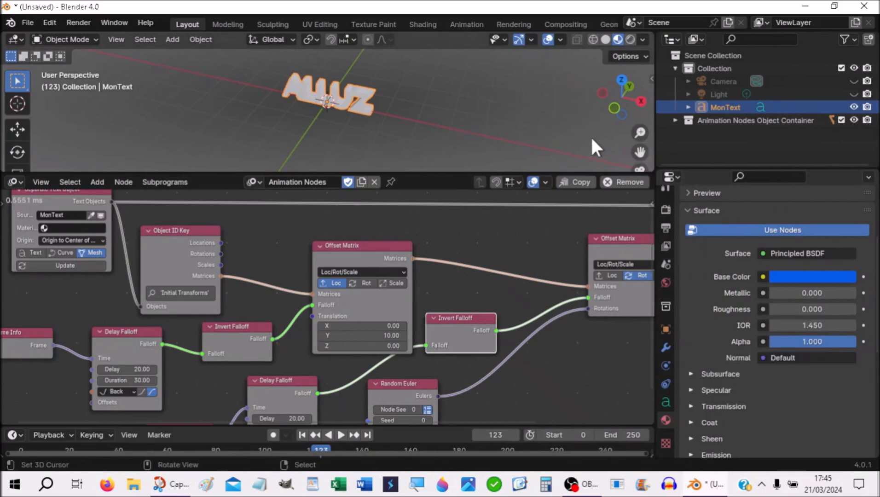
- Make the scene's Light visible and switch the 3D viewport to Rendered shading
click(854, 93)
click(629, 38)
middle_drag(500, 104, 480, 102)
scroll(525, 81, down, 3)
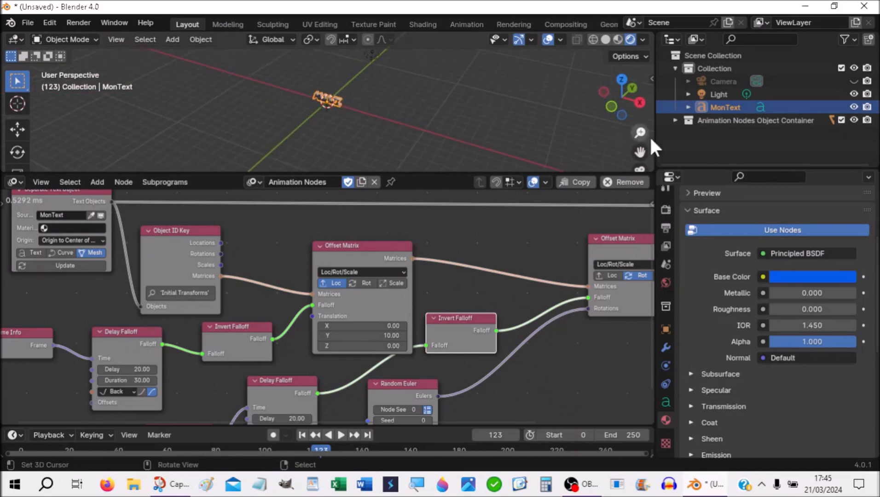
- Select the Light and move it closer to the ALLUZ text
click(709, 91)
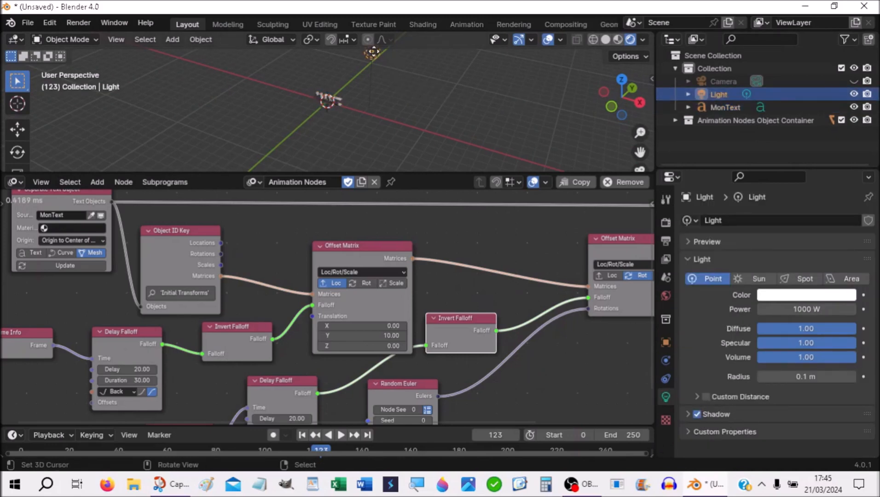
click(14, 131)
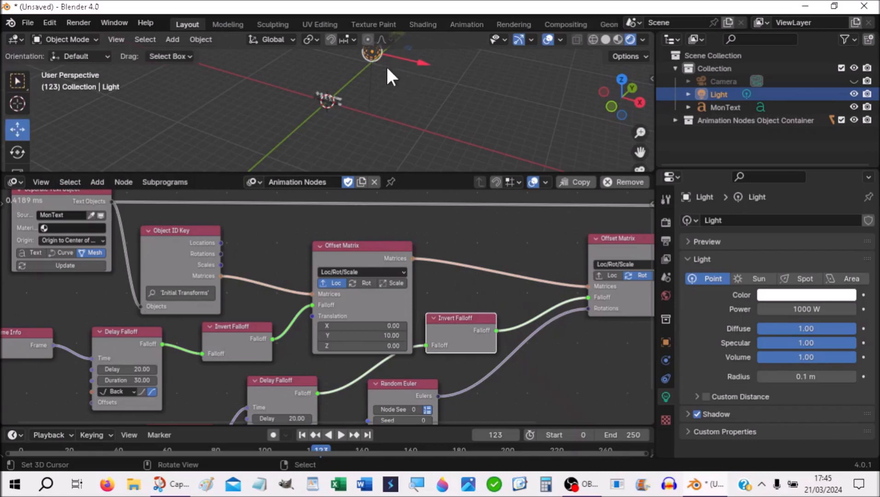
drag(403, 53, 351, 100)
middle_drag(363, 103, 439, 96)
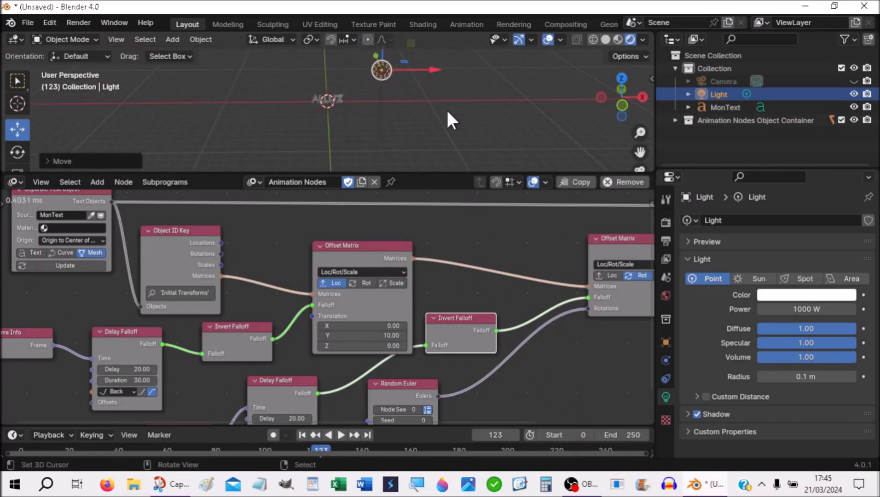
scroll(447, 112, up, 3)
scroll(447, 112, up, 3)
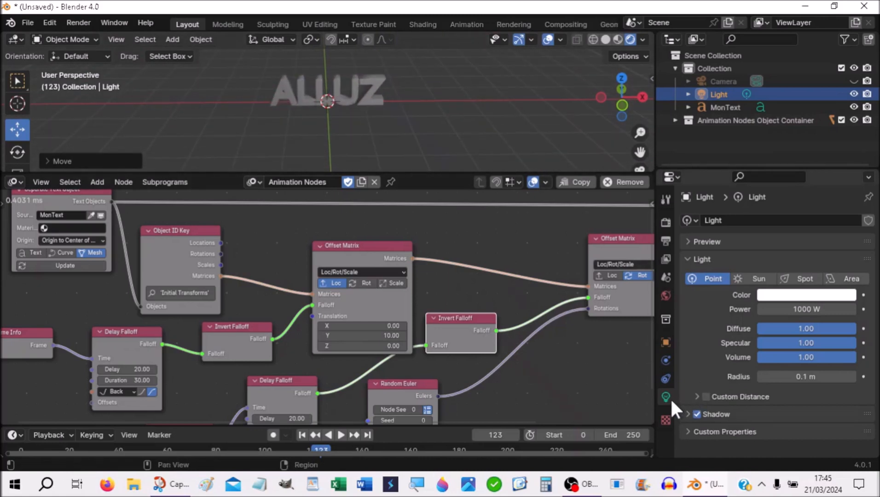
- Set the point light's Power to 2000 W and deselect the light
click(795, 306)
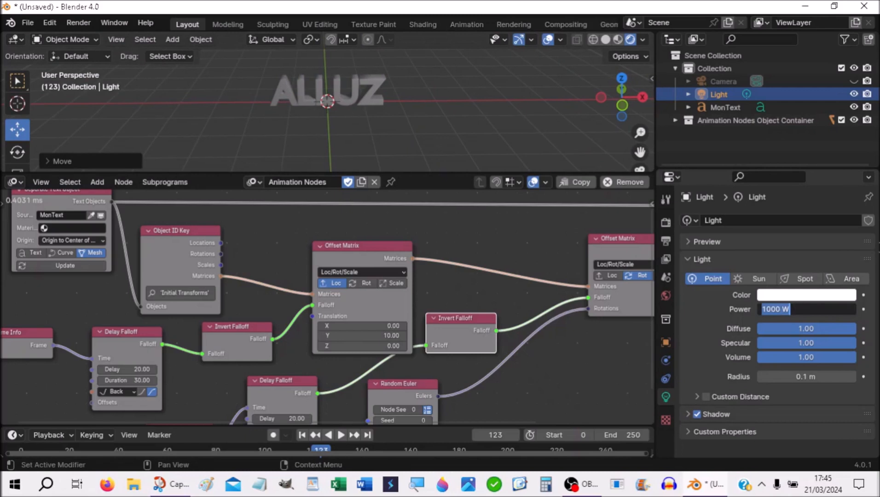
text(2000)
key(Return)
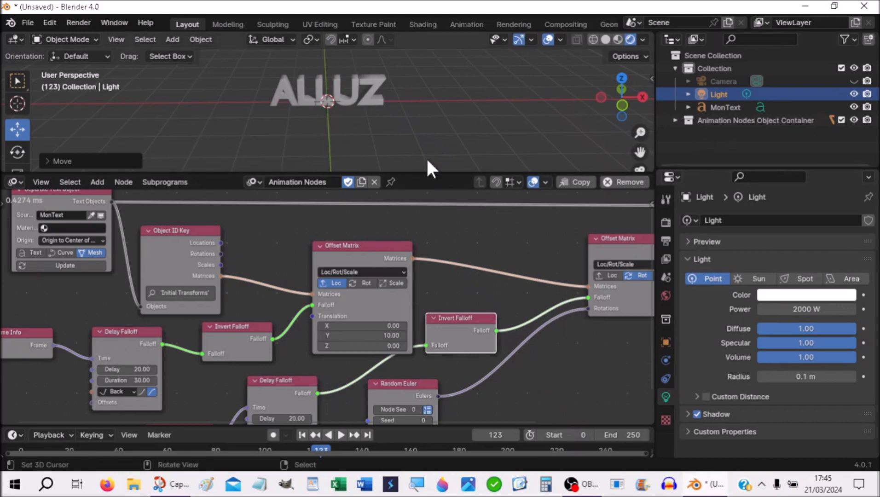
right_click(458, 130)
click(459, 127)
middle_drag(520, 159, 509, 137)
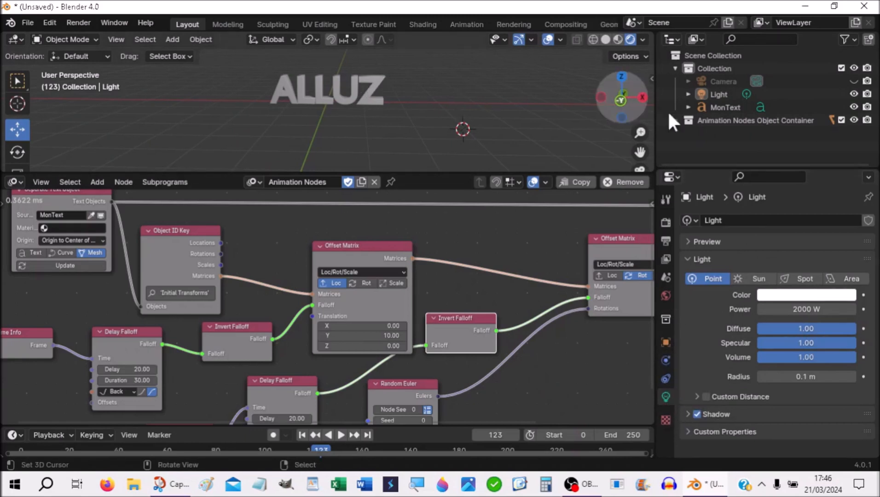
- Turn off Use Nodes for MonText's material and update the separated letters in the Separate Text Object node
click(727, 104)
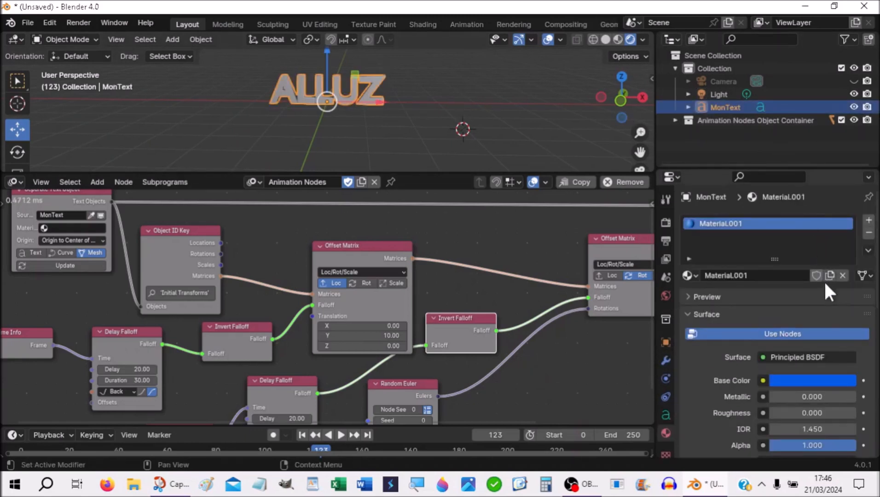
click(812, 382)
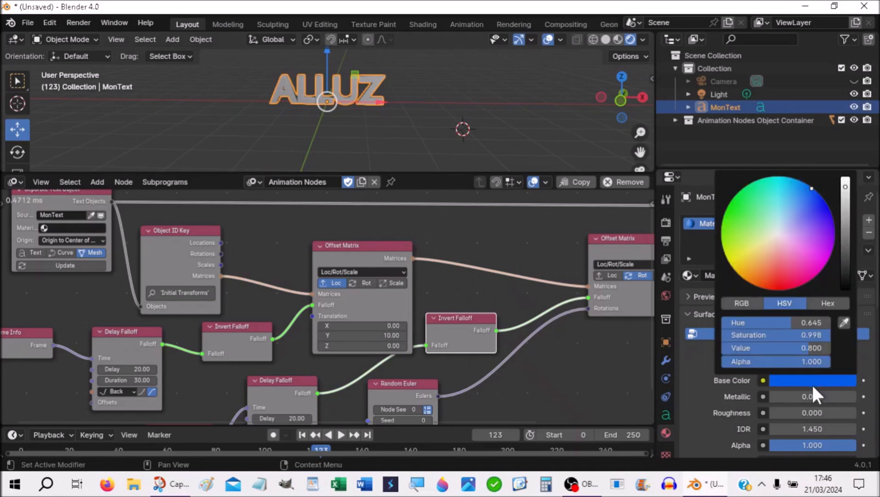
click(766, 333)
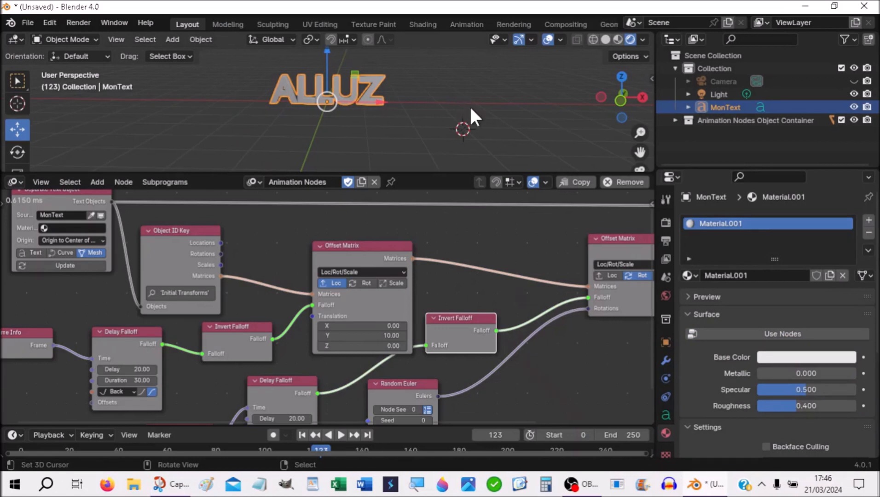
scroll(471, 108, down, 1)
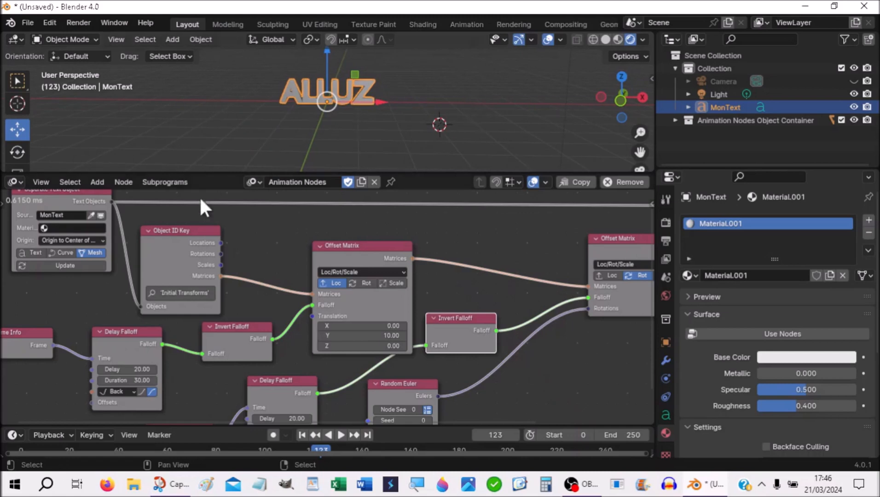
click(60, 266)
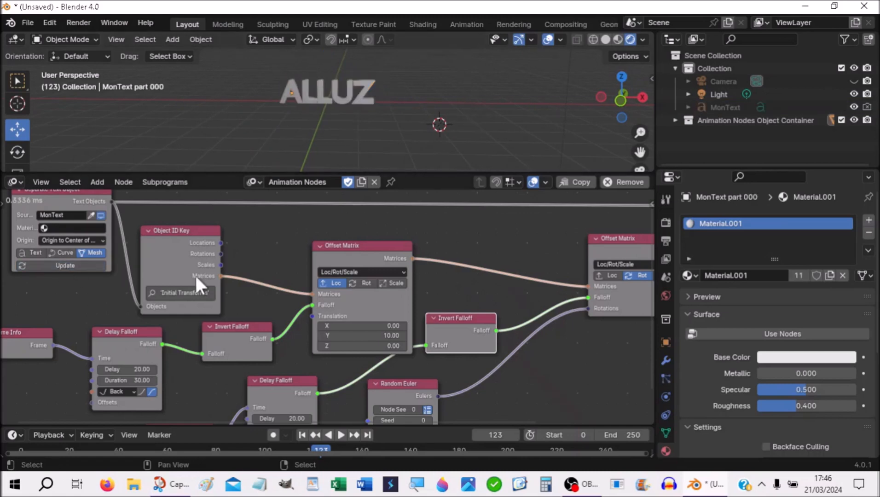
- Switch the 3D viewport to Material Preview shading and set the letters' material Base Color to bright blue
click(618, 35)
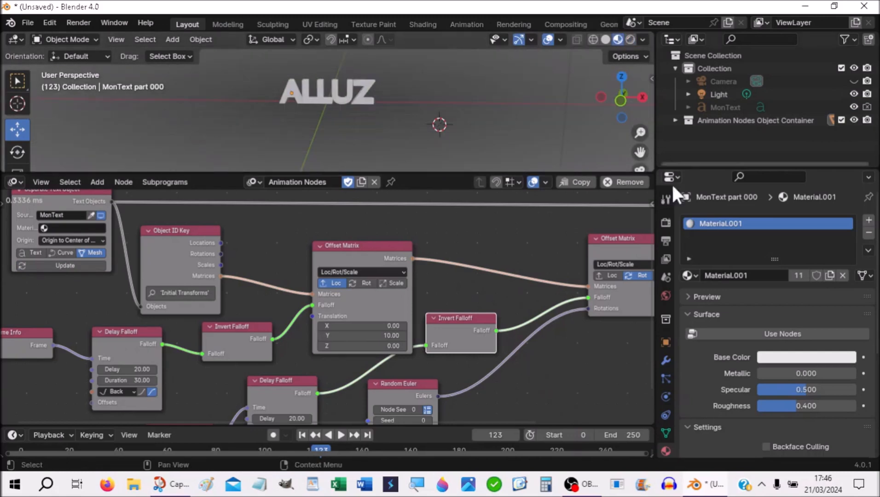
click(802, 360)
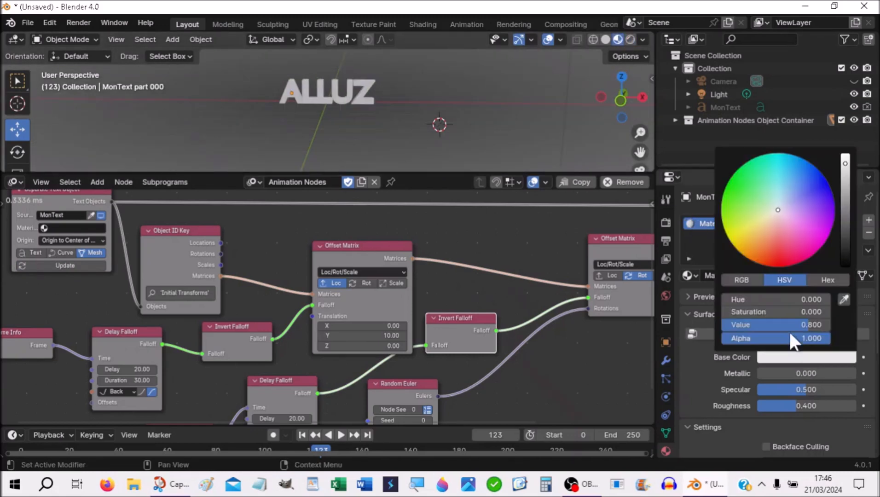
click(804, 160)
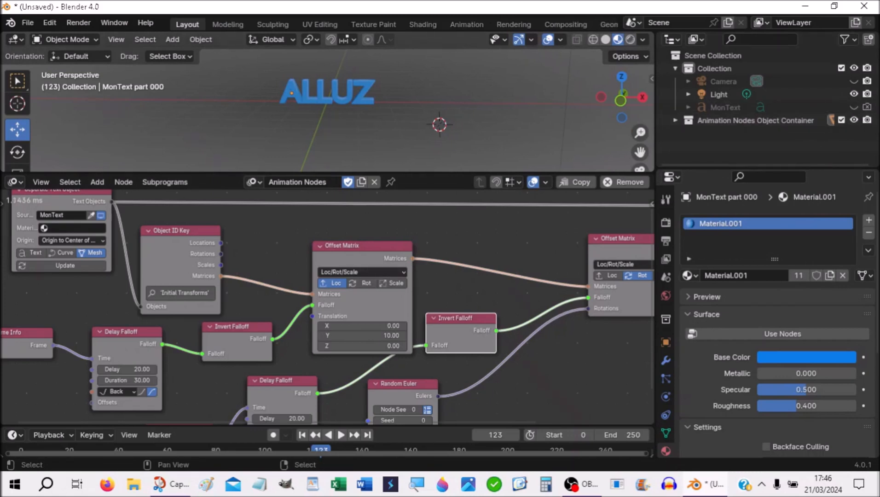
- Play the animation from frame 0 to check the blue letters' movement, and stop playback
click(340, 434)
click(339, 434)
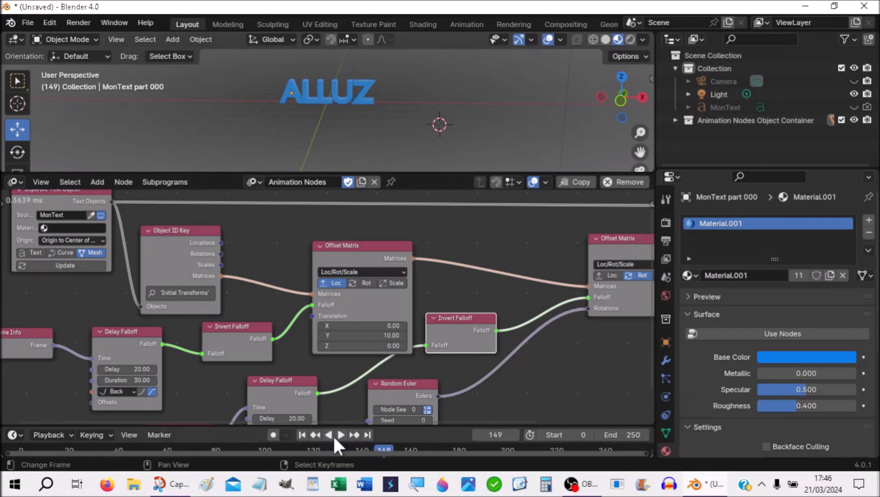
click(301, 434)
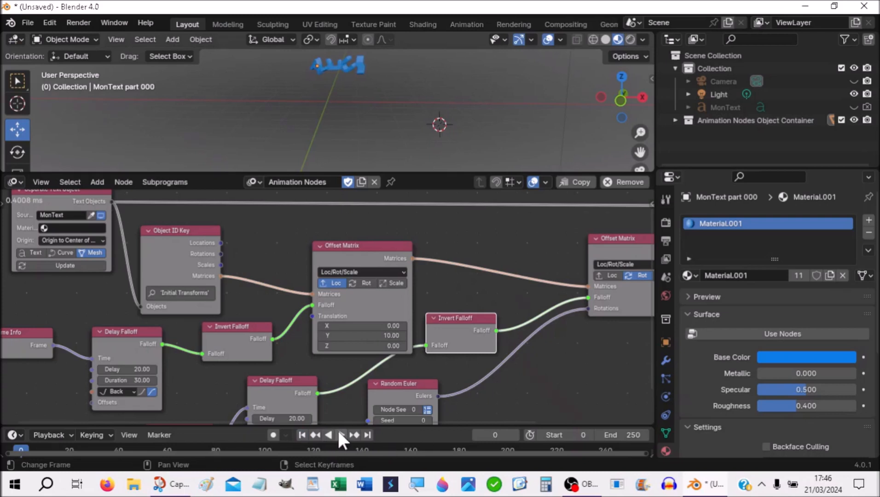
click(340, 435)
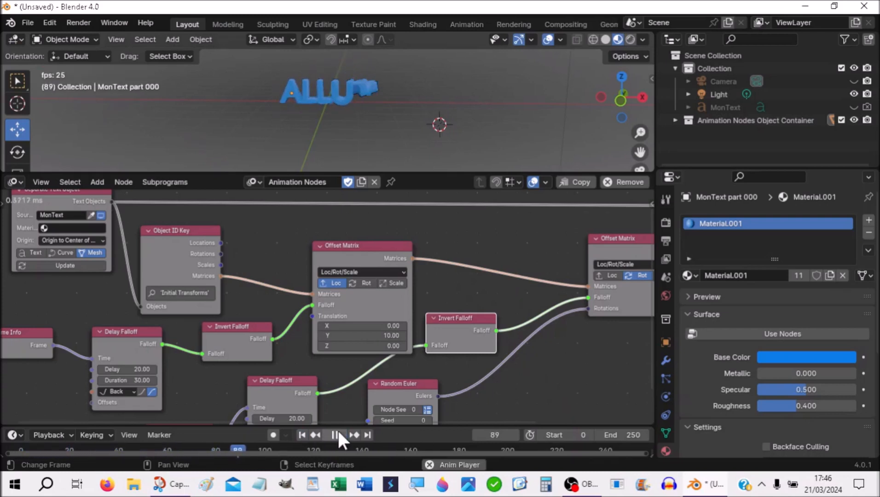
click(337, 430)
- Enlarge the 3D viewport by lowering its border with the node editor
scroll(412, 130, up, 4)
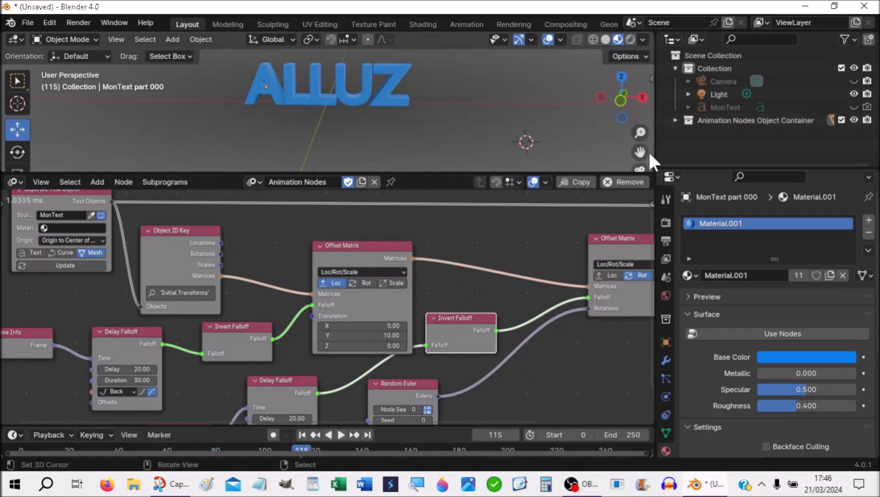
scroll(626, 153, down, 3)
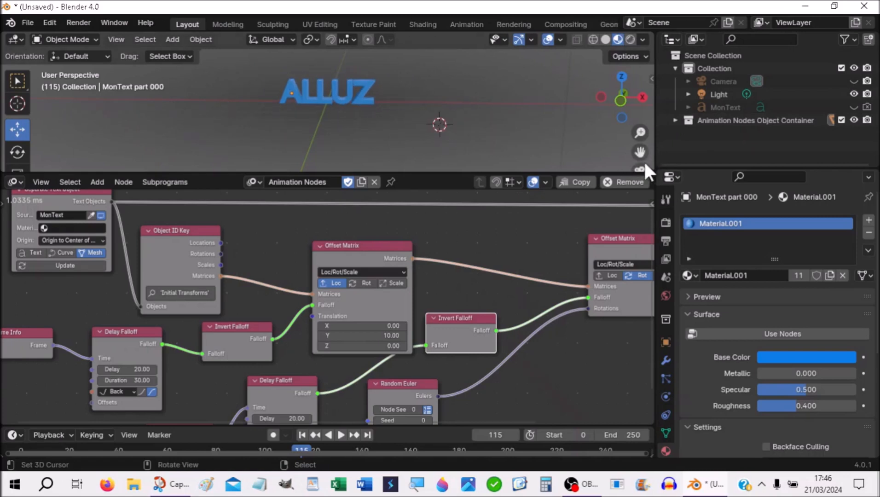
scroll(640, 161, up, 2)
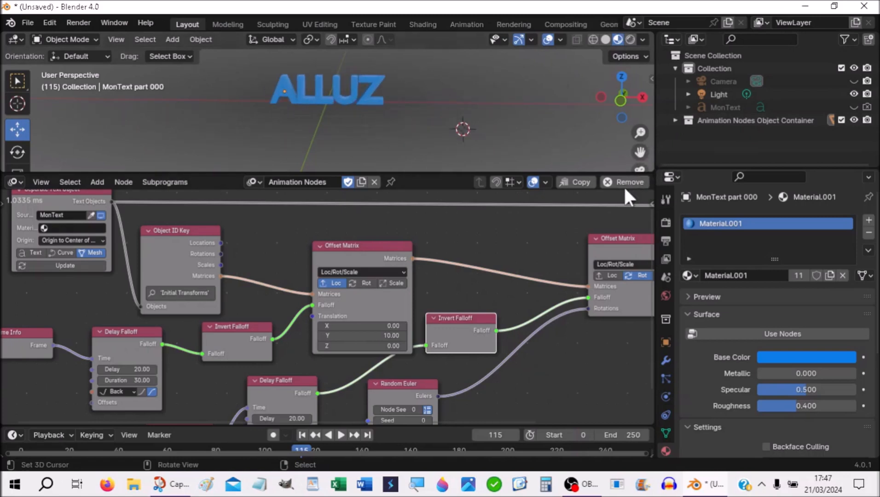
drag(624, 174, 635, 224)
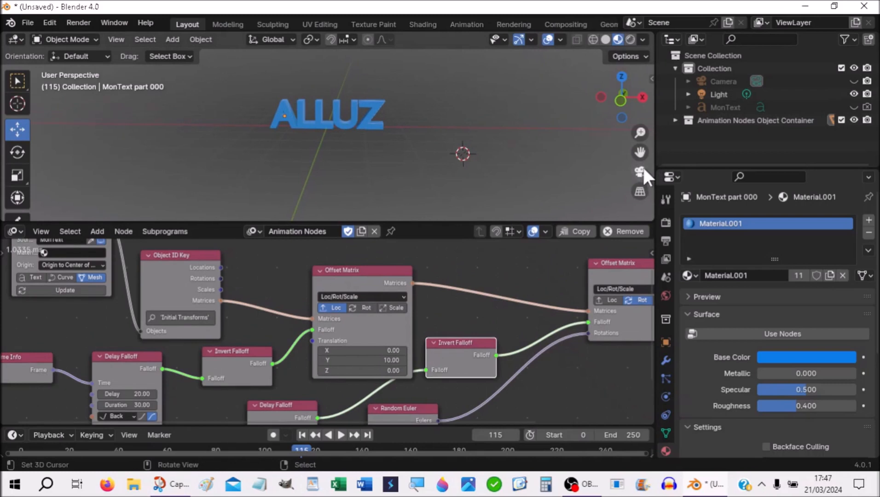
- Show the ALLUZ letters through the scene camera in the 3D viewport
click(642, 170)
middle_drag(345, 189, 353, 185)
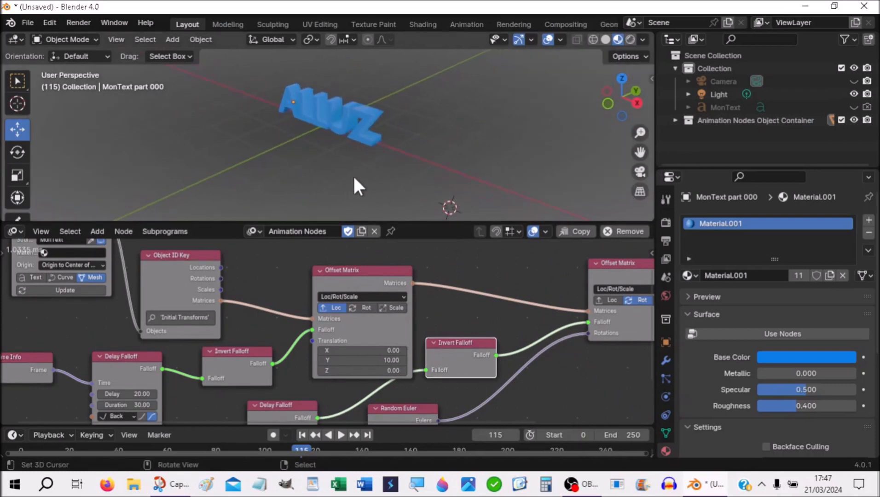
click(642, 170)
- Lock the camera to the view and reframe it so the ALLUZ letters face forward and fill the camera frame
key(n)
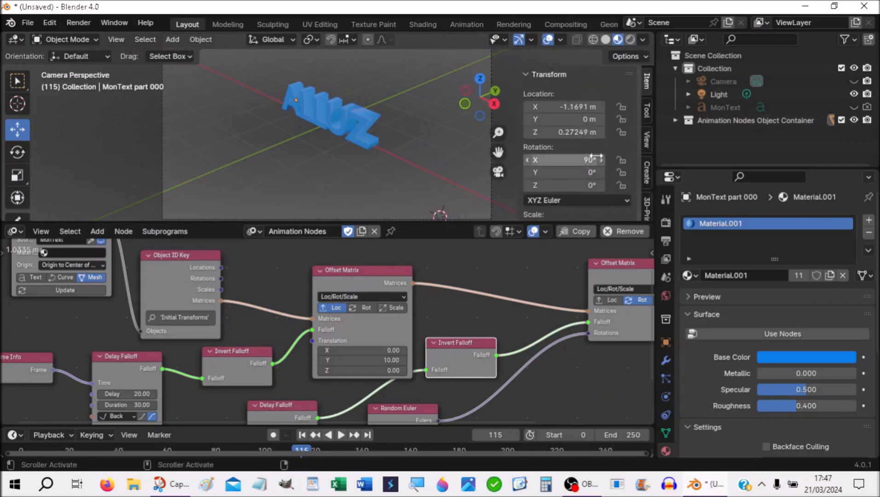
click(646, 107)
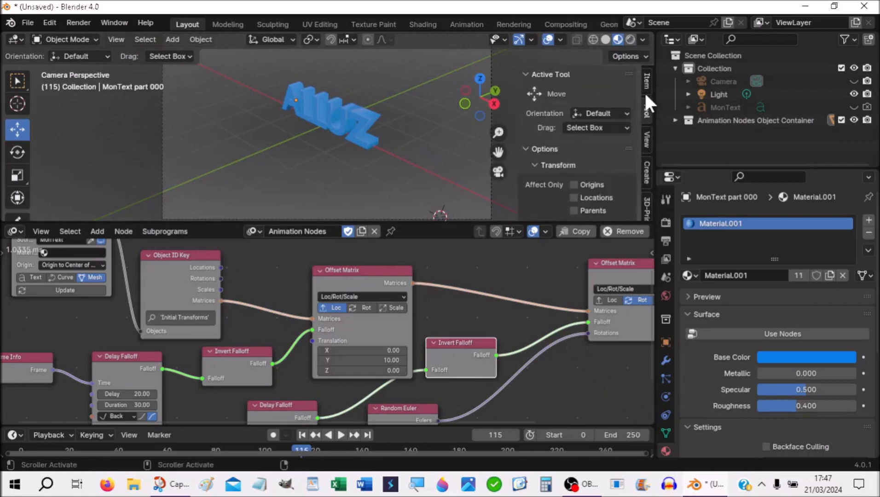
scroll(634, 148, down, 1)
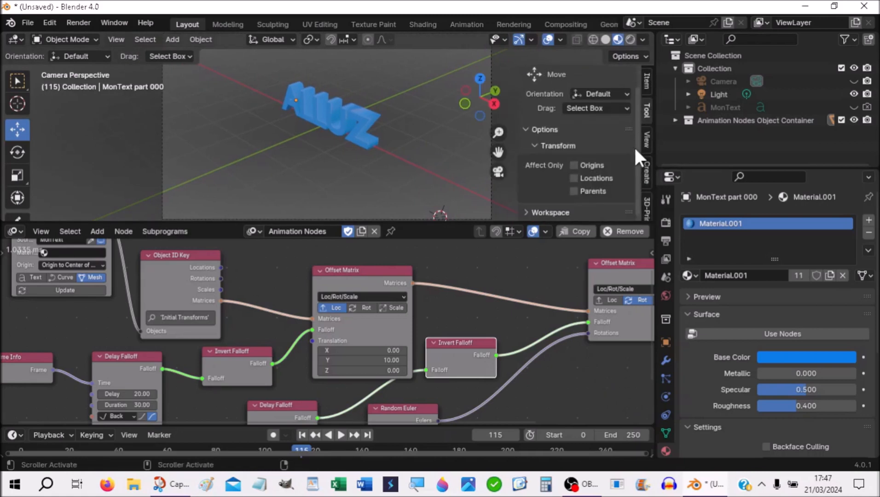
click(648, 76)
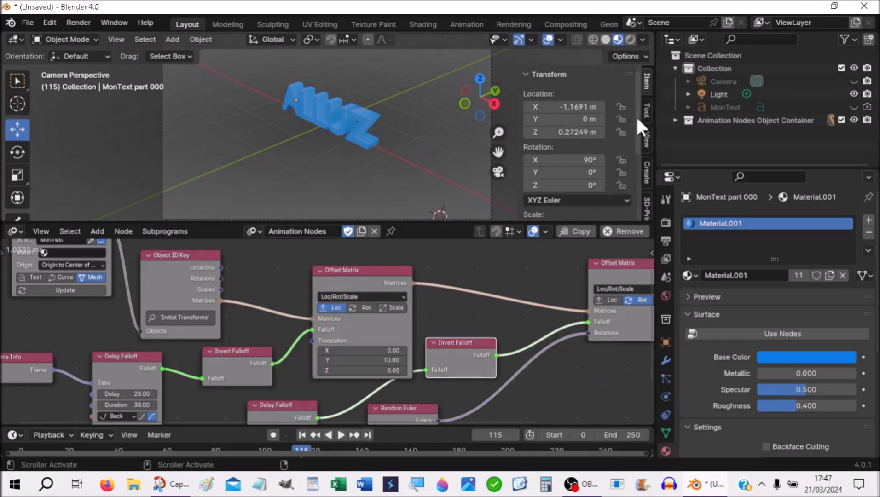
click(645, 141)
scroll(566, 193, down, 4)
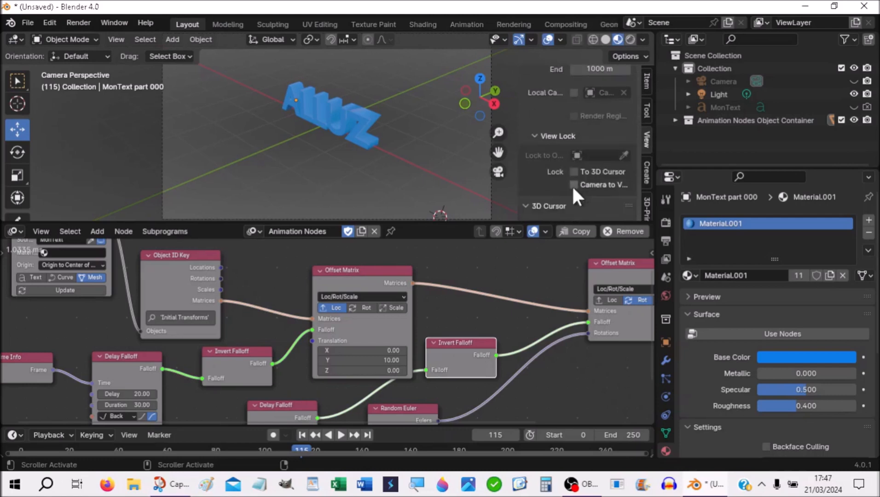
click(574, 158)
middle_drag(385, 179, 470, 136)
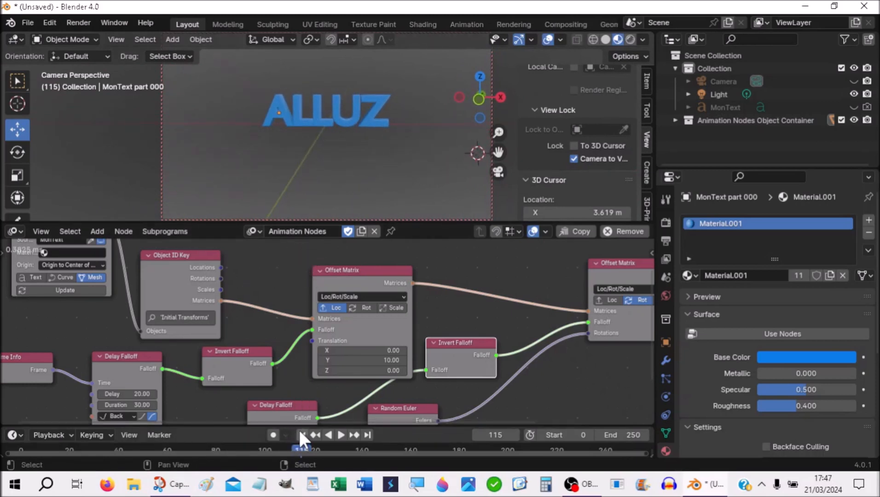
scroll(322, 164, up, 6)
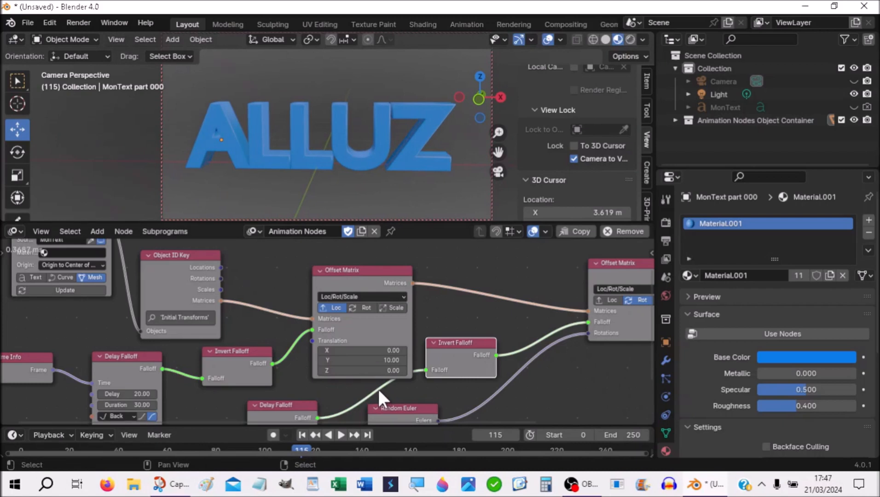
- Play the animation from frame 0 in camera view, stop playback, and view the whole node tree
click(301, 435)
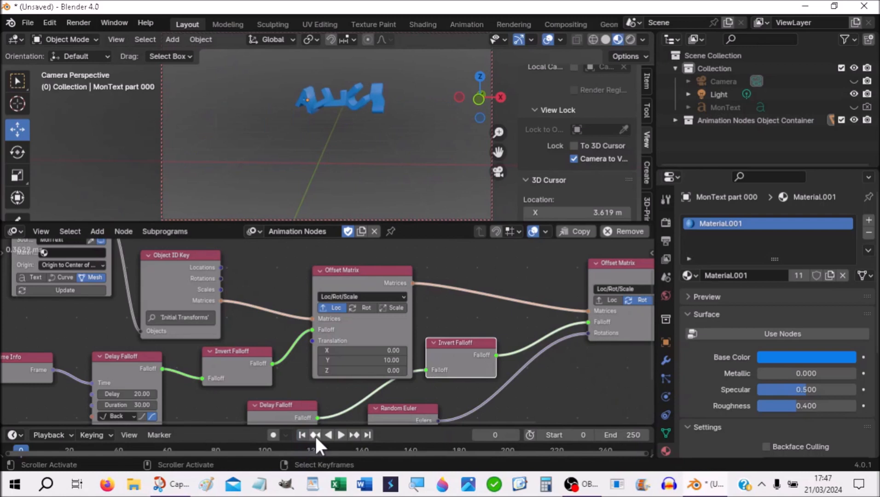
click(340, 436)
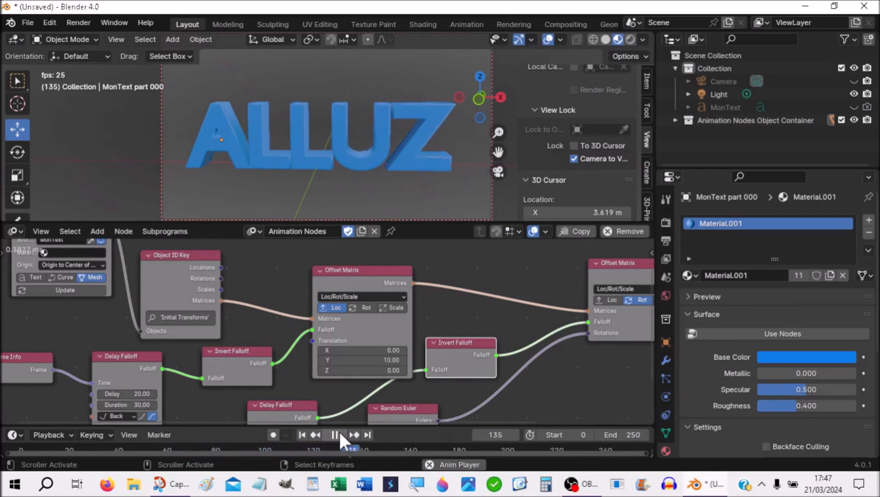
click(335, 435)
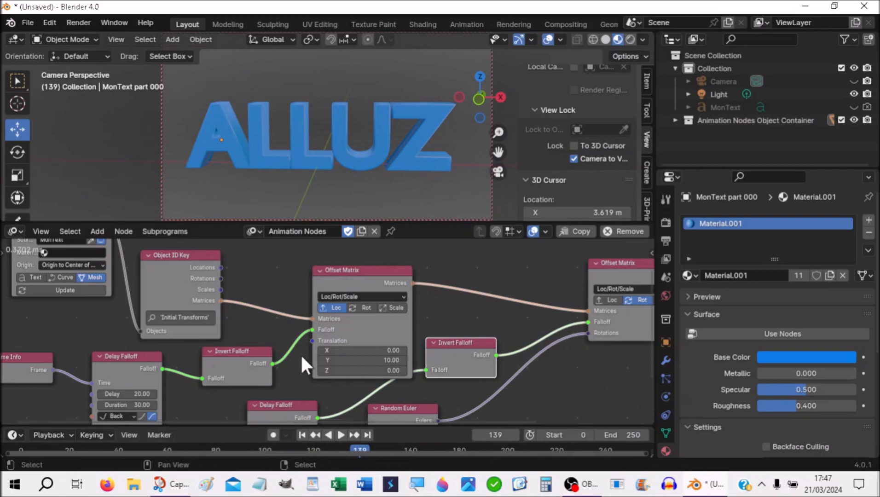
scroll(300, 359, down, 3)
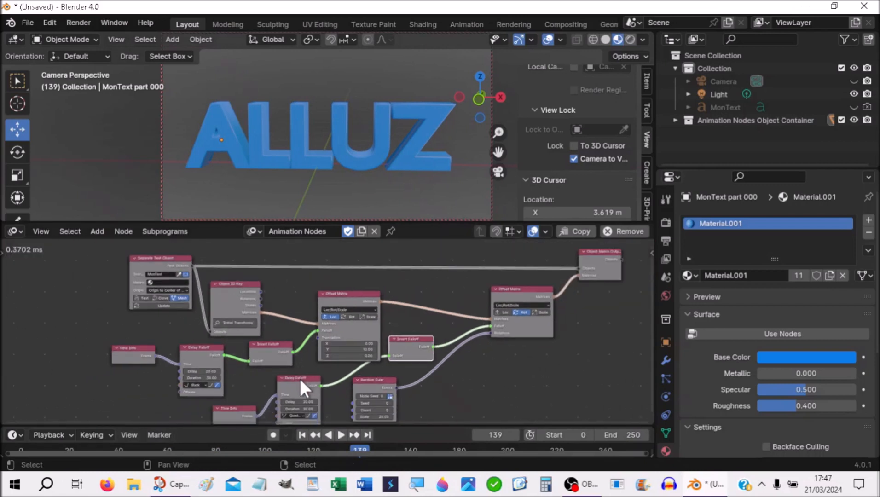
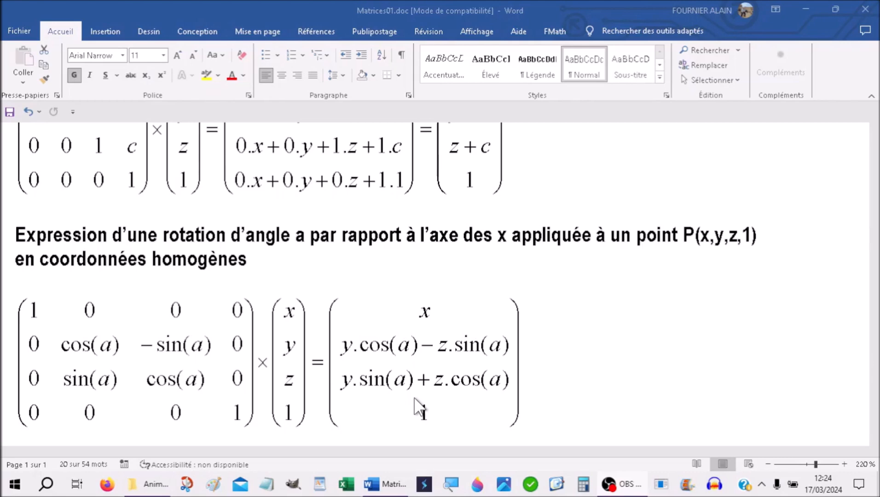
- Read through the homogeneous-coordinate rotation matrix formulas in the Word document Matrices01.doc
scroll(418, 406, down, 3)
scroll(415, 399, down, 3)
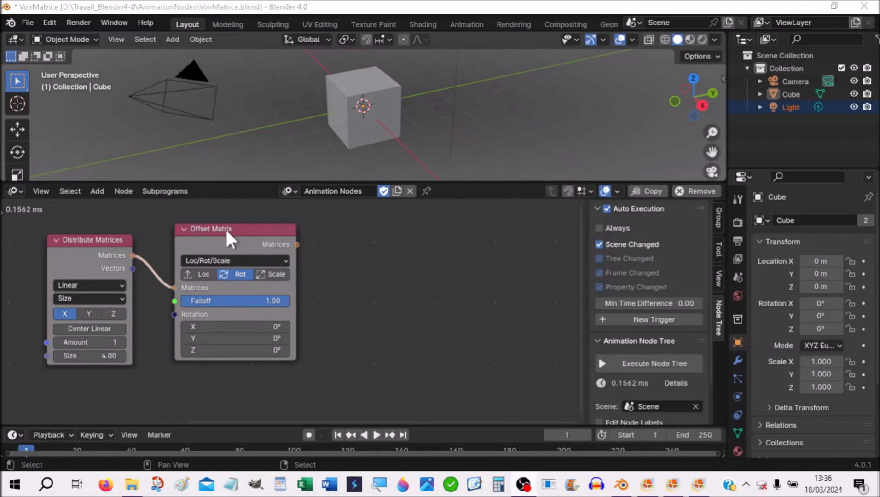
- In Blender's VoirMatrice file, set the Offset Matrix node to Loc only and consult the translation formula in TanslationMat.jpg
click(203, 274)
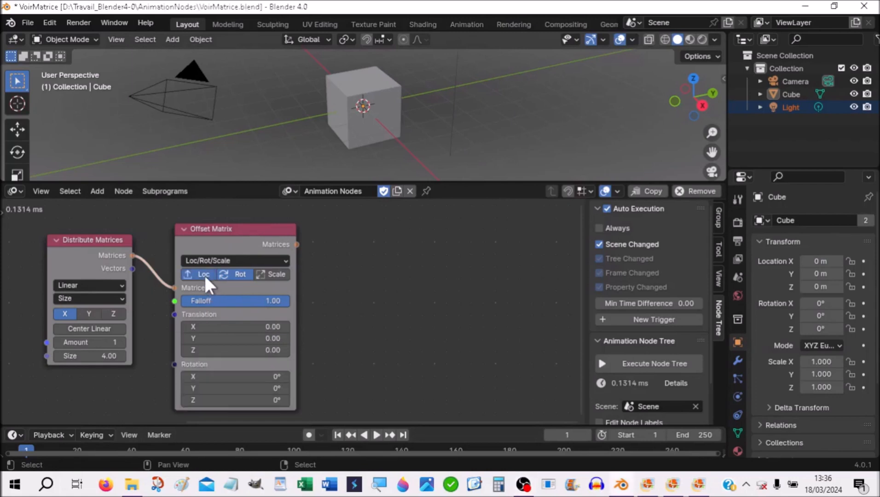
click(242, 275)
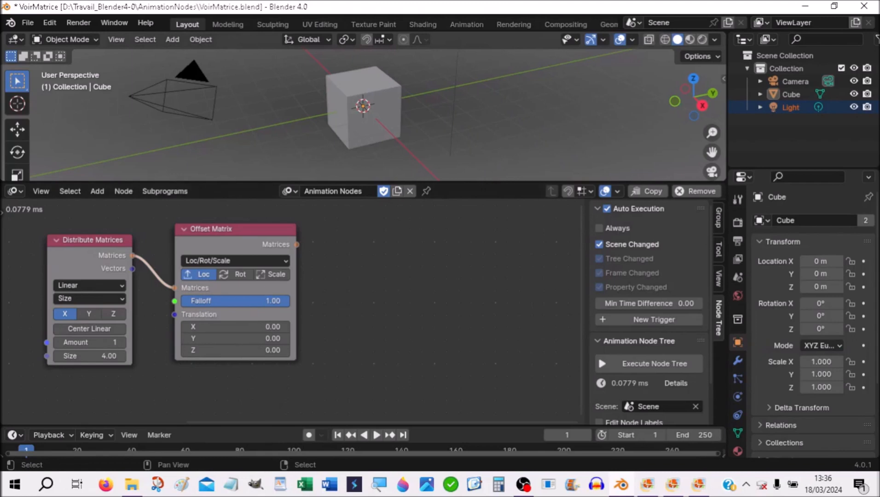
drag(0, 230, 598, 89)
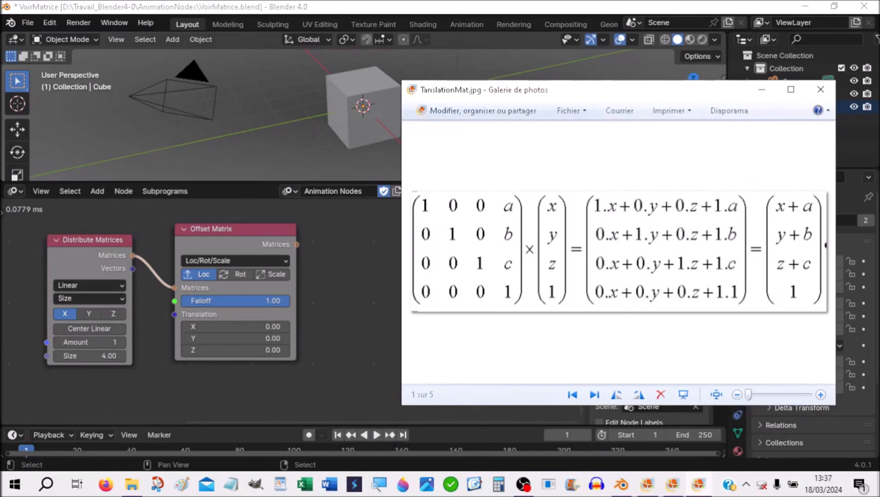
drag(668, 90, 0, 90)
- Add a Viewer node, connect the Offset Matrix node's Matrices output to it, and place it beside that node
click(298, 244)
drag(297, 245, 383, 291)
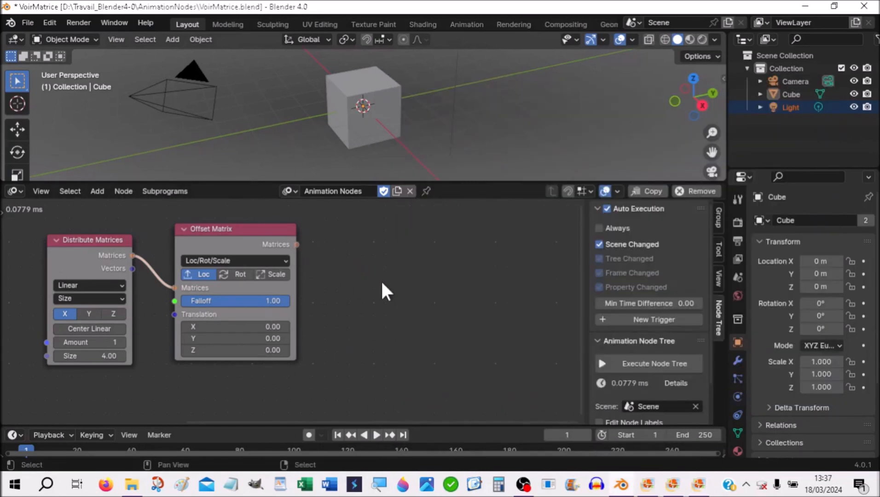
click(293, 247)
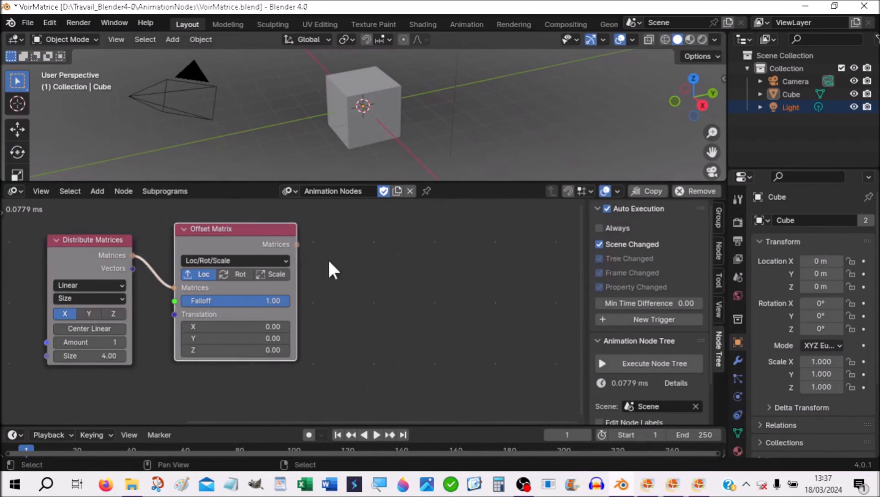
key(shift+a)
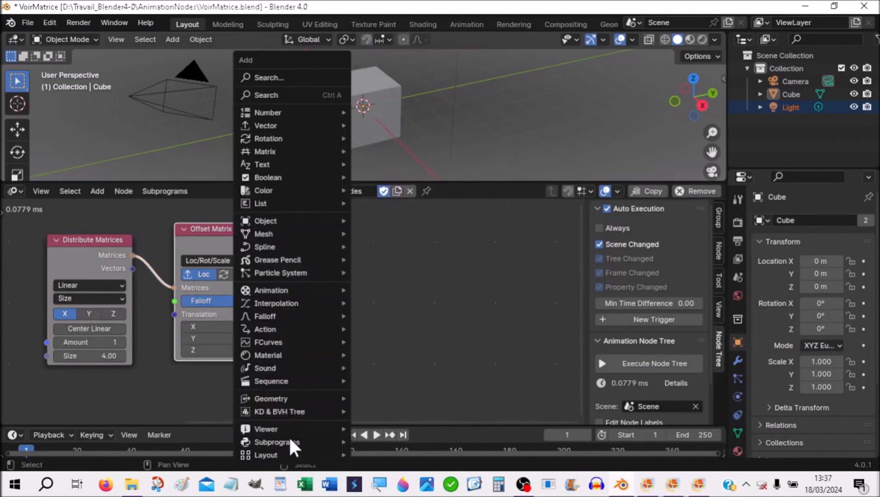
mouse_move(290, 430)
click(387, 380)
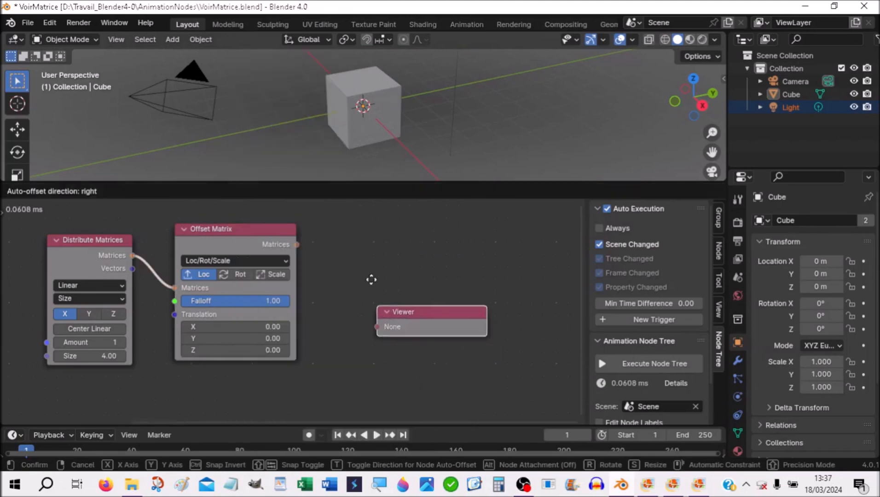
click(353, 216)
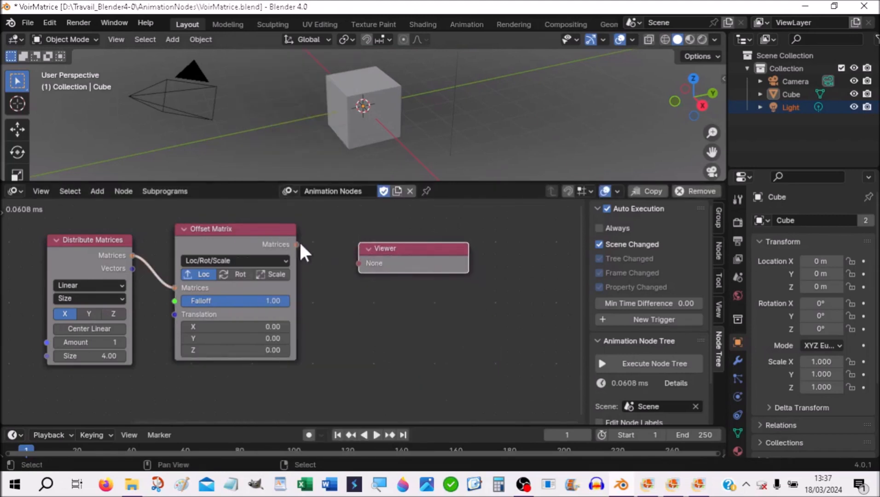
drag(298, 244, 359, 263)
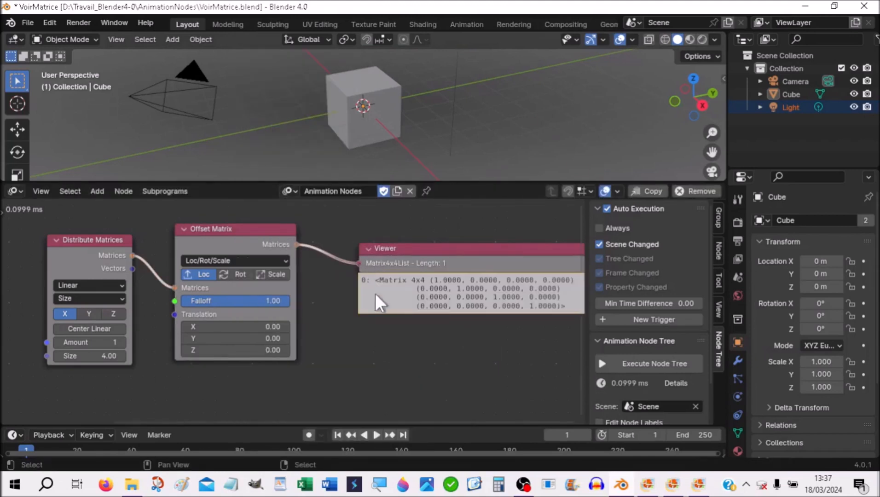
drag(488, 253, 441, 244)
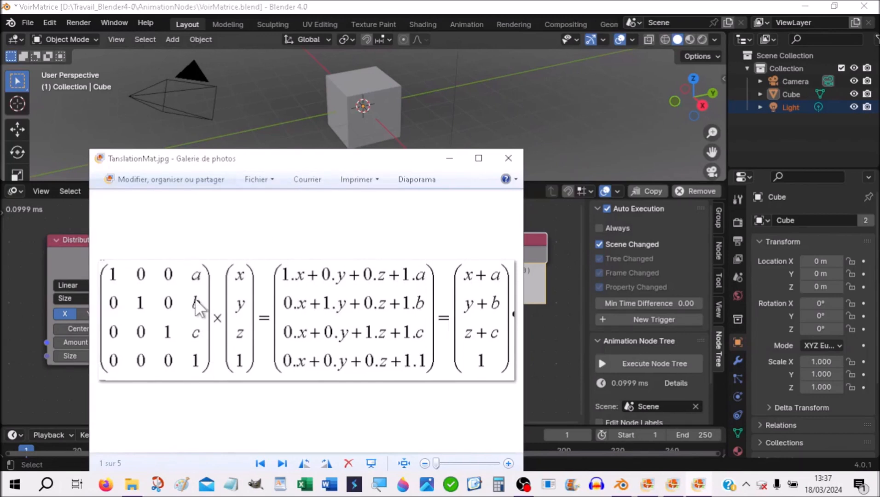
- Set the Offset Matrix translation to X 1, Y 2, Z 3 and compare the Viewer's matrix with the TanslationMat.jpg formula
drag(284, 162, 0, 276)
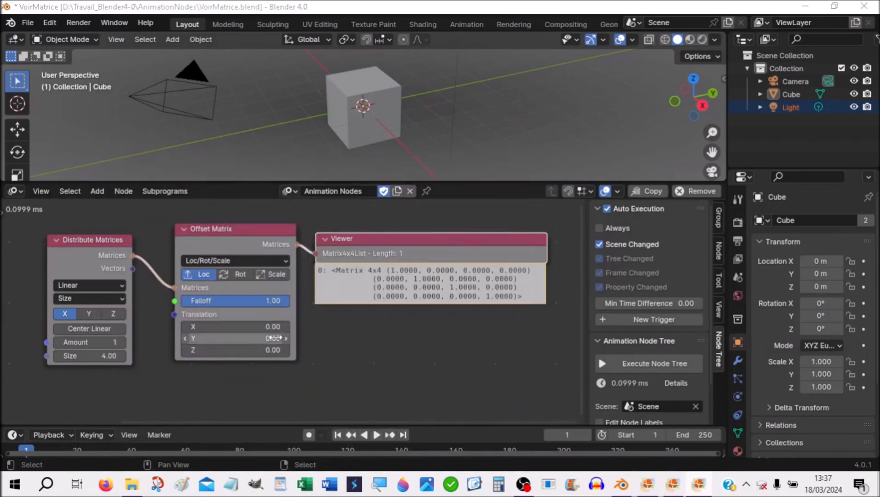
click(258, 326)
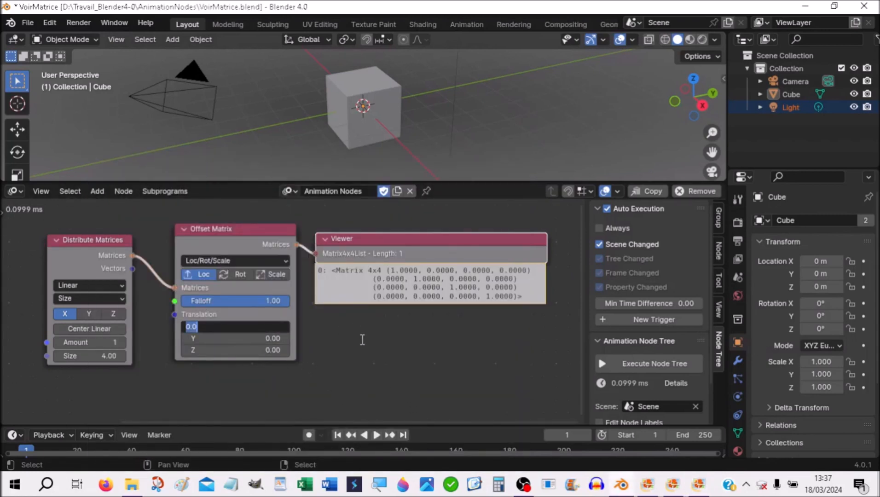
text(1)
key(Tab)
text(2)
key(Tab)
text(3)
key(Return)
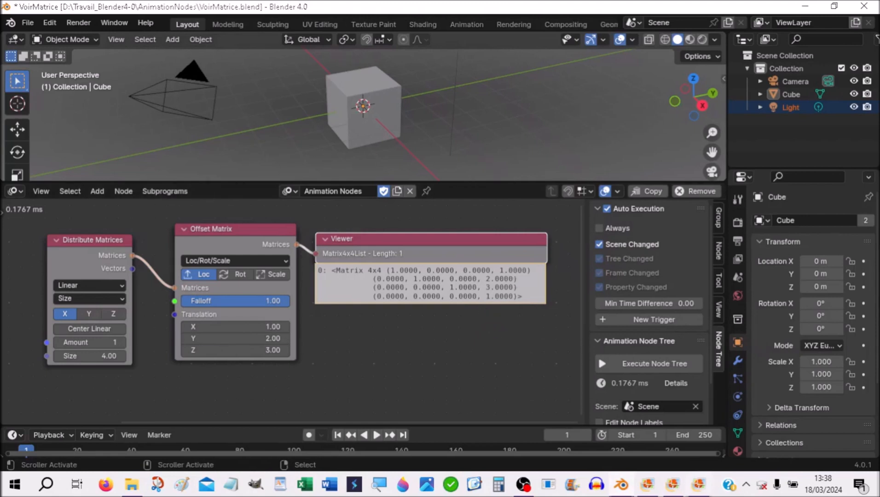
drag(1, 364, 261, 152)
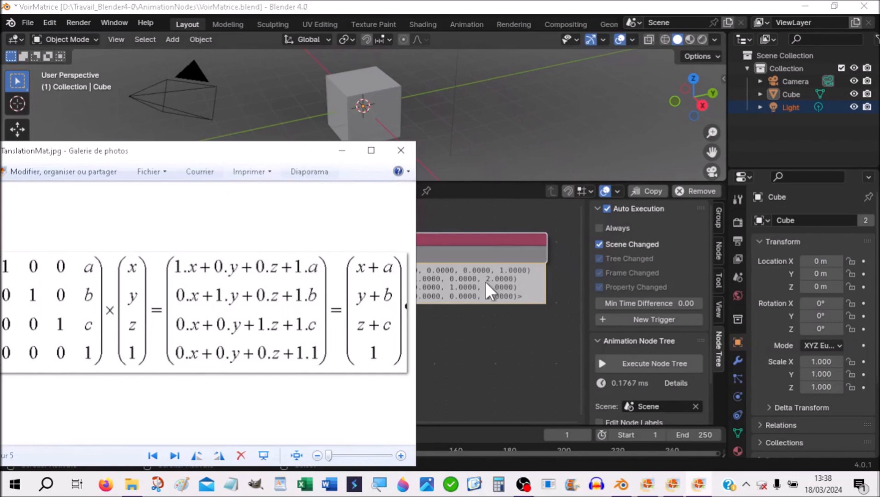
drag(244, 152, 0, 276)
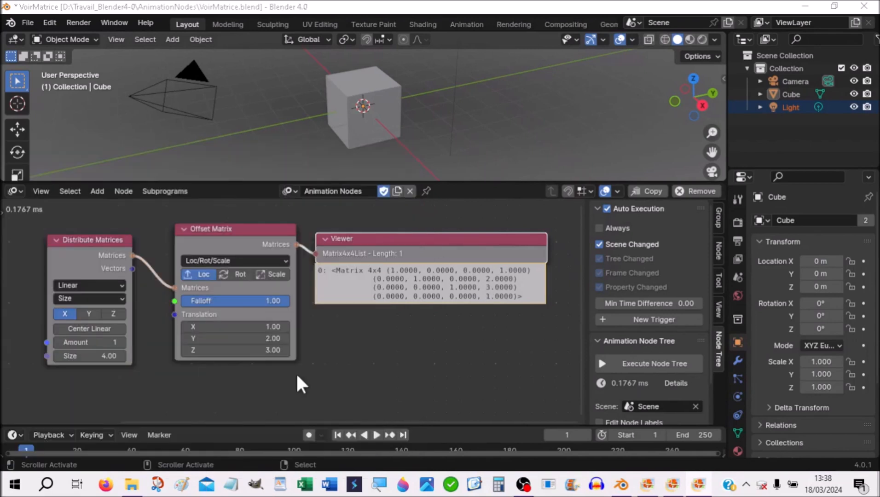
- Set the Offset Matrix node's translation to X 2, Y 3 and Z 4
click(272, 326)
text(2)
key(Tab)
text(3)
key(Tab)
text(4)
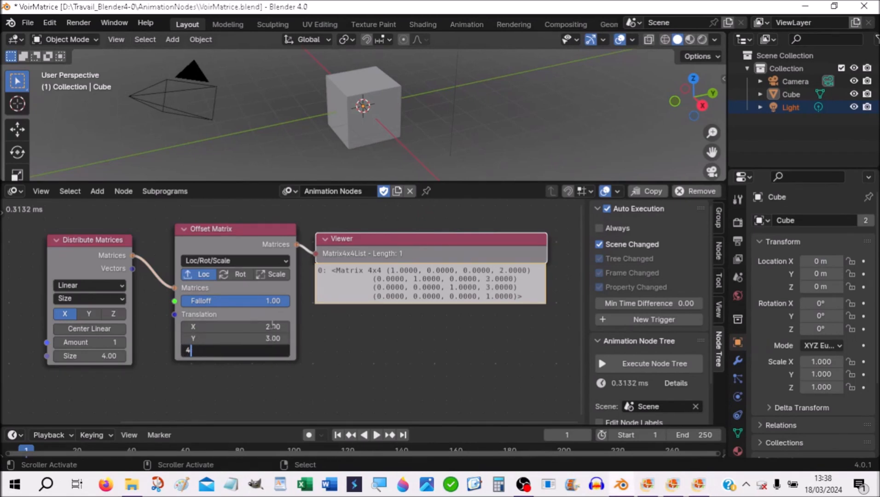
key(Return)
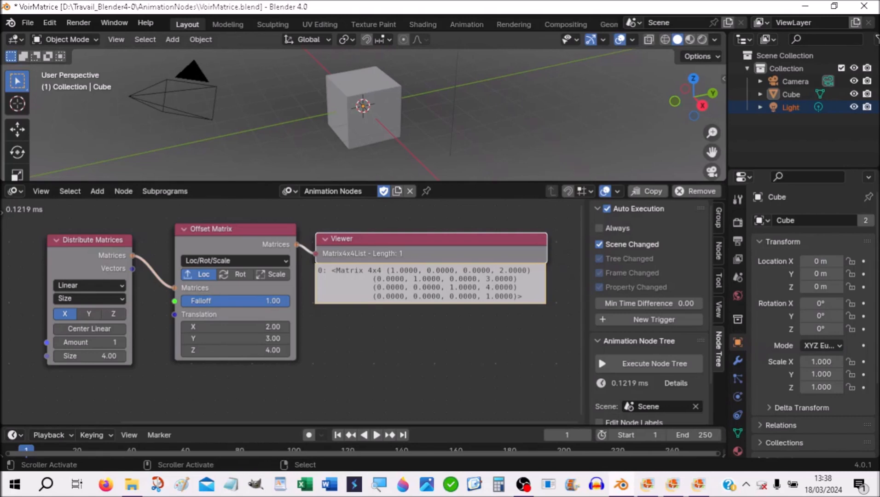
- Bring up RotationMat.jpg to examine the X-axis rotation matrix formula, and move the image out of the way
click(699, 484)
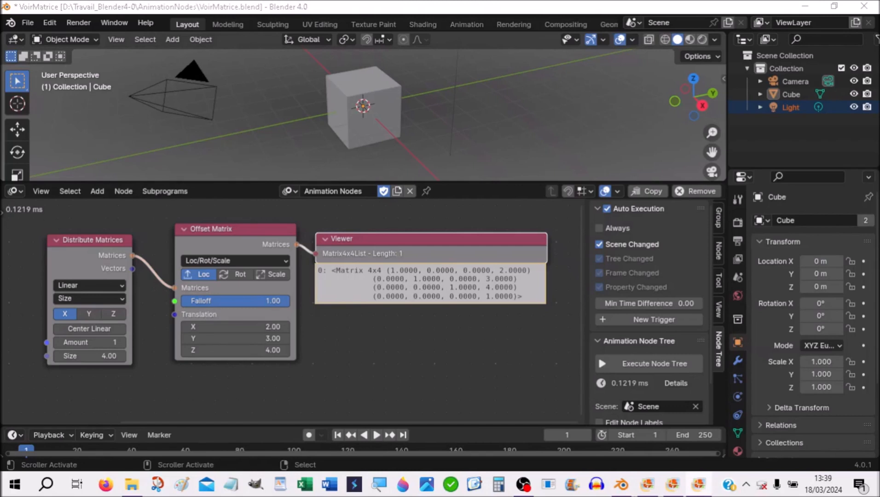
click(648, 484)
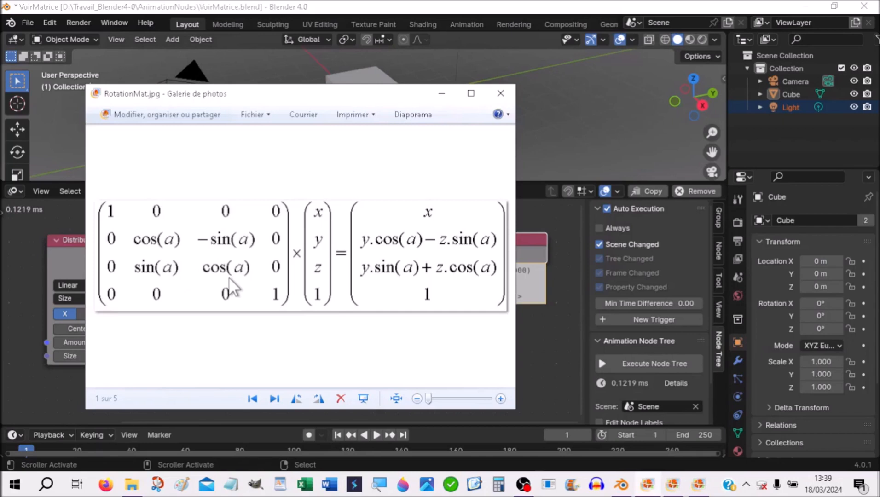
drag(367, 93, 0, 180)
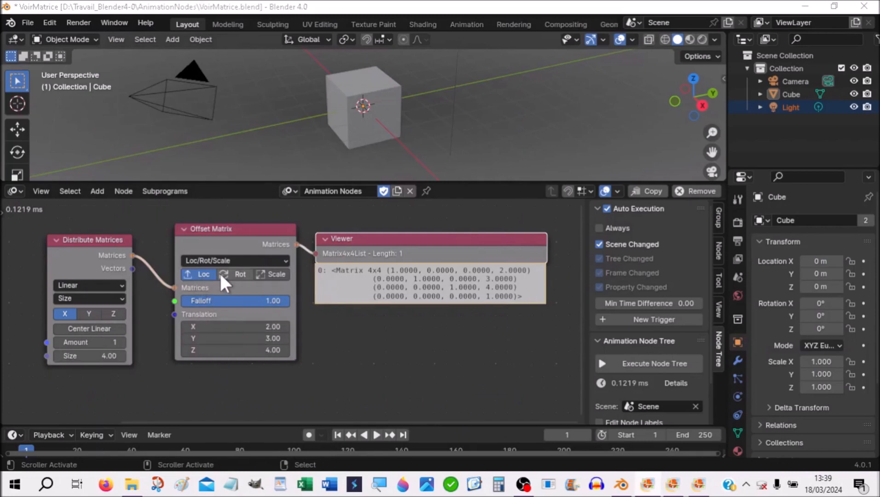
- Reset the Offset Matrix node's X, Y and Z translation values to 0
drag(268, 327, 269, 350)
text(0)
key(Return)
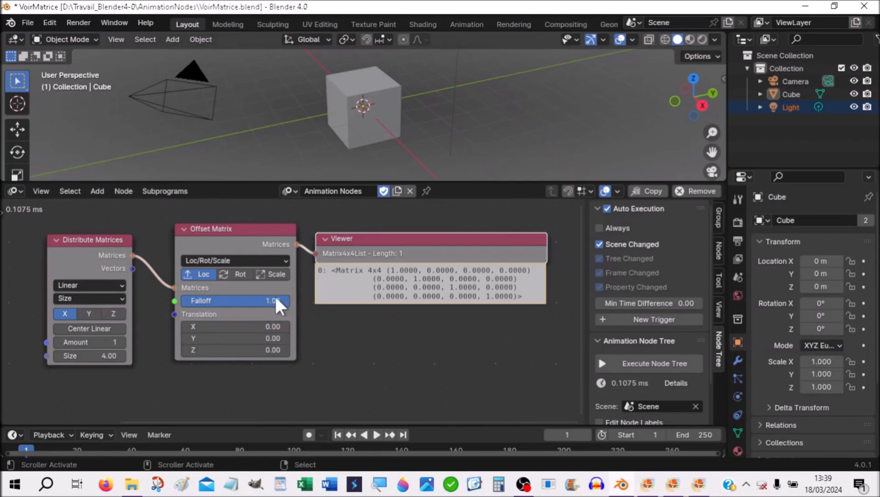
- Switch the Offset Matrix node to rotation only with X at 60°, and compare the Viewer's matrix with the RotationMat.jpg formula
click(237, 272)
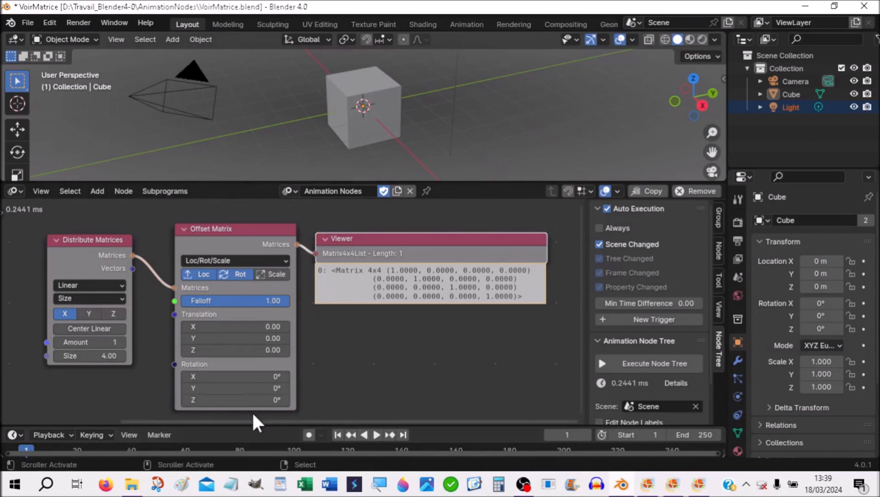
click(201, 276)
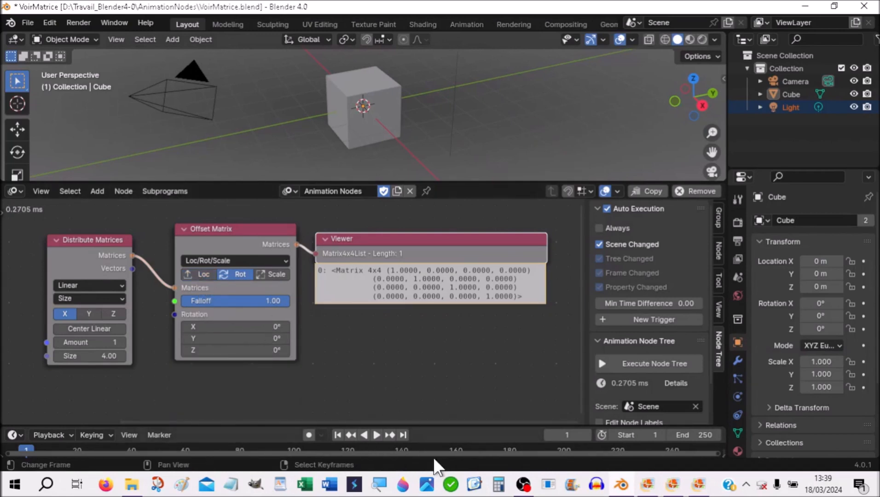
click(277, 327)
text(60)
key(Return)
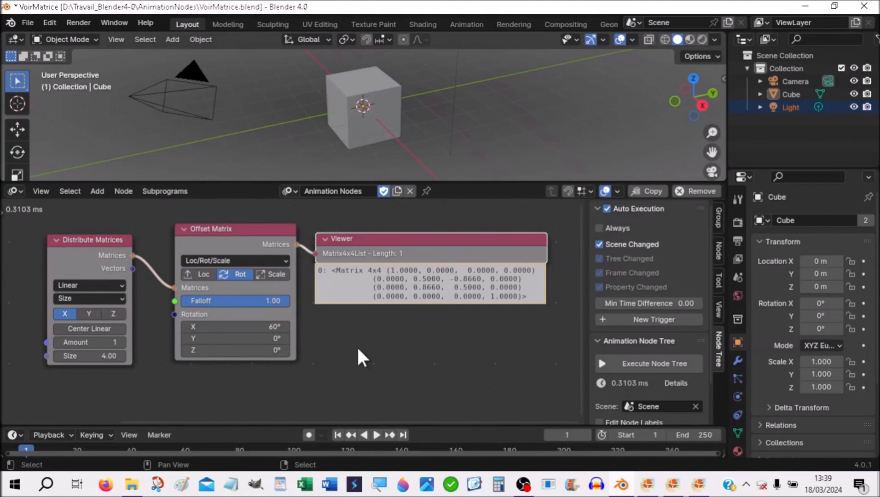
drag(0, 272, 210, 122)
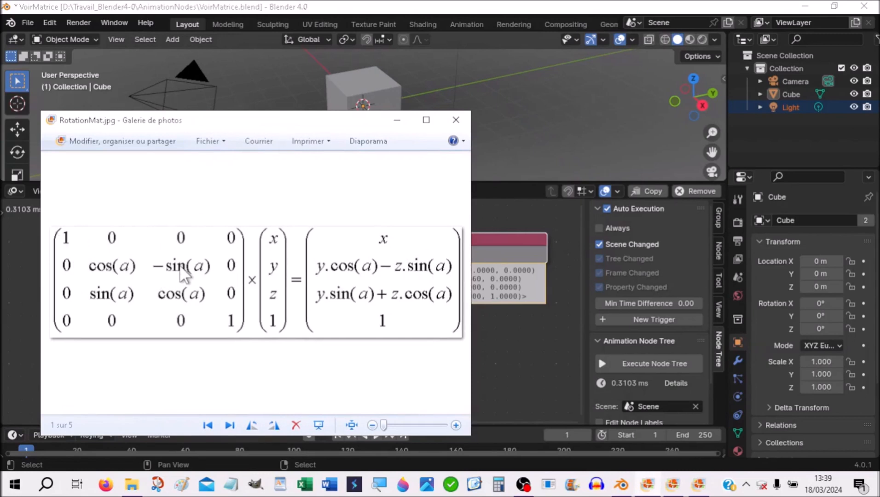
drag(248, 122, 0, 276)
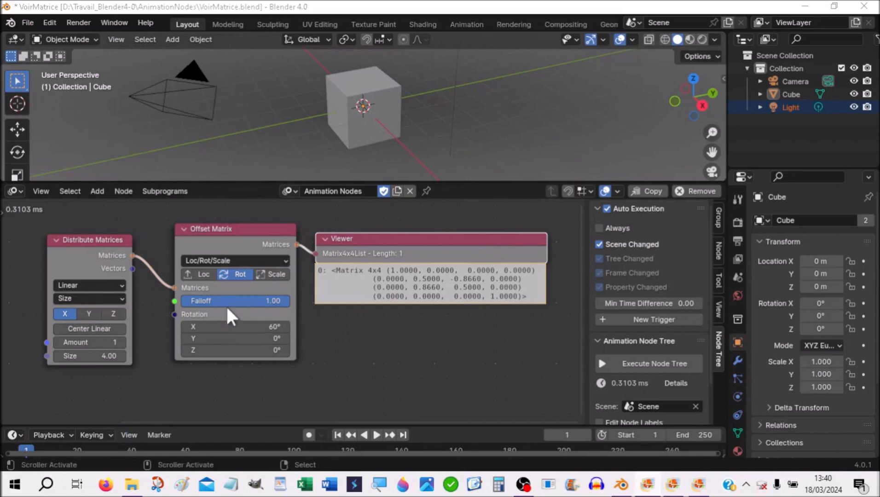
- Reset the Offset Matrix node's X, Y and Z rotation values to 0°
drag(283, 326, 284, 350)
click(284, 325)
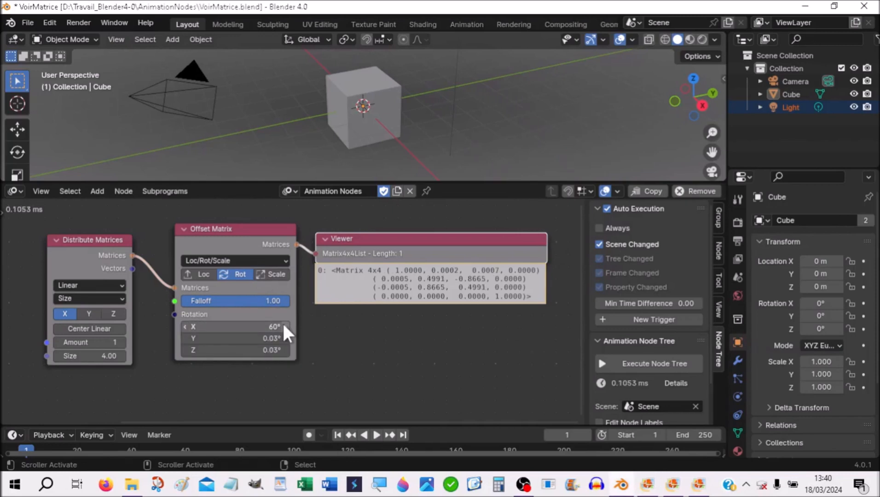
drag(273, 326, 273, 350)
click(273, 325)
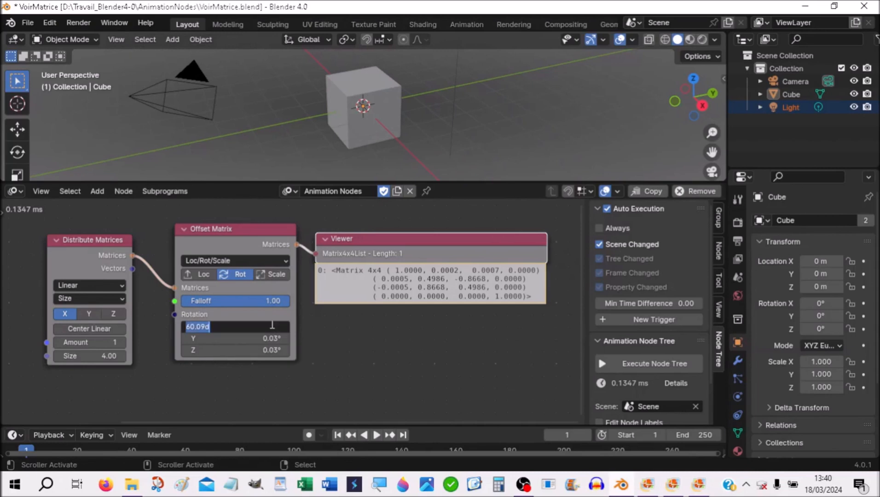
text(0)
key(Return)
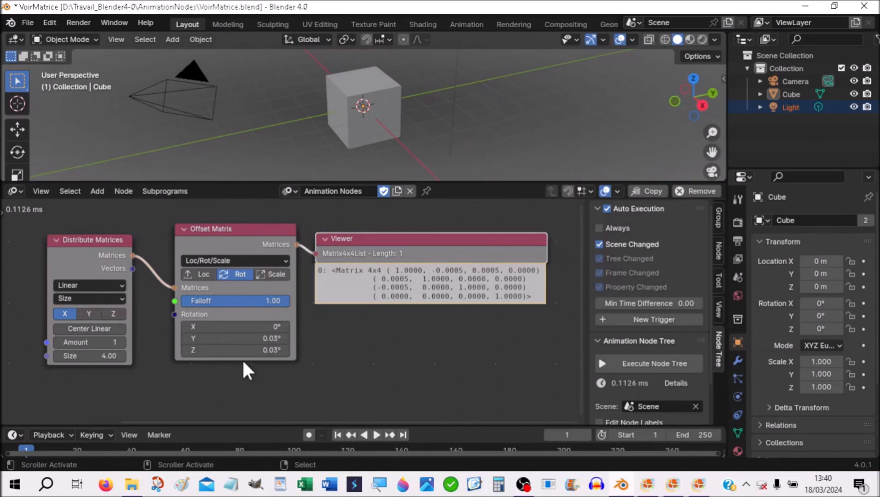
click(267, 339)
text(0)
key(Return)
click(268, 349)
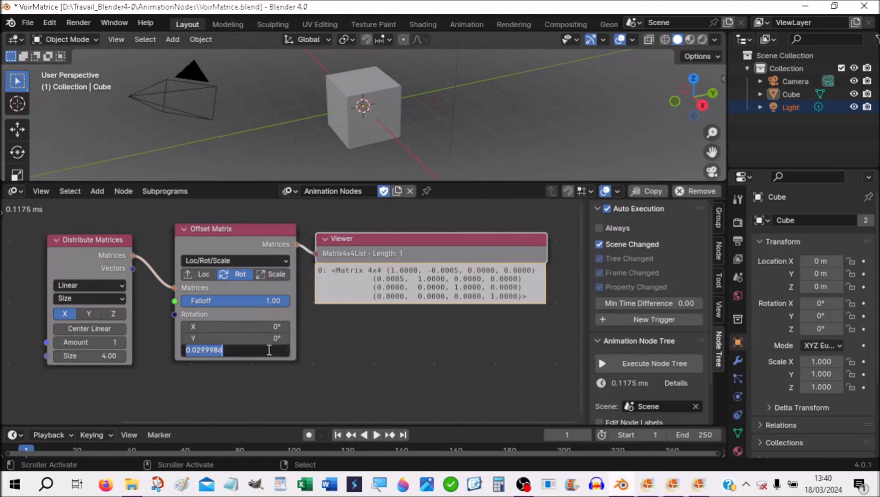
text(0)
key(Return)
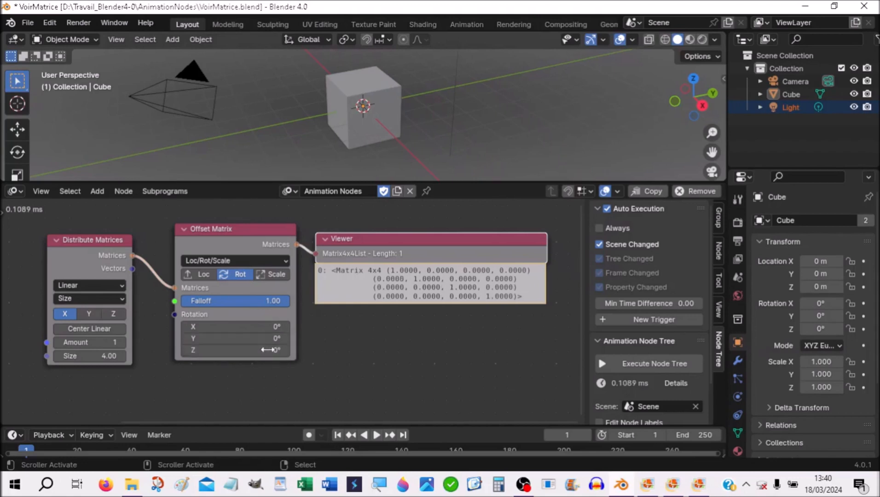
- Switch the Offset Matrix node to scale only with X 2, Y 3 and Z 4, and compare it with the scale matrix formula image
click(276, 274)
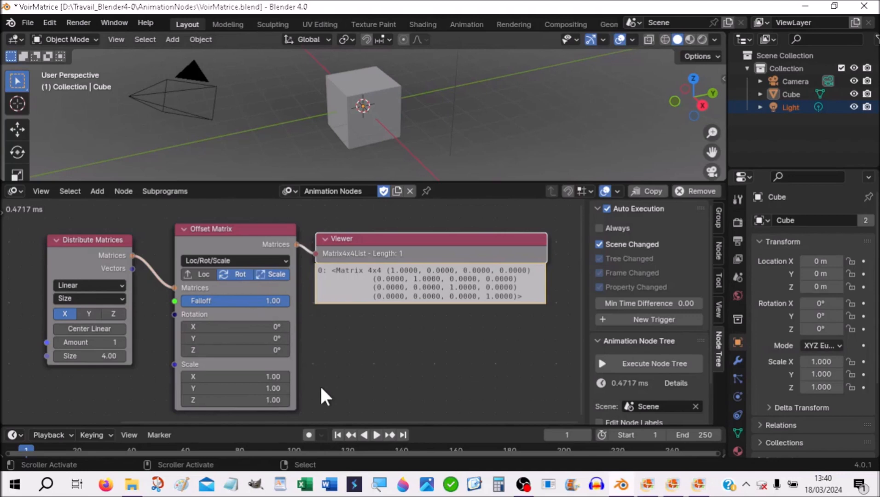
click(238, 275)
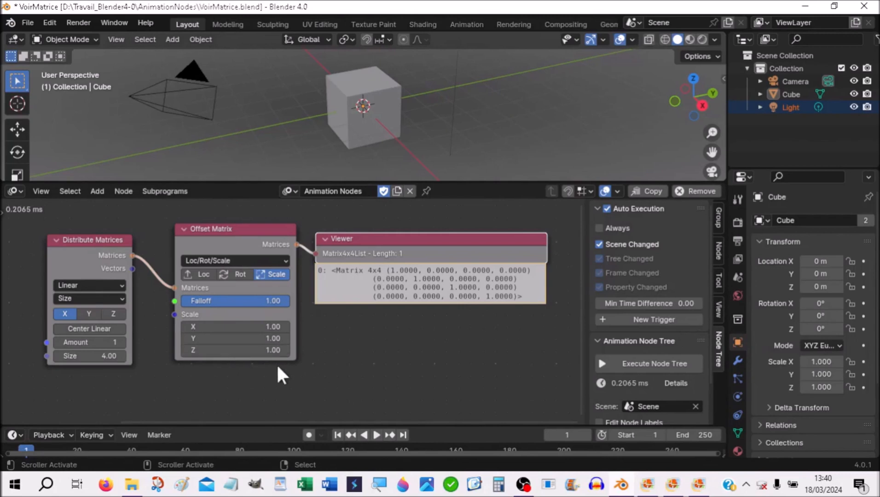
click(266, 326)
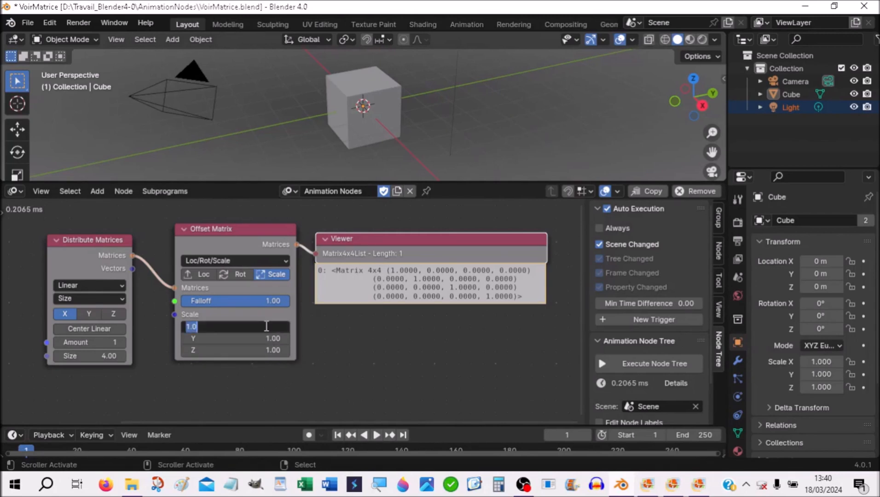
text(2)
key(Tab)
text(3)
key(Tab)
text(4)
key(Return)
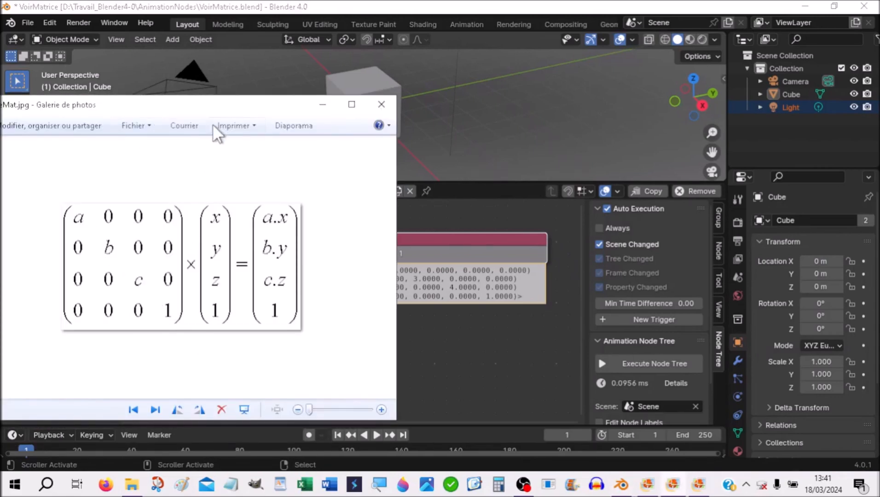
drag(210, 106, 0, 230)
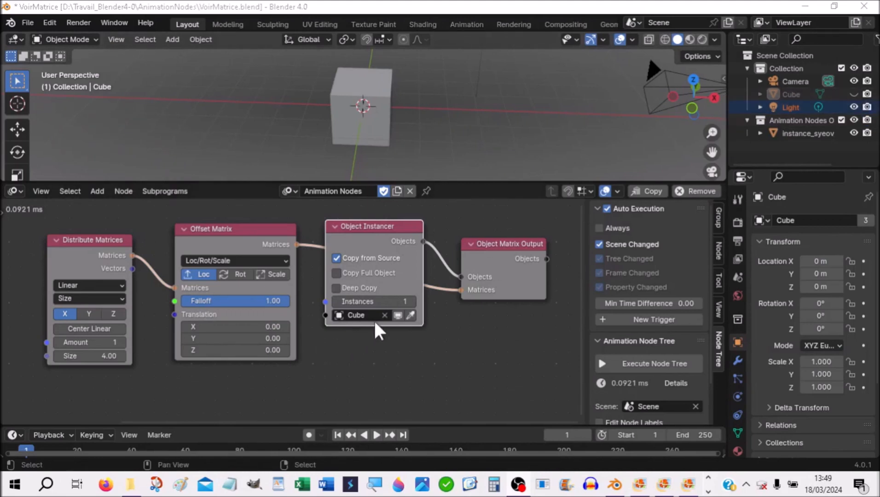
- Set the number of instances on the Object Instancer node to 1
click(412, 302)
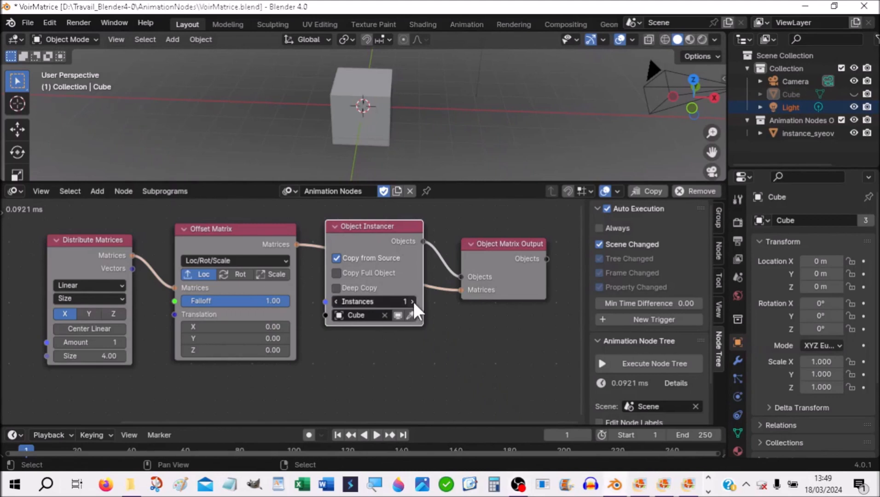
click(400, 302)
text(1)
key(Return)
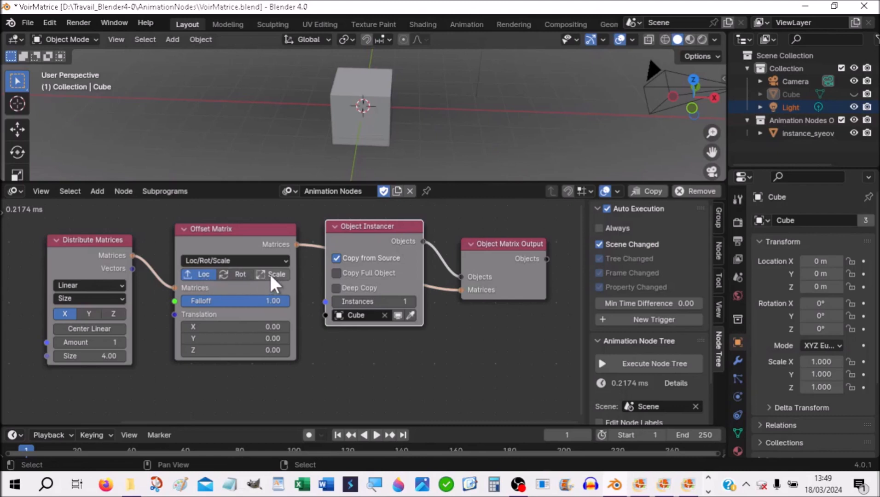
- Set the Offset Matrix node's X translation to 2 to shift the cube instance along the X axis
click(263, 327)
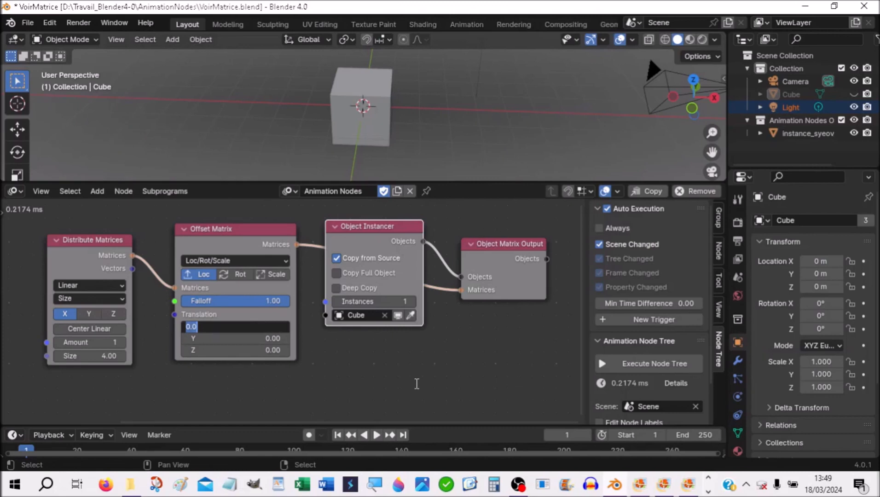
text(2)
key(Return)
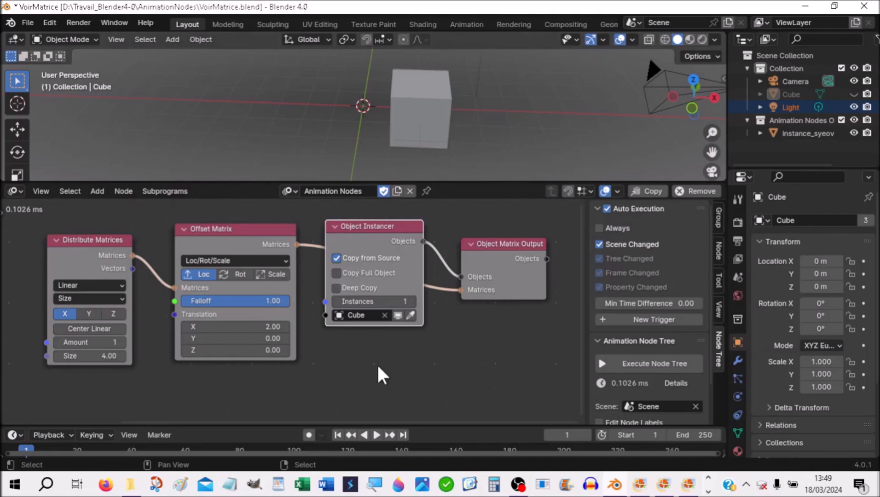
- Add a Viewer node below the Object Instancer and connect the Offset Matrix node's Matrices output to it
key(shift+a)
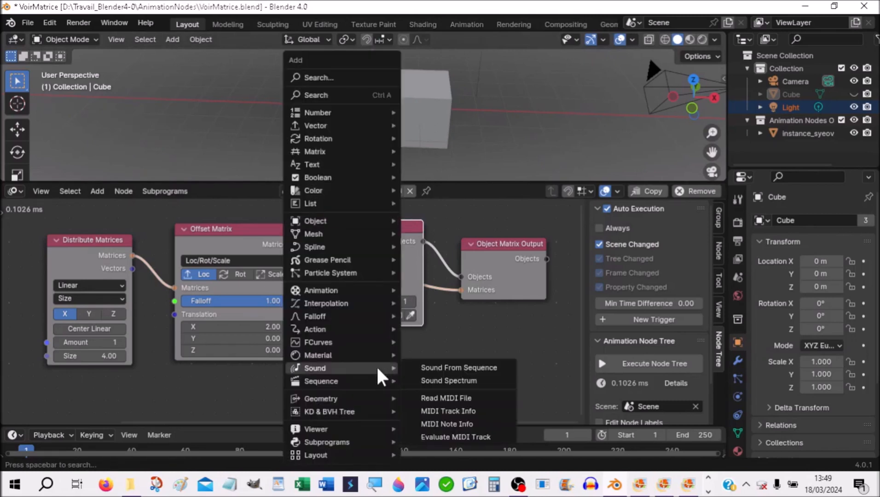
mouse_move(357, 429)
click(435, 377)
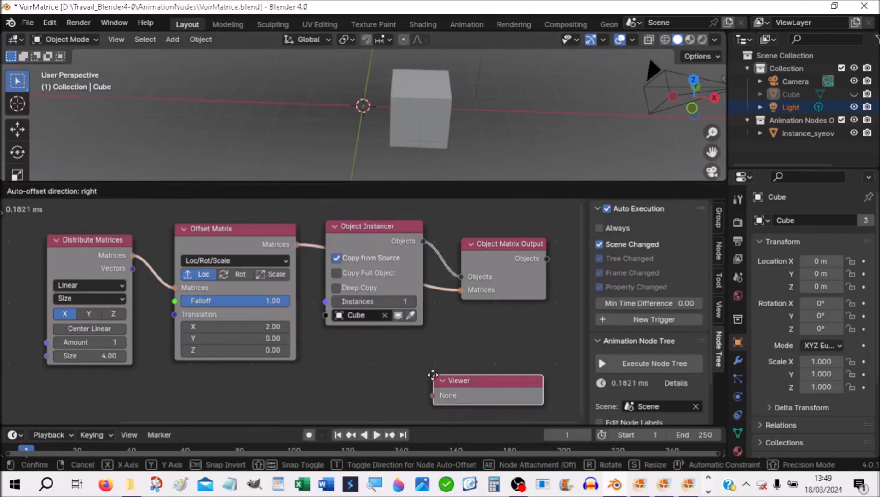
click(372, 340)
drag(297, 244, 382, 356)
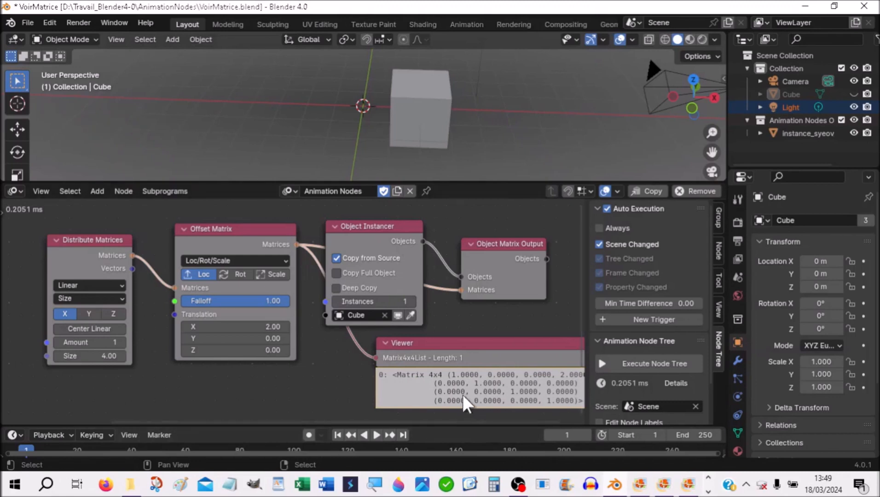
- Set the Offset Matrix node's translation to X 0 and Y 3 to shift the cube instance along Y
click(267, 326)
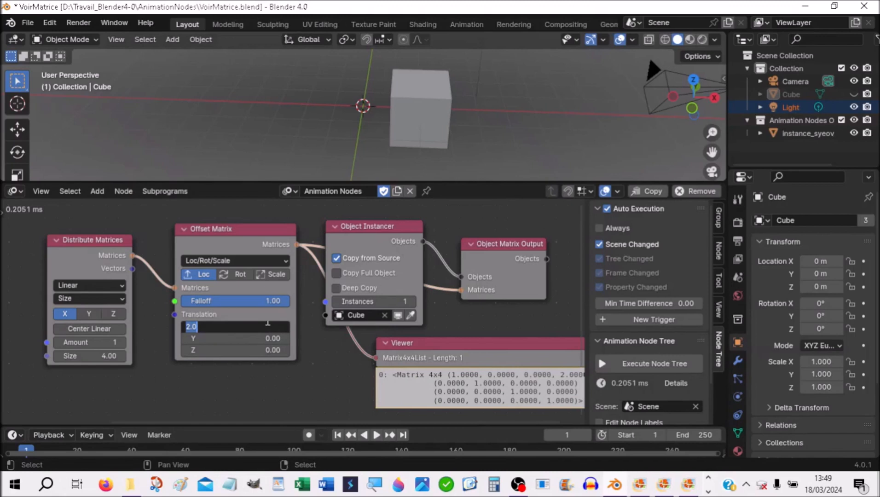
text(0)
key(Return)
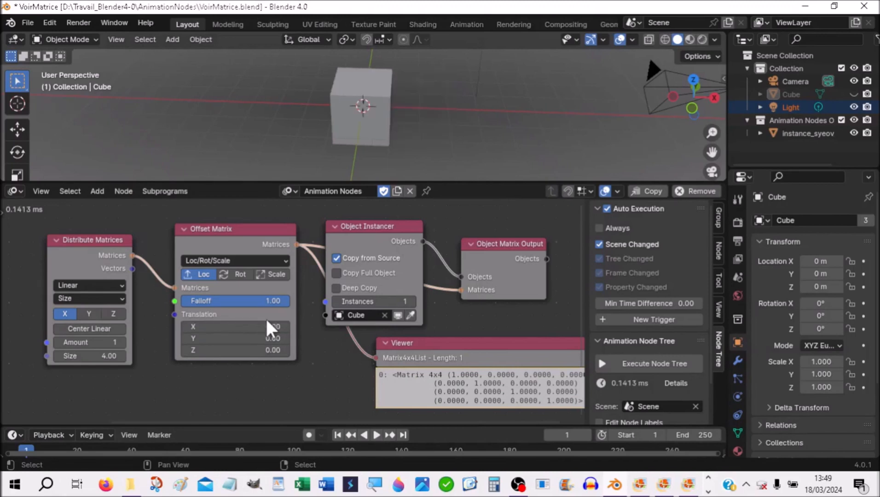
click(267, 338)
text(3)
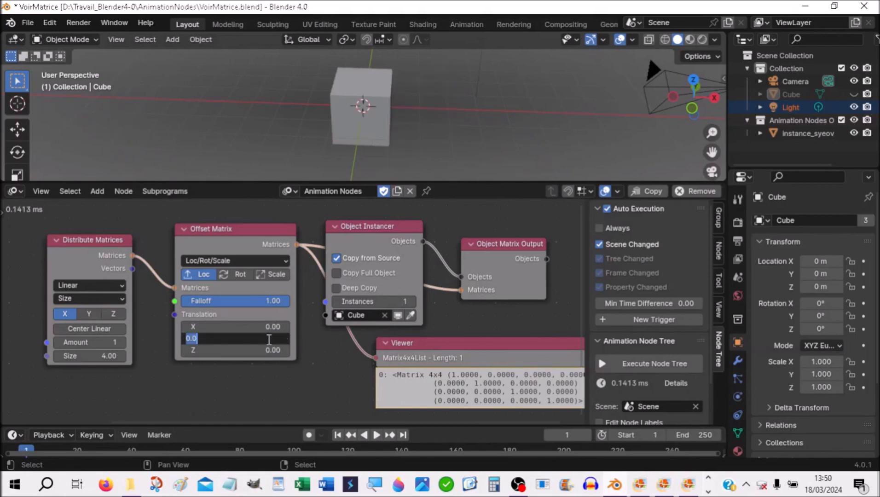
key(Return)
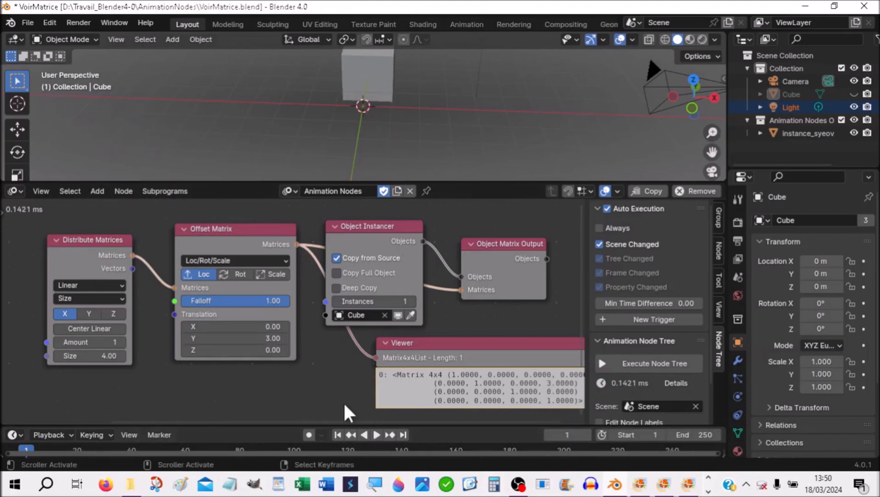
- Reset the Offset Matrix node's Y translation to 0
click(271, 339)
text(0)
key(Return)
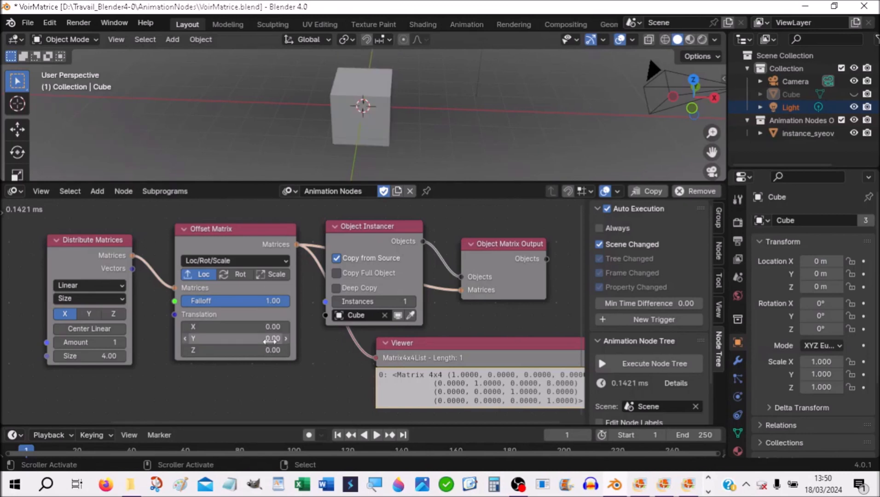
- Switch the Offset Matrix node from translation to rotation only and rotate the cube instance 60° about X
click(235, 276)
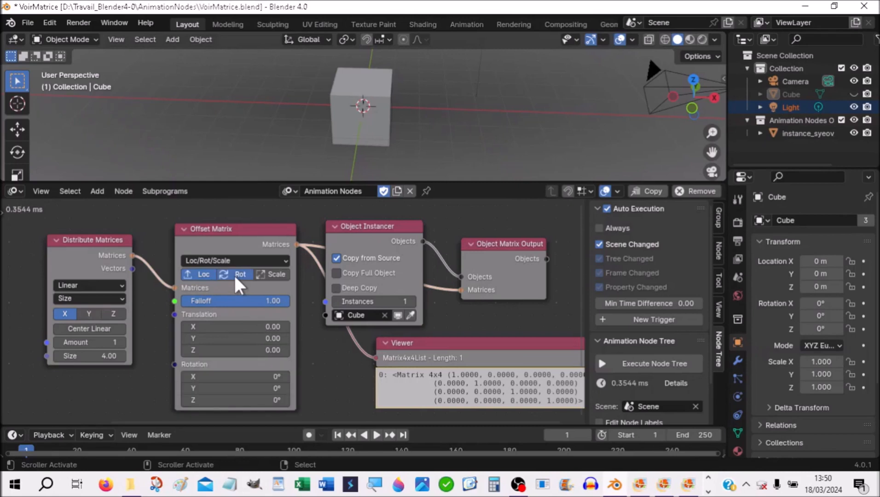
click(194, 272)
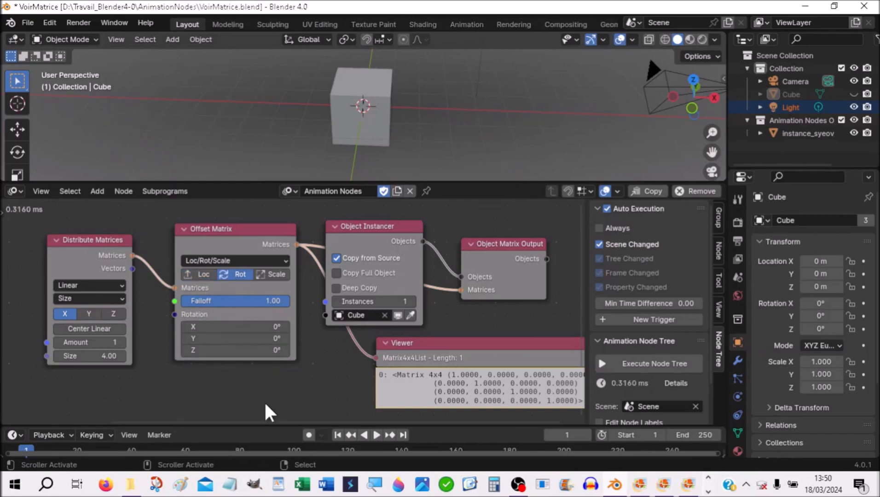
click(262, 328)
text(60)
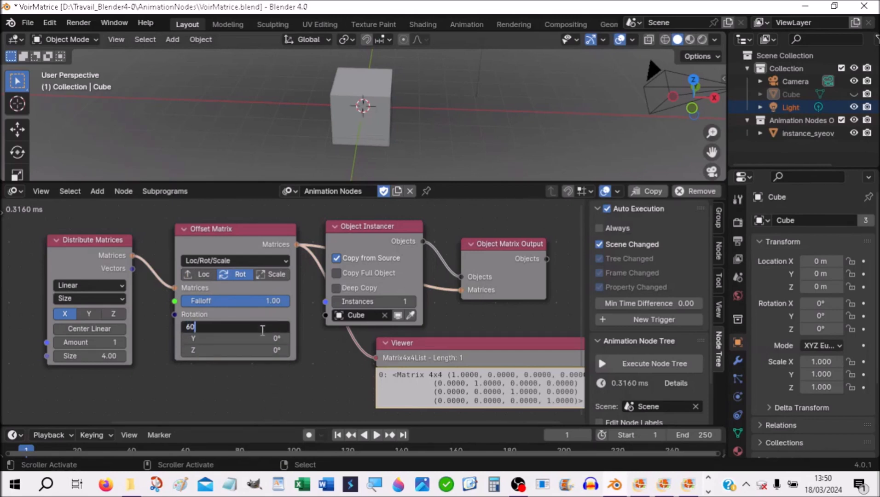
key(Return)
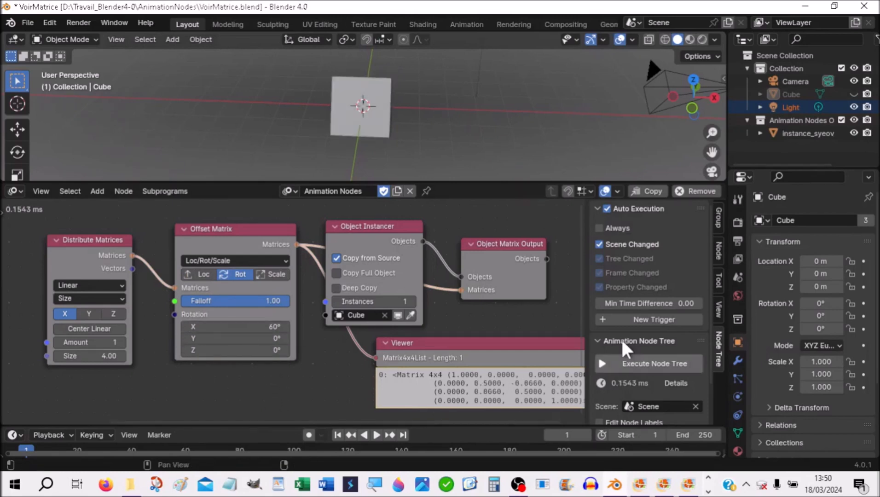
middle_drag(529, 132, 435, 111)
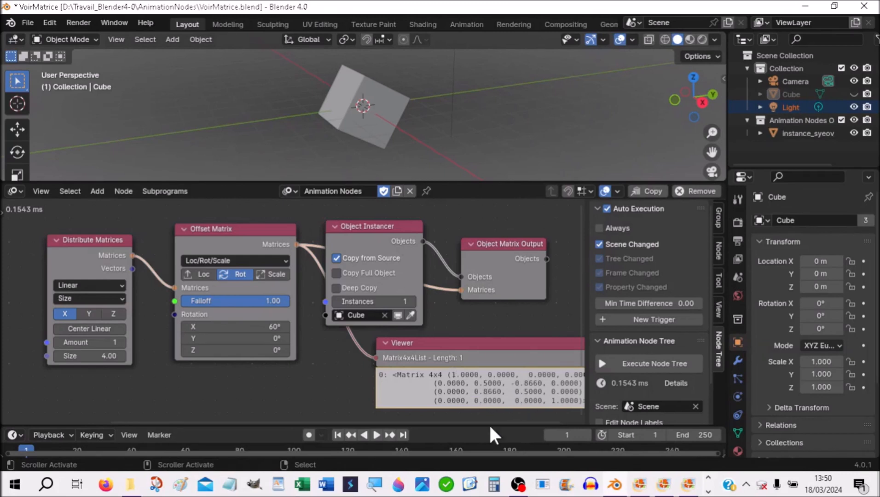
- Switch the Offset Matrix node from rotation to scale only and set its Y scale to 6
click(238, 276)
click(272, 276)
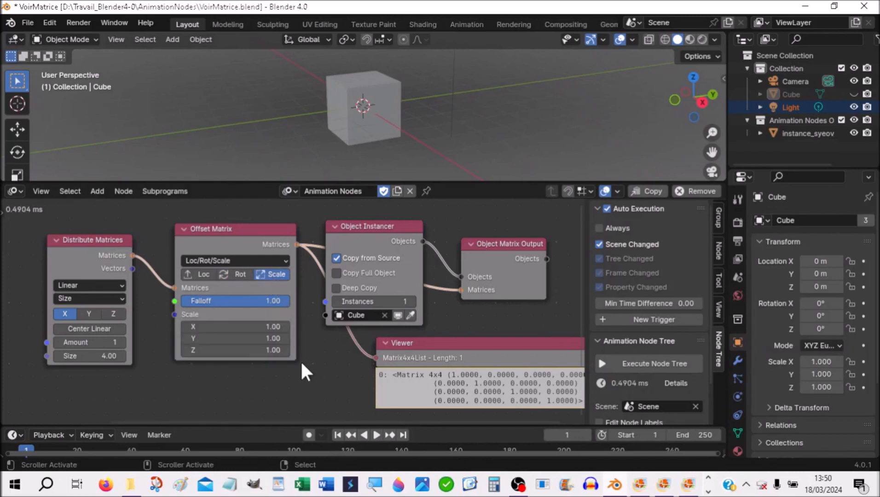
click(273, 338)
text(6)
key(Return)
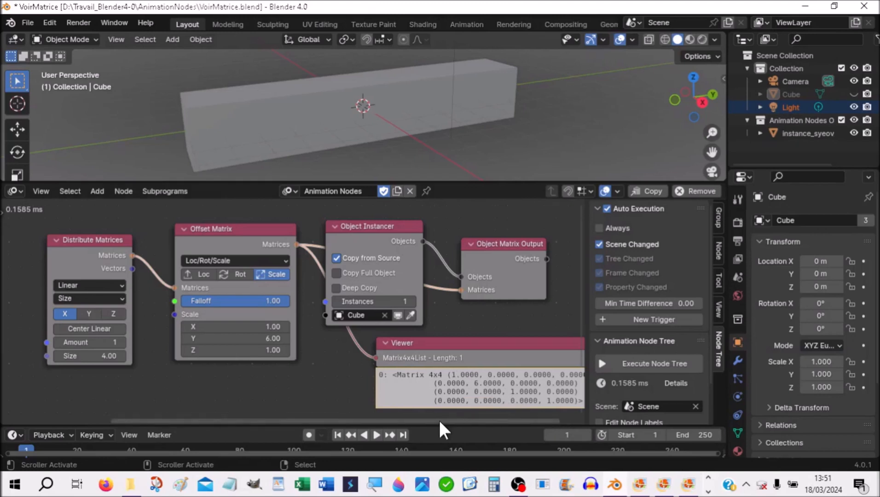
- Flatten the cube instance by setting the Offset Matrix node's Y scale to 0, and reset the Y scale to 1
click(271, 340)
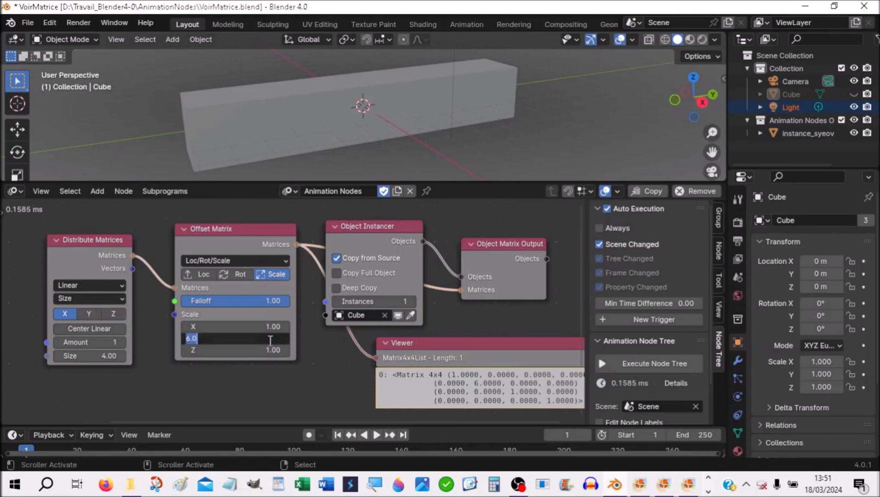
text(0)
key(Return)
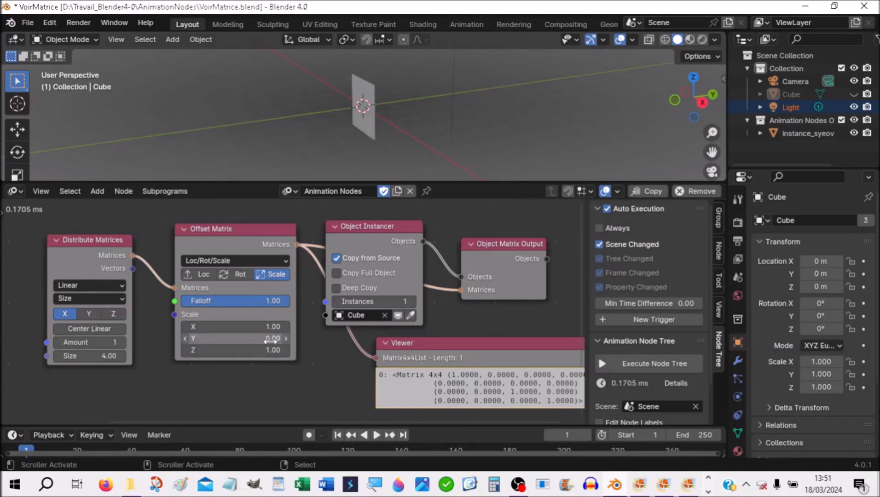
click(271, 339)
text(1)
key(Return)
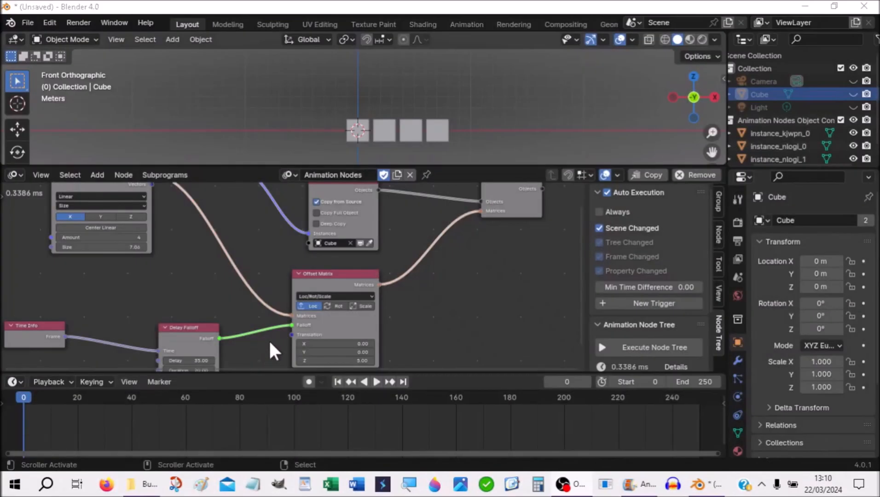
- Play the animation and scrub through frames 21, 55, 90 and 129 to examine how the Delay Falloff raises the four cubes
middle_drag(270, 344, 292, 305)
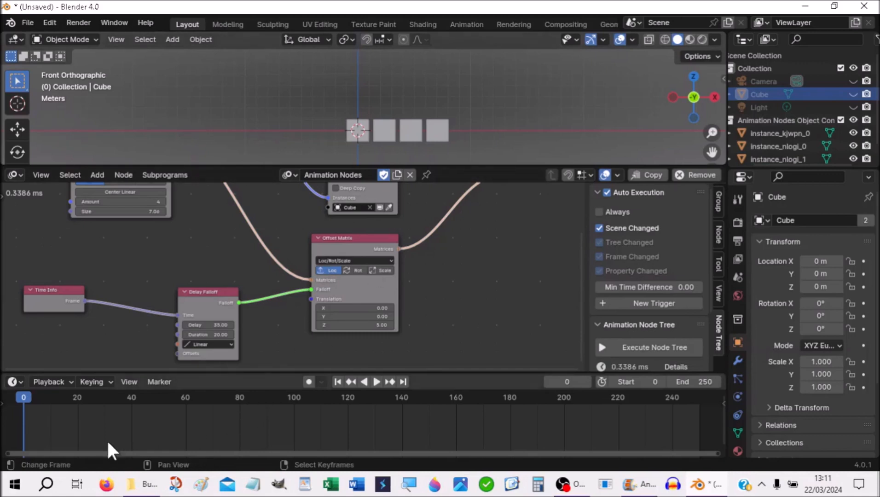
key(space)
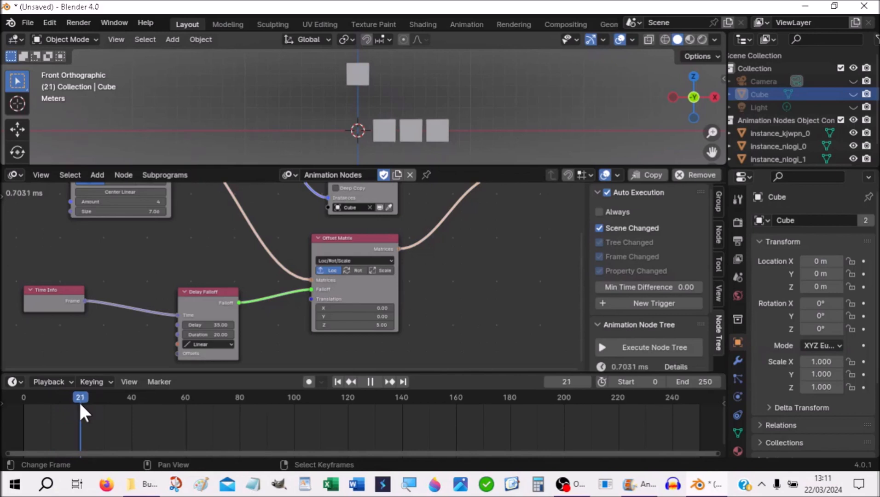
drag(81, 406, 77, 405)
drag(78, 406, 171, 405)
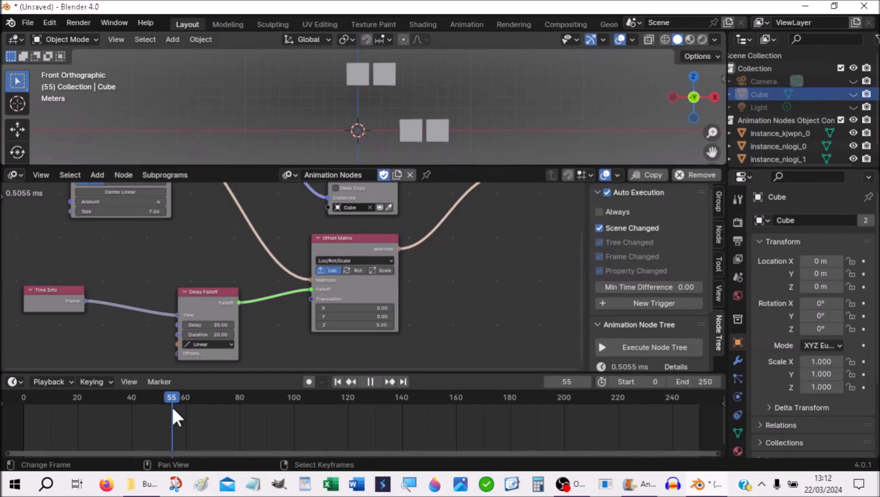
drag(172, 407, 268, 414)
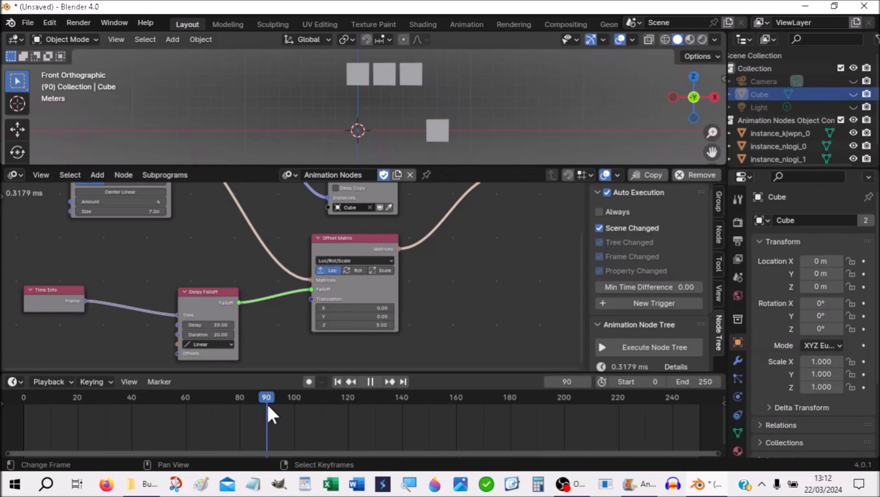
drag(269, 406, 372, 411)
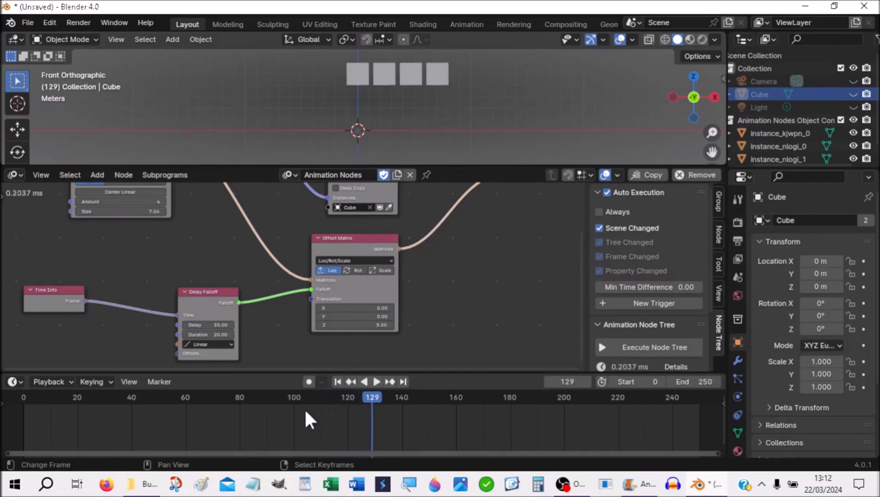